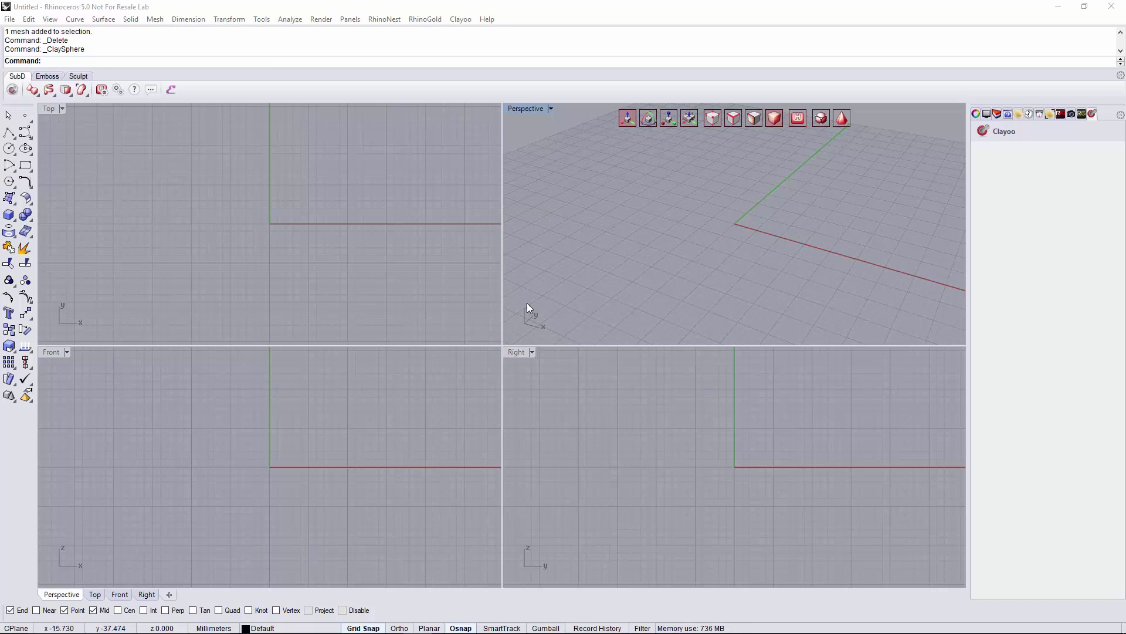
# Step: Create a Clayoo sphere in Polygonal mode with radius 4, 12 segments and 9 Z segments
pyautogui.click(36, 95)
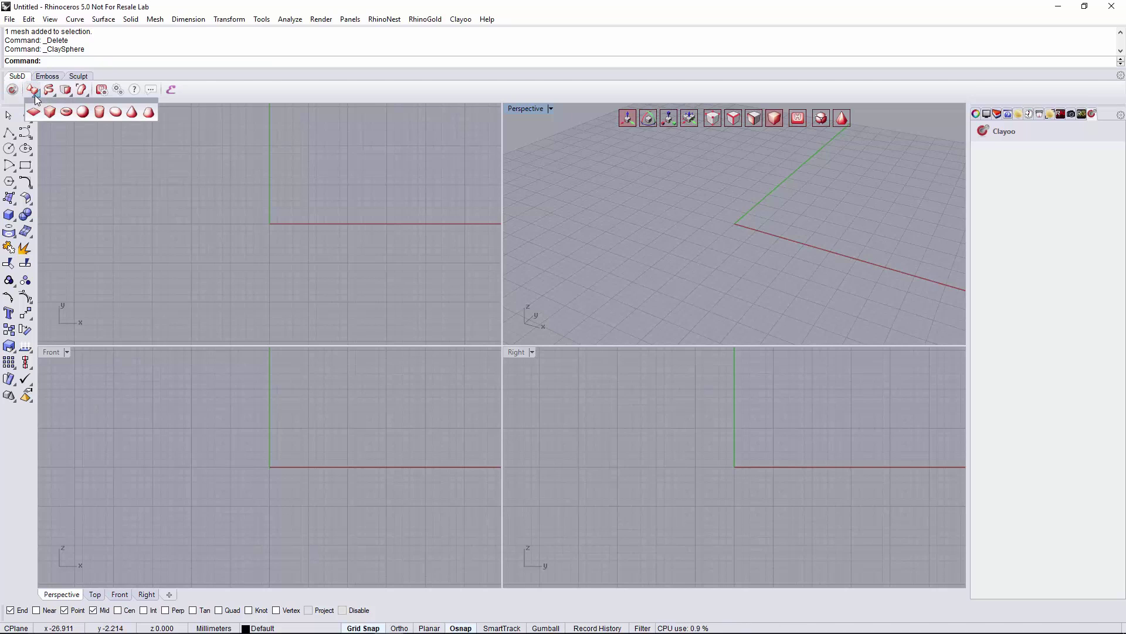
pyautogui.click(82, 112)
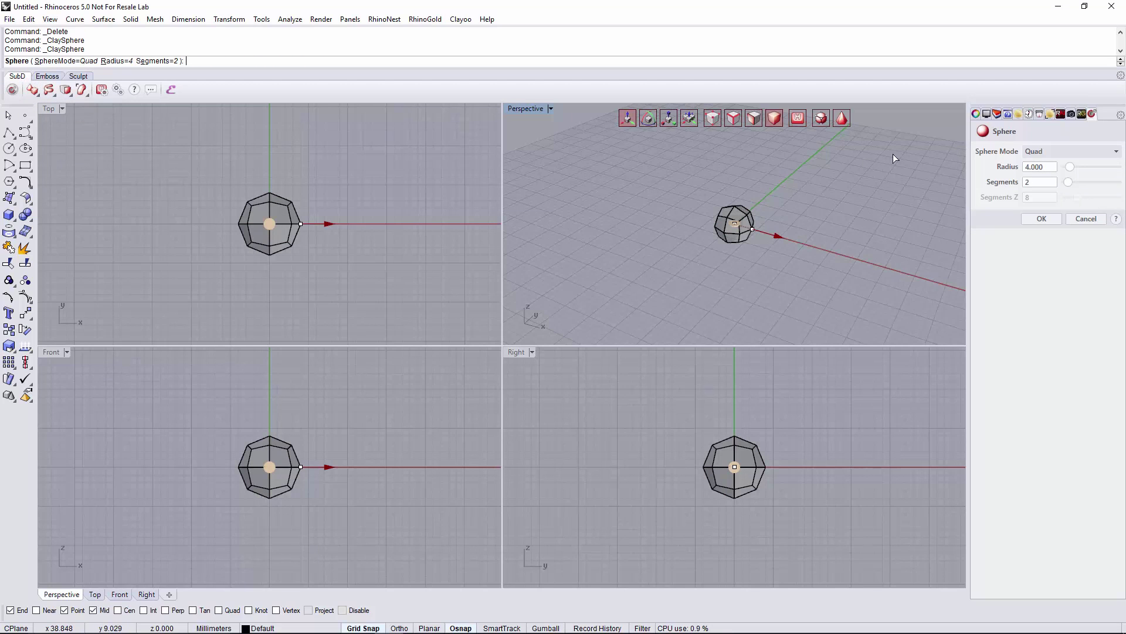
pyautogui.click(1049, 153)
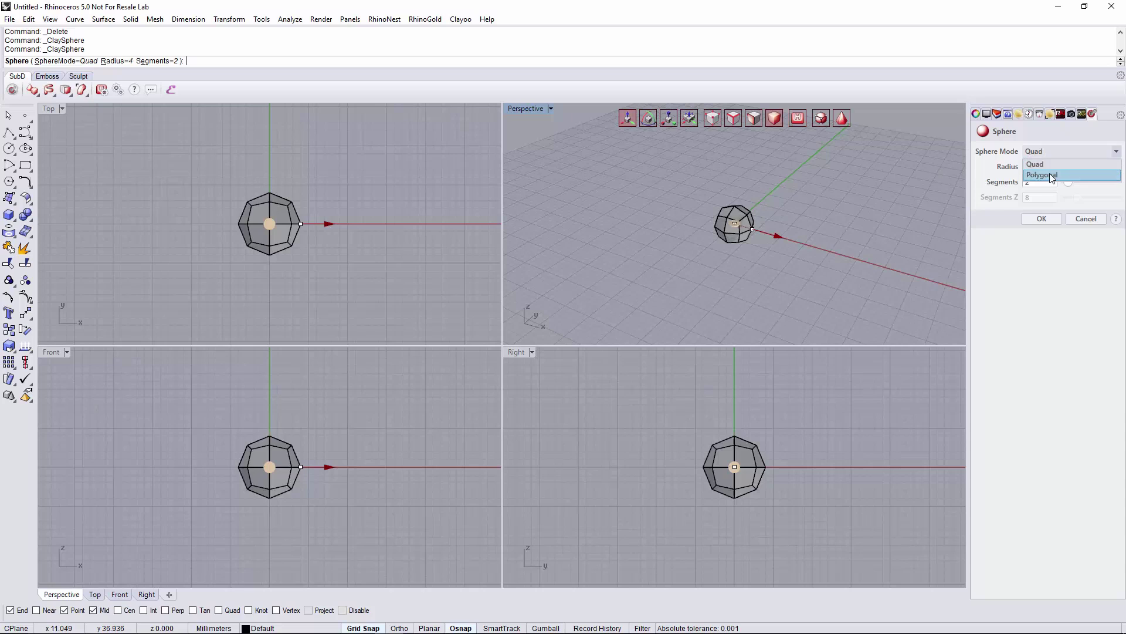
pyautogui.click(1050, 174)
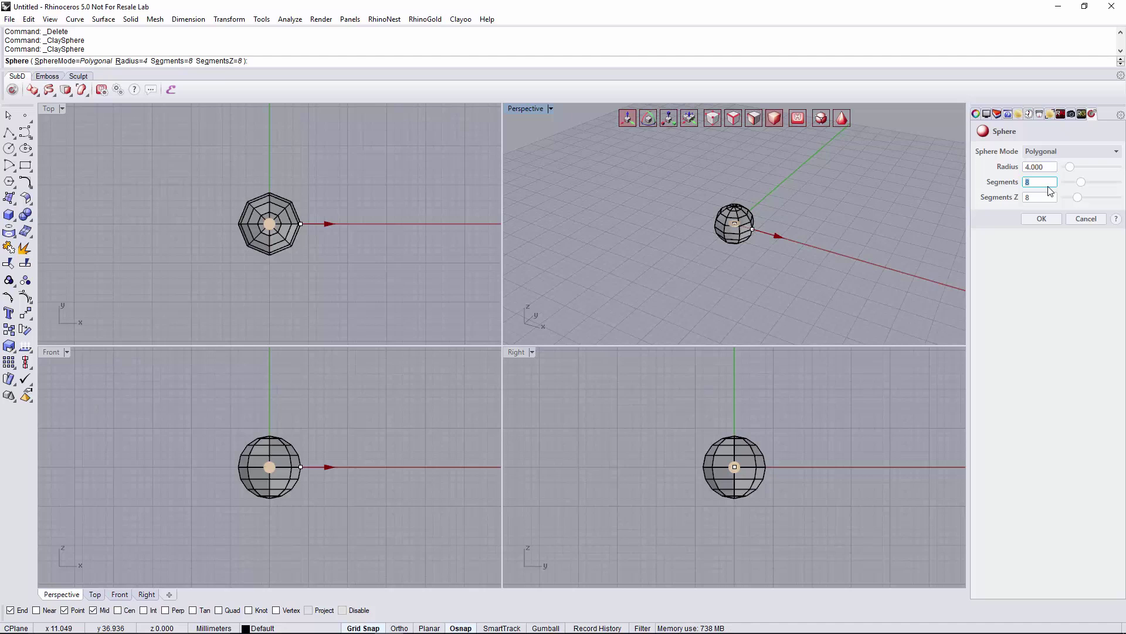
pyautogui.press('Tab')
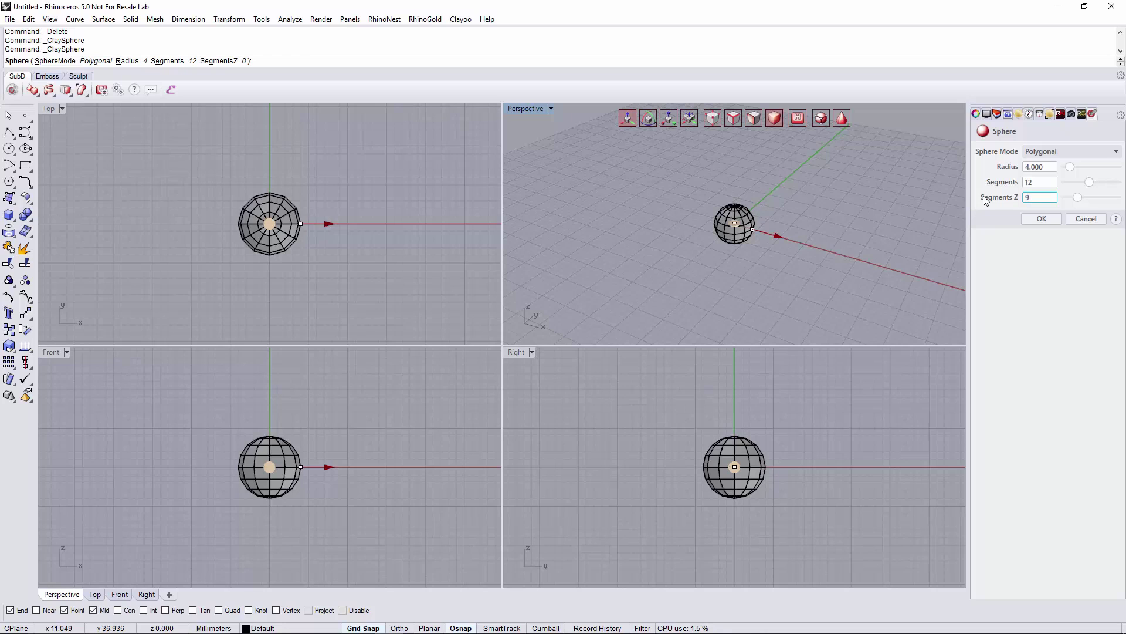
pyautogui.click(1045, 221)
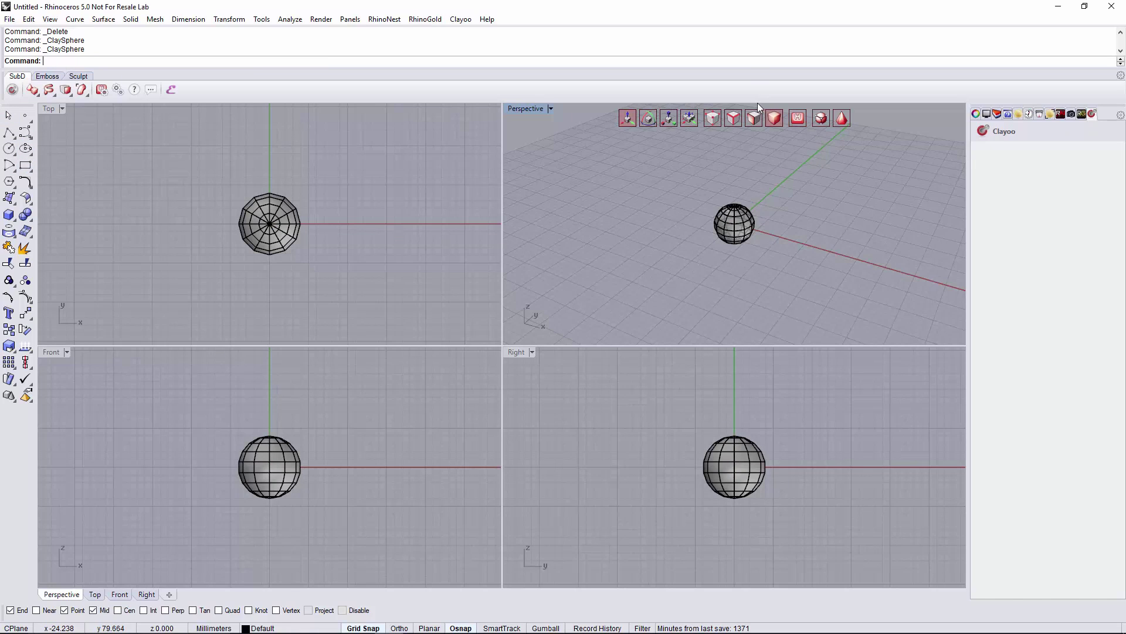
# Step: Delete the sphere's top four rows of faces, leaving an open bowl
pyautogui.click(222, 415)
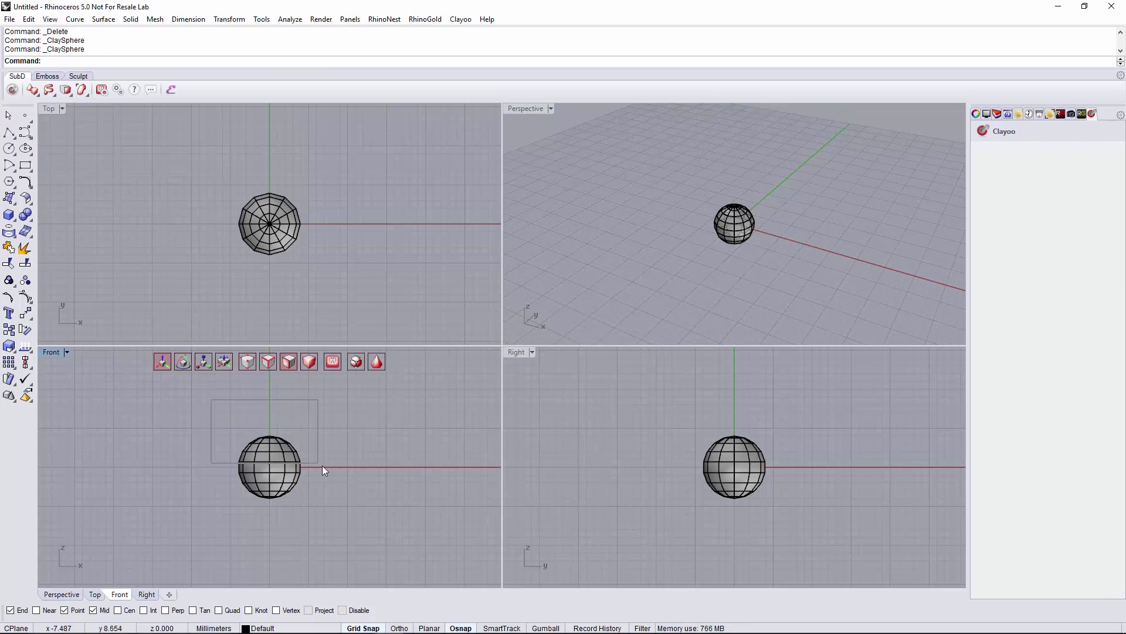
pyautogui.moveTo(322, 466); pyautogui.dragTo(327, 467)
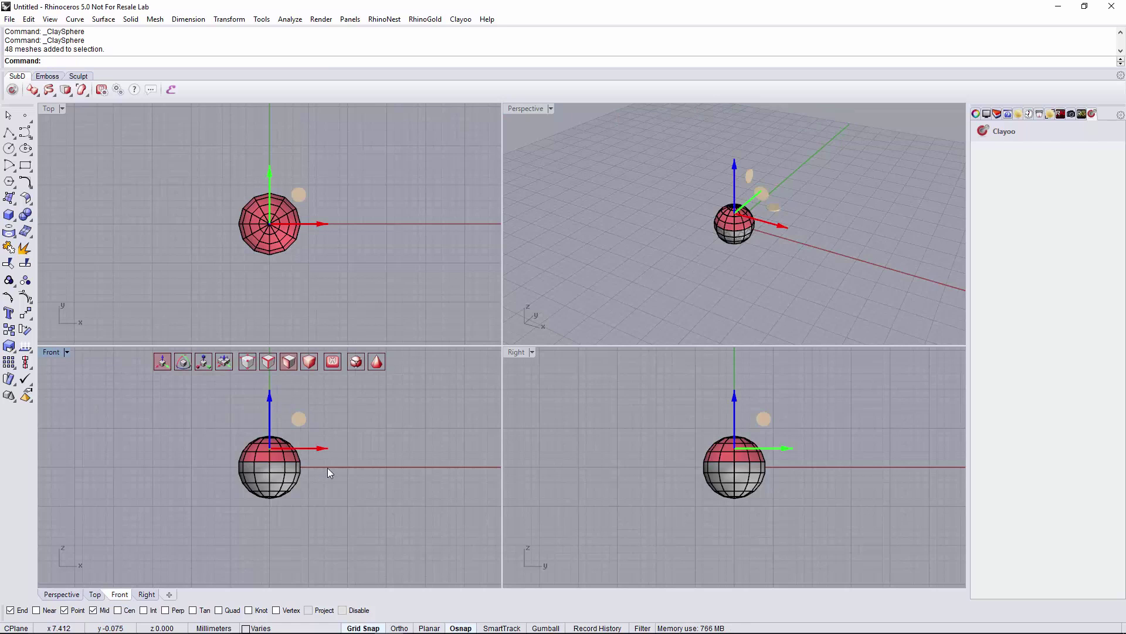
pyautogui.press('Delete')
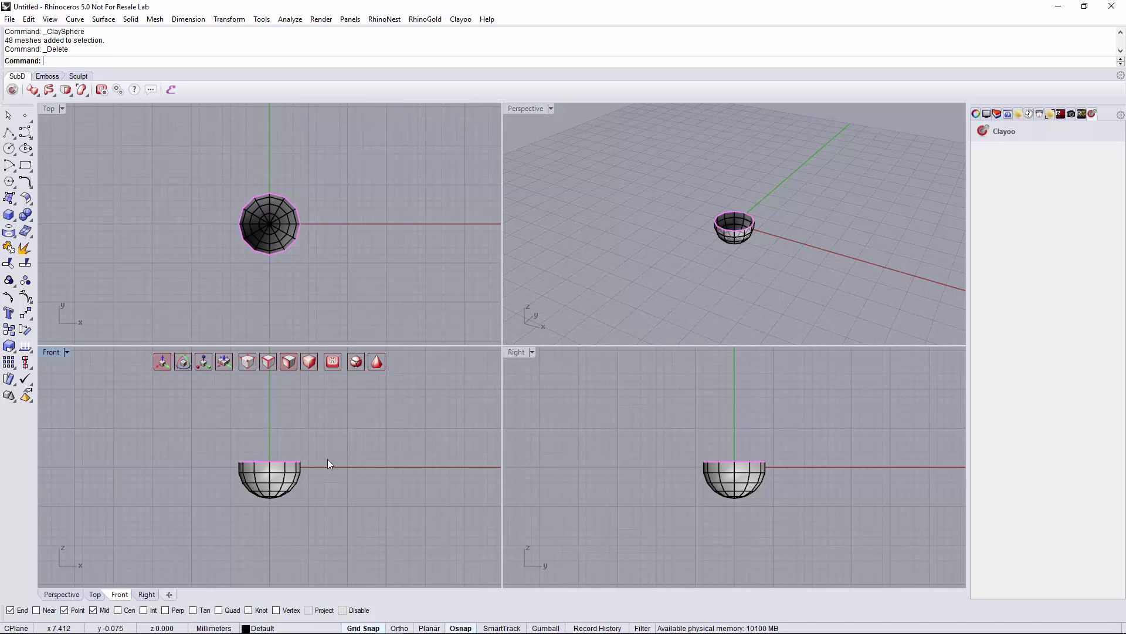
# Step: Rotate the whole bowl about its vertical axis until one side face is centred on the X axis
pyautogui.click(281, 217)
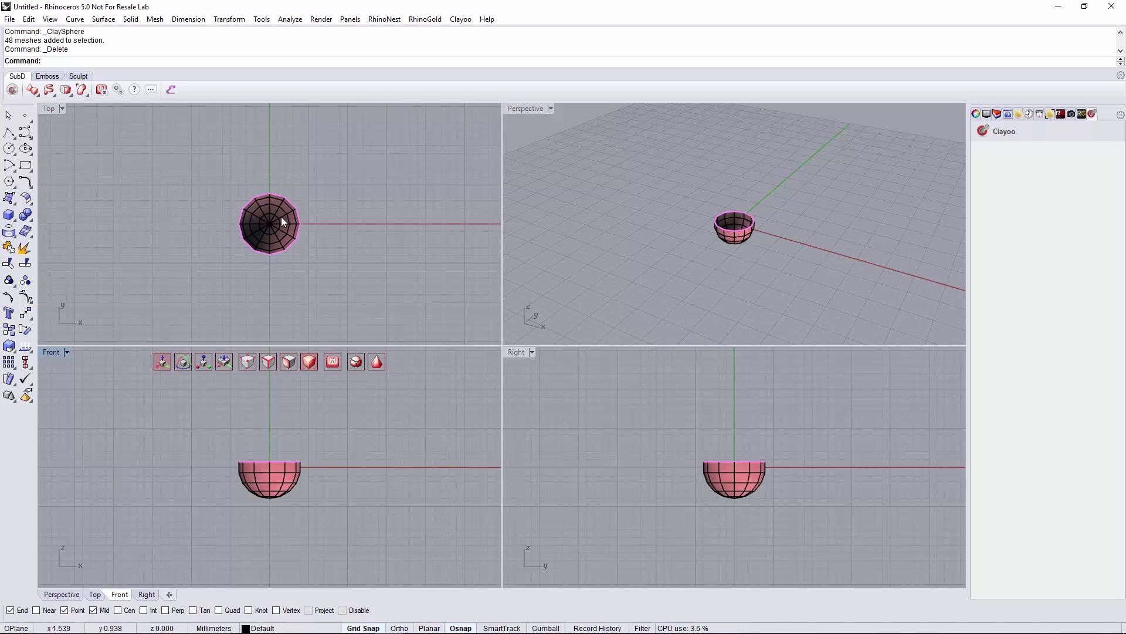
pyautogui.scroll(5, 282, 220)
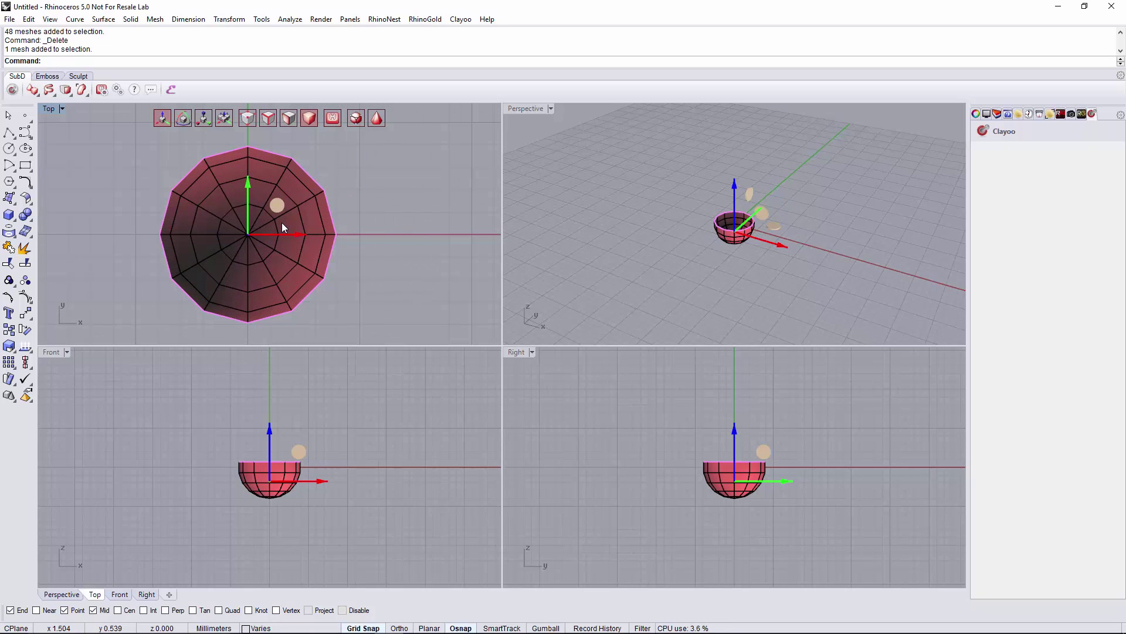
pyautogui.click(184, 120)
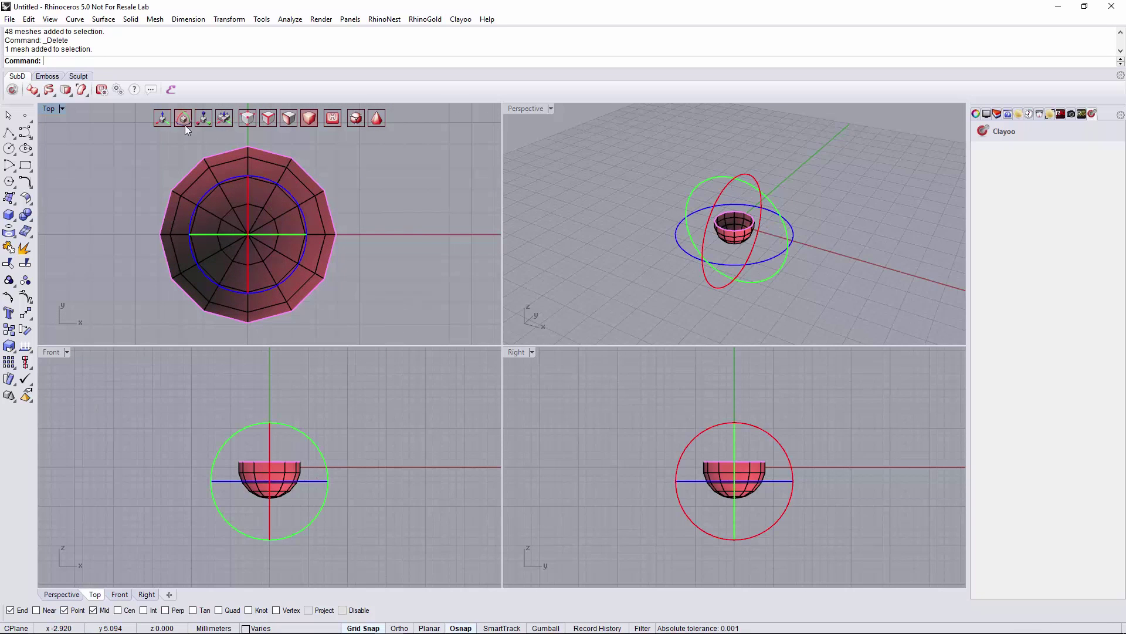
pyautogui.click(284, 187)
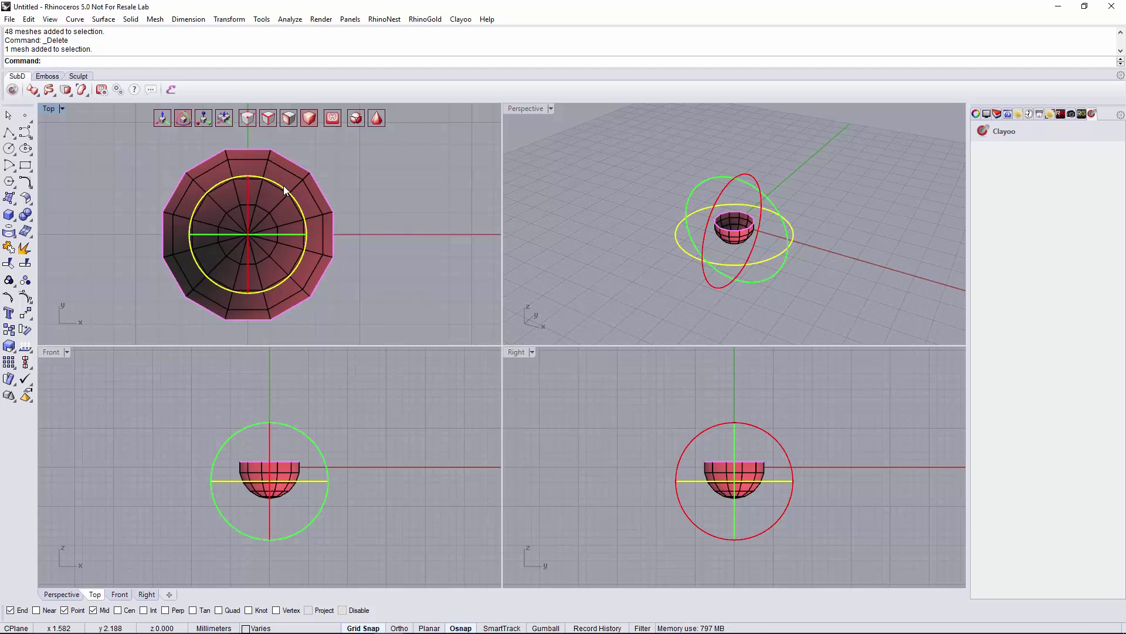
pyautogui.press('Return')
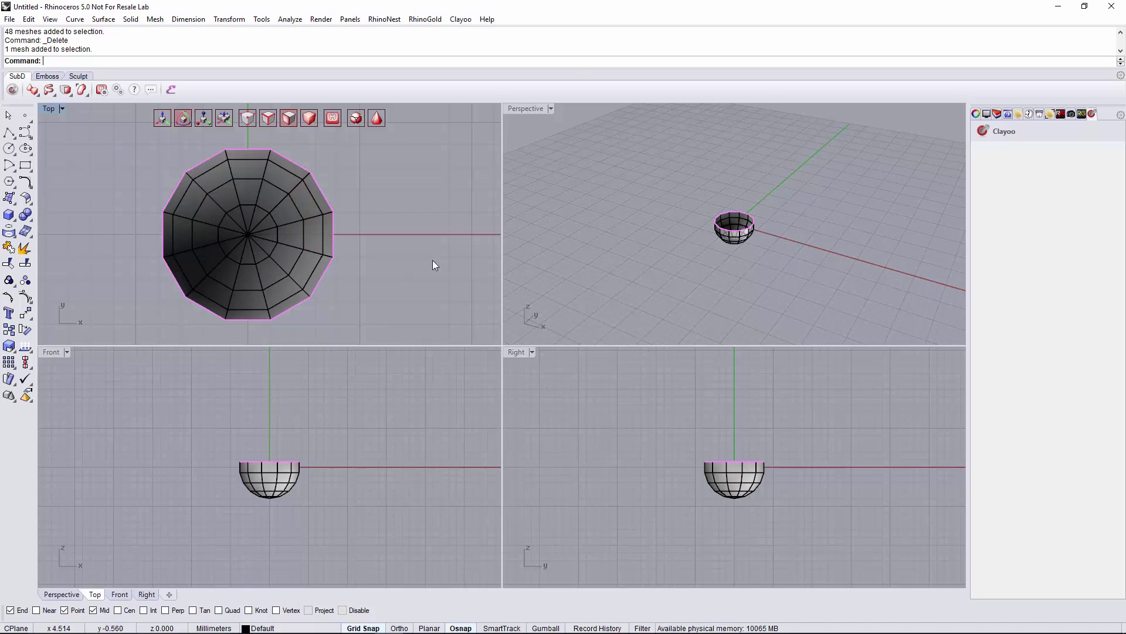
pyautogui.scroll(5, 754, 226)
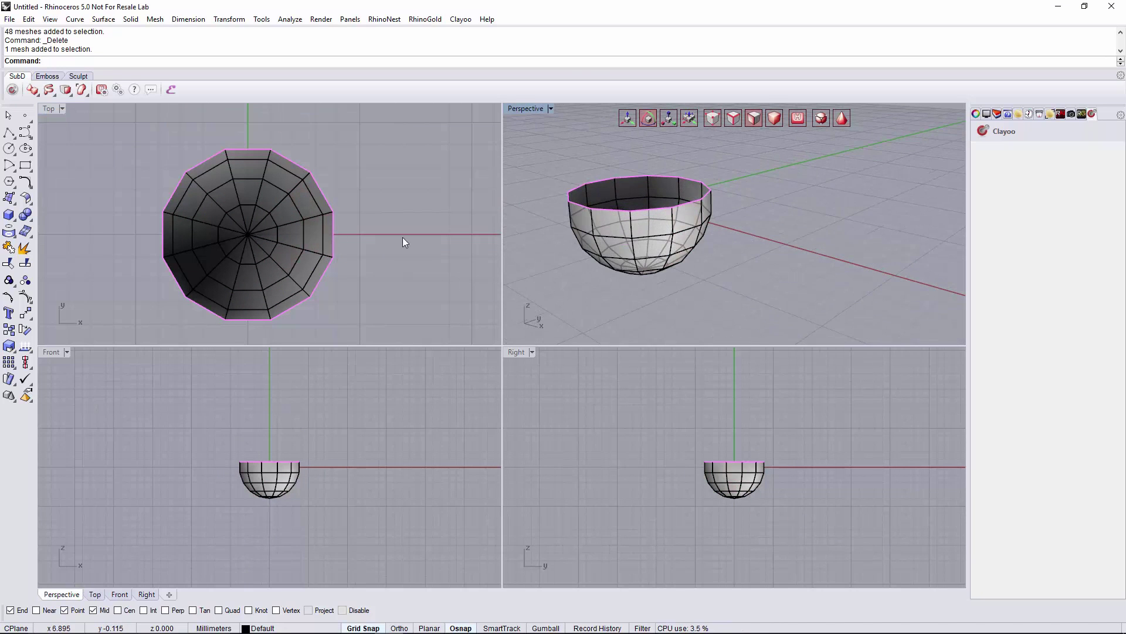
pyautogui.scroll(3, 717, 234)
pyautogui.keyDown('ctrl'); pyautogui.keyDown('shift'); pyautogui.click(667, 193); pyautogui.keyUp('shift'); pyautogui.keyUp('ctrl')
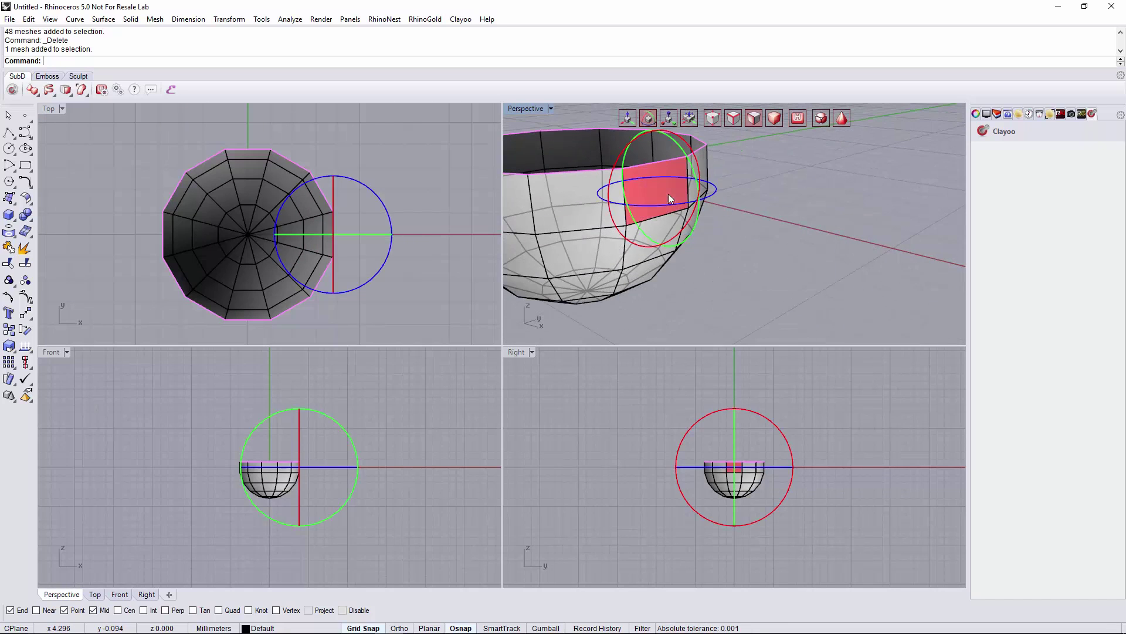
pyautogui.keyDown('ctrl'); pyautogui.keyDown('shift'); pyautogui.click(665, 226); pyautogui.keyUp('shift'); pyautogui.keyUp('ctrl')
pyautogui.scroll(3, 674, 235)
pyautogui.moveTo(685, 244); pyautogui.dragTo(666, 219, button='right')
pyautogui.scroll(-2, 666, 223)
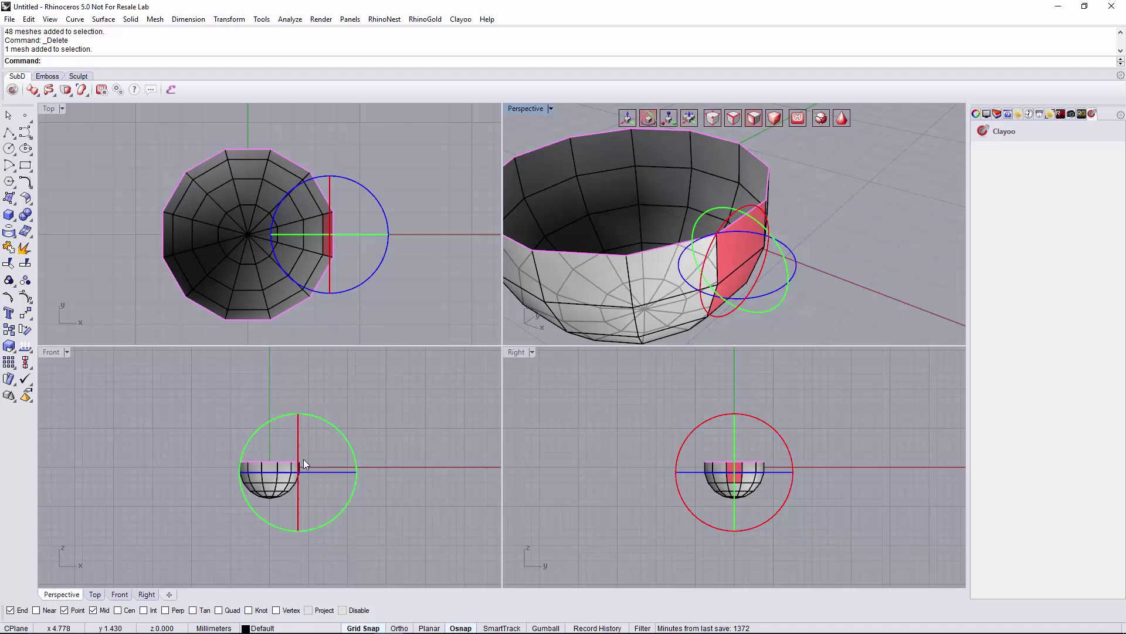
pyautogui.click(842, 200)
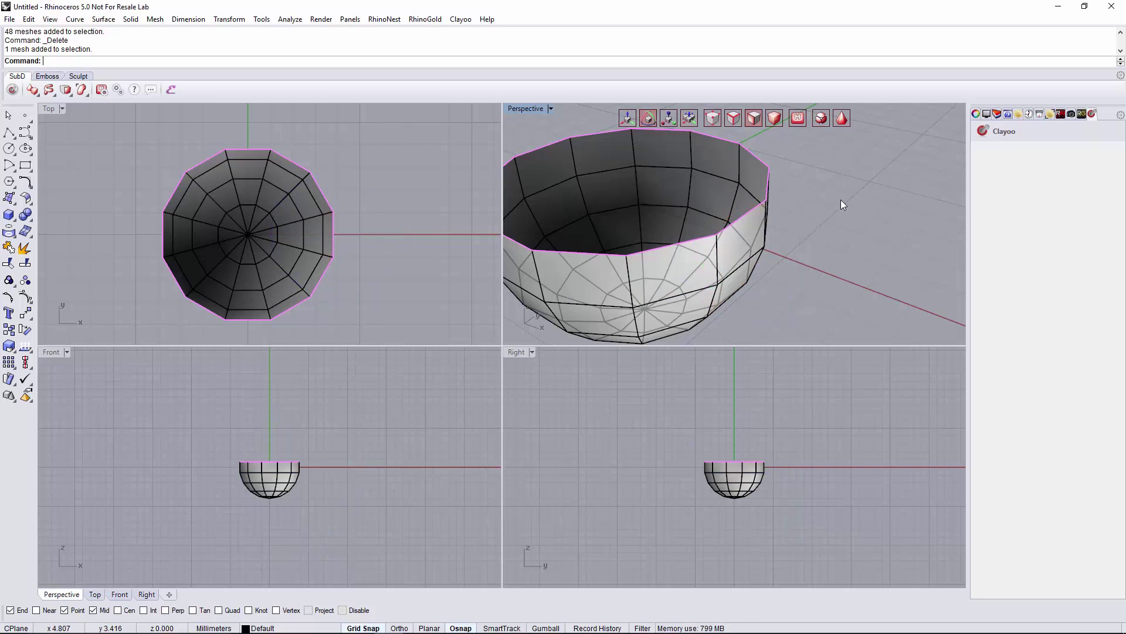
# Step: Delete every other column of faces in the bowl's upper two rows, leaving six upright petal strips
pyautogui.scroll(-3, 840, 200)
pyautogui.keyDown('shift'); pyautogui.moveTo(799, 217); pyautogui.dragTo(828, 234, button='right'); pyautogui.keyUp('shift')
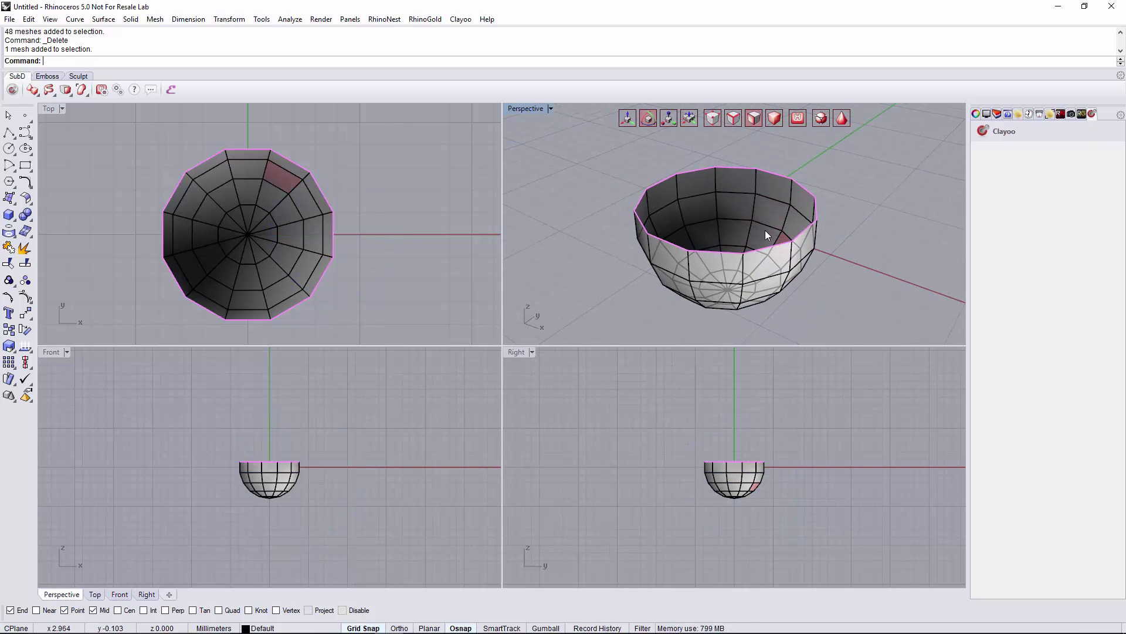
pyautogui.keyDown('ctrl'); pyautogui.keyDown('shift'); pyautogui.click(771, 264); pyautogui.keyUp('shift'); pyautogui.keyUp('ctrl')
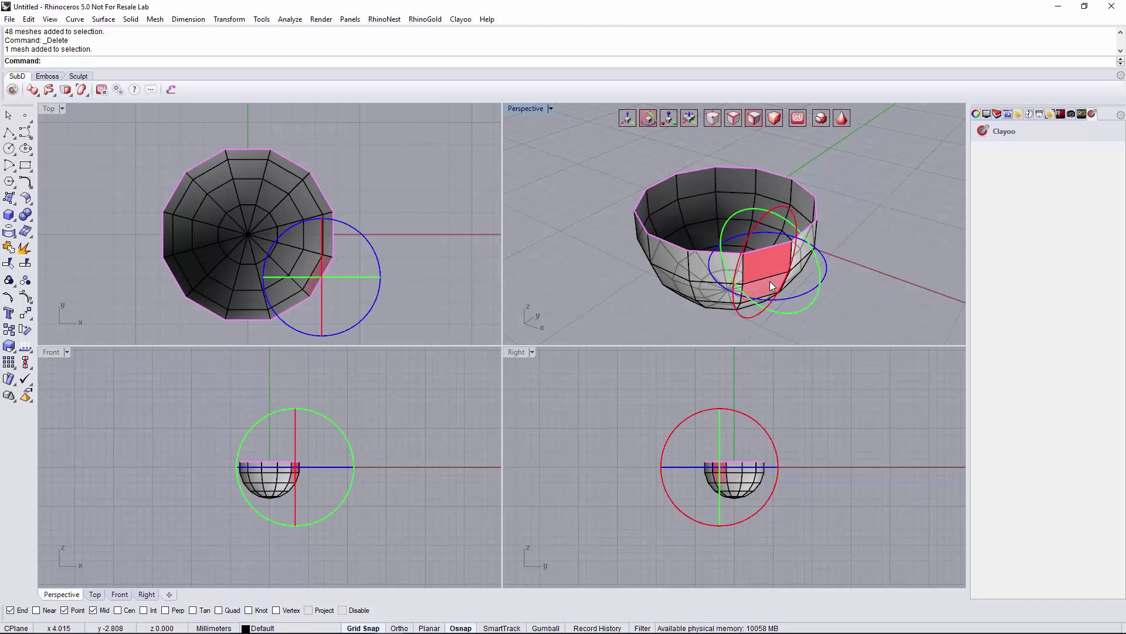
pyautogui.keyDown('ctrl'); pyautogui.keyDown('shift'); pyautogui.click(769, 284); pyautogui.keyUp('shift'); pyautogui.keyUp('ctrl')
pyautogui.moveTo(826, 277); pyautogui.dragTo(712, 243, button='right')
pyautogui.keyDown('ctrl'); pyautogui.keyDown('shift'); pyautogui.click(768, 243); pyautogui.keyUp('shift'); pyautogui.keyUp('ctrl')
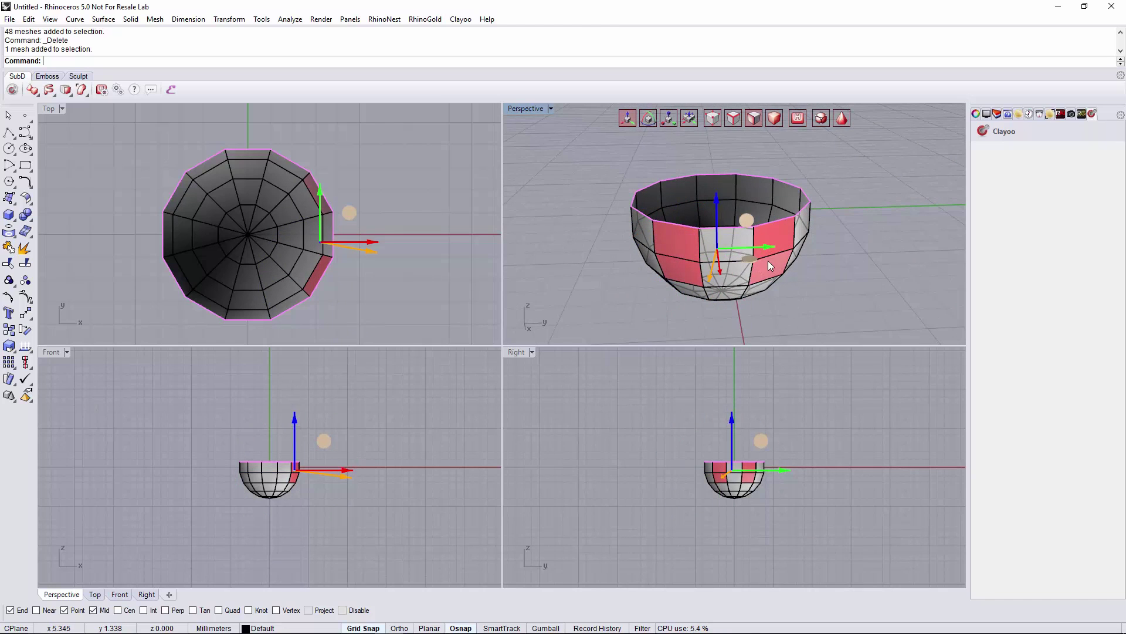
pyautogui.moveTo(854, 239); pyautogui.dragTo(762, 264, button='right')
pyautogui.keyDown('ctrl'); pyautogui.keyDown('shift'); pyautogui.click(763, 264); pyautogui.keyUp('shift'); pyautogui.keyUp('ctrl')
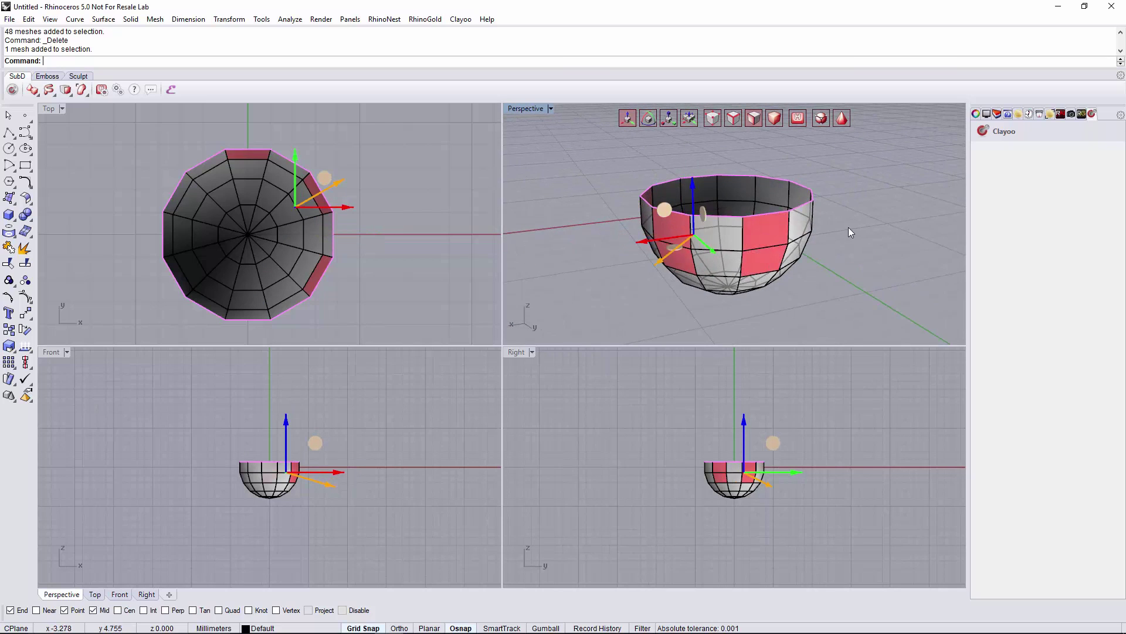
pyautogui.moveTo(849, 227); pyautogui.dragTo(765, 244, button='right')
pyautogui.keyDown('ctrl'); pyautogui.keyDown('shift'); pyautogui.click(765, 265); pyautogui.keyUp('shift'); pyautogui.keyUp('ctrl')
pyautogui.keyDown('ctrl'); pyautogui.keyDown('shift'); pyautogui.click(765, 269); pyautogui.keyUp('shift'); pyautogui.keyUp('ctrl')
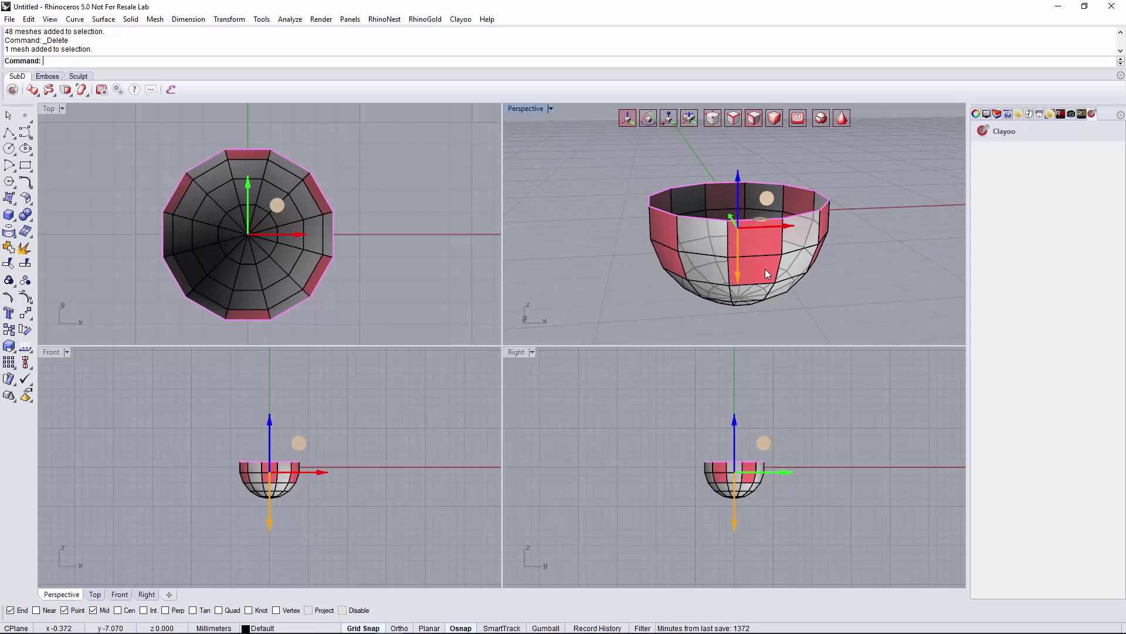
pyautogui.press('Delete')
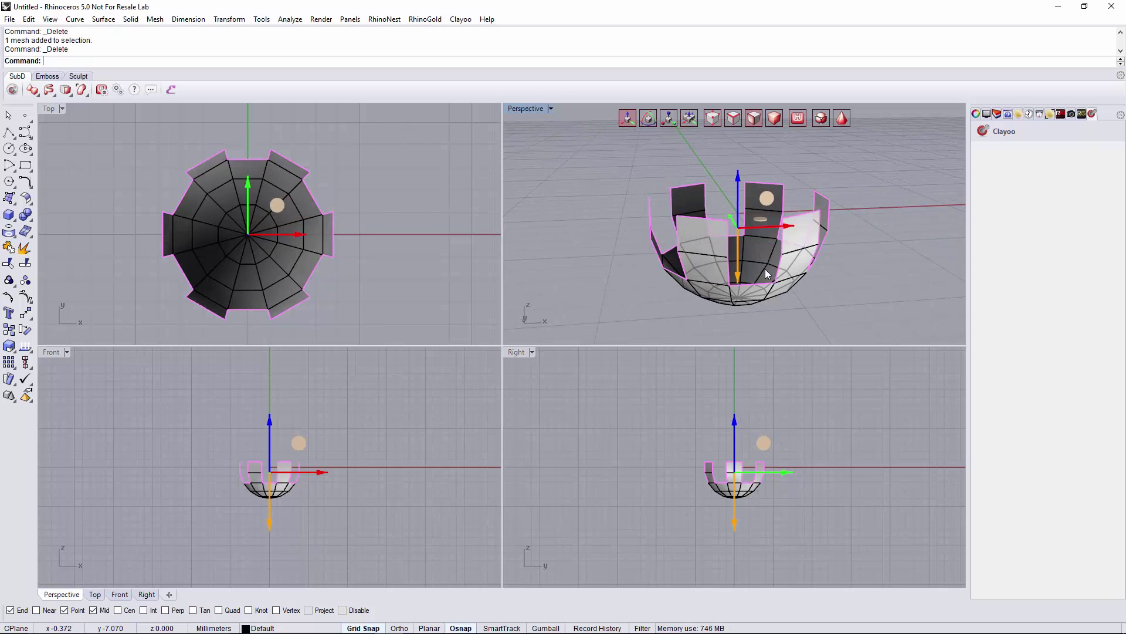
pyautogui.keyDown('ctrl'); pyautogui.keyDown('shift'); pyautogui.click(705, 251); pyautogui.keyUp('shift'); pyautogui.keyUp('ctrl')
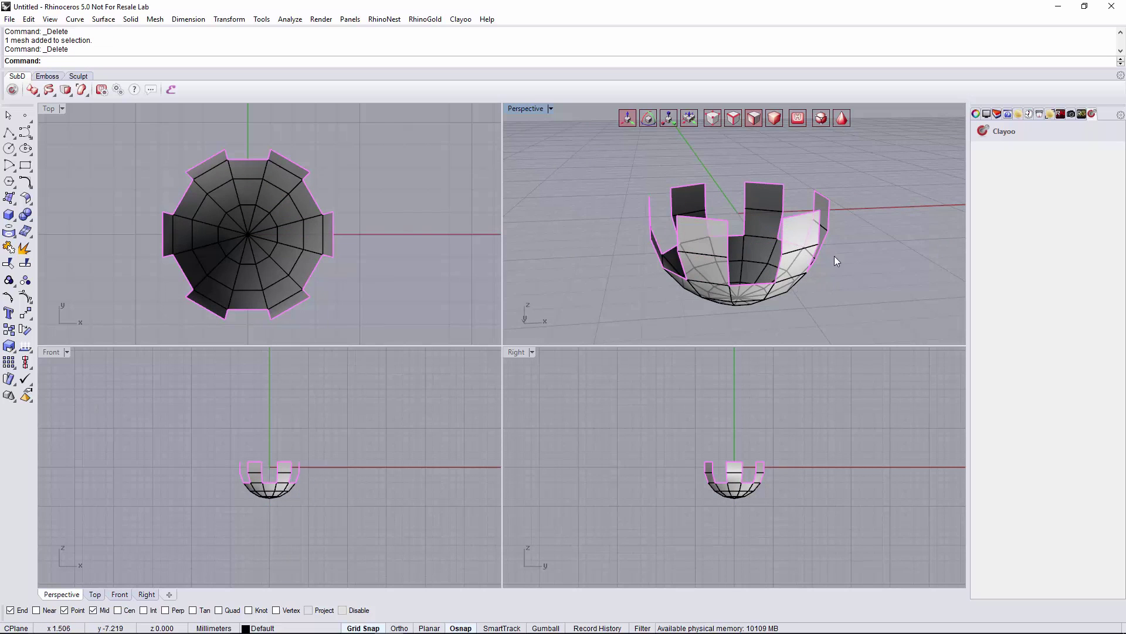
# Step: Select the three stacked faces of the petal on the positive X side and tilt them outward in the Front view
pyautogui.moveTo(834, 256); pyautogui.dragTo(739, 234, button='right')
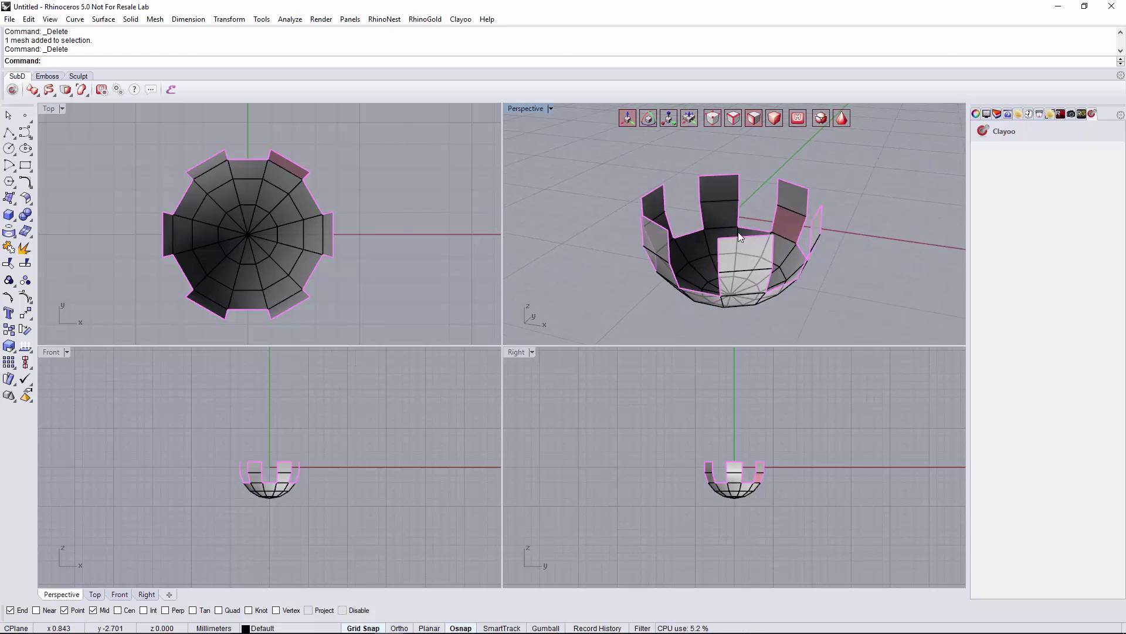
pyautogui.click(822, 223)
pyautogui.scroll(4, 815, 272)
pyautogui.moveTo(815, 254); pyautogui.dragTo(772, 226, button='right')
pyautogui.keyDown('shift'); pyautogui.click(772, 231); pyautogui.keyUp('shift')
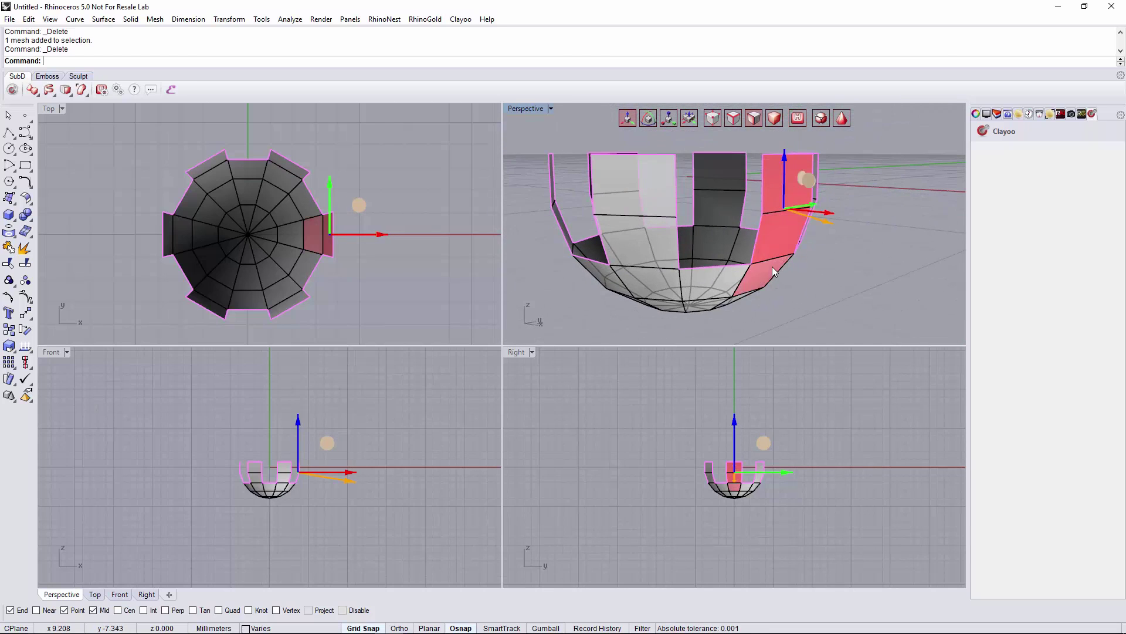
pyautogui.scroll(2, 262, 516)
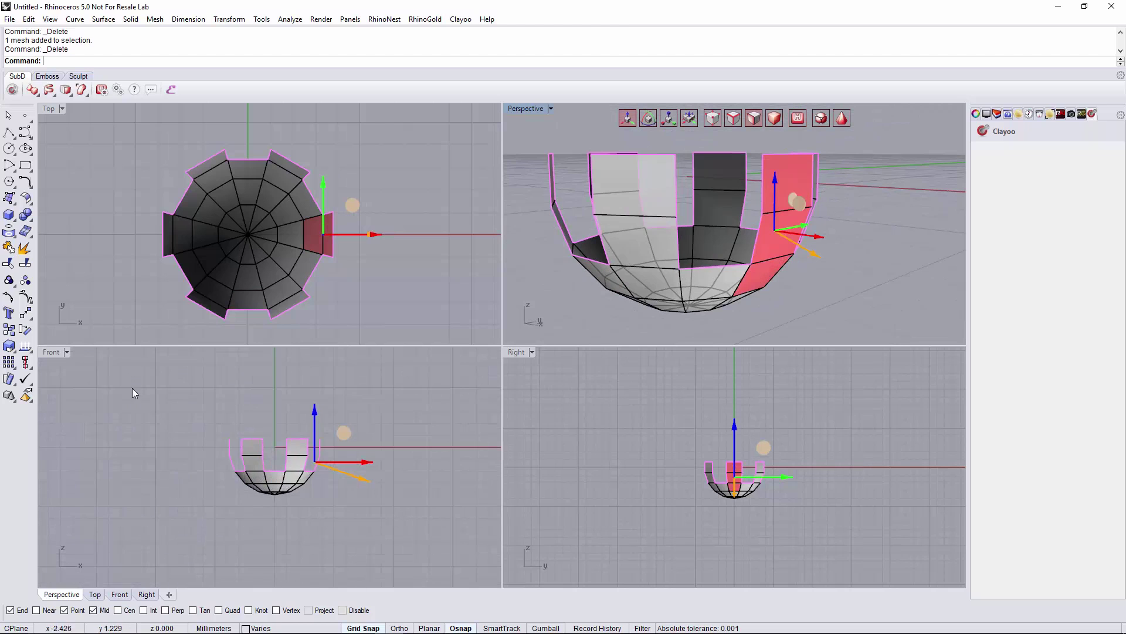
pyautogui.doubleClick(53, 352)
pyautogui.scroll(4, 563, 394)
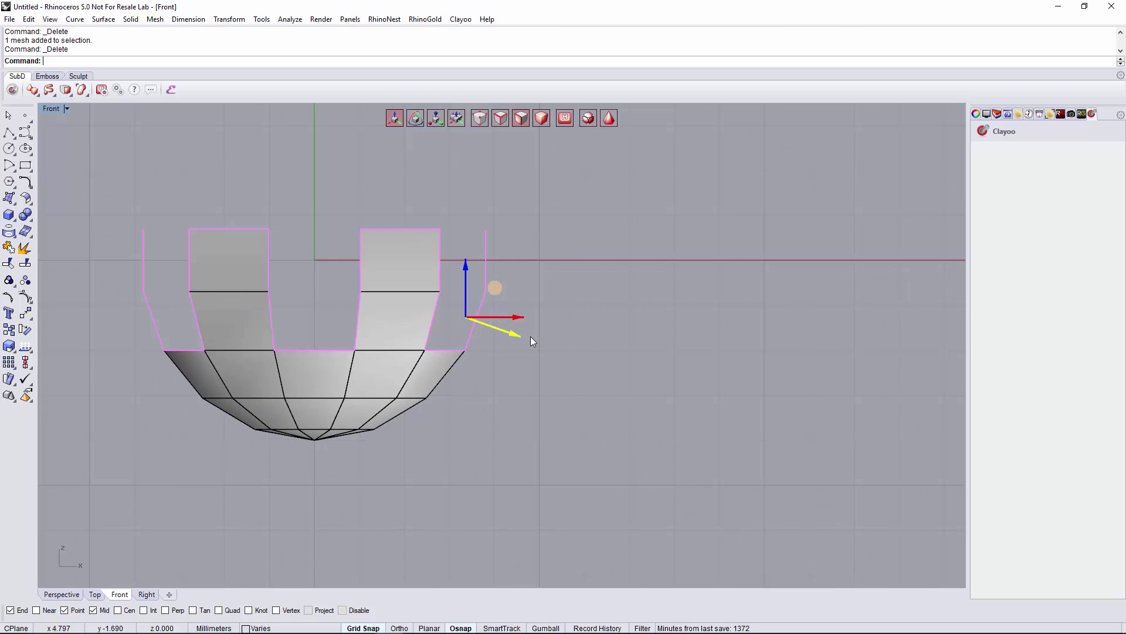
pyautogui.moveTo(530, 339); pyautogui.dragTo(502, 364, button='right')
pyautogui.click(414, 119)
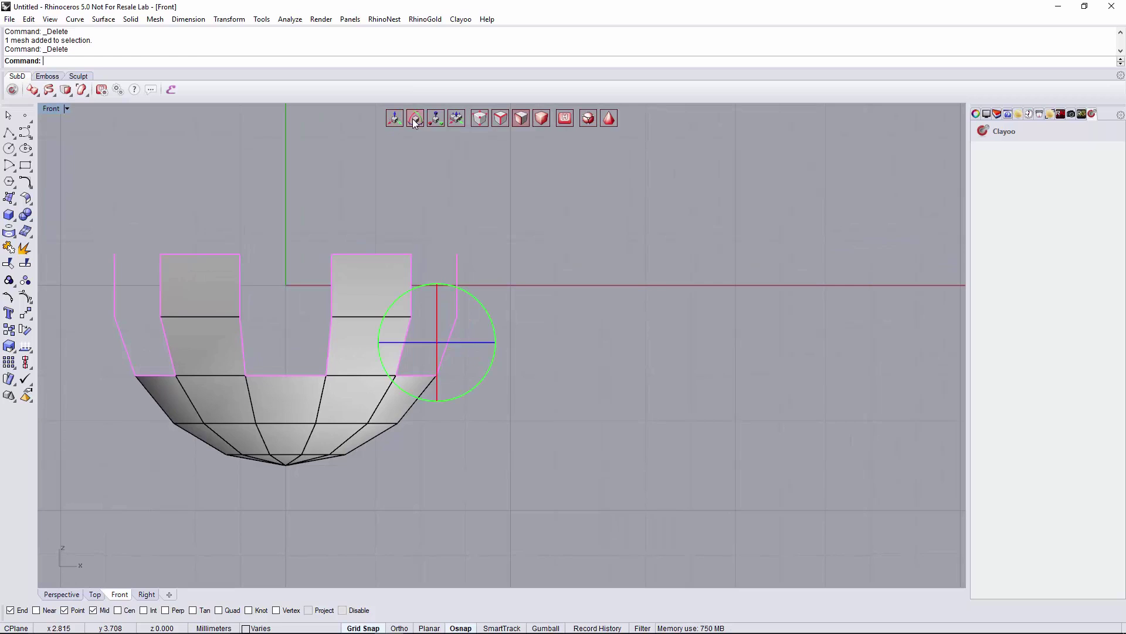
pyautogui.moveTo(492, 319); pyautogui.dragTo(529, 355)
# Step: Move the selected petal faces farther out along X and readjust their outward tilt about the Y axis
pyautogui.click(414, 119)
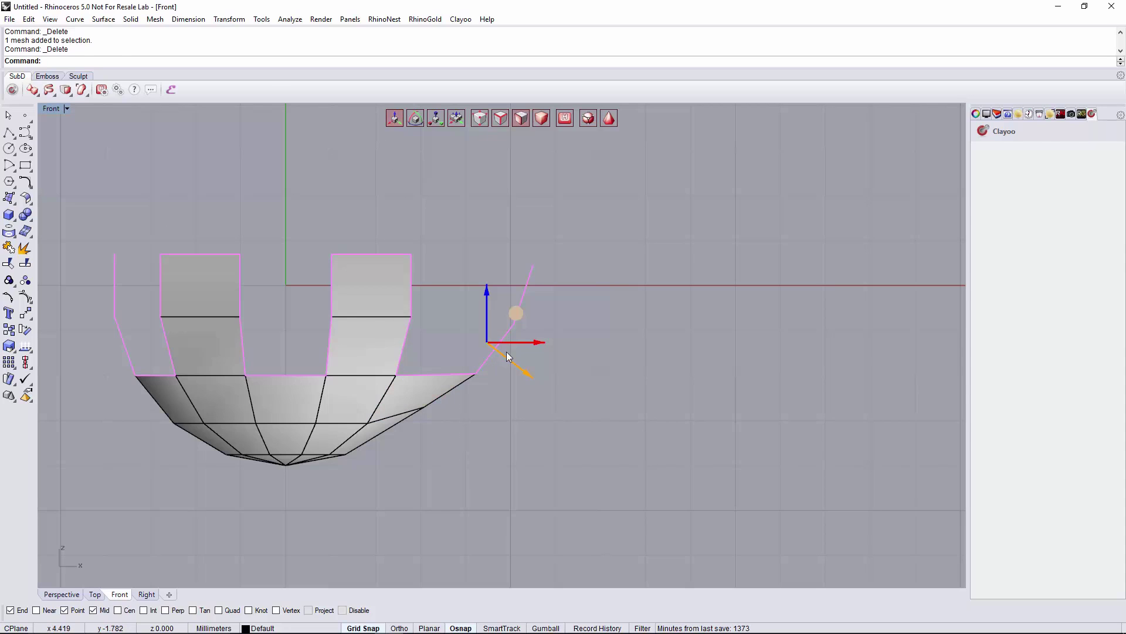
pyautogui.click(413, 120)
pyautogui.moveTo(537, 305)
pyautogui.mouseDown()
pyautogui.moveTo(551, 340)
pyautogui.moveTo(571, 344)
pyautogui.mouseUp()
pyautogui.click(402, 117)
pyautogui.click(410, 121)
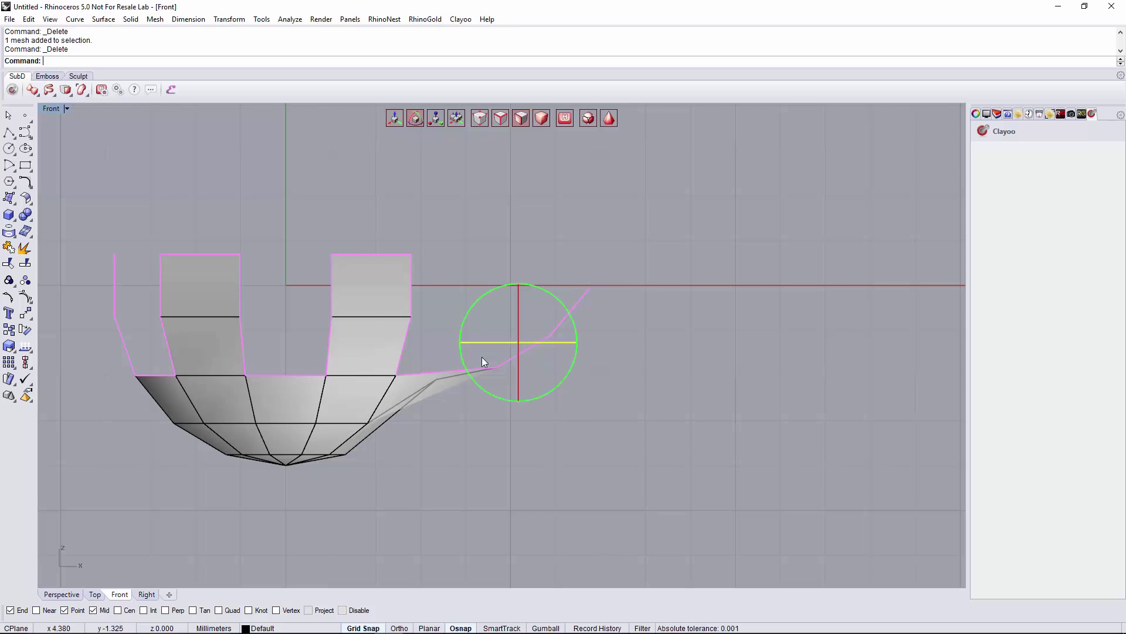
pyautogui.moveTo(483, 387); pyautogui.dragTo(498, 391)
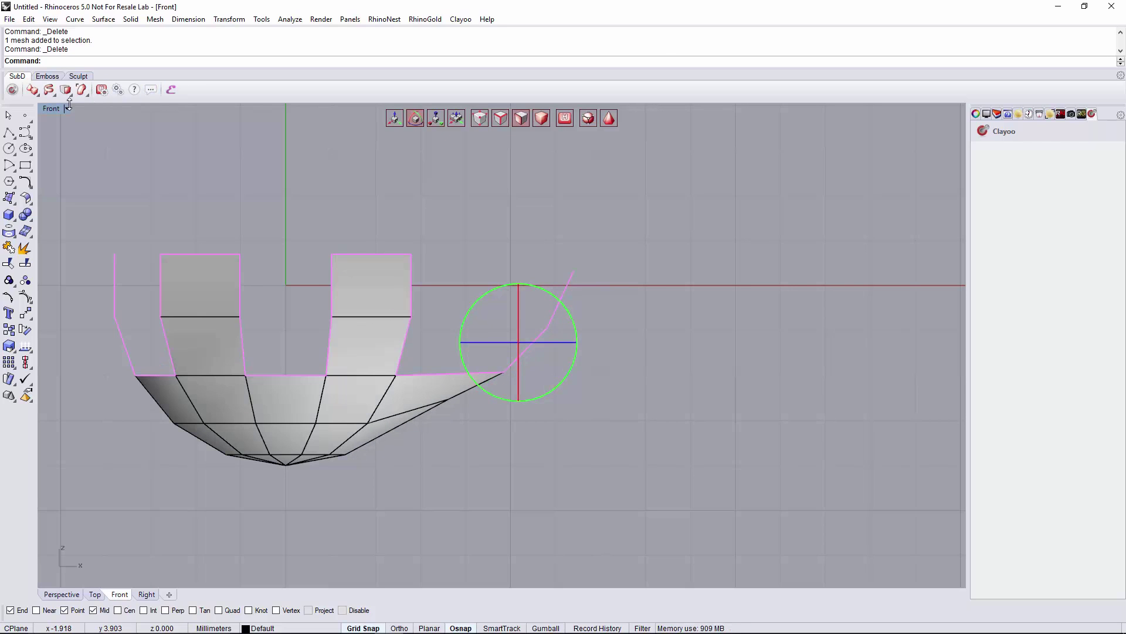
# Step: Return to the four-view layout and fine-tune the petal's outward tilt in the Perspective view
pyautogui.doubleClick(49, 109)
pyautogui.moveTo(703, 283); pyautogui.dragTo(743, 256, button='right')
pyautogui.scroll(2, 797, 242)
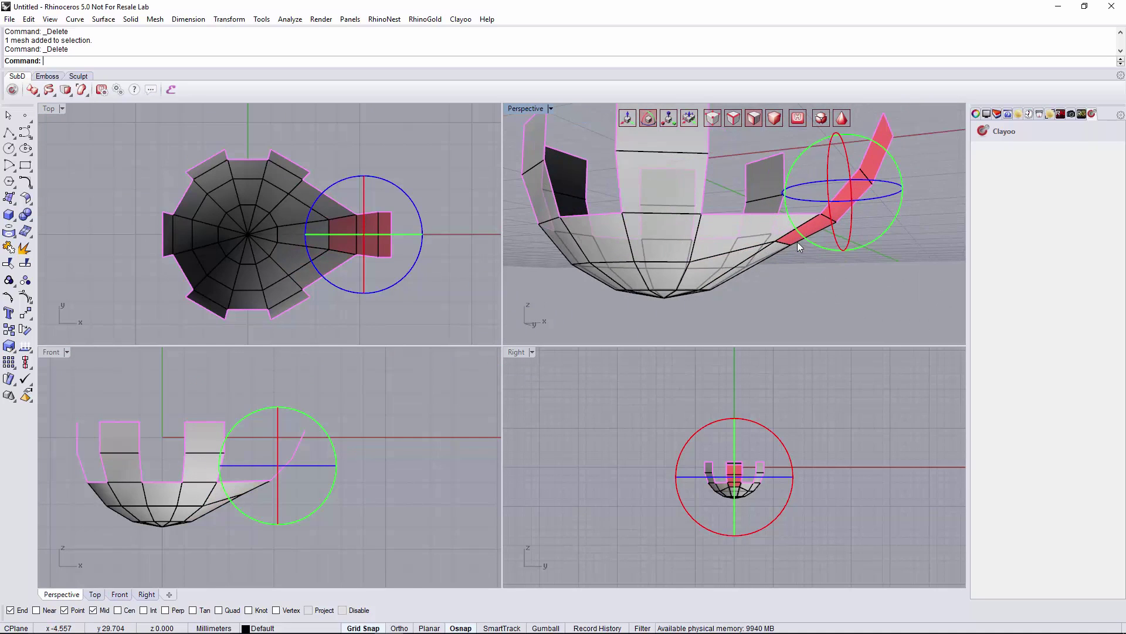
pyautogui.moveTo(811, 244); pyautogui.dragTo(812, 244)
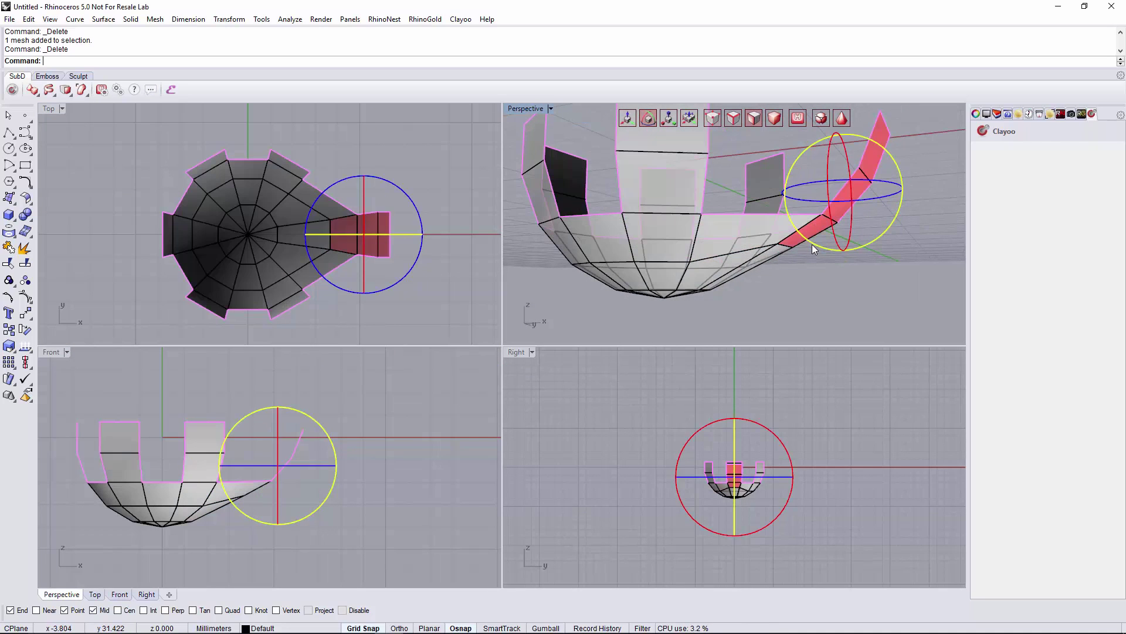
# Step: Keep only the petal's two upper faces selected, then tilt them farther outward in the Front view and lower them slightly along Z
pyautogui.keyDown('ctrl'); pyautogui.click(790, 238); pyautogui.keyUp('ctrl')
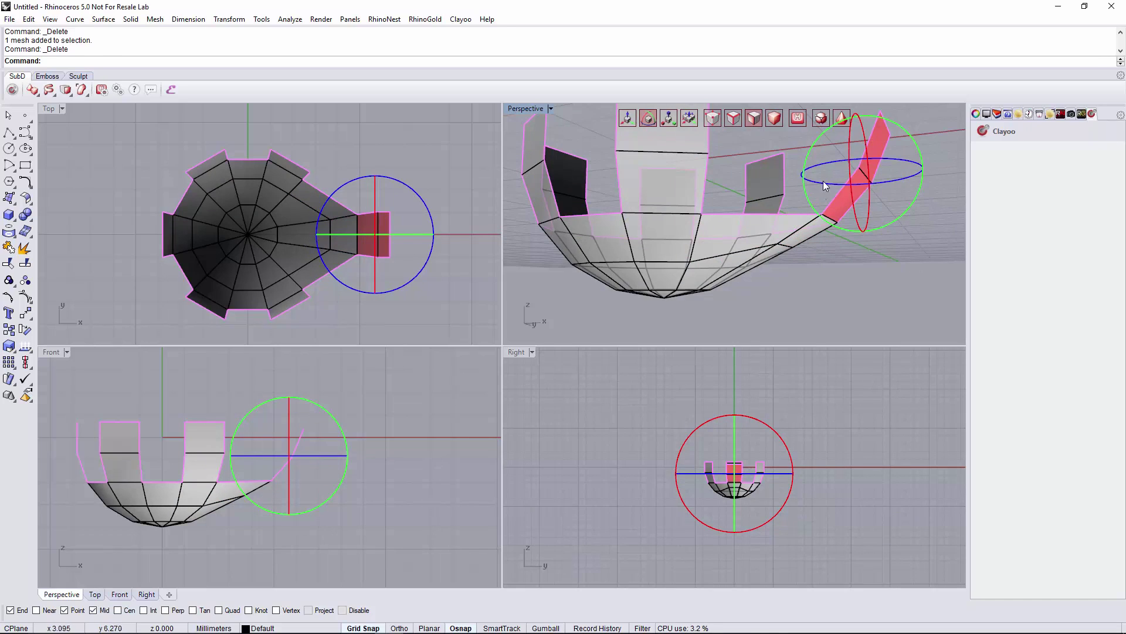
pyautogui.moveTo(339, 429); pyautogui.dragTo(344, 445)
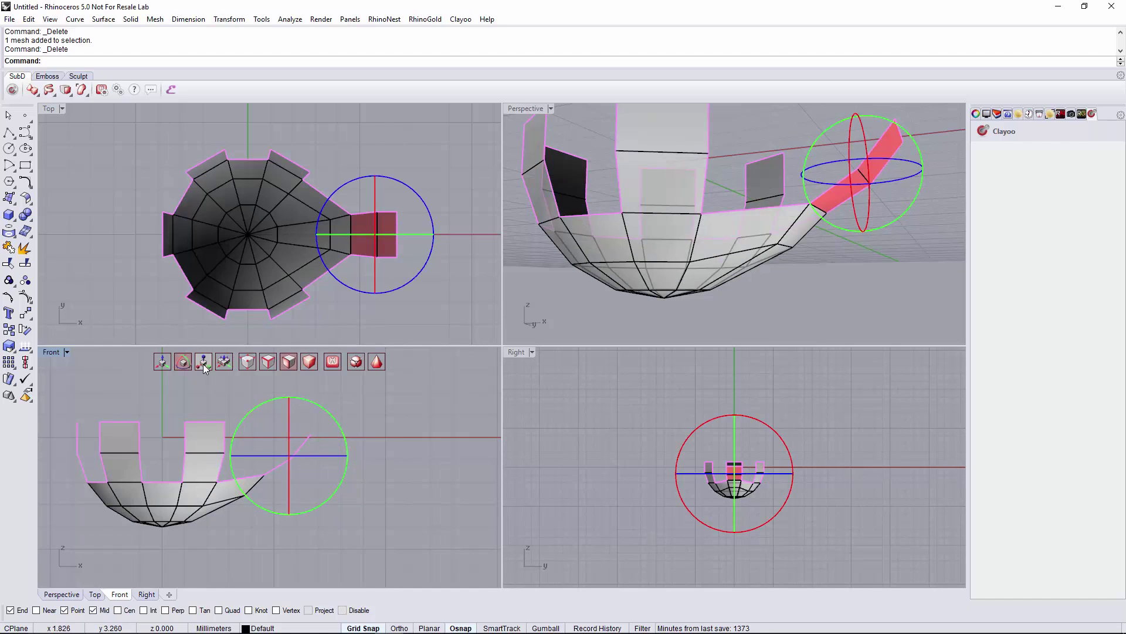
pyautogui.click(167, 361)
pyautogui.moveTo(291, 406); pyautogui.dragTo(291, 412)
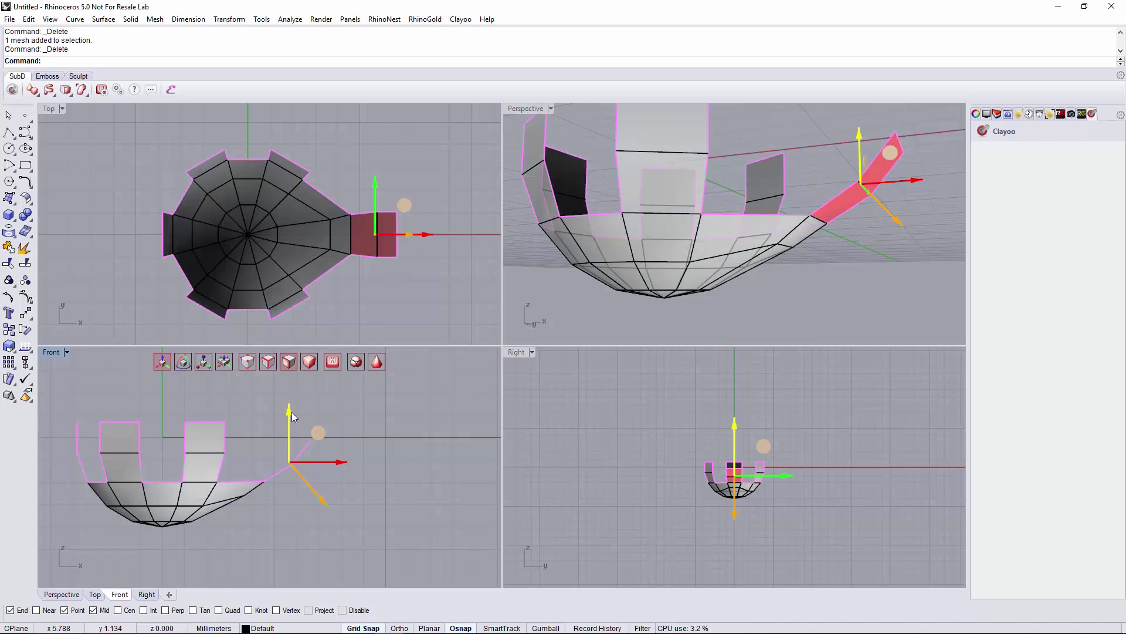
pyautogui.click(184, 363)
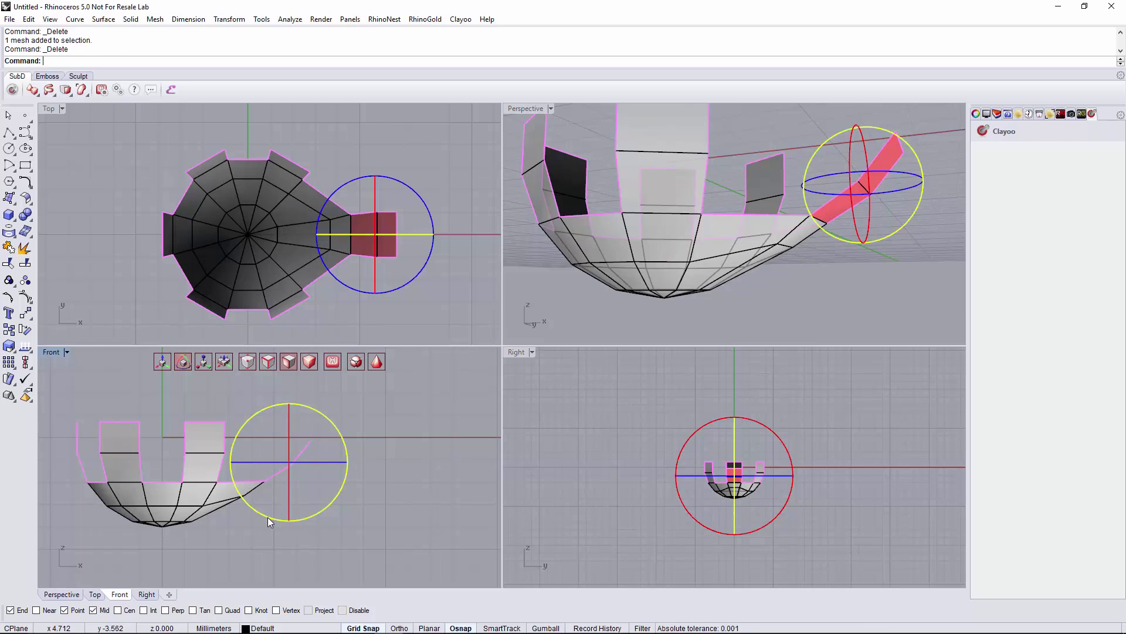
pyautogui.moveTo(268, 516); pyautogui.dragTo(272, 522)
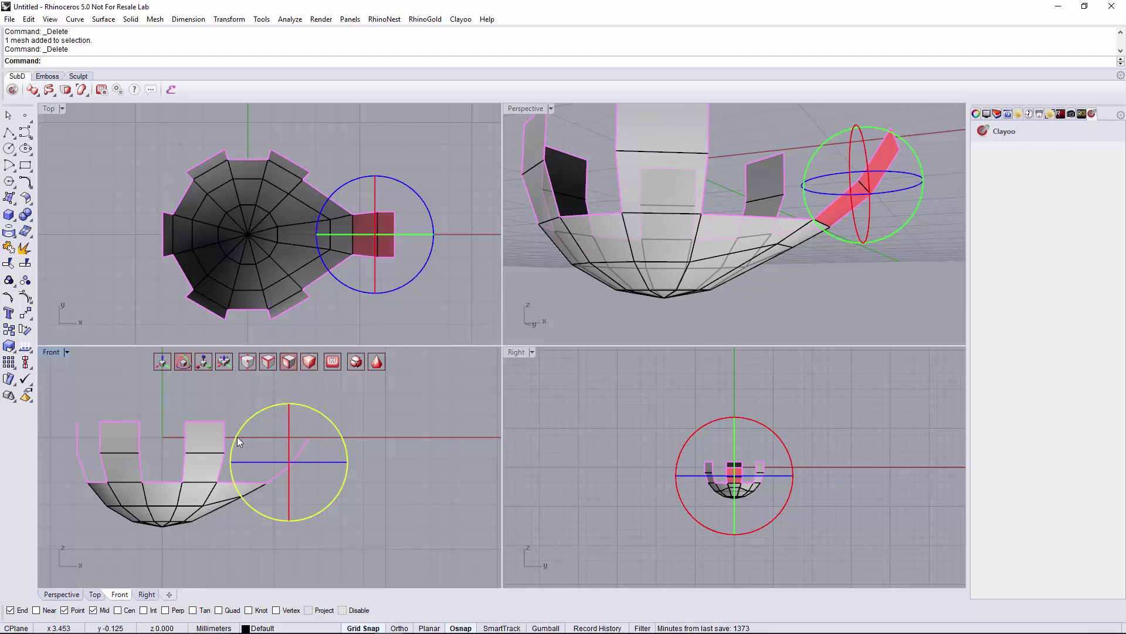
# Step: Restrict the selection to the petal's tip face and rotate it farther outward about Y in the Front view
pyautogui.click(838, 214)
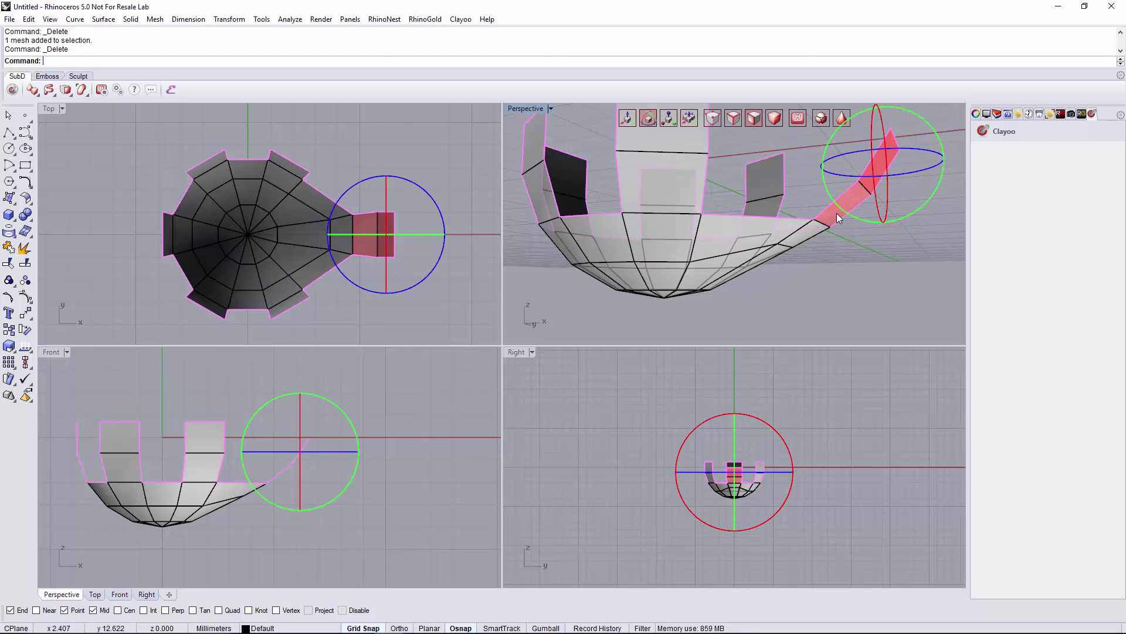
pyautogui.keyDown('ctrl'); pyautogui.keyDown('shift'); pyautogui.click(837, 215); pyautogui.keyUp('shift'); pyautogui.keyUp('ctrl')
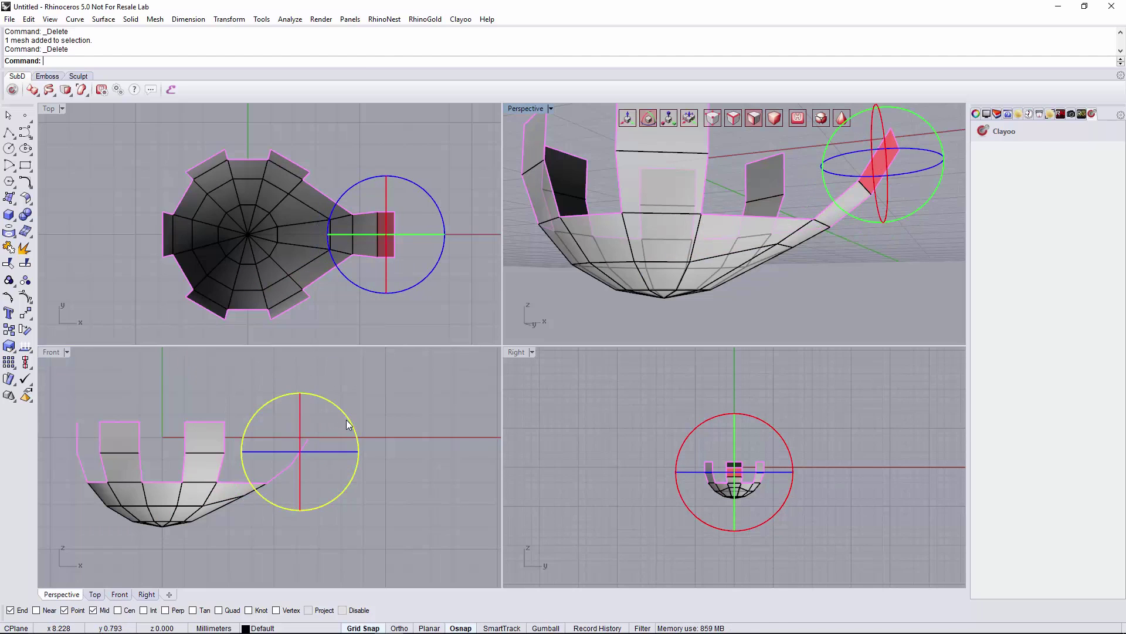
pyautogui.moveTo(349, 419); pyautogui.dragTo(351, 450)
pyautogui.click(163, 364)
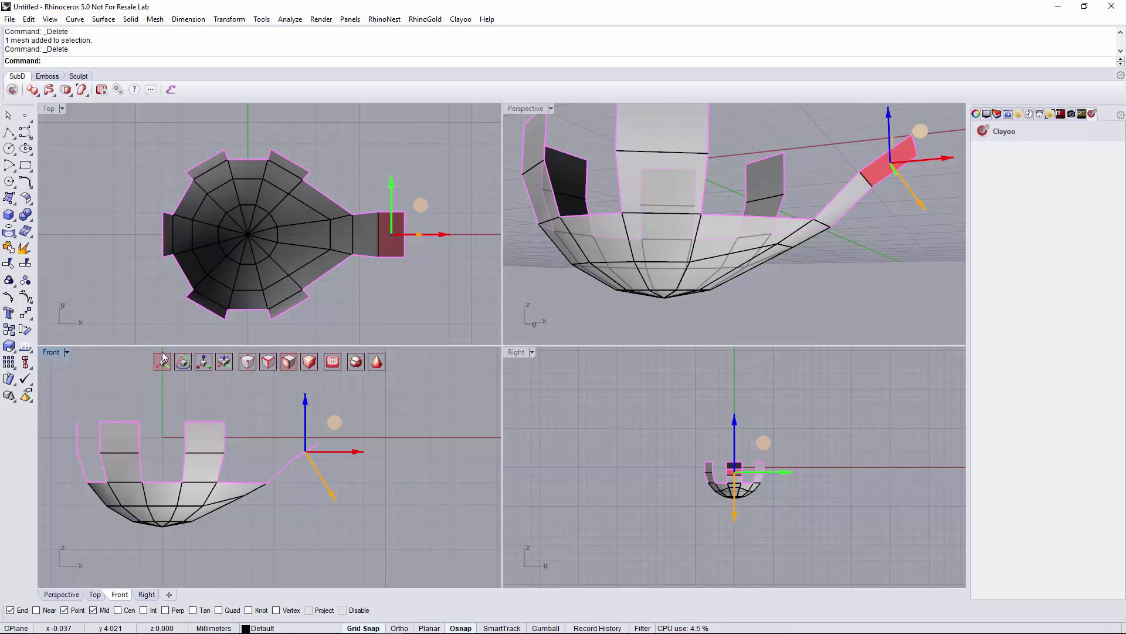
pyautogui.click(183, 361)
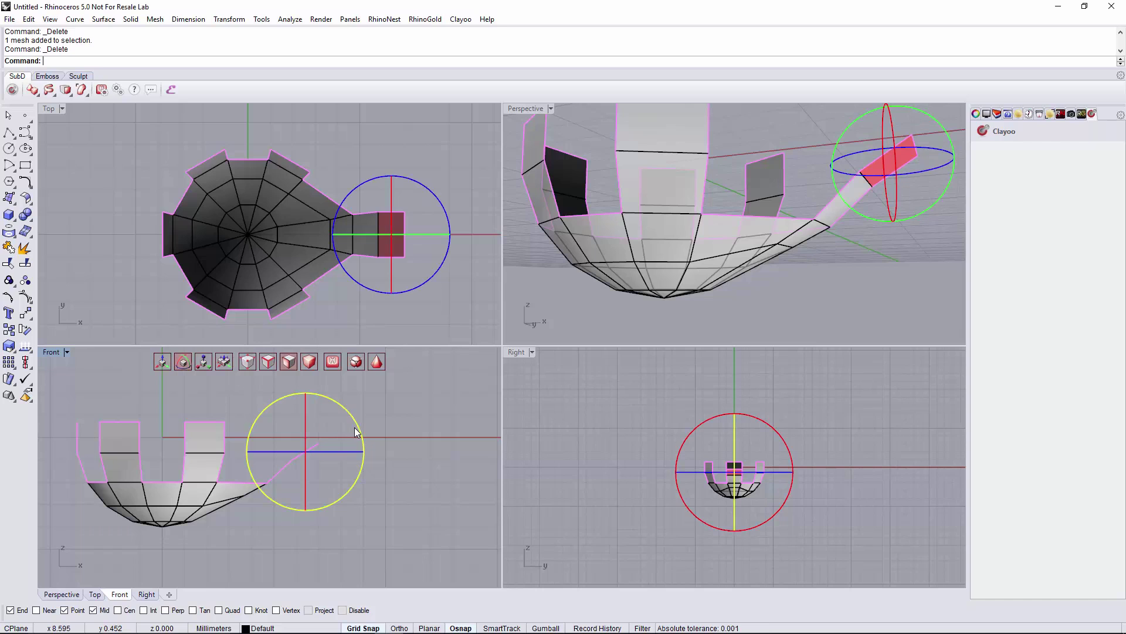
pyautogui.moveTo(357, 427); pyautogui.dragTo(360, 432)
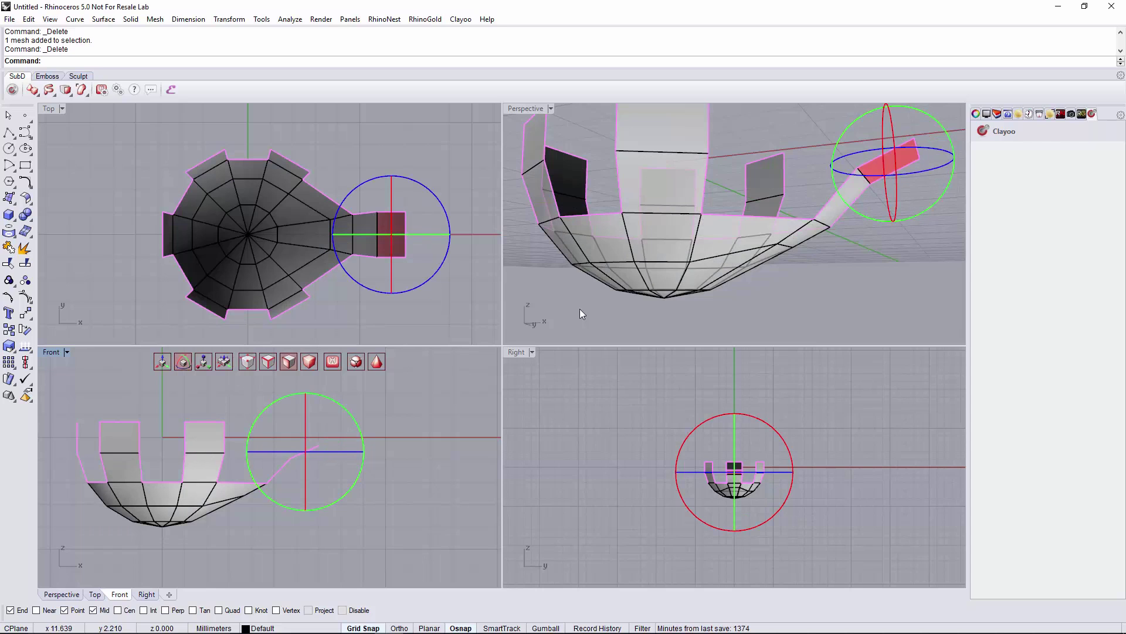
# Step: Try to move the petal's two upper faces along X in the Front view
pyautogui.moveTo(797, 191); pyautogui.dragTo(765, 171, button='right')
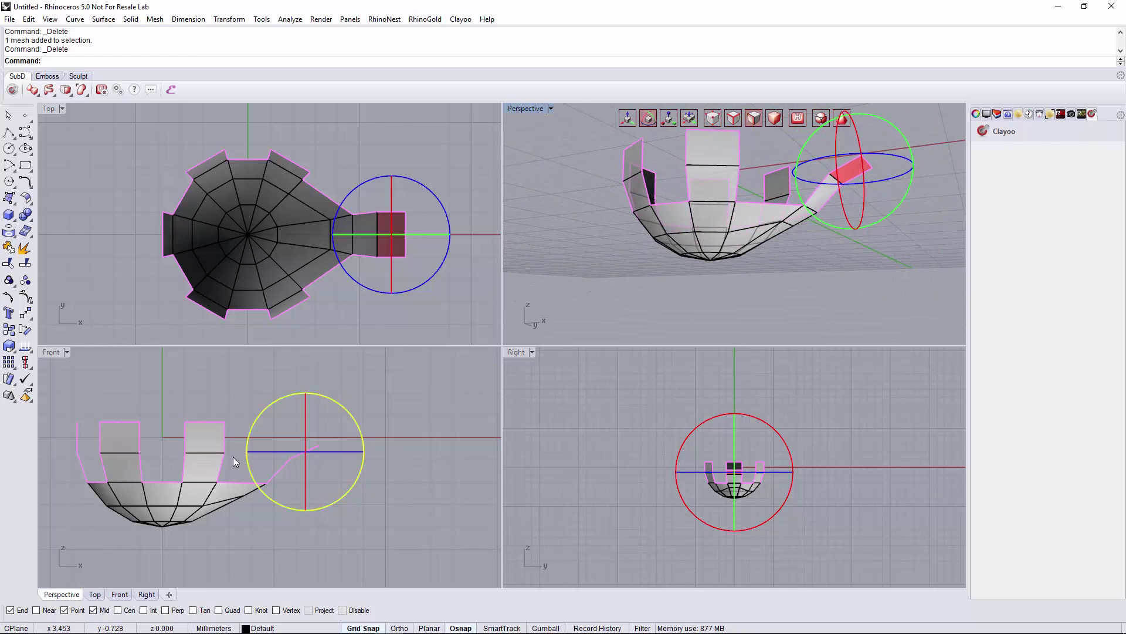
pyautogui.moveTo(833, 199)
pyautogui.mouseDown()
pyautogui.moveTo(812, 227)
pyautogui.moveTo(815, 207)
pyautogui.mouseUp()
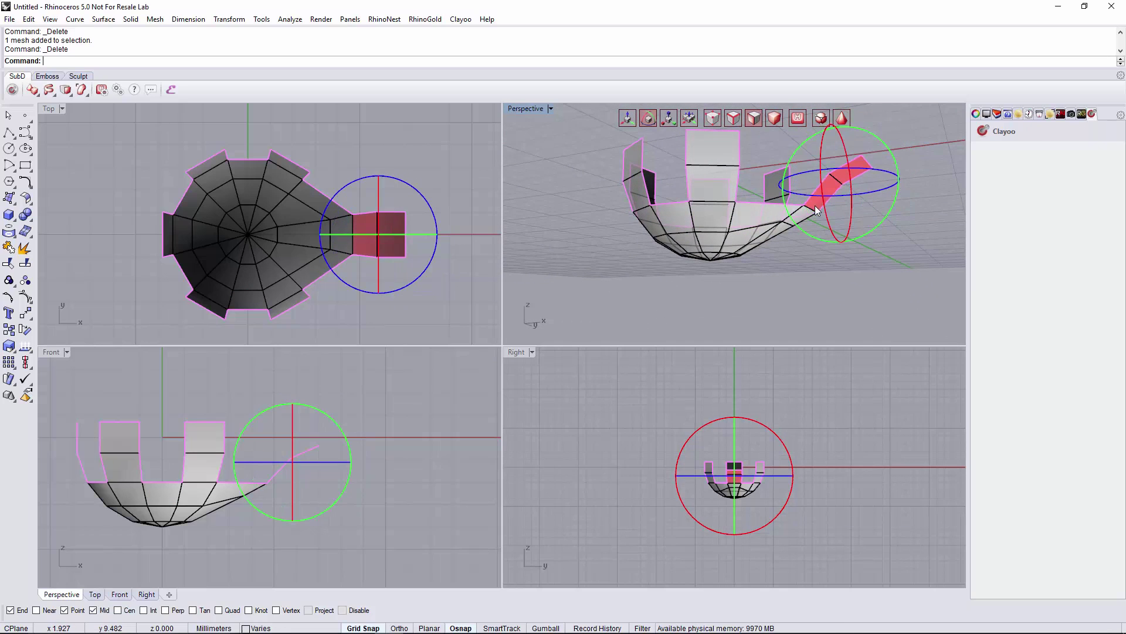
pyautogui.click(628, 119)
pyautogui.scroll(2, 354, 469)
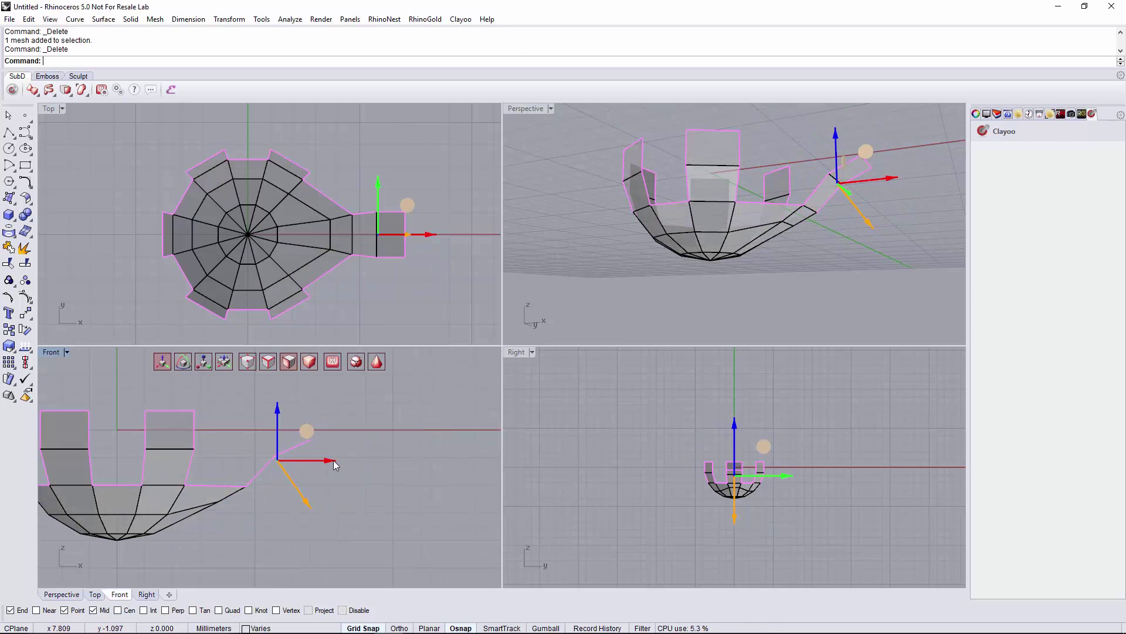
pyautogui.moveTo(333, 461); pyautogui.dragTo(332, 457)
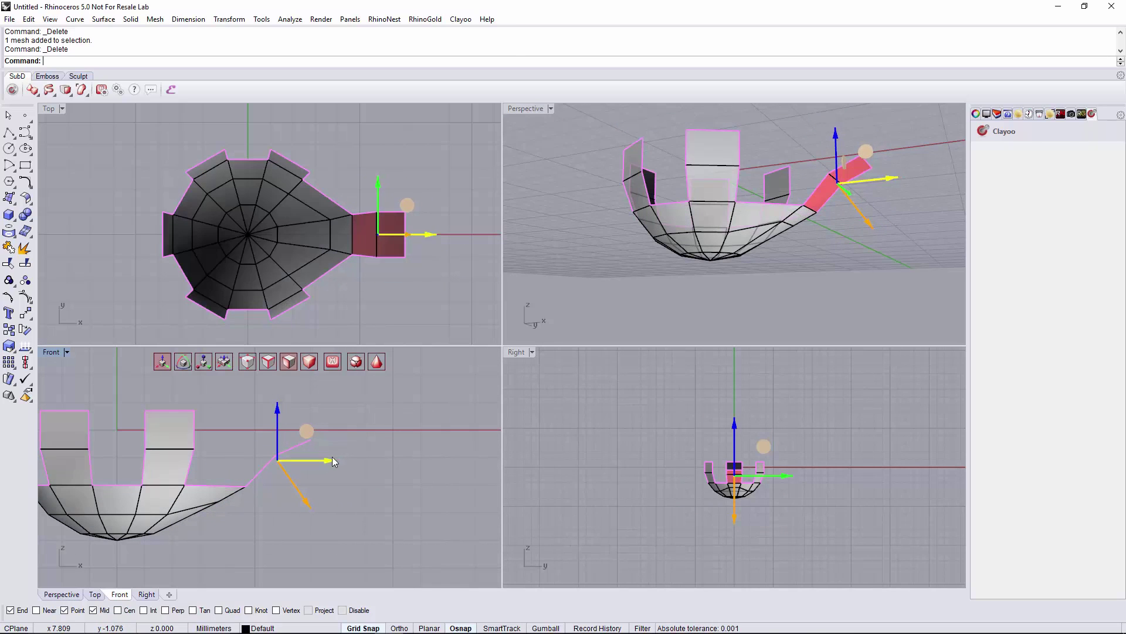
pyautogui.keyDown('ctrl'); pyautogui.keyDown('shift'); pyautogui.click(770, 230); pyautogui.keyUp('shift'); pyautogui.keyUp('ctrl')
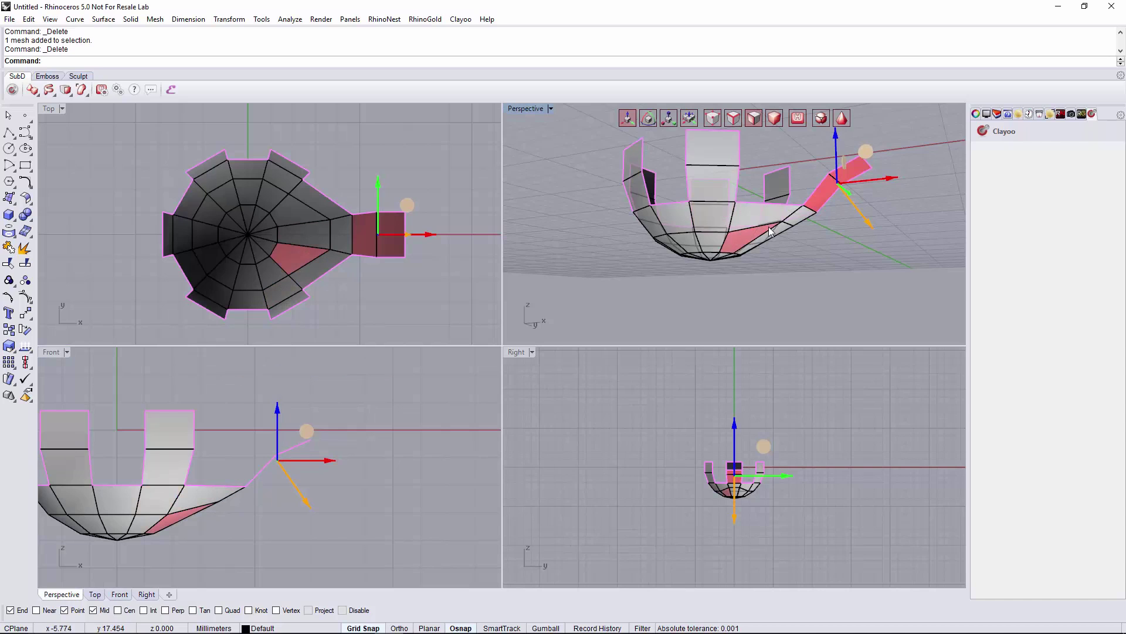
# Step: Select the cross edge of the bowl just before the bent petal and lower it slightly along Z in the Front view
pyautogui.moveTo(770, 231); pyautogui.dragTo(805, 218, button='right')
pyautogui.click(731, 119)
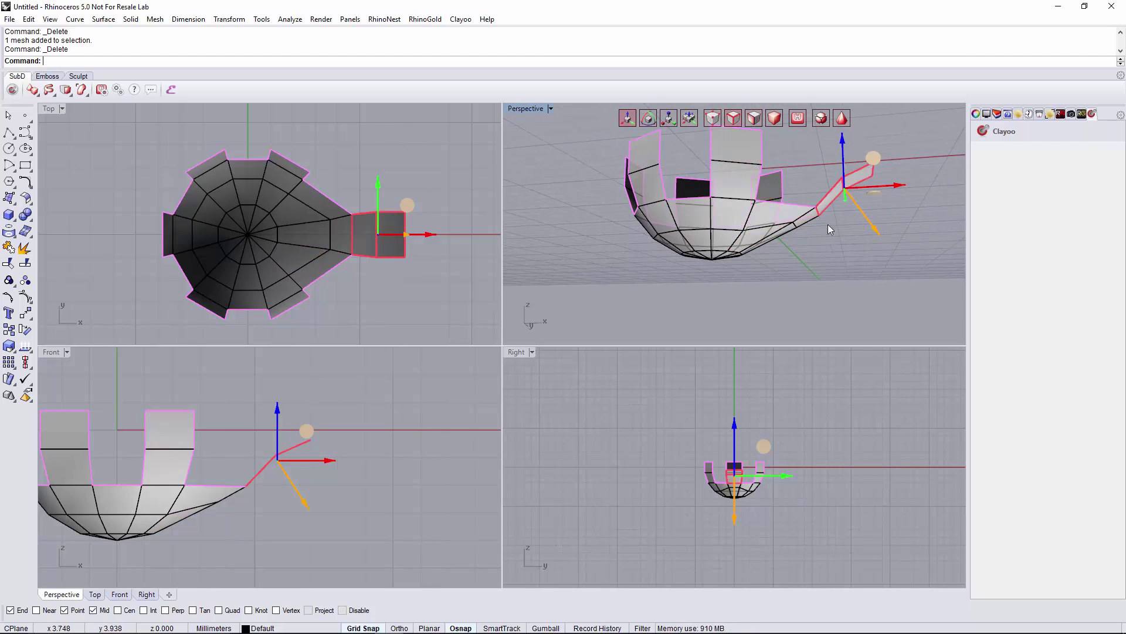
pyautogui.keyDown('ctrl'); pyautogui.keyDown('shift'); pyautogui.click(796, 225); pyautogui.keyUp('shift'); pyautogui.keyUp('ctrl')
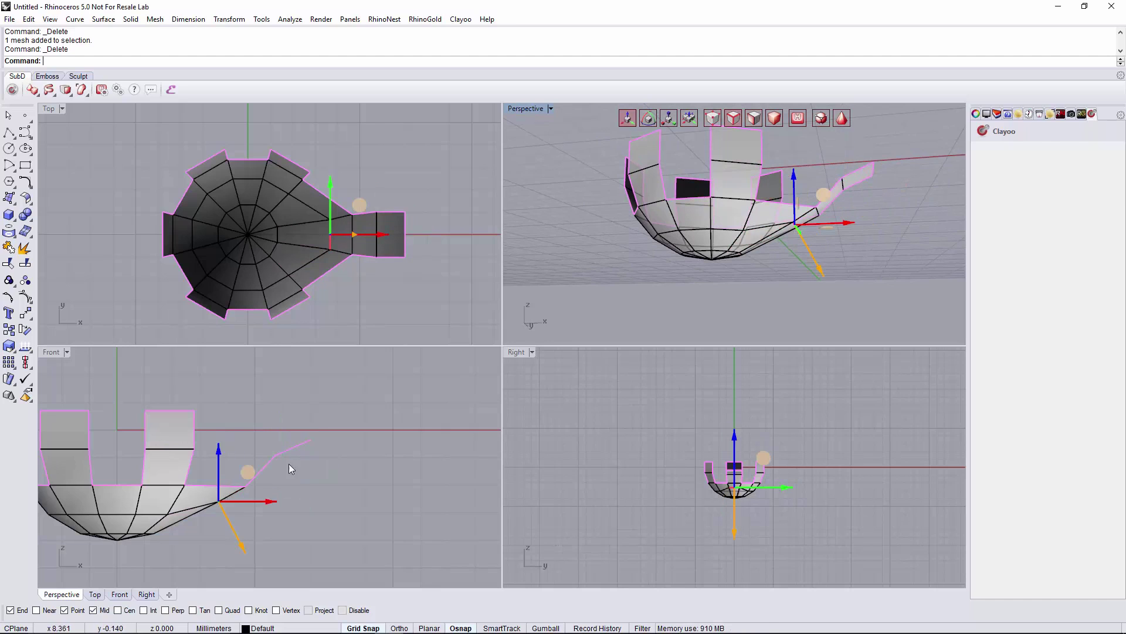
pyautogui.moveTo(225, 508); pyautogui.dragTo(273, 450, button='right')
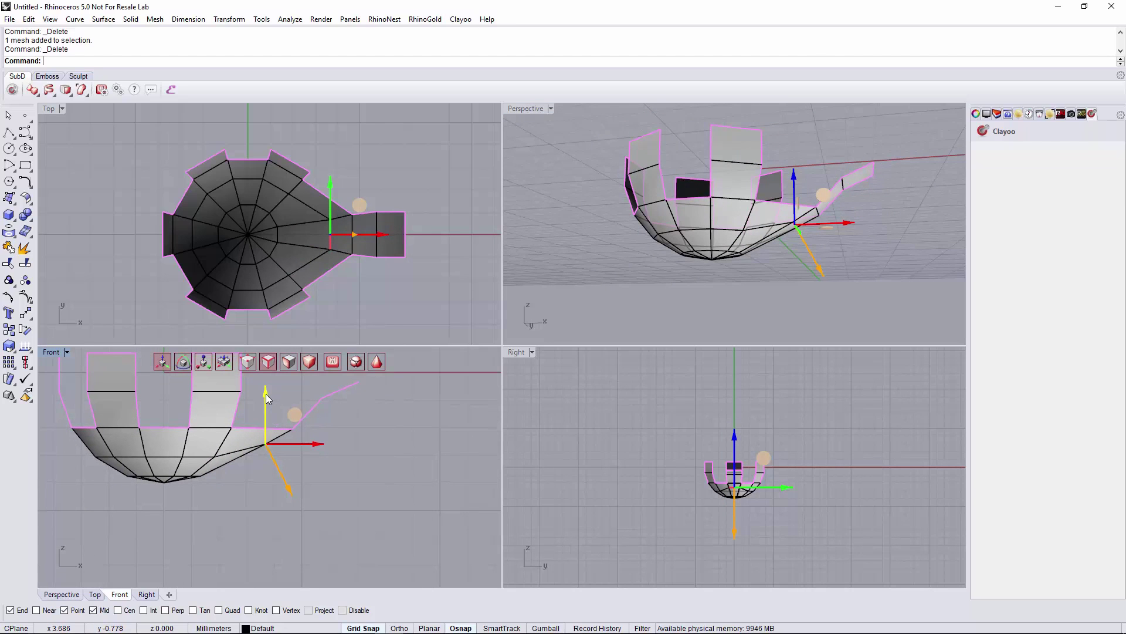
pyautogui.moveTo(267, 398); pyautogui.dragTo(267, 402)
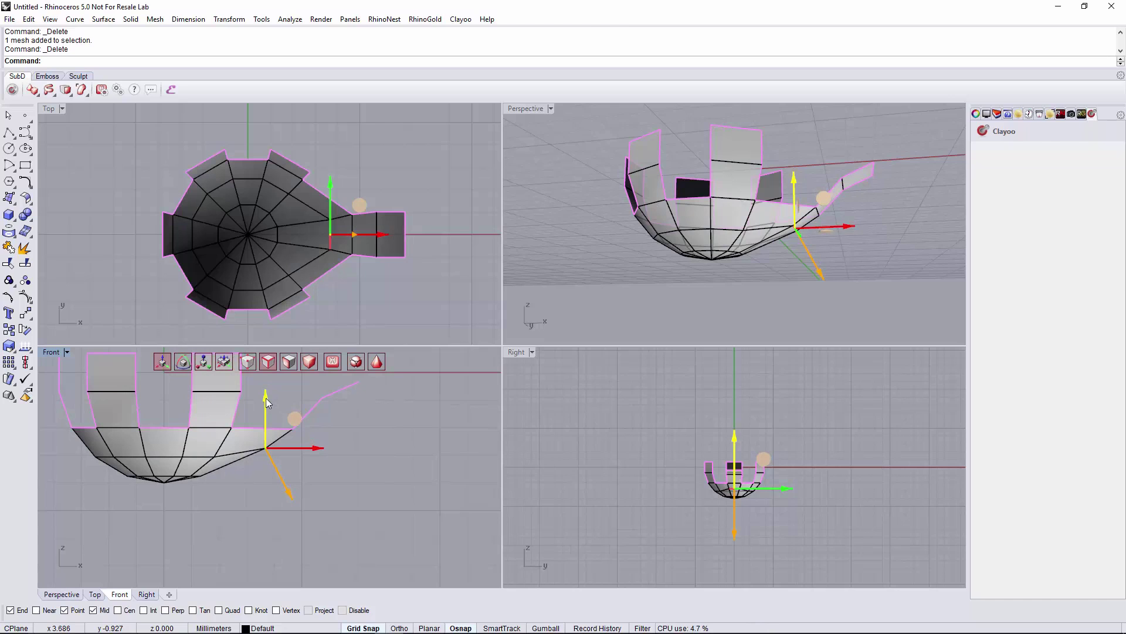
# Step: Pull the bent petal's end edge far out along X to form a long handle, and raise it slightly along Z
pyautogui.moveTo(788, 198); pyautogui.dragTo(681, 242, button='right')
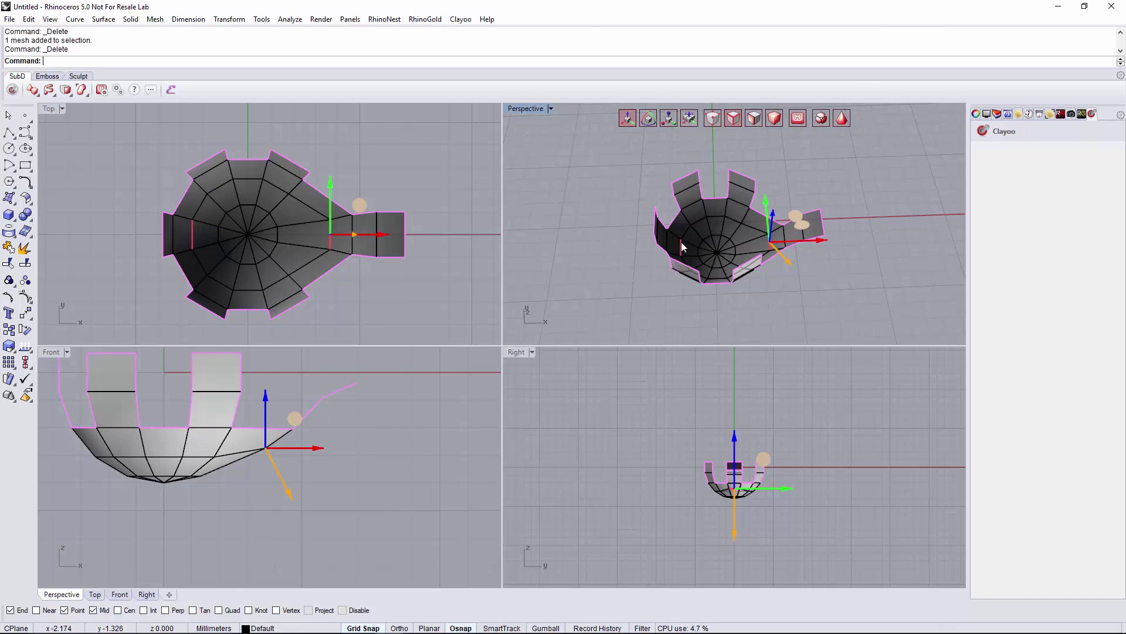
pyautogui.click(857, 203)
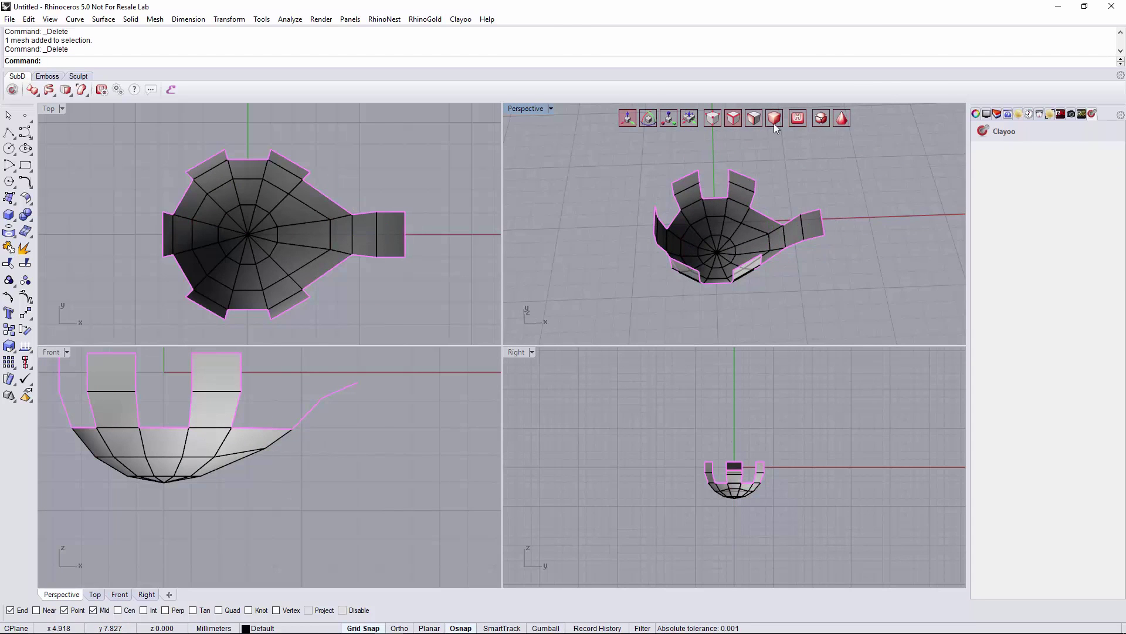
pyautogui.keyDown('ctrl'); pyautogui.keyDown('shift'); pyautogui.click(822, 217); pyautogui.keyUp('shift'); pyautogui.keyUp('ctrl')
pyautogui.scroll(-4, 244, 463)
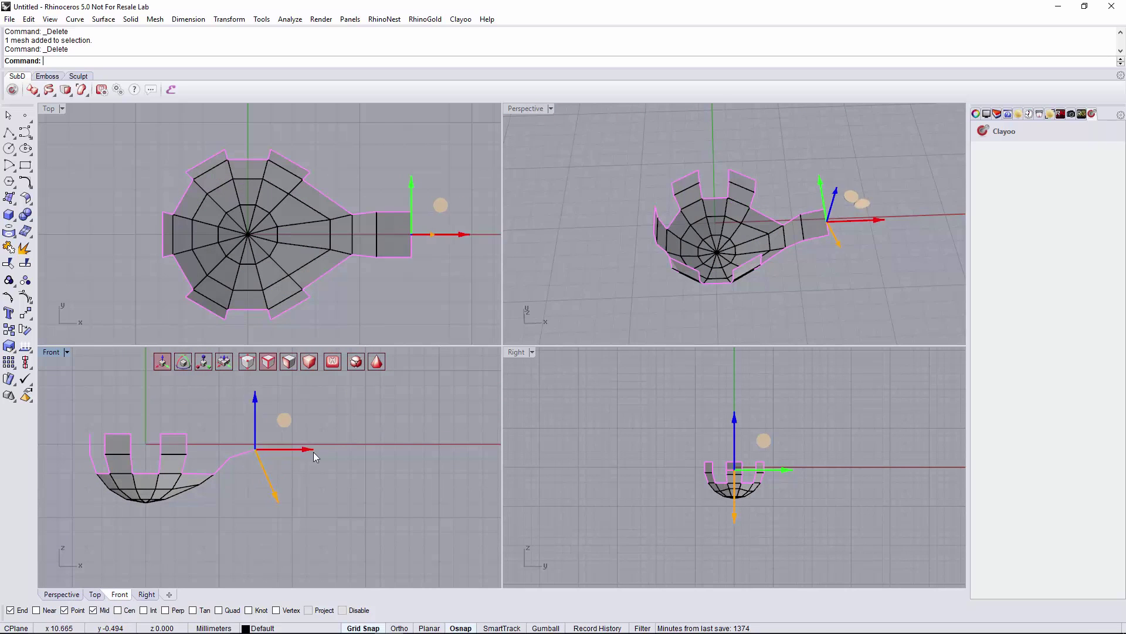
pyautogui.moveTo(313, 452); pyautogui.dragTo(480, 470)
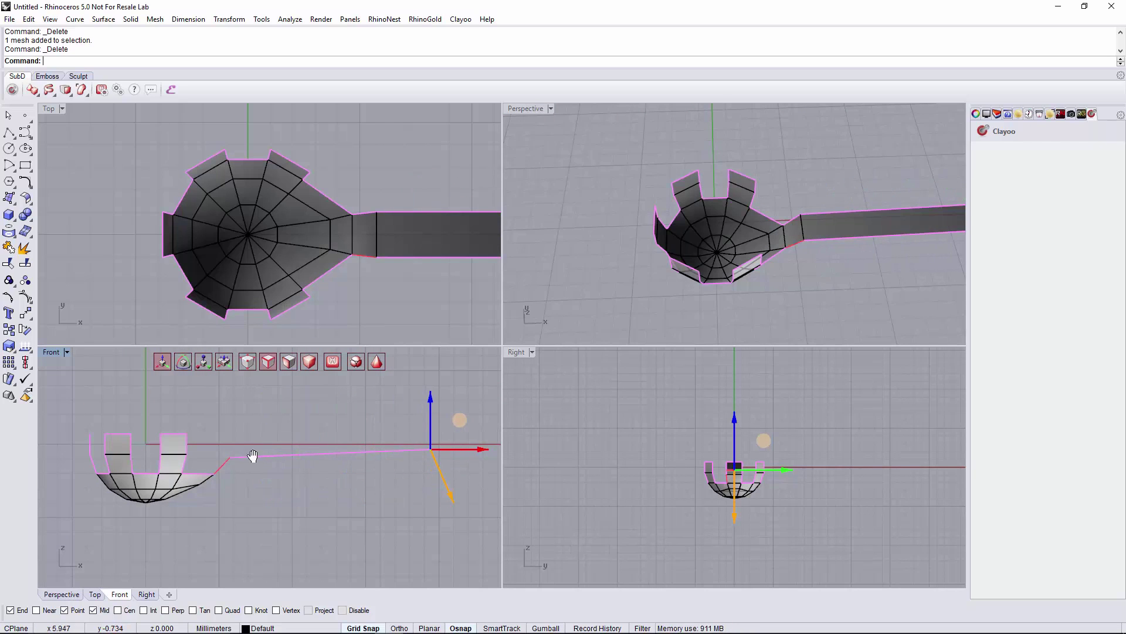
pyautogui.moveTo(253, 456)
pyautogui.mouseDown(button='right')
pyautogui.moveTo(341, 448)
pyautogui.moveTo(242, 464)
pyautogui.mouseUp(button='right')
pyautogui.moveTo(382, 414); pyautogui.dragTo(378, 402)
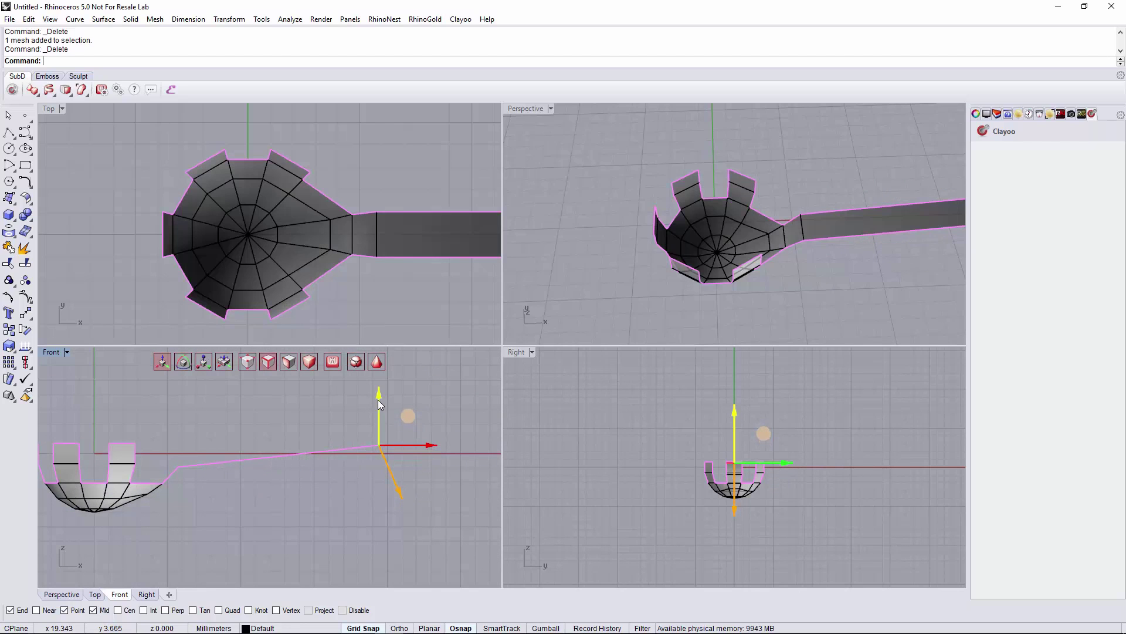
pyautogui.rightClick(784, 257)
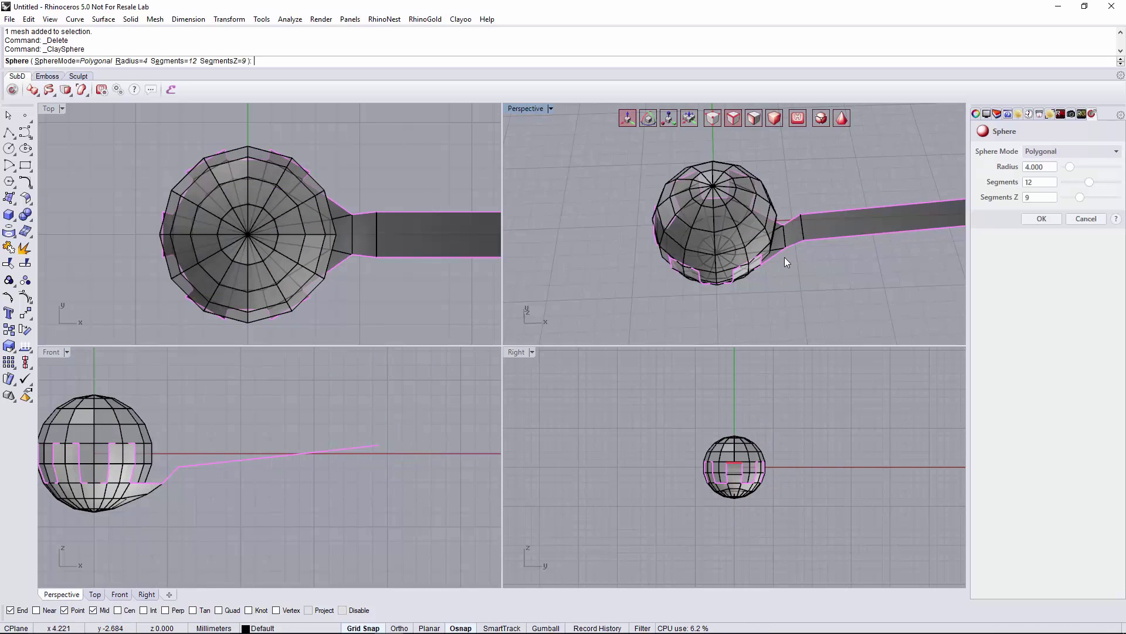
pyautogui.click(1080, 221)
# Step: Switch the model to smooth display and lengthen the handle by moving its end edge farther along X
pyautogui.moveTo(780, 235); pyautogui.dragTo(763, 206, button='right')
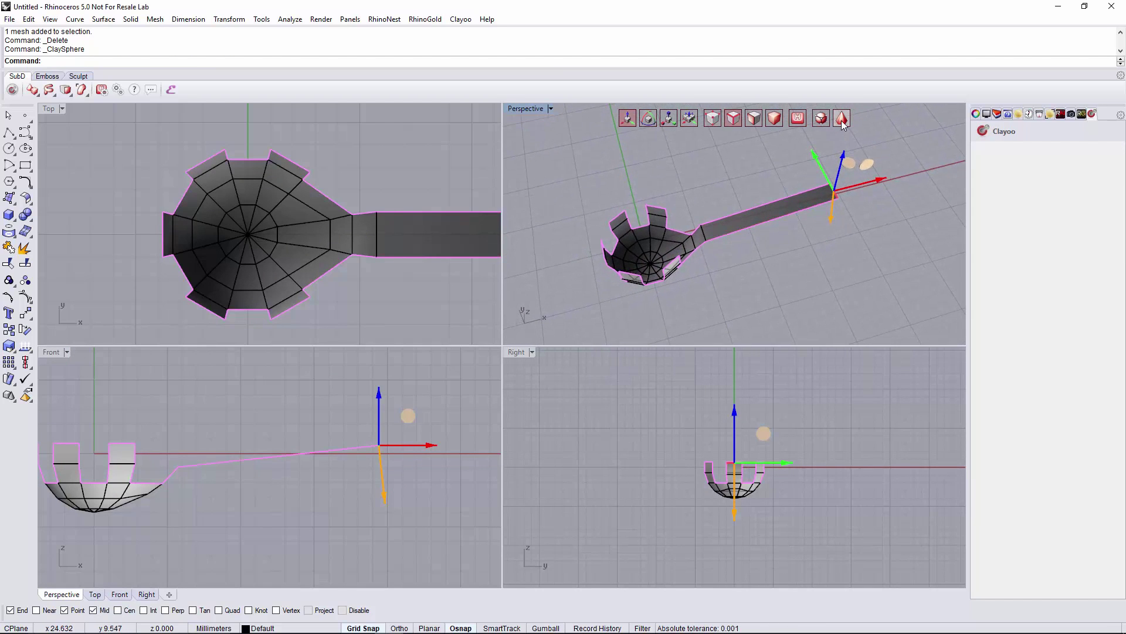
pyautogui.click(842, 119)
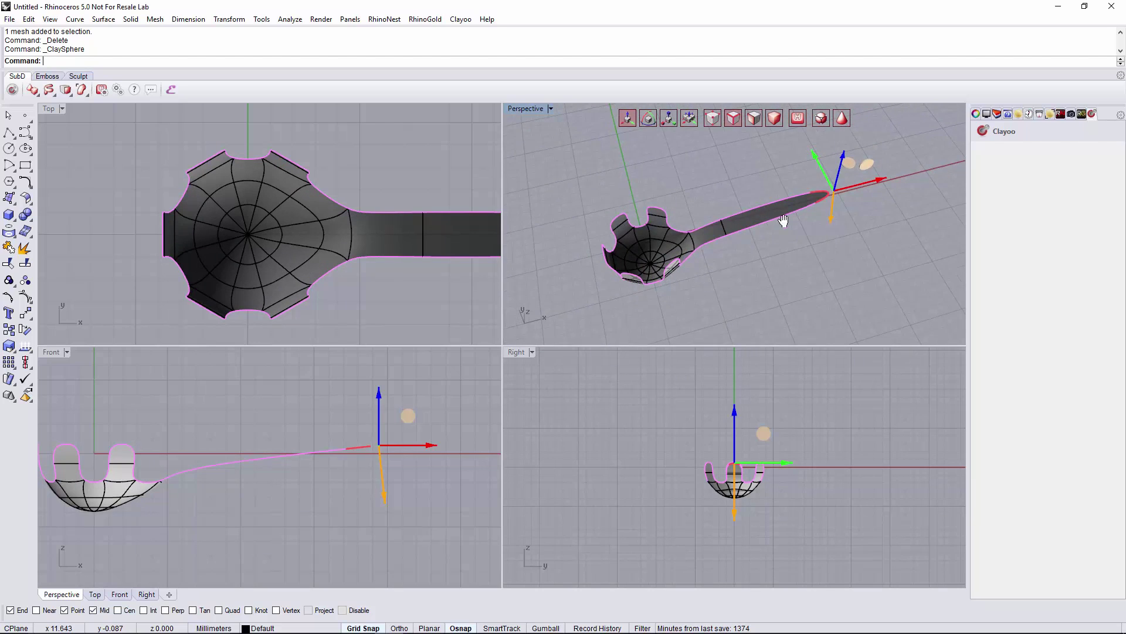
pyautogui.moveTo(786, 222); pyautogui.dragTo(917, 230, button='right')
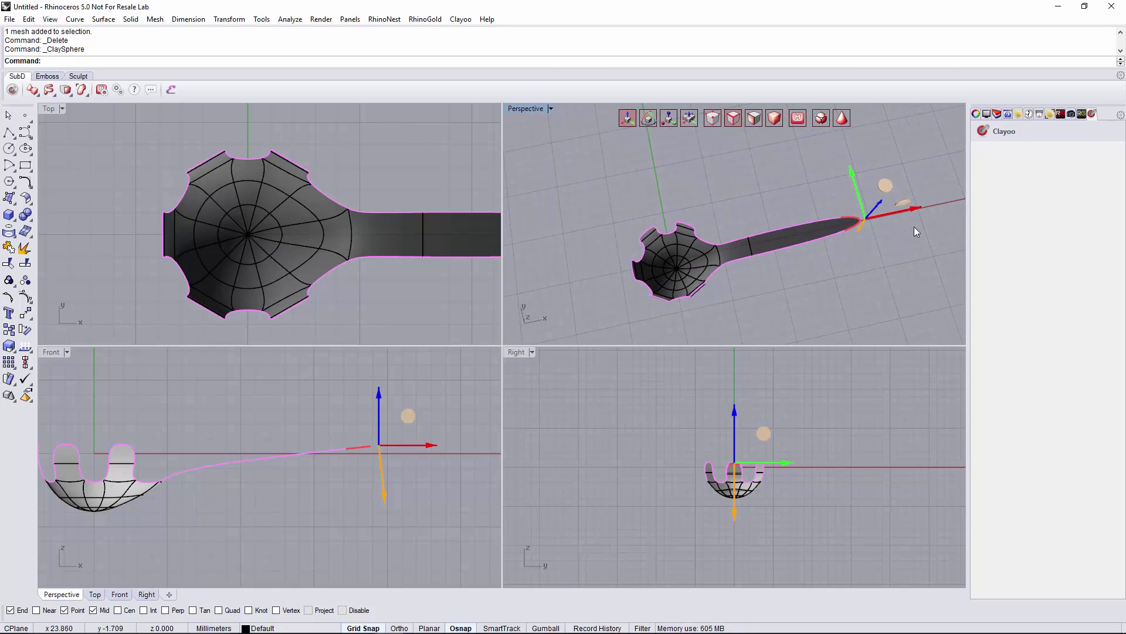
pyautogui.moveTo(907, 215); pyautogui.dragTo(931, 213)
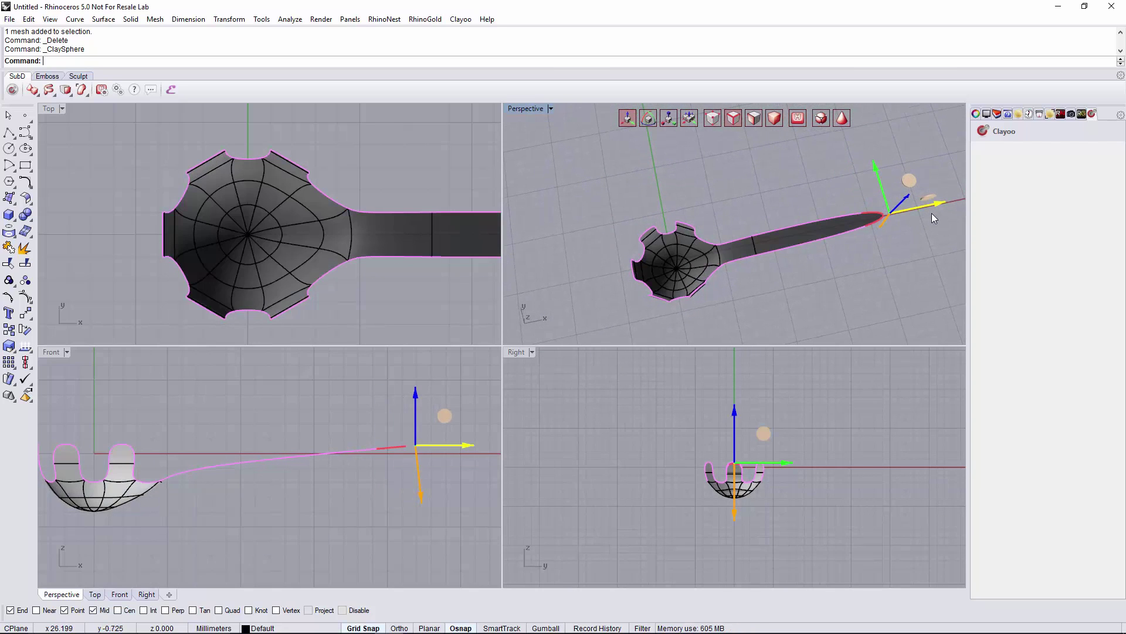
# Step: Undo the recent Divide operations on the model
pyautogui.moveTo(861, 247); pyautogui.dragTo(773, 234, button='right')
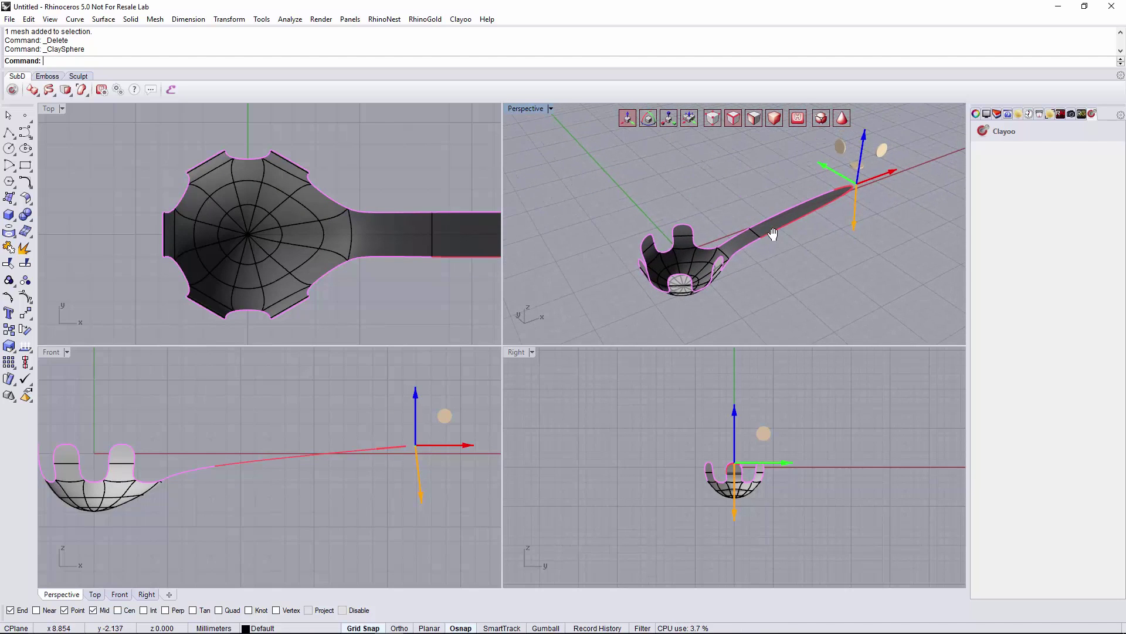
pyautogui.hotkey('ctrl', 'z')
pyautogui.hotkey('ctrl', 'z')
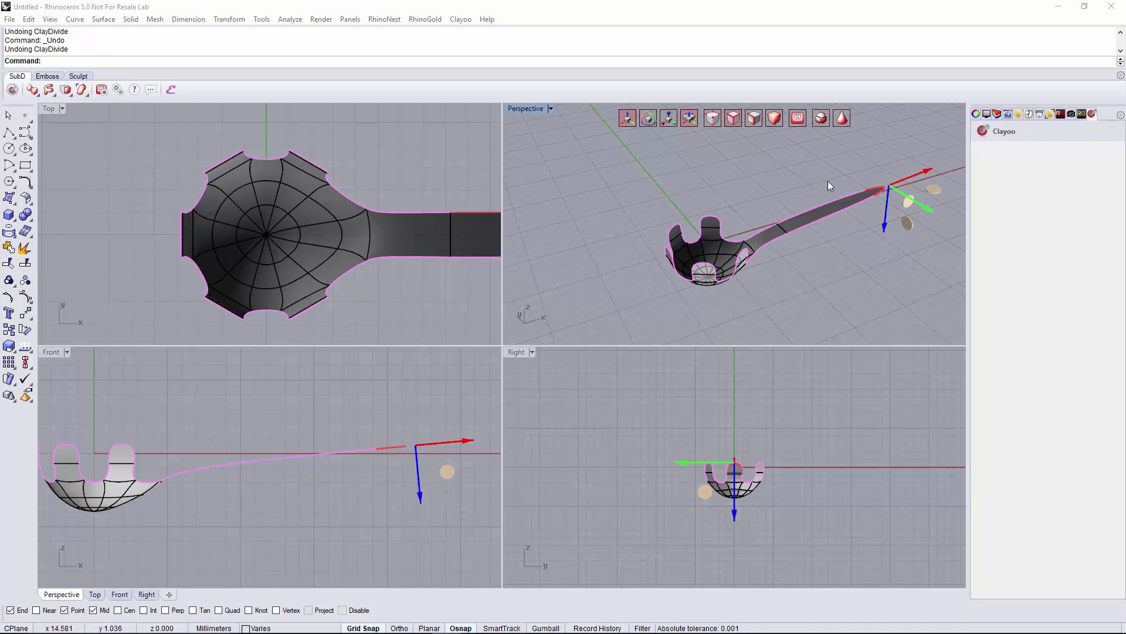
# Step: Switch the model to polygonal display and Divide the handle crosswise at two places near its free end
pyautogui.click(842, 118)
pyautogui.moveTo(815, 175); pyautogui.dragTo(777, 250, button='right')
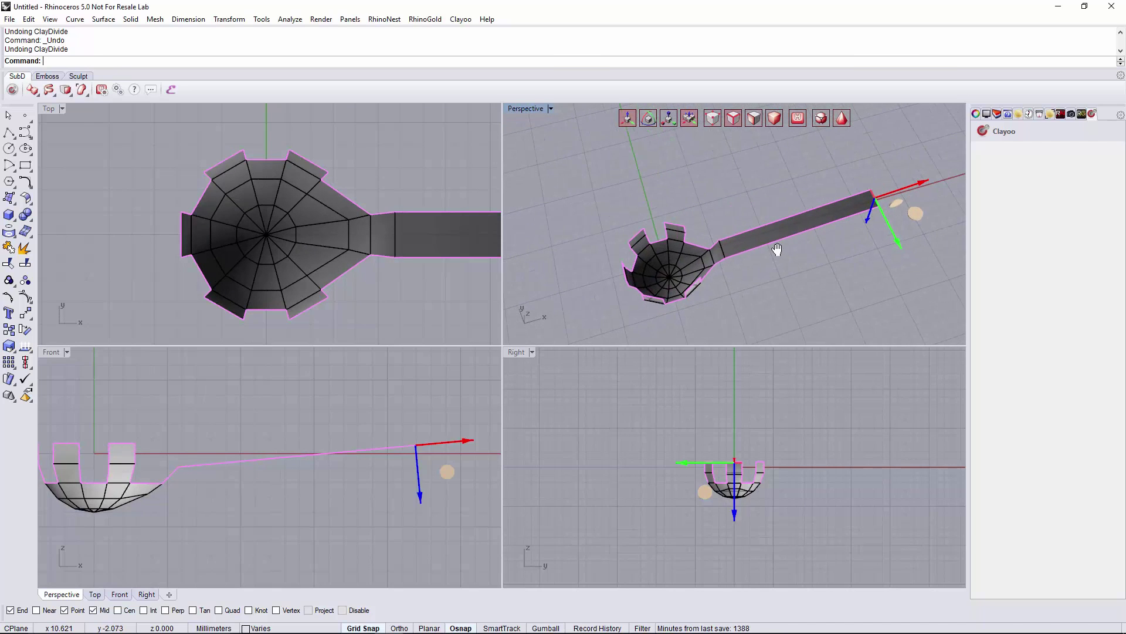
pyautogui.click(760, 190)
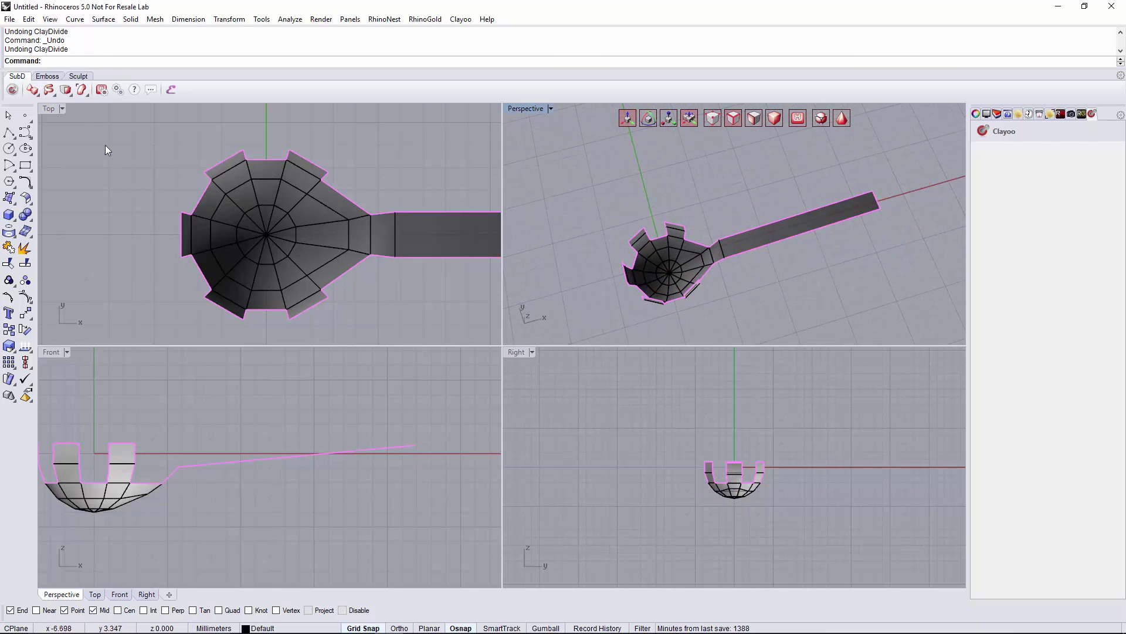
pyautogui.click(67, 95)
pyautogui.click(71, 115)
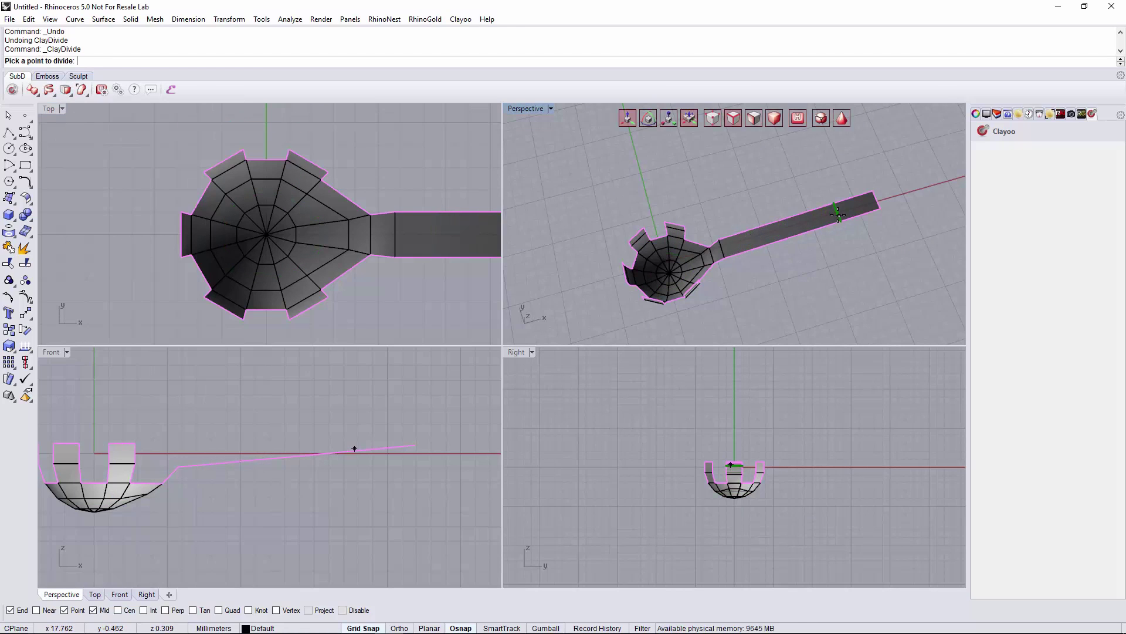
pyautogui.scroll(1, 835, 215)
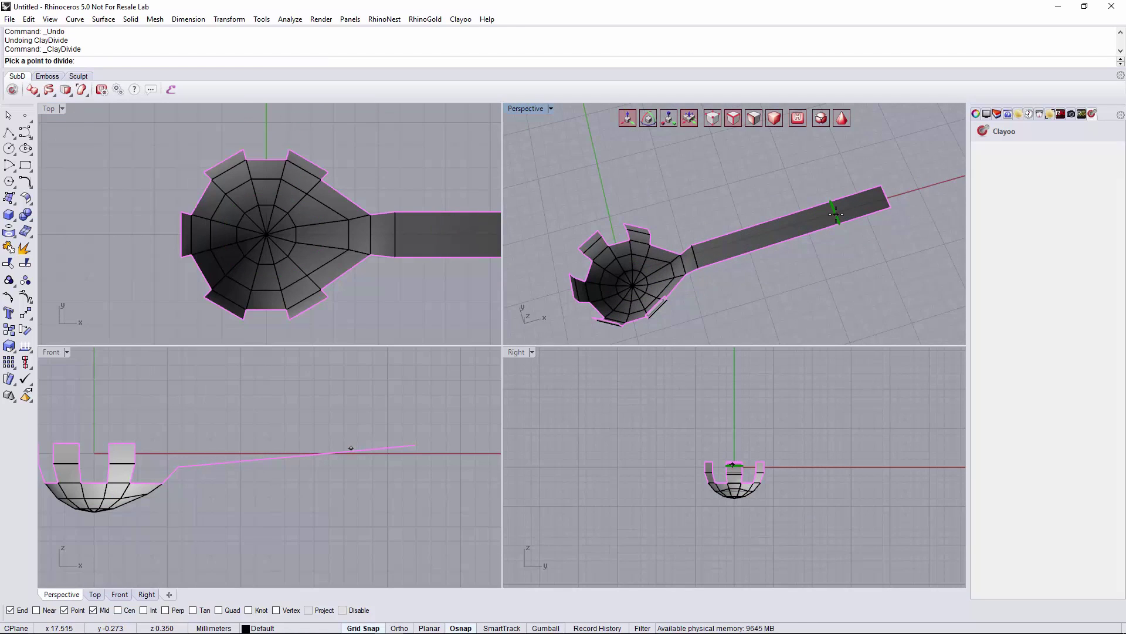
pyautogui.click(836, 215)
pyautogui.scroll(2, 836, 215)
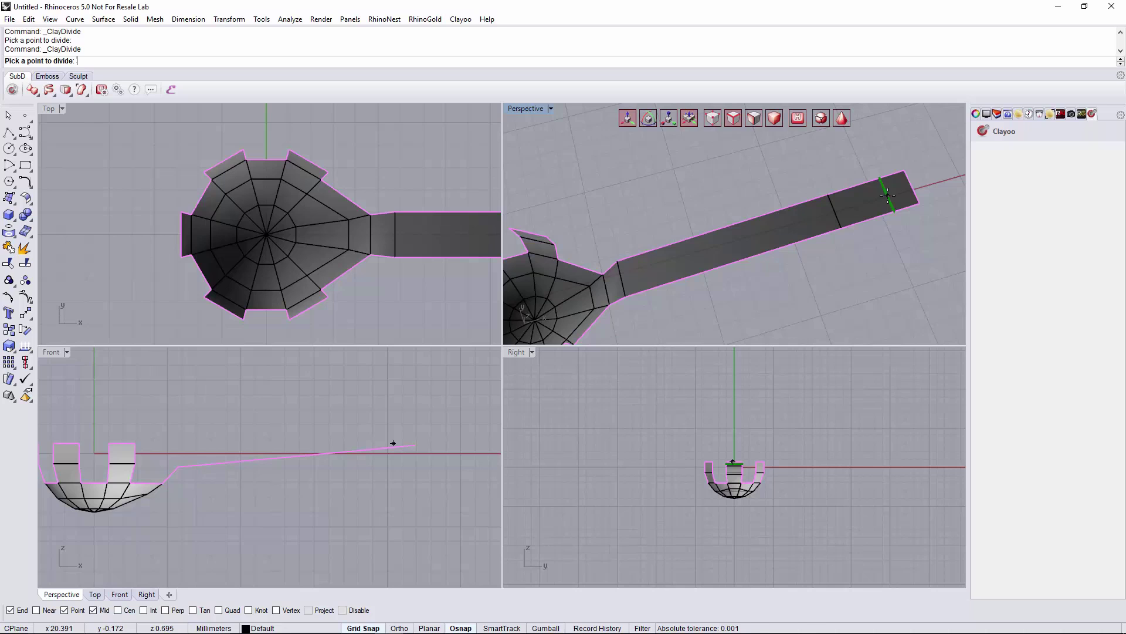
pyautogui.click(889, 196)
# Step: Divide the handle section between the two new cross edges lengthwise, once close to each of its long sides
pyautogui.click(837, 217)
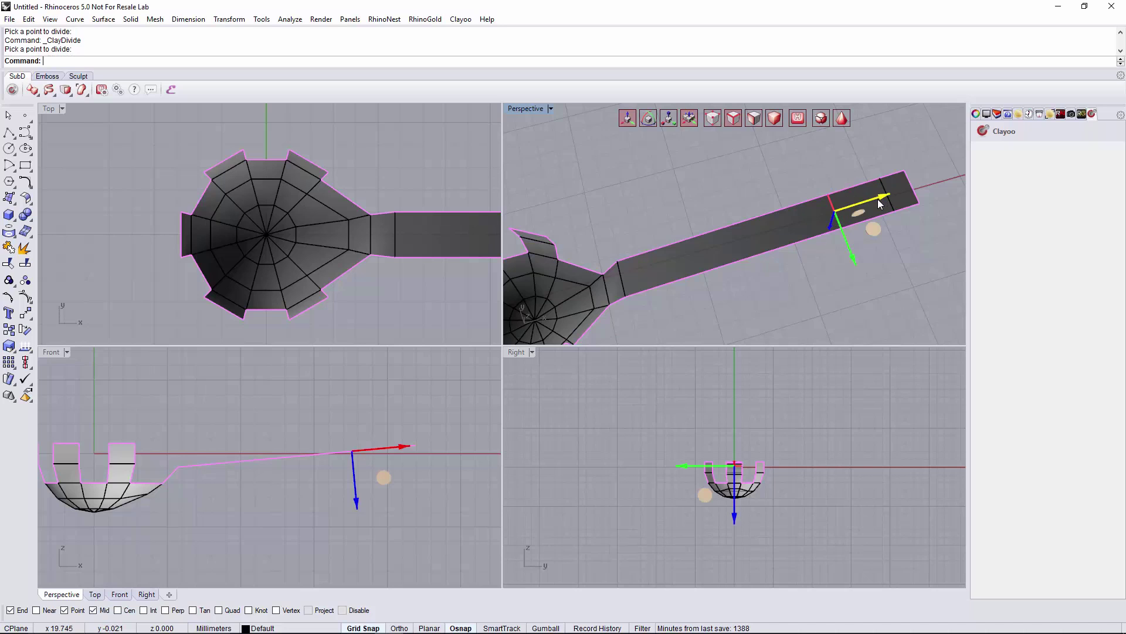
pyautogui.keyDown('shift'); pyautogui.click(889, 204); pyautogui.keyUp('shift')
pyautogui.moveTo(816, 177); pyautogui.dragTo(798, 267, button='right')
pyautogui.click(694, 118)
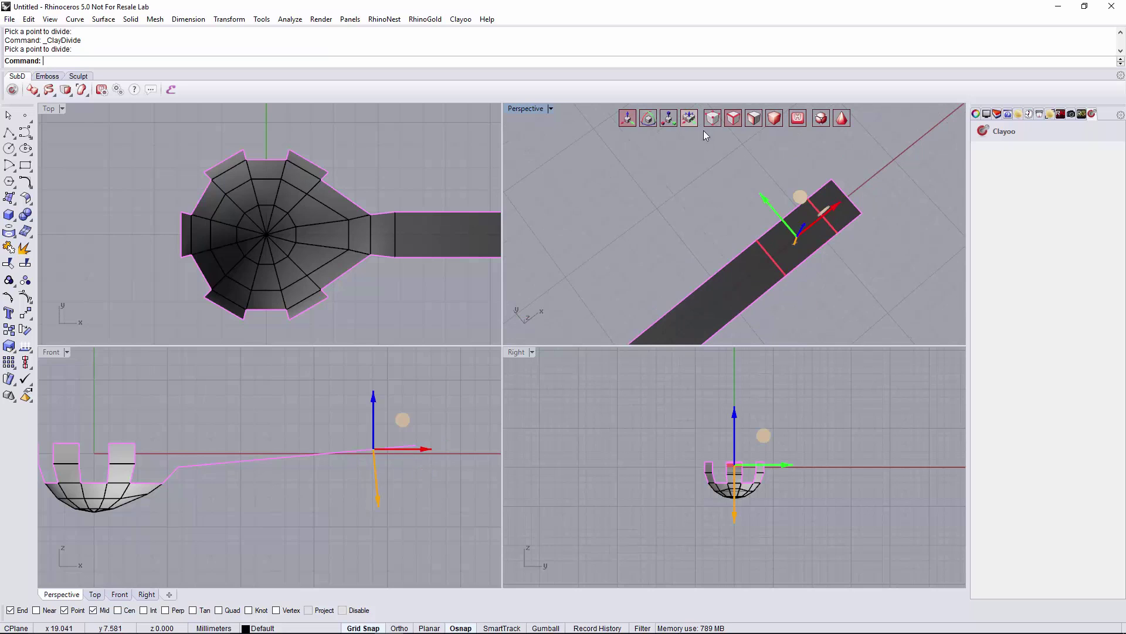
pyautogui.click(32, 90)
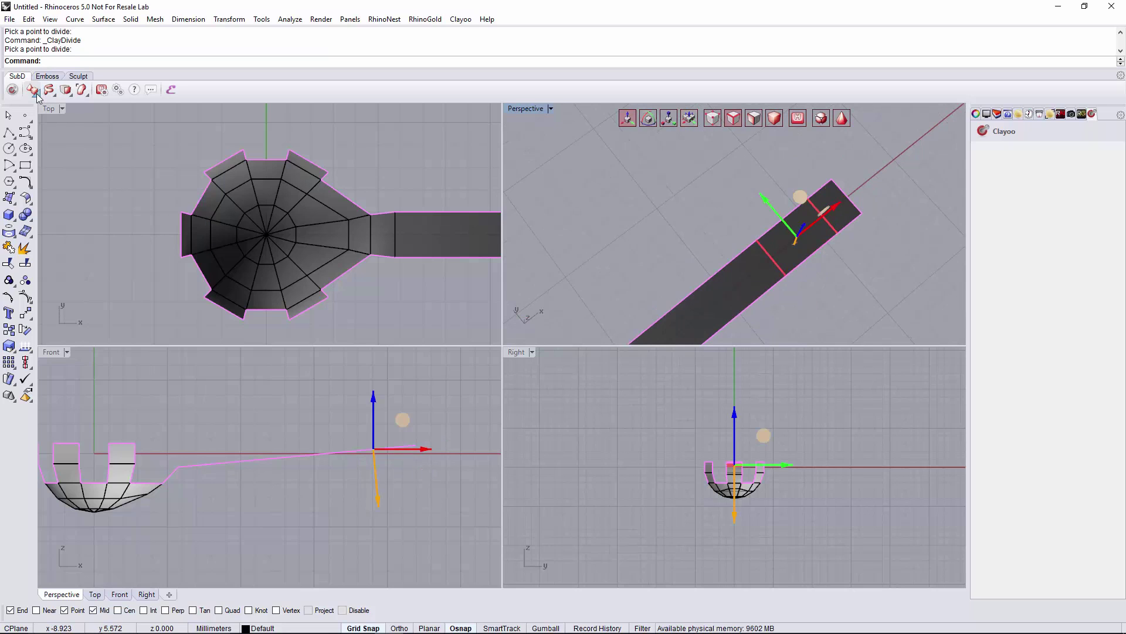
pyautogui.click(66, 95)
pyautogui.click(62, 109)
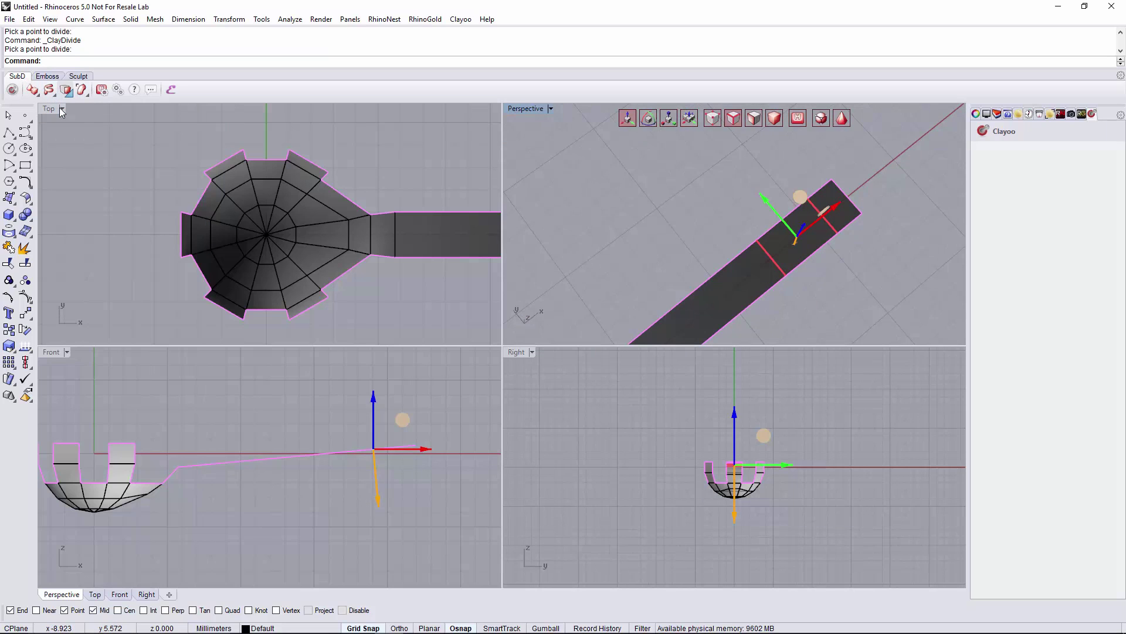
pyautogui.click(812, 208)
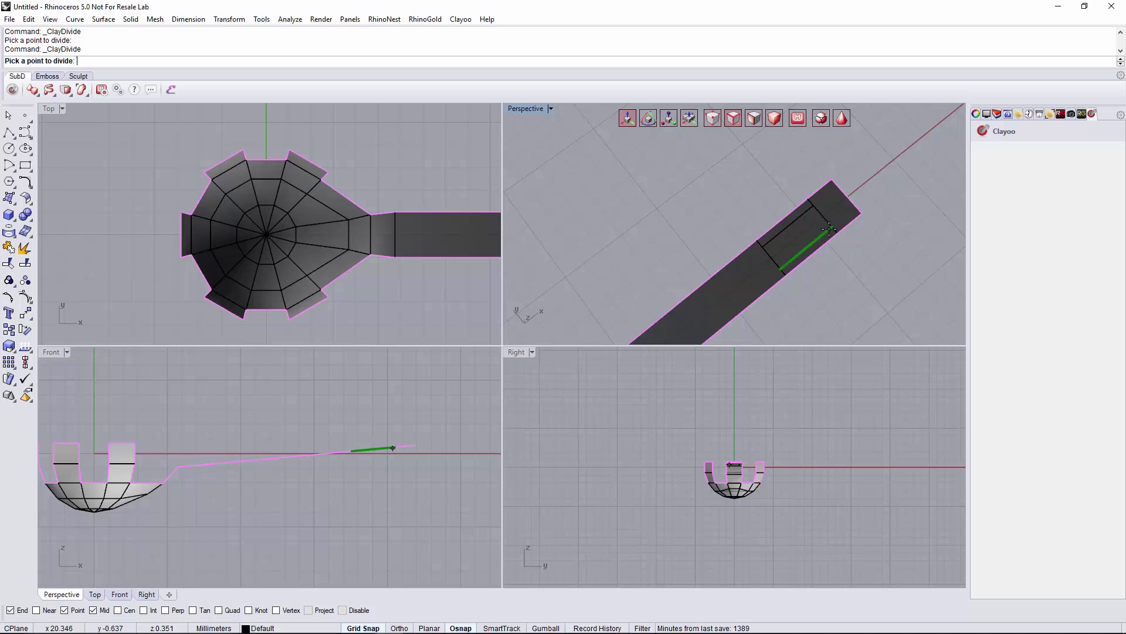
pyautogui.click(829, 229)
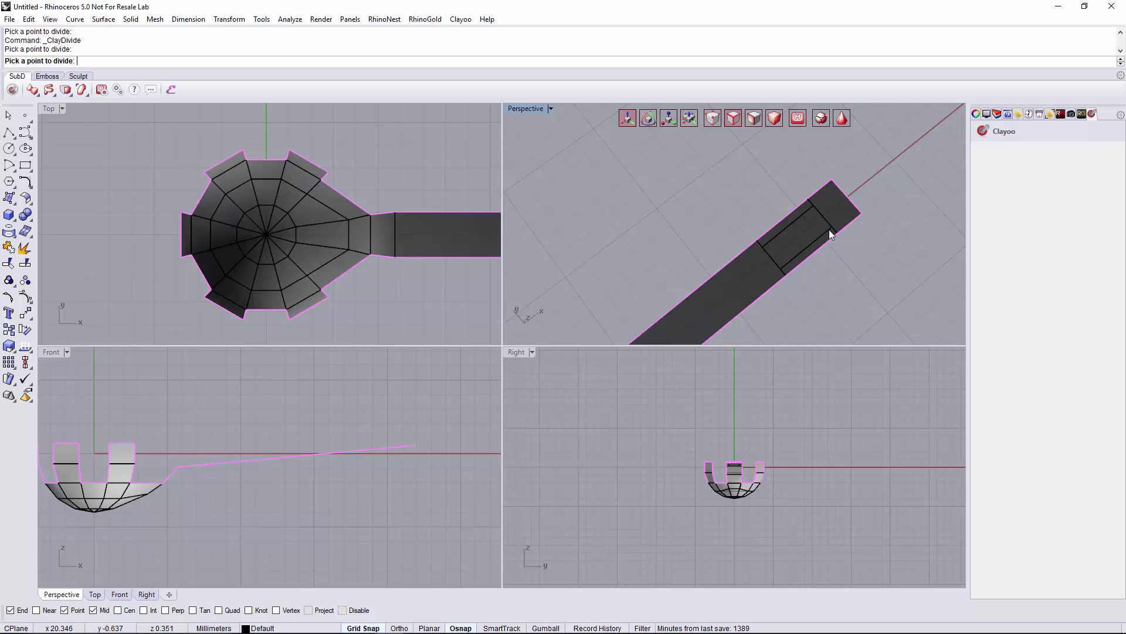
# Step: Delete the inner face of the divided section to open a slot in the handle, and switch the model to smooth display
pyautogui.click(789, 231)
pyautogui.moveTo(793, 243); pyautogui.dragTo(753, 219, button='right')
pyautogui.keyDown('shift'); pyautogui.click(746, 251); pyautogui.keyUp('shift')
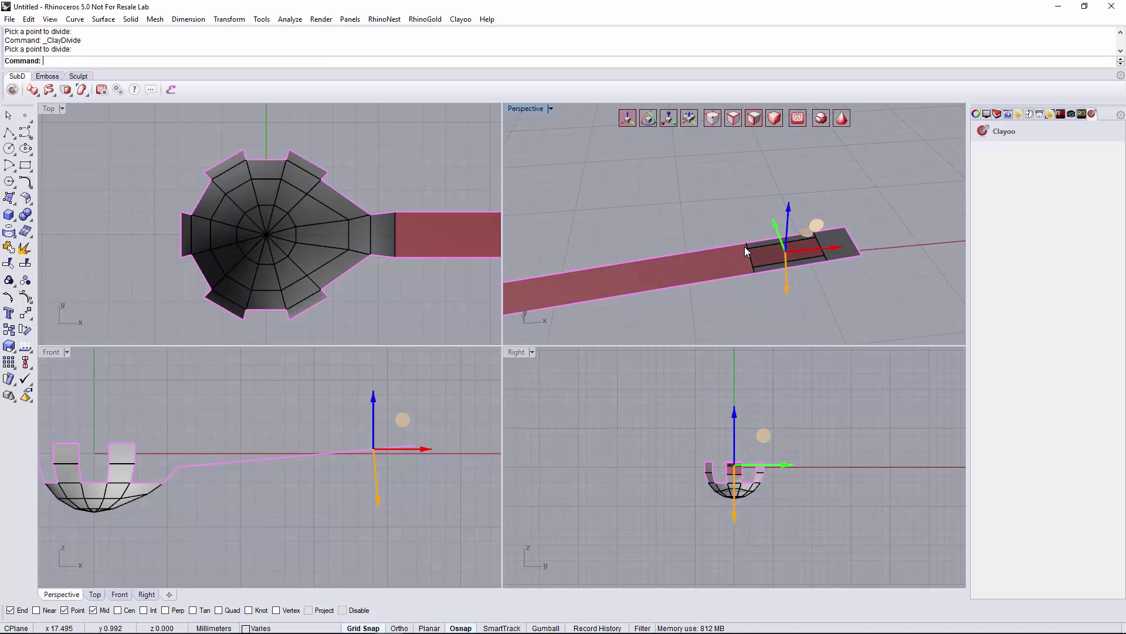
pyautogui.press('Delete')
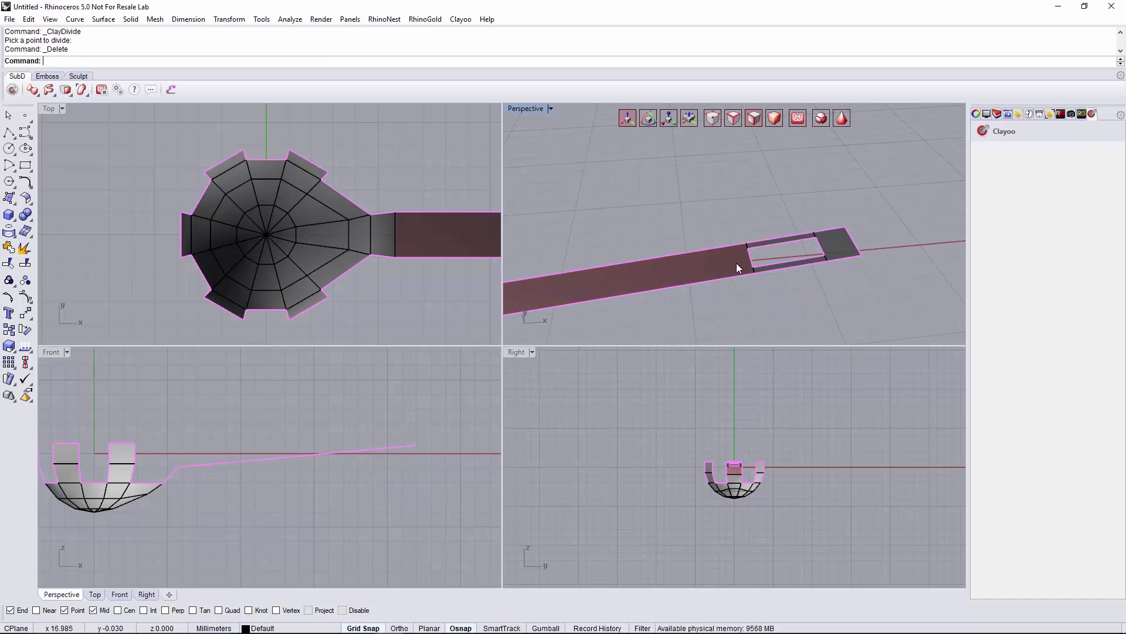
pyautogui.keyDown('shift'); pyautogui.moveTo(736, 262); pyautogui.dragTo(828, 137, button='right'); pyautogui.keyUp('shift')
pyautogui.click(841, 119)
pyautogui.moveTo(821, 193); pyautogui.dragTo(695, 189, button='right')
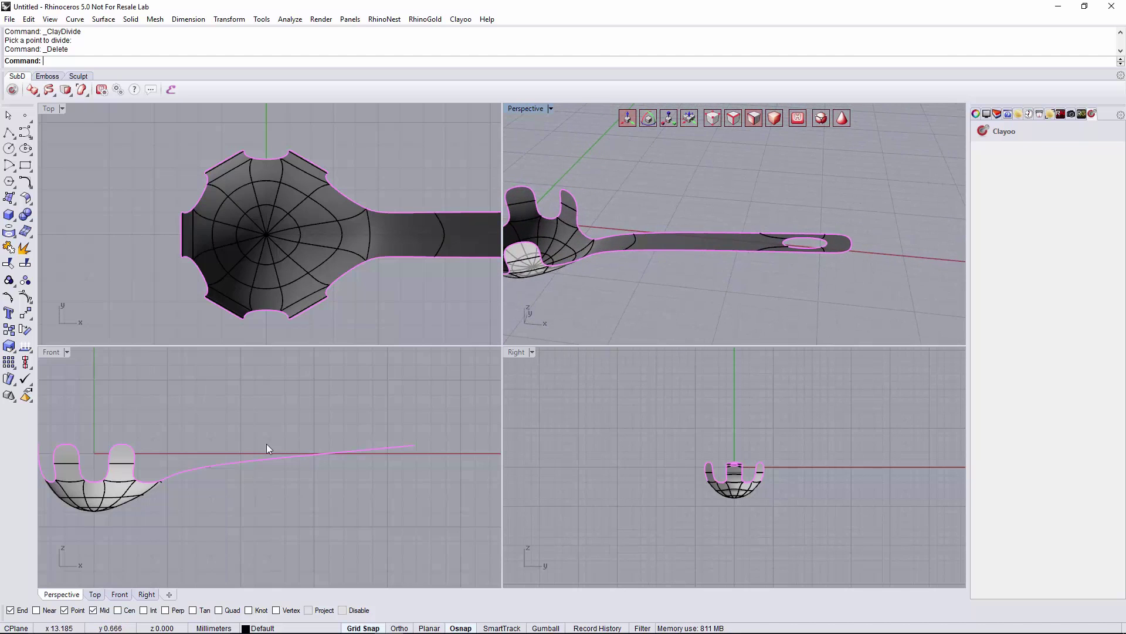
# Step: Examine the handle and its slot in the Front and Top views, comparing polygonal and smooth display
pyautogui.moveTo(246, 471); pyautogui.dragTo(276, 466, button='right')
pyautogui.scroll(8, 451, 441)
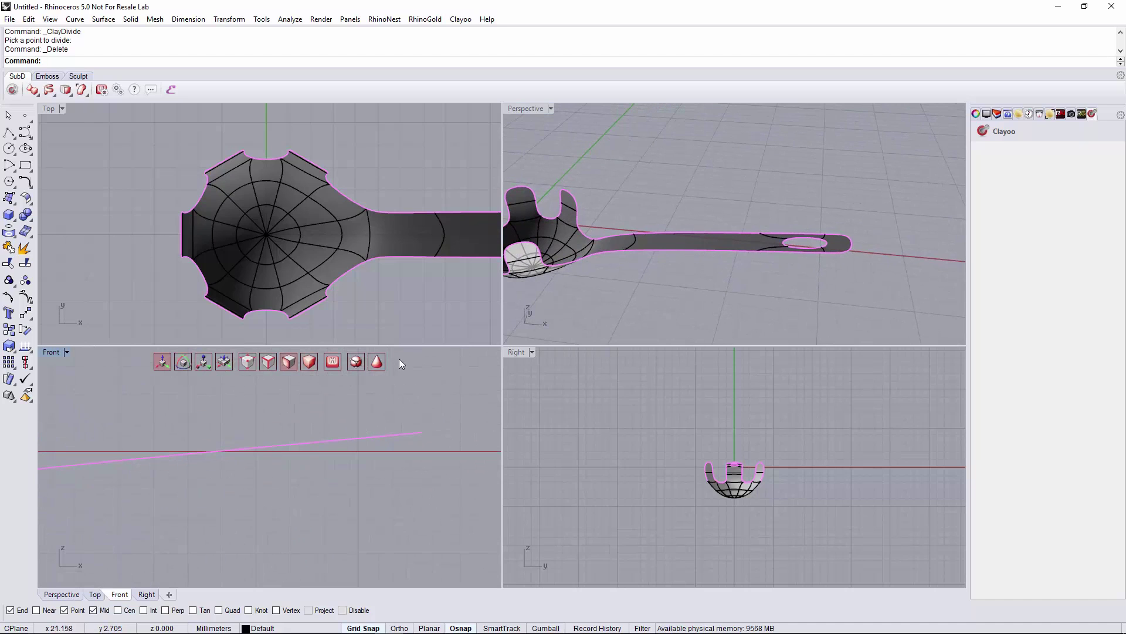
pyautogui.click(378, 362)
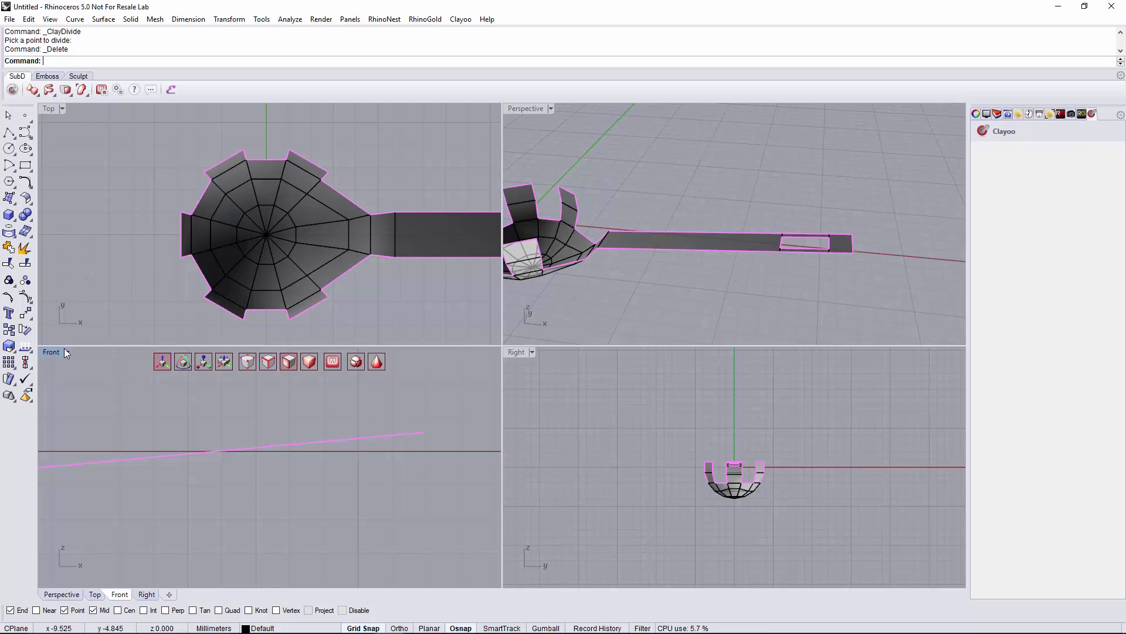
pyautogui.click(293, 181)
pyautogui.scroll(-3, 246, 183)
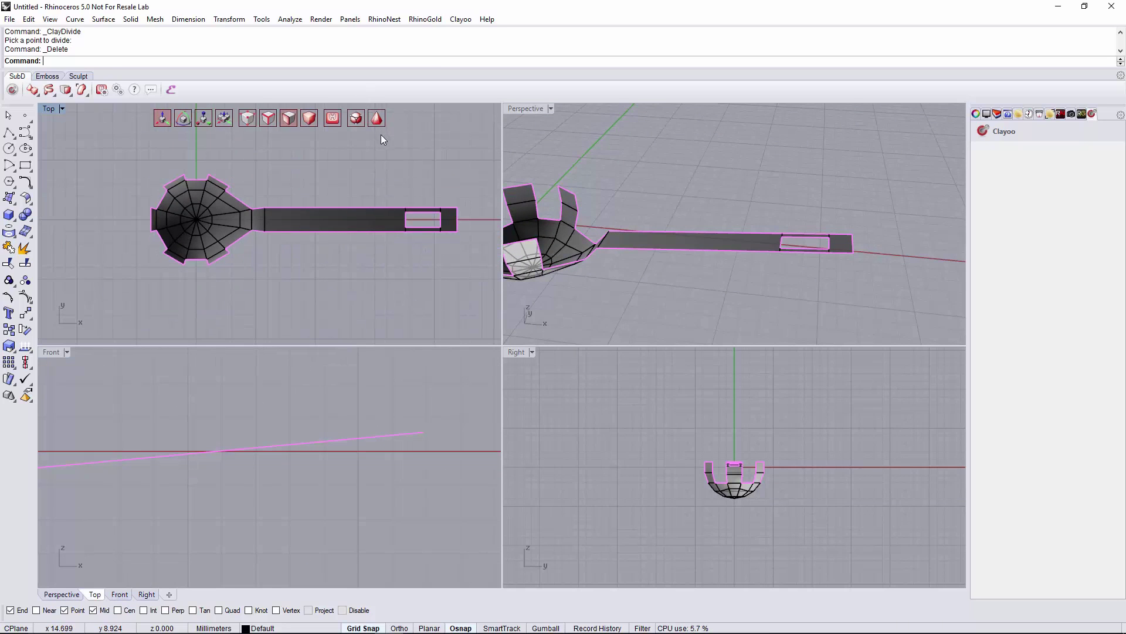
pyautogui.click(377, 119)
pyautogui.scroll(4, 415, 208)
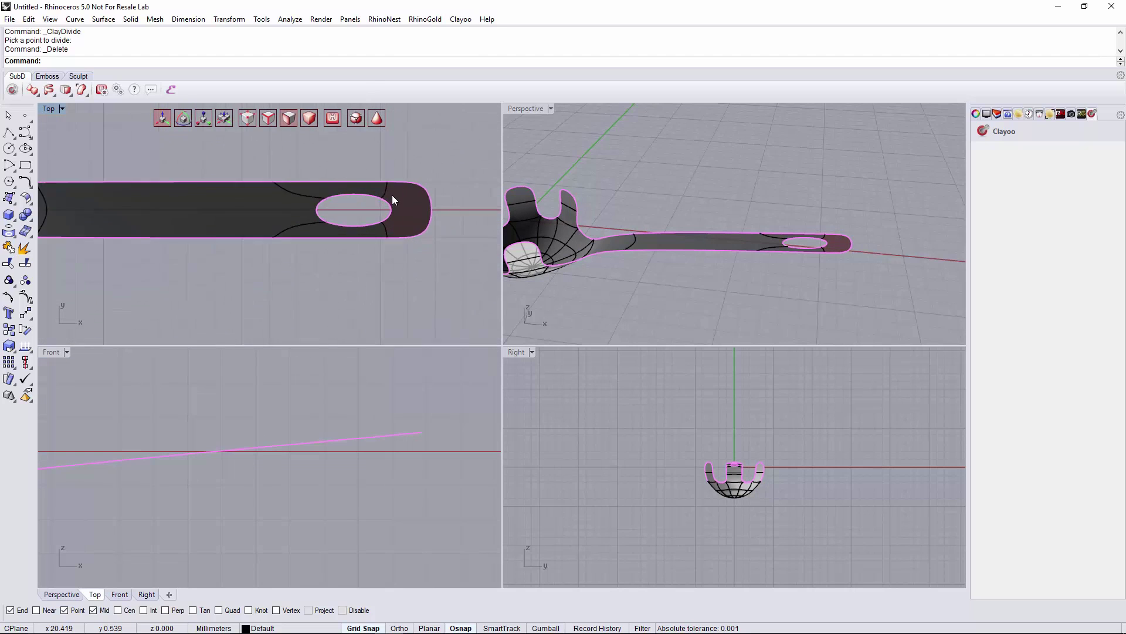
pyautogui.scroll(-6, 391, 195)
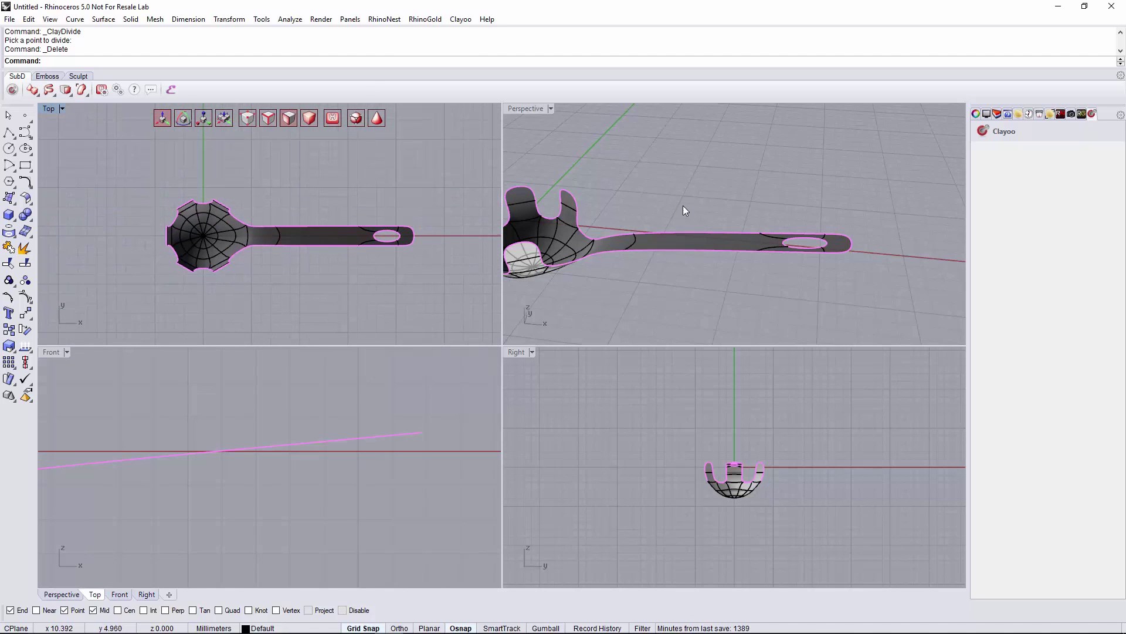
# Step: Select all the triangular faces around the bowl's centre and delete them to open a round hole
pyautogui.moveTo(683, 205); pyautogui.dragTo(659, 237, button='right')
pyautogui.scroll(5, 624, 243)
pyautogui.keyDown('ctrl'); pyautogui.keyDown('shift'); pyautogui.click(631, 258); pyautogui.keyUp('shift'); pyautogui.keyUp('ctrl')
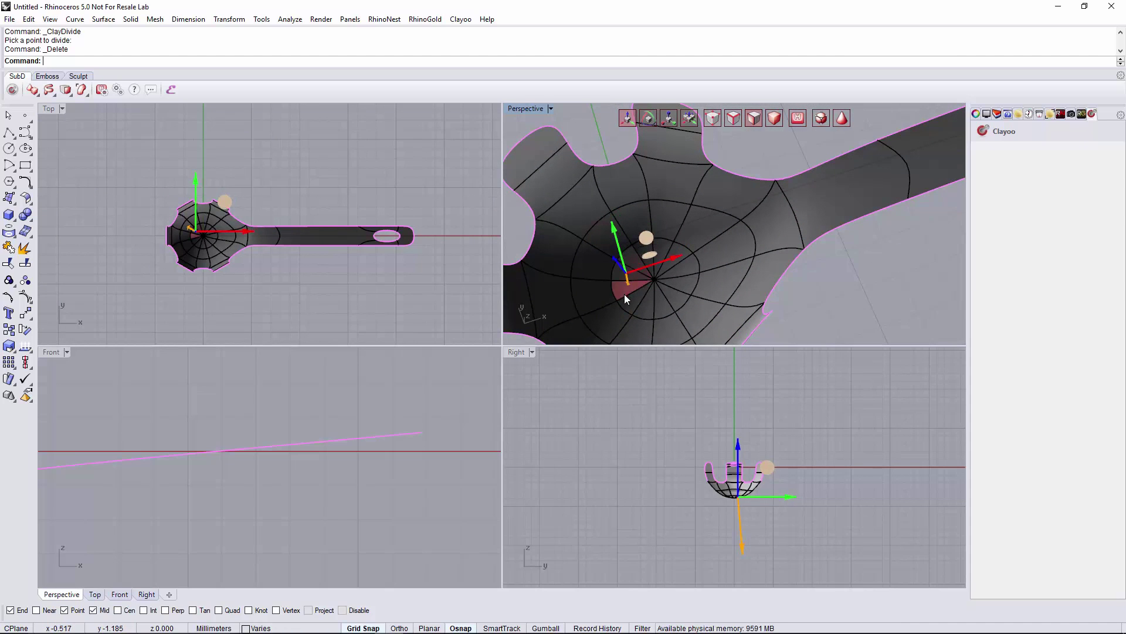
pyautogui.keyDown('ctrl'); pyautogui.keyDown('shift'); pyautogui.click(645, 308); pyautogui.keyUp('shift'); pyautogui.keyUp('ctrl')
pyautogui.keyDown('ctrl'); pyautogui.keyDown('shift'); pyautogui.click(684, 281); pyautogui.keyUp('shift'); pyautogui.keyUp('ctrl')
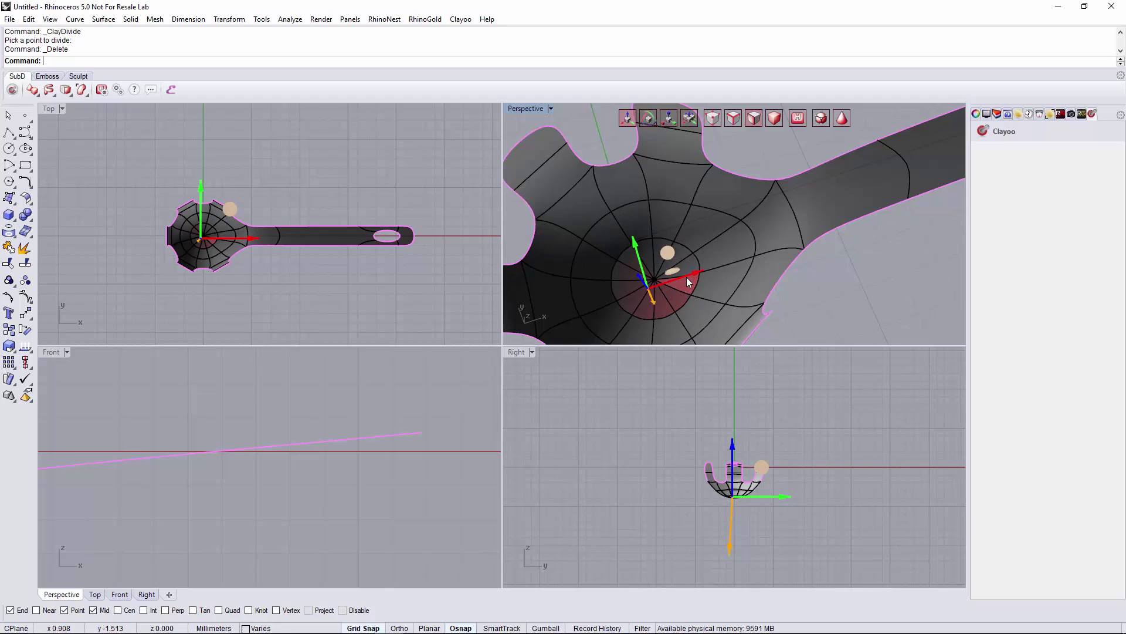
pyautogui.keyDown('ctrl'); pyautogui.keyDown('shift'); pyautogui.click(688, 268); pyautogui.keyUp('shift'); pyautogui.keyUp('ctrl')
pyautogui.keyDown('ctrl'); pyautogui.keyDown('shift'); pyautogui.click(682, 253); pyautogui.keyUp('shift'); pyautogui.keyUp('ctrl')
pyautogui.keyDown('ctrl'); pyautogui.keyDown('shift'); pyautogui.click(663, 249); pyautogui.keyUp('shift'); pyautogui.keyUp('ctrl')
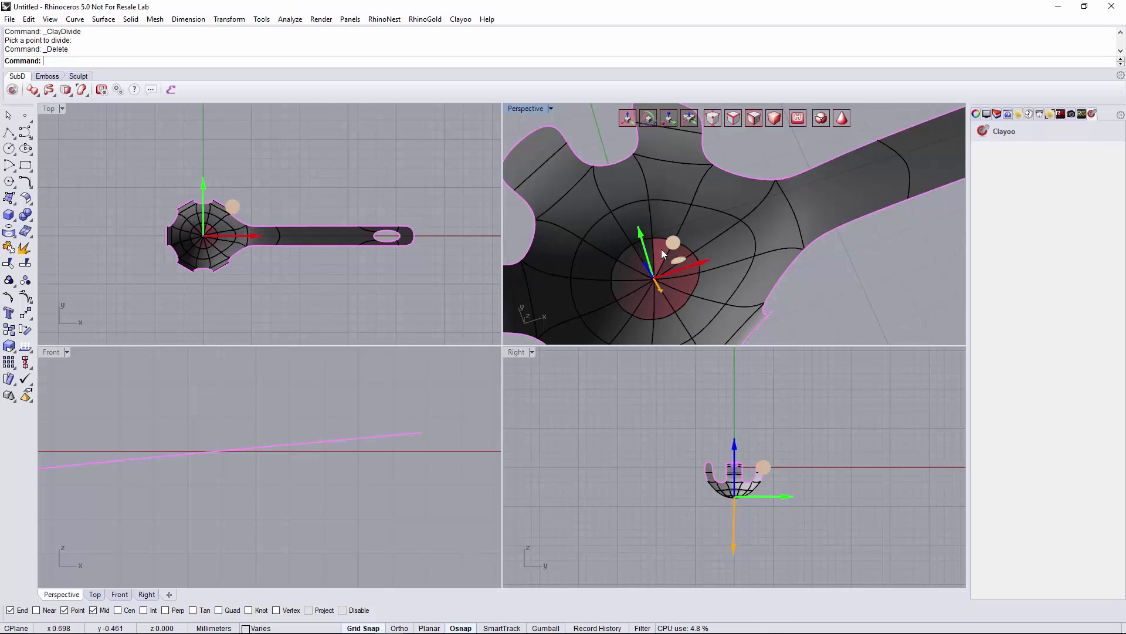
pyautogui.moveTo(638, 248)
pyautogui.mouseDown(button='right')
pyautogui.moveTo(643, 276)
pyautogui.moveTo(709, 226)
pyautogui.moveTo(661, 224)
pyautogui.moveTo(677, 250)
pyautogui.moveTo(654, 250)
pyautogui.mouseUp(button='right')
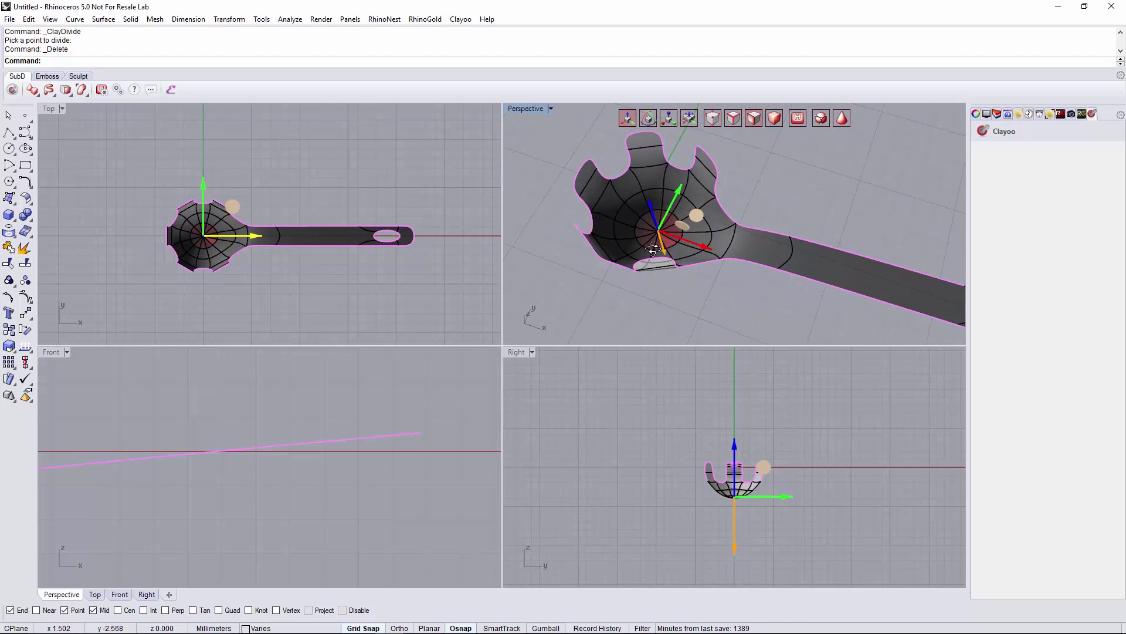
pyautogui.press('Delete')
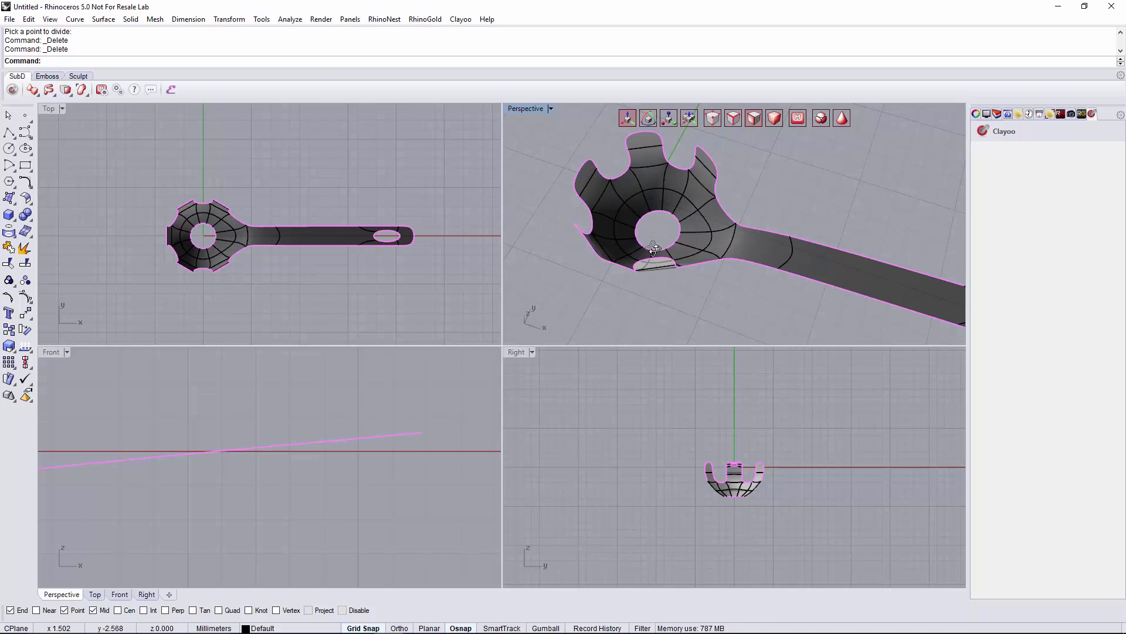
# Step: Select the entire model and Shell it with a distance of 0.4 in Regular mode
pyautogui.scroll(-5, 658, 281)
pyautogui.moveTo(658, 286); pyautogui.dragTo(731, 251, button='right')
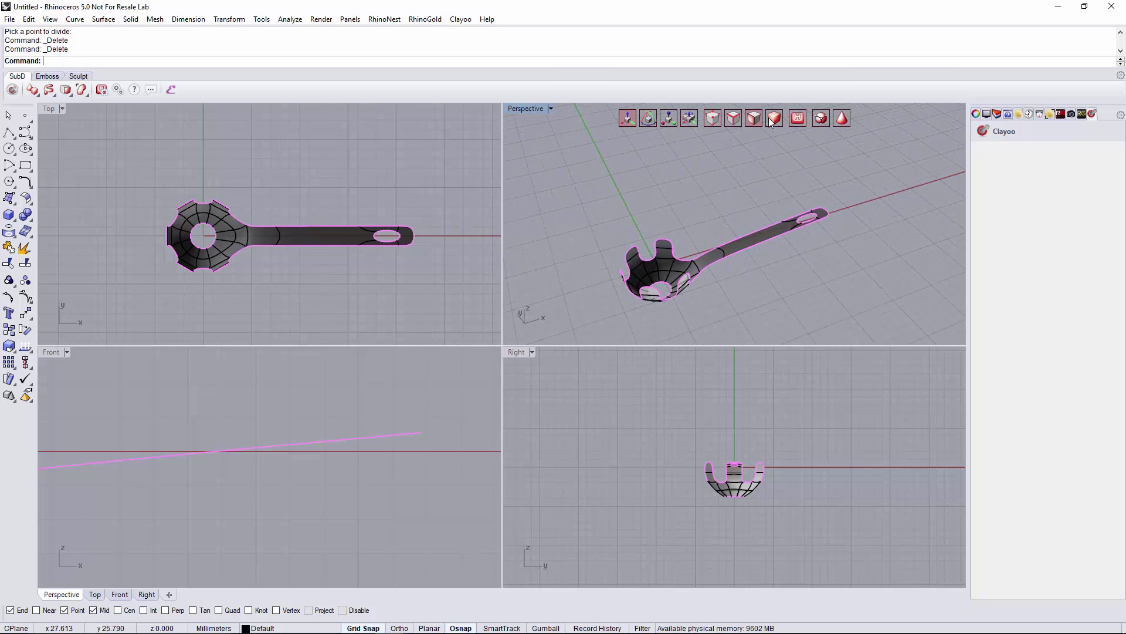
pyautogui.click(753, 236)
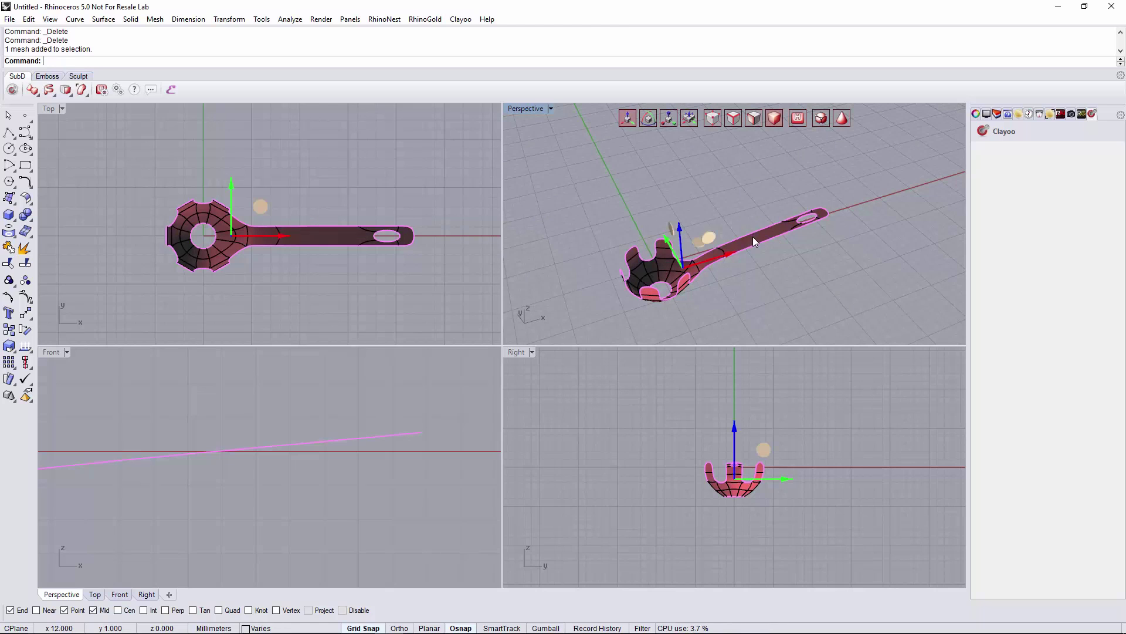
pyautogui.moveTo(742, 256); pyautogui.dragTo(788, 216, button='right')
pyautogui.scroll(2, 788, 216)
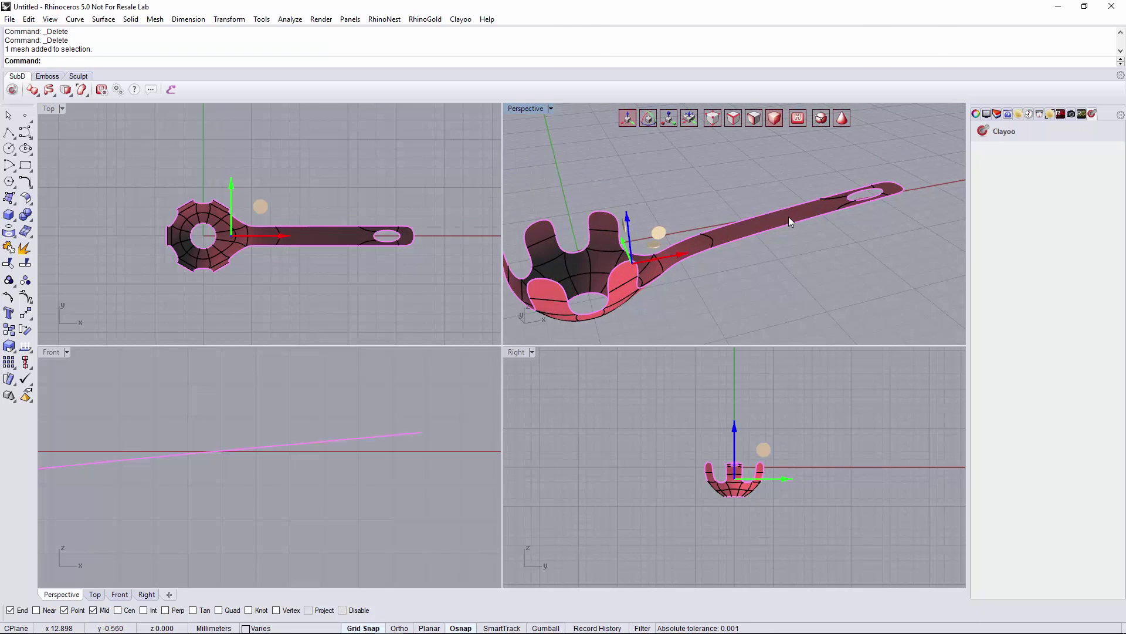
pyautogui.scroll(-2, 789, 216)
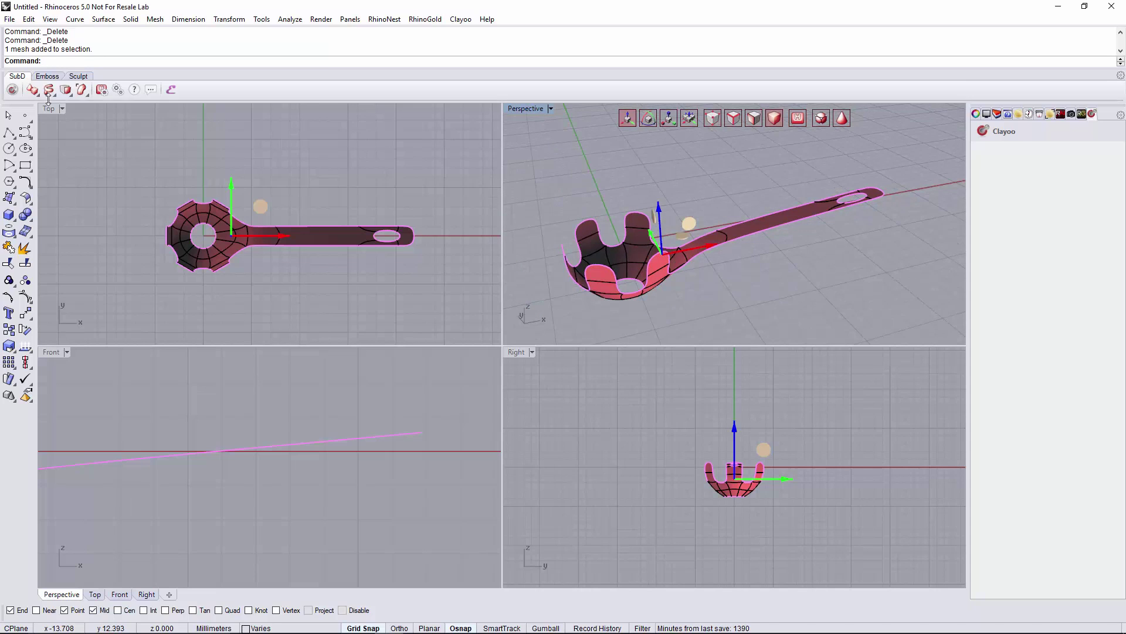
pyautogui.click(71, 94)
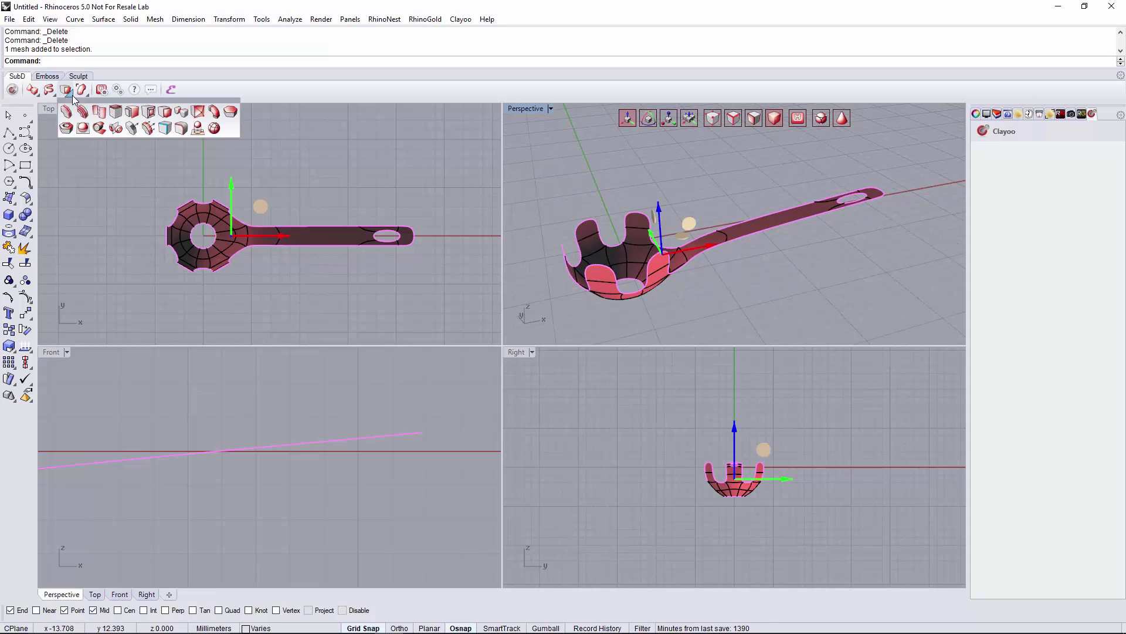
pyautogui.click(66, 129)
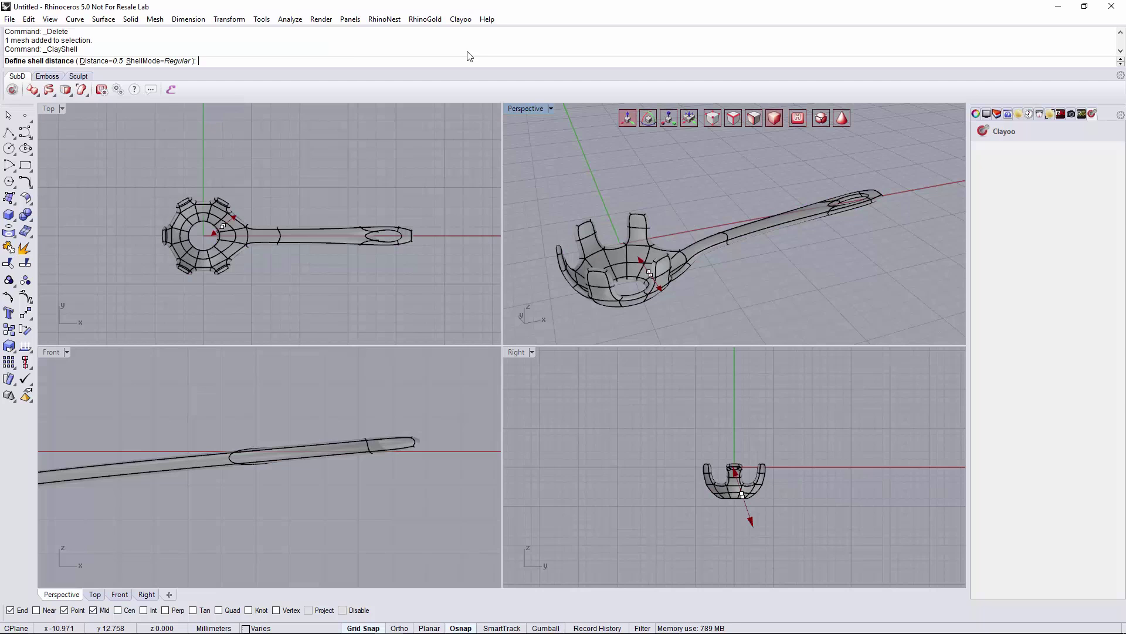
pyautogui.moveTo(740, 248); pyautogui.dragTo(713, 245, button='right')
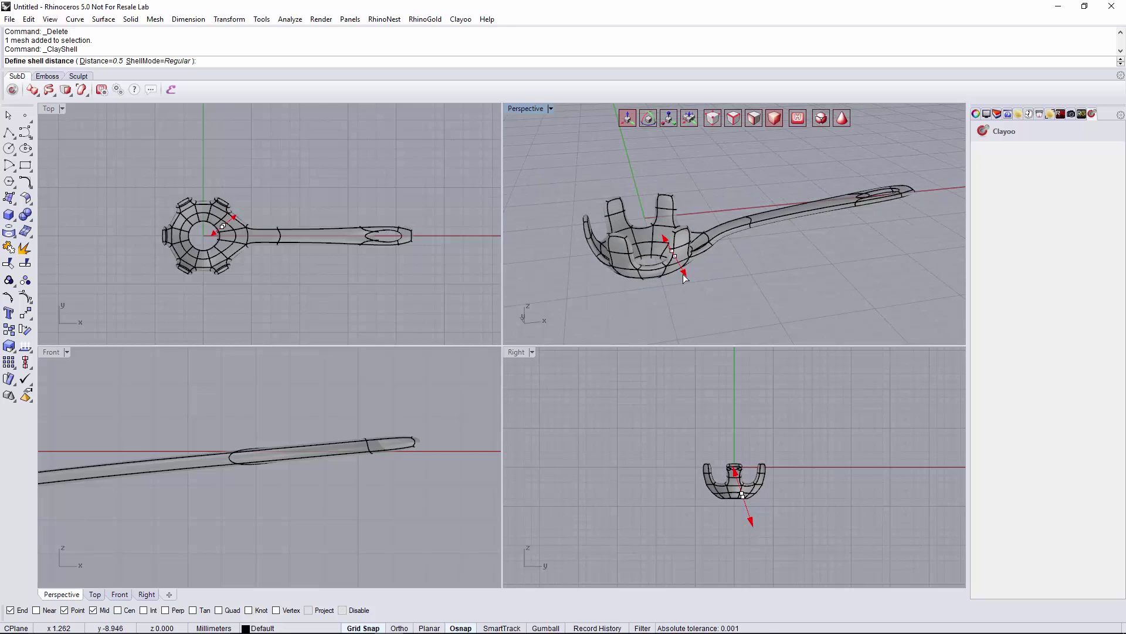
pyautogui.moveTo(684, 274); pyautogui.dragTo(725, 246, button='right')
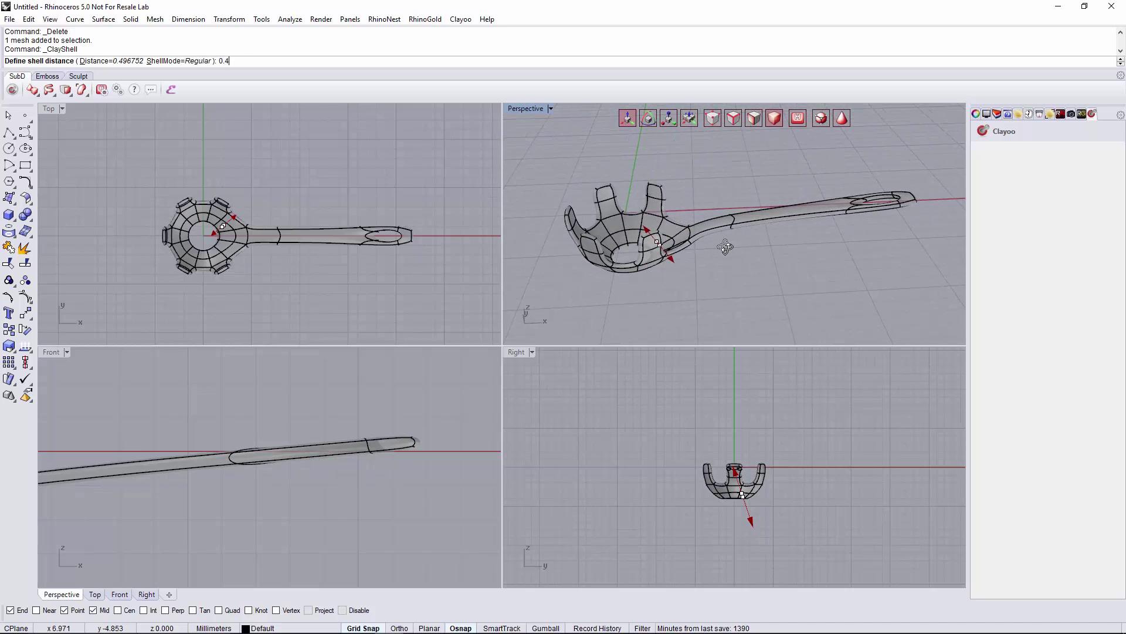
pyautogui.press('Return')
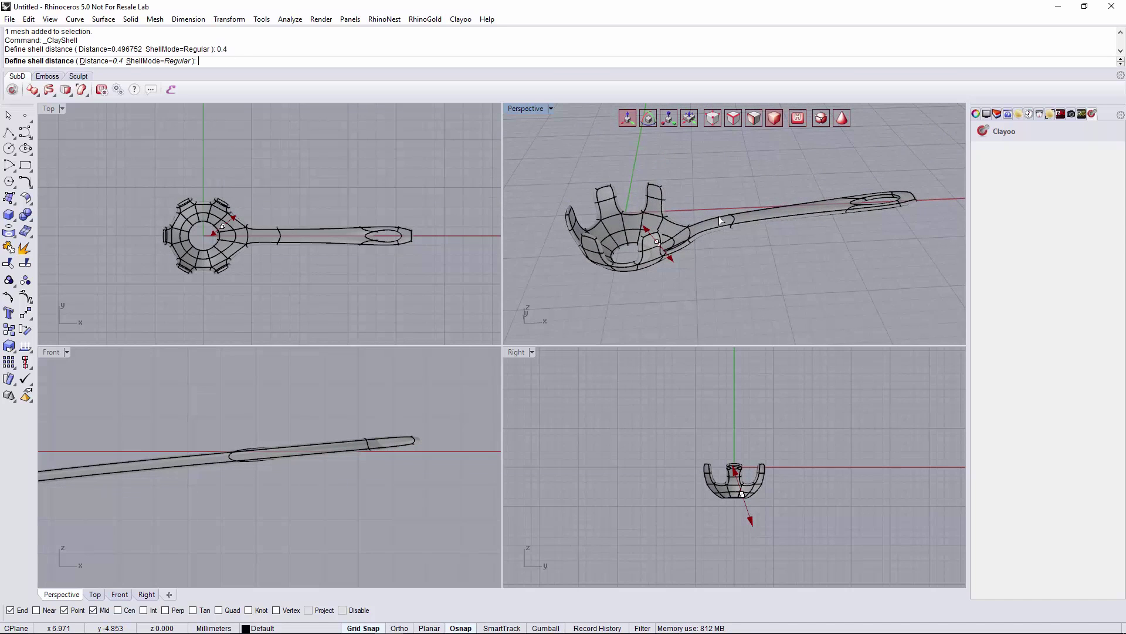
pyautogui.moveTo(720, 219)
pyautogui.mouseDown(button='right')
pyautogui.moveTo(666, 297)
pyautogui.moveTo(674, 315)
pyautogui.moveTo(741, 178)
pyautogui.moveTo(703, 181)
pyautogui.moveTo(707, 204)
pyautogui.mouseUp(button='right')
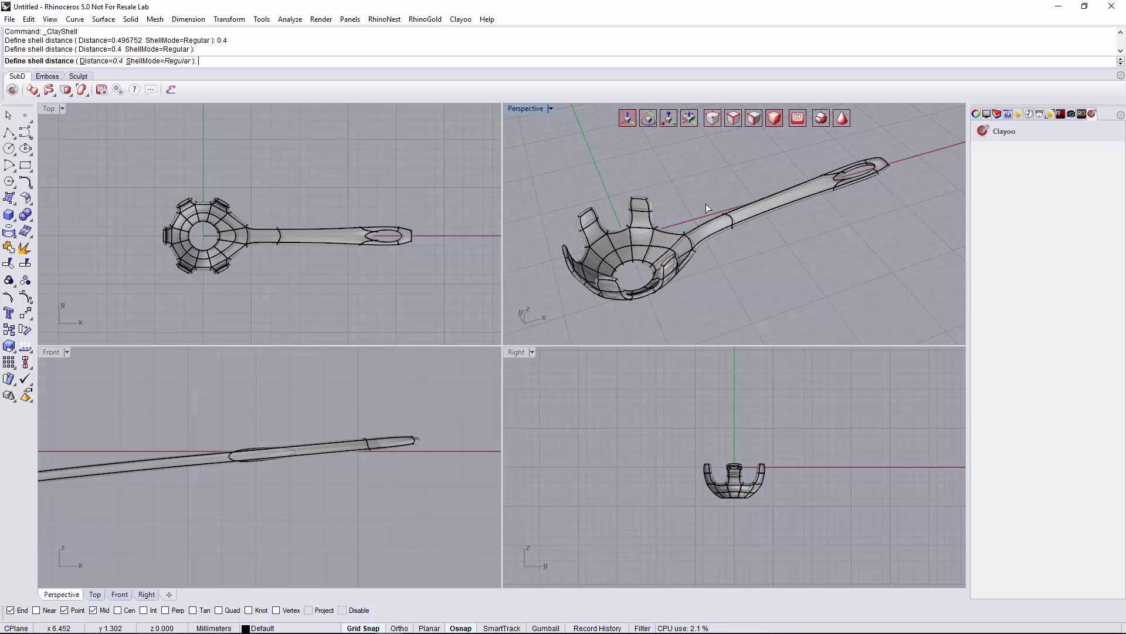
pyautogui.press('Return')
# Step: Undo the last gumball edit on the shelled model
pyautogui.moveTo(731, 223); pyautogui.dragTo(738, 247, button='right')
pyautogui.scroll(4, 731, 238)
pyautogui.hotkey('ctrl', 'z')
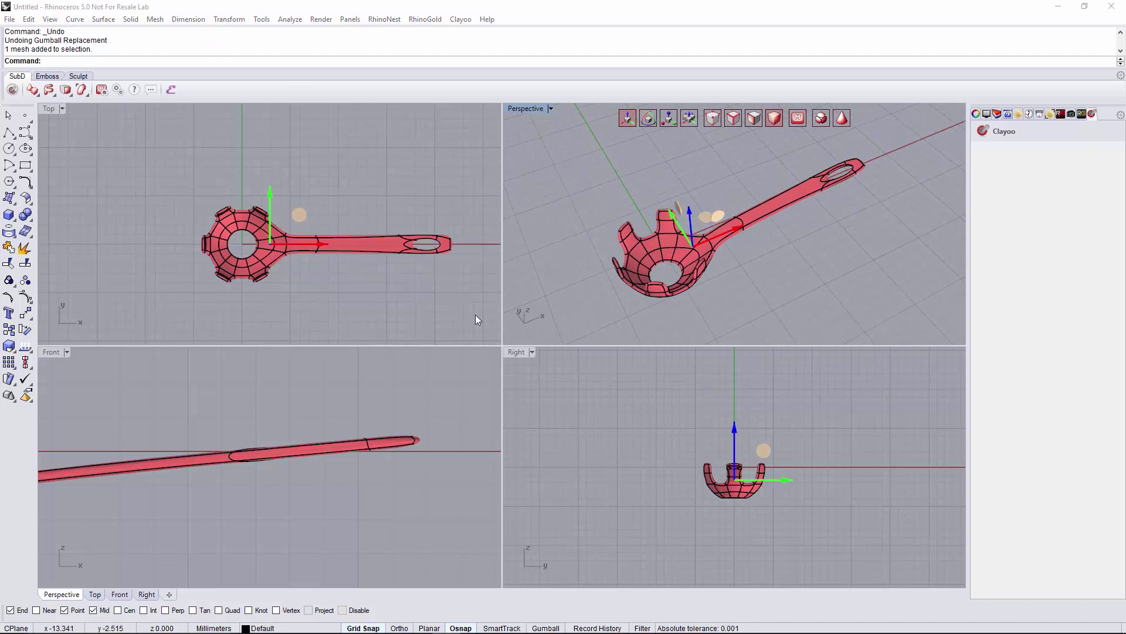
# Step: Move the whole spoon about 11 mm along positive Y in the Top view, away from the origin
pyautogui.moveTo(272, 203); pyautogui.dragTo(276, 256, button='right')
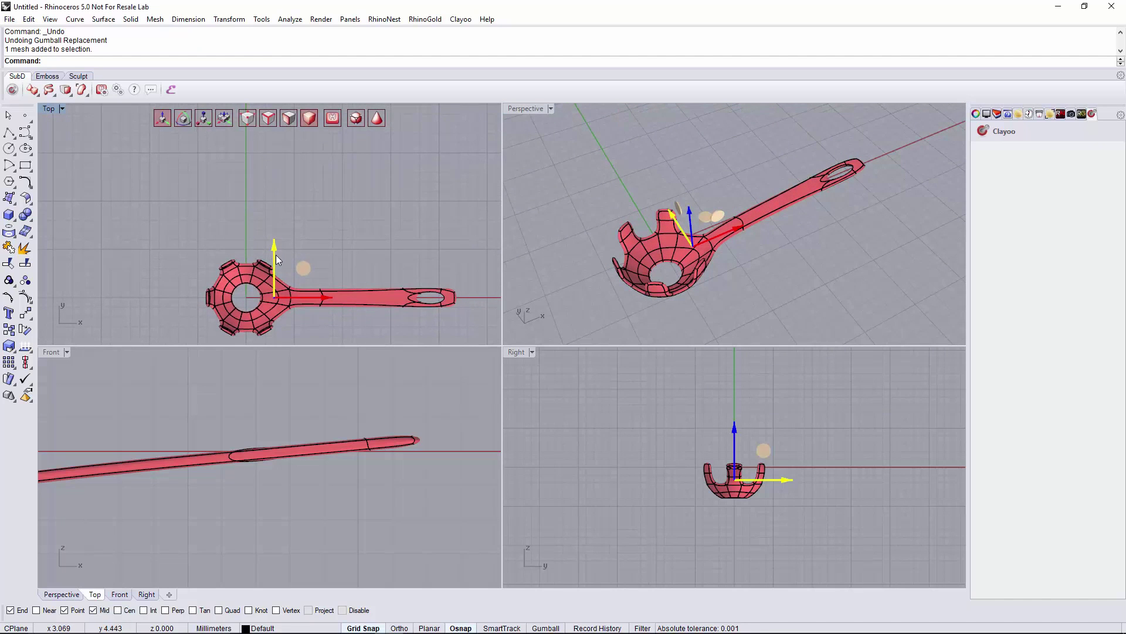
pyautogui.moveTo(276, 247); pyautogui.dragTo(276, 138)
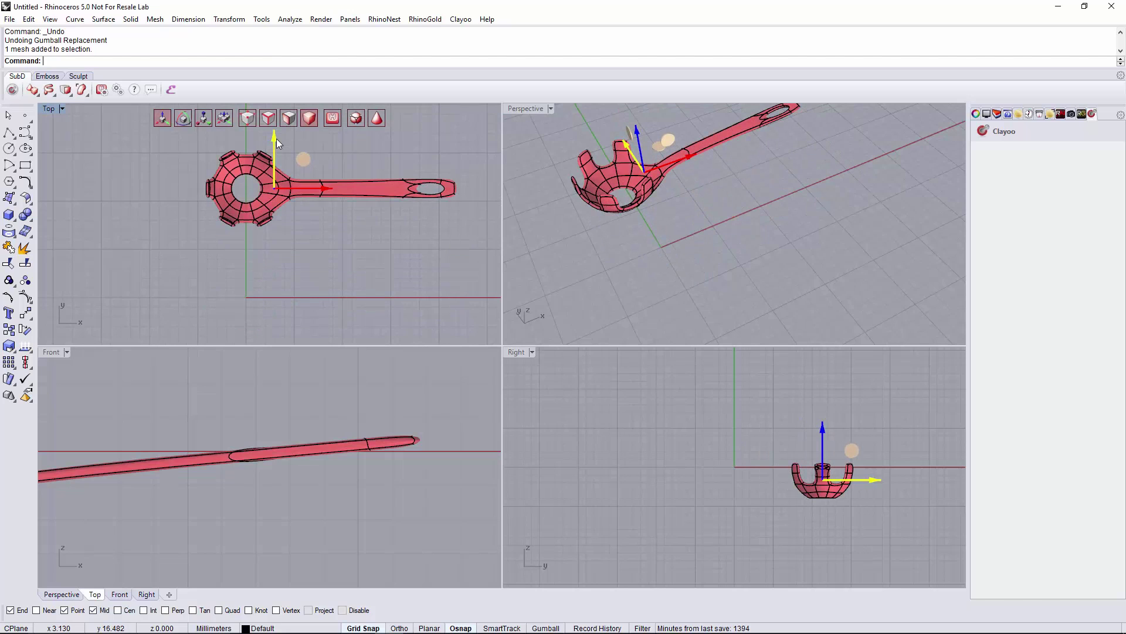
pyautogui.moveTo(759, 189); pyautogui.dragTo(839, 202, button='right')
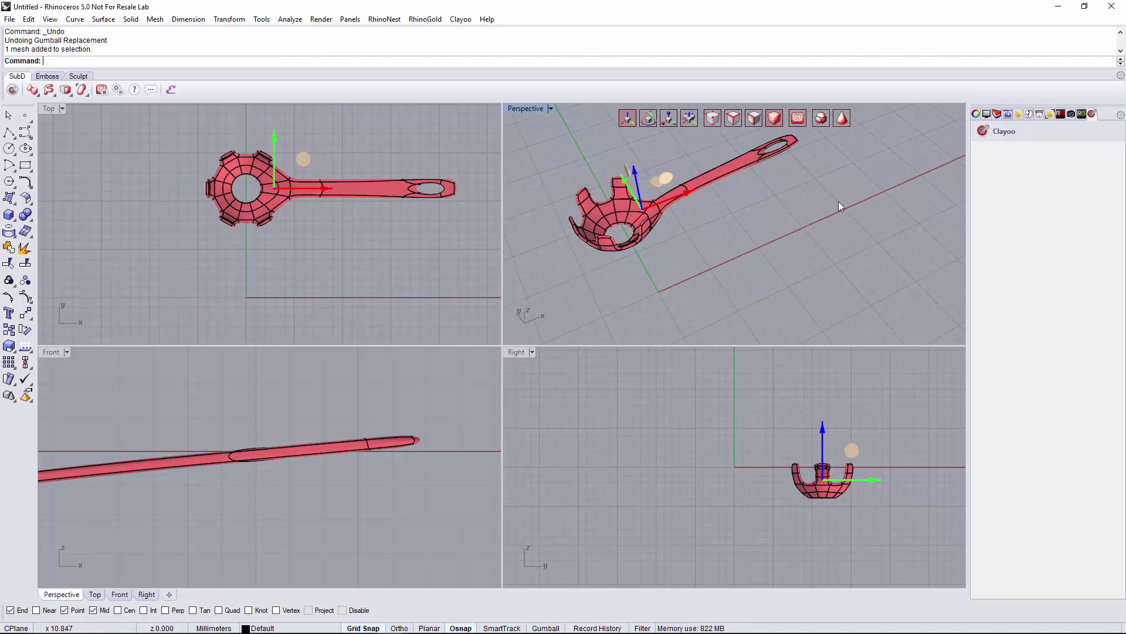
# Step: Create a new layer named "Spaghetti spoon" and give it a cyan colour
pyautogui.click(997, 115)
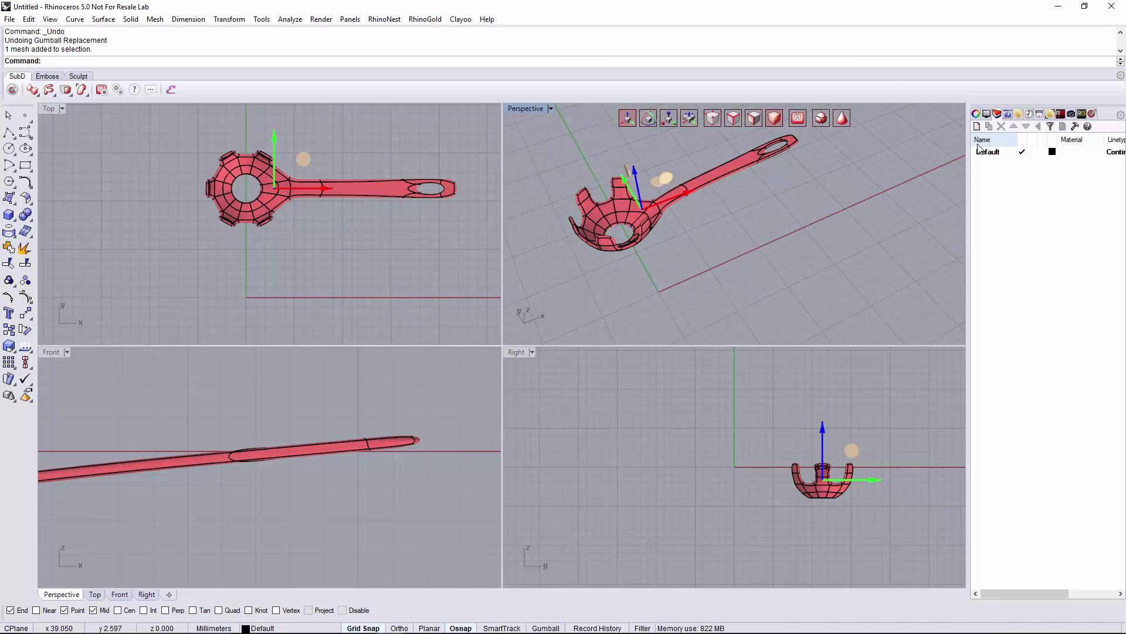
pyautogui.click(977, 126)
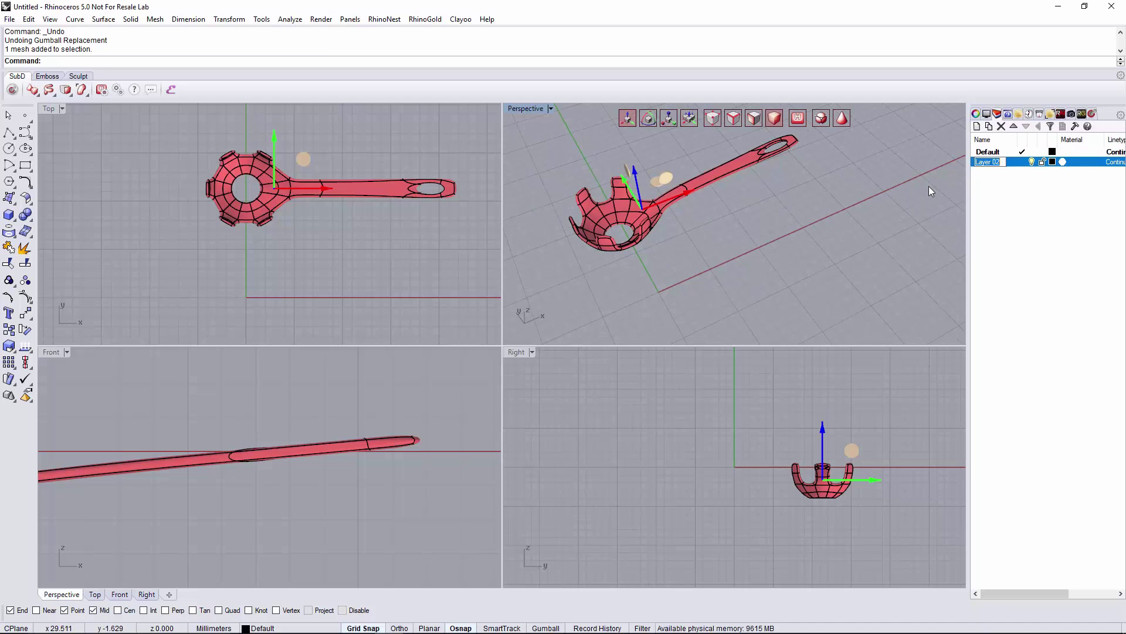
pyautogui.write('Spaghetti')
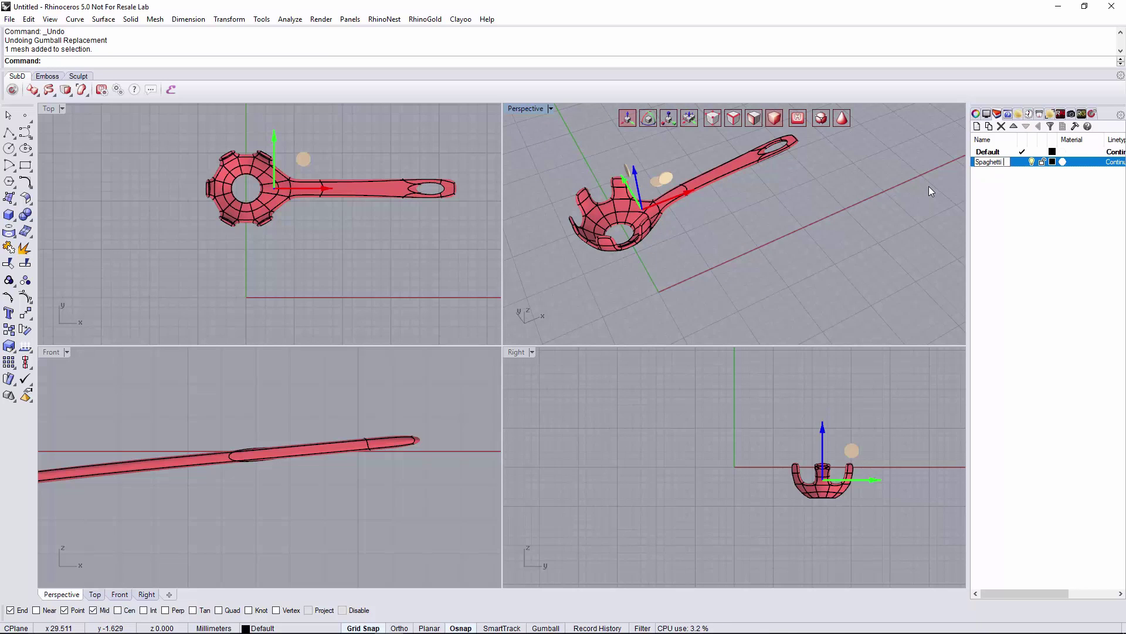
pyautogui.write(' spoon')
pyautogui.click(1056, 162)
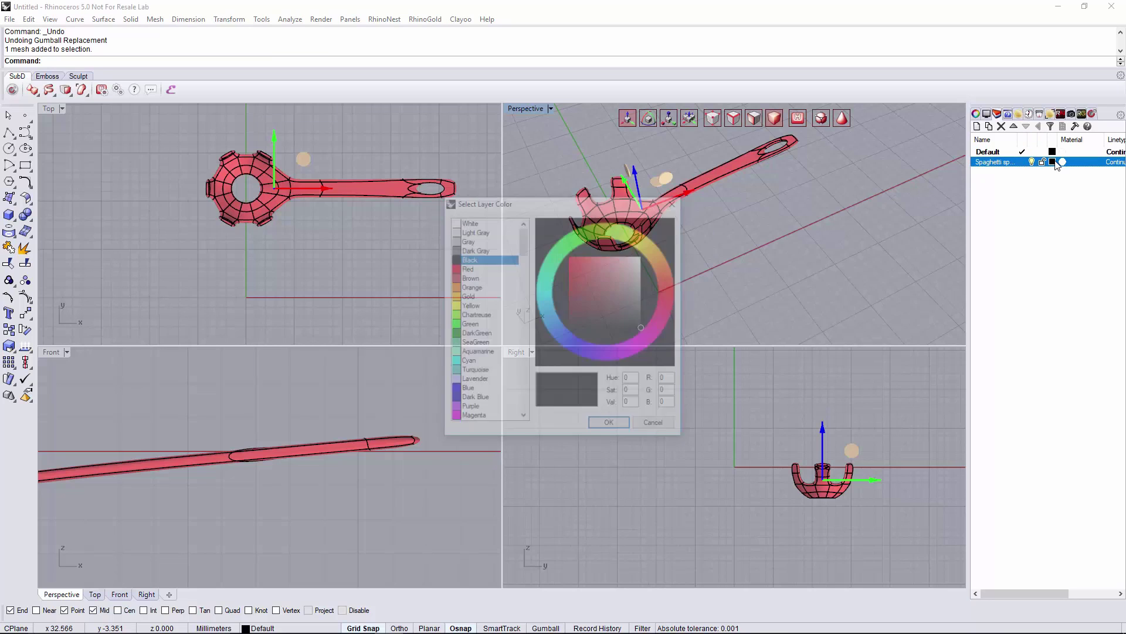
pyautogui.click(562, 302)
pyautogui.moveTo(576, 305); pyautogui.dragTo(569, 269)
pyautogui.click(618, 429)
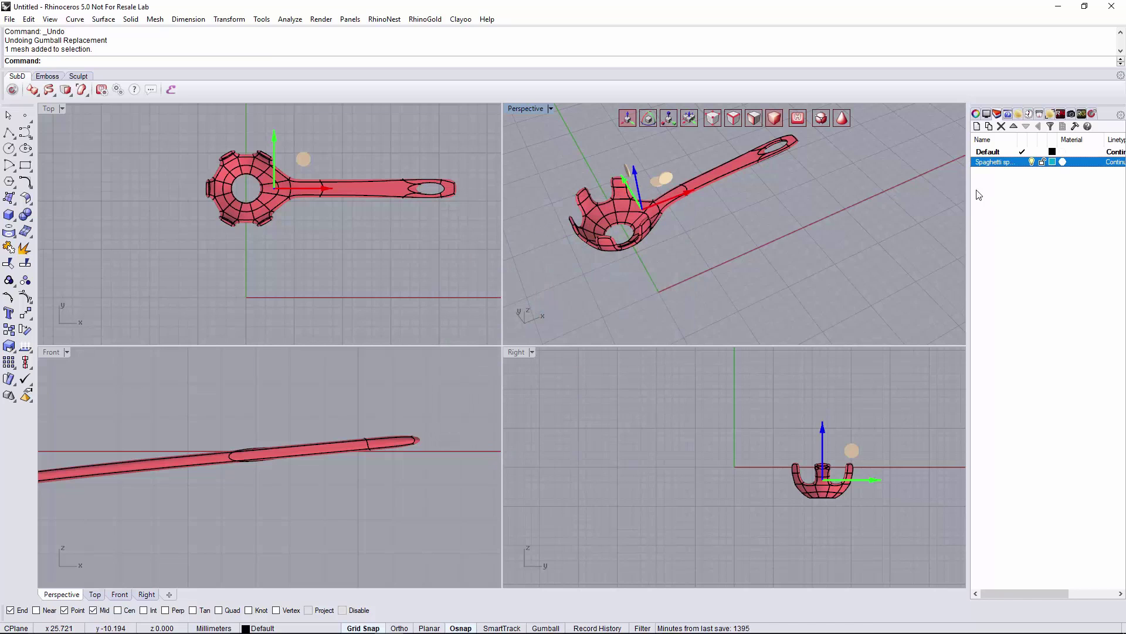
# Step: Assign the selected spoon mesh to the "Spaghetti spoon" layer and deselect it
pyautogui.rightClick(990, 162)
pyautogui.click(1039, 370)
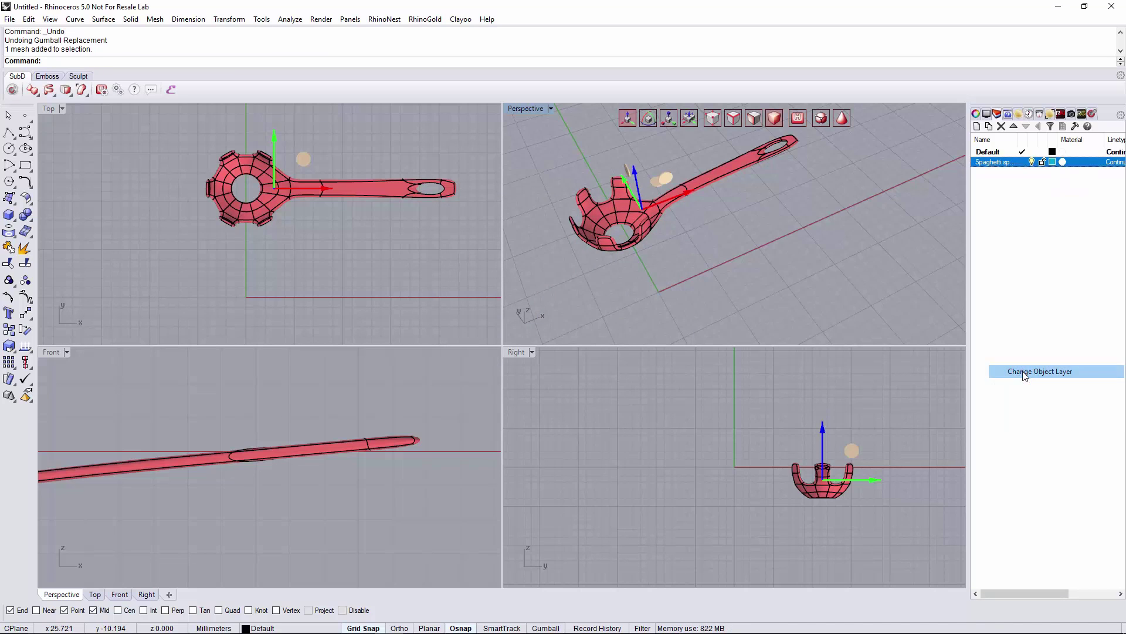
pyautogui.click(742, 230)
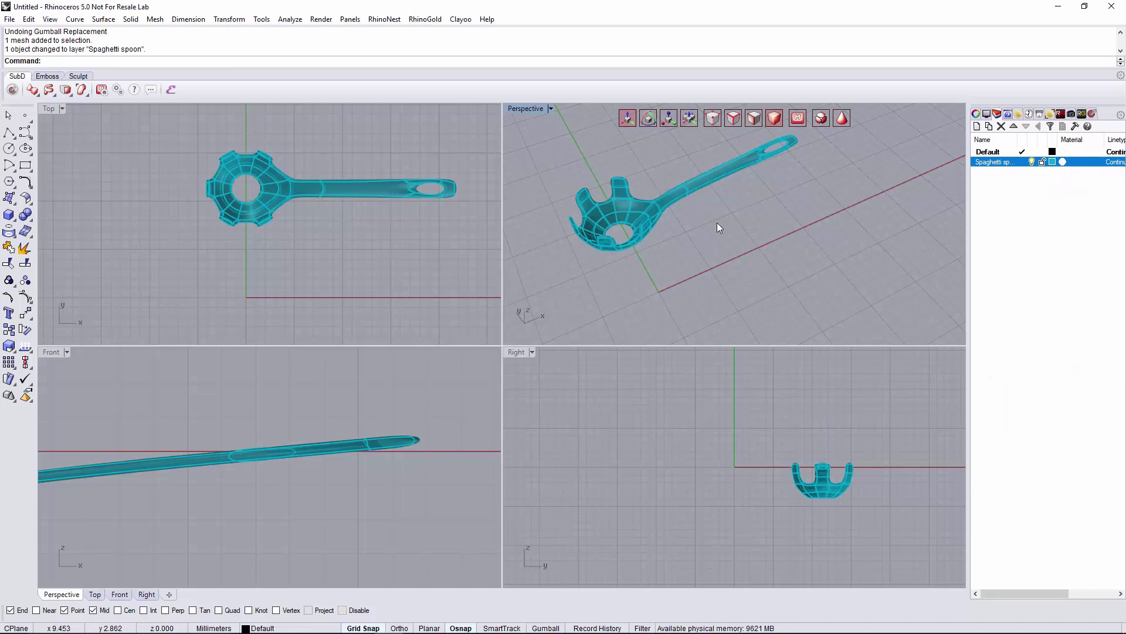
pyautogui.moveTo(658, 222); pyautogui.dragTo(678, 235, button='right')
pyautogui.click(234, 170)
pyautogui.click(291, 221)
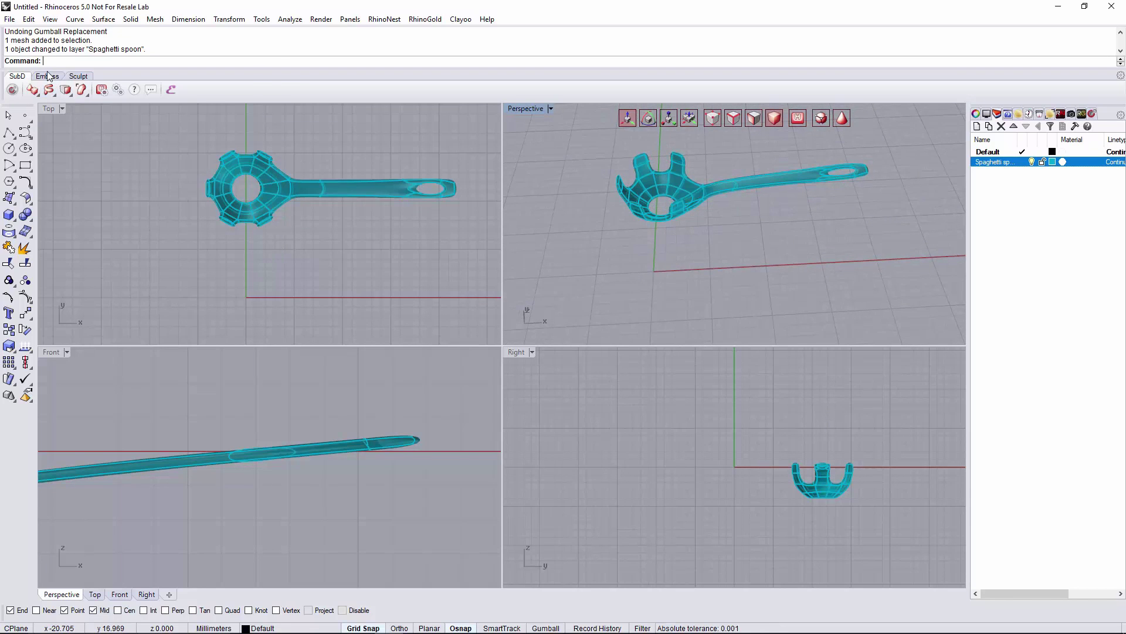
# Step: Start a Clayoo plane at the origin in polygonal display, with Size X 10 and Size Y about 7.1
pyautogui.click(32, 89)
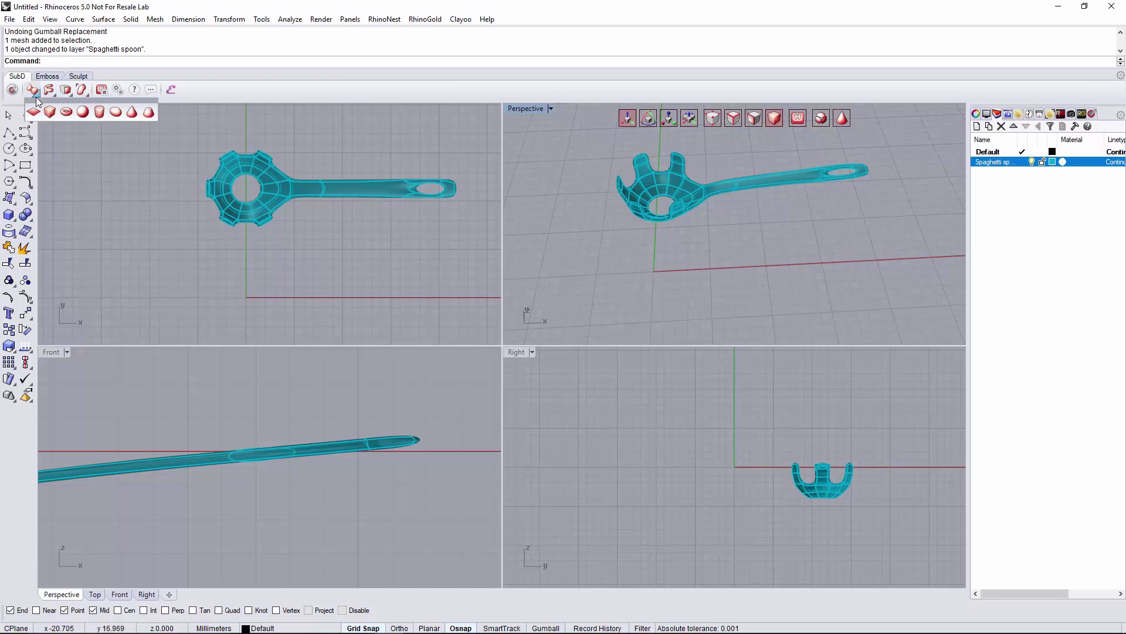
pyautogui.click(33, 111)
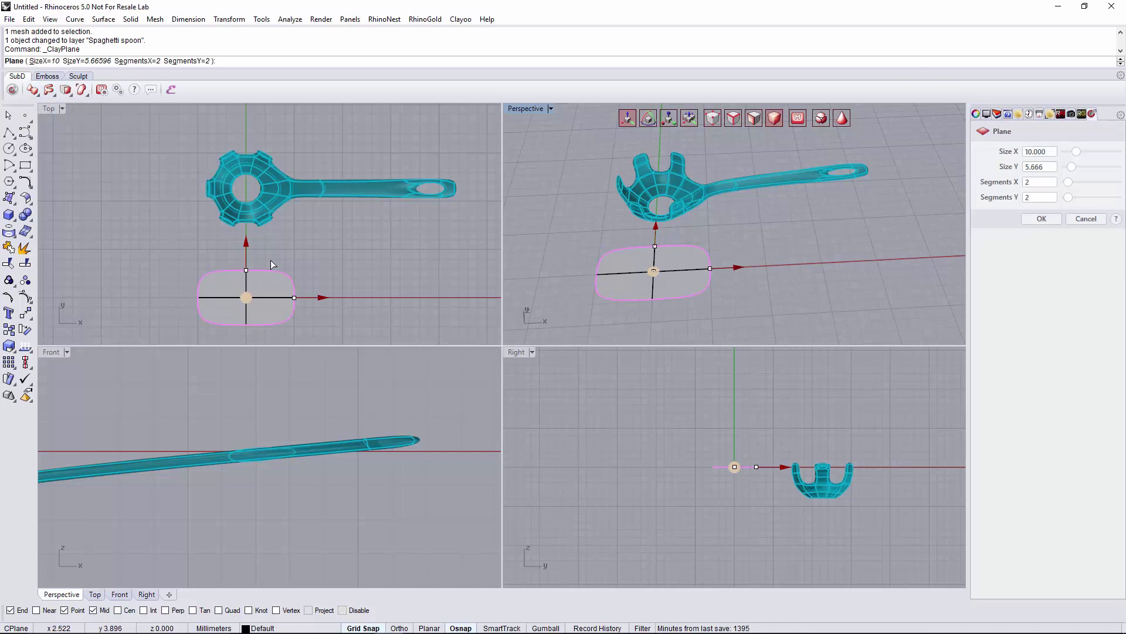
pyautogui.click(842, 119)
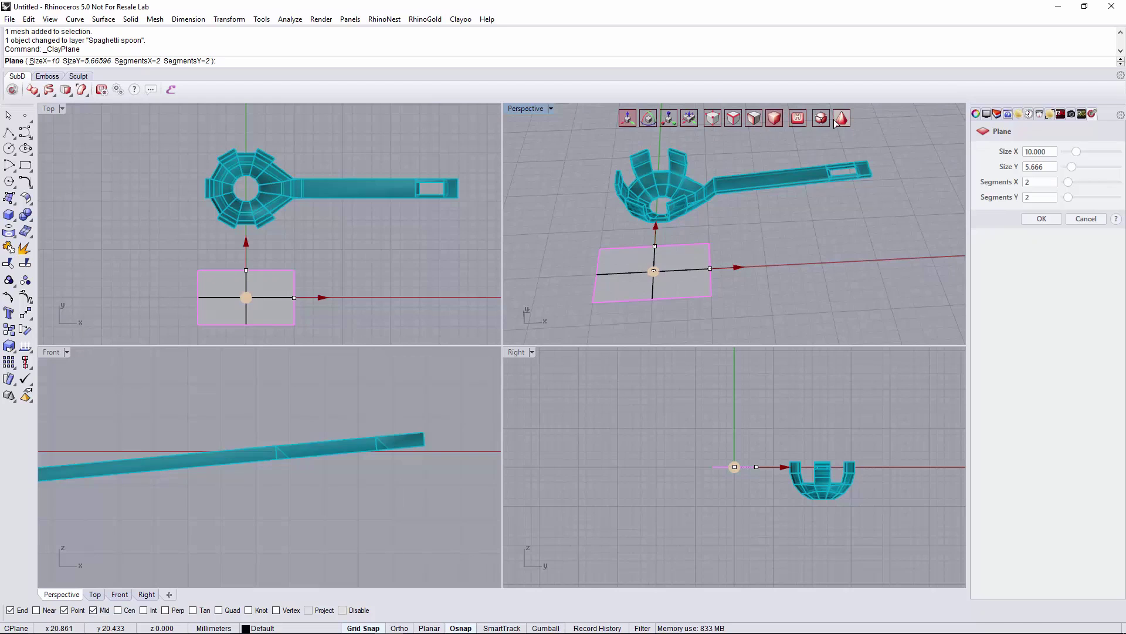
pyautogui.scroll(3, 227, 309)
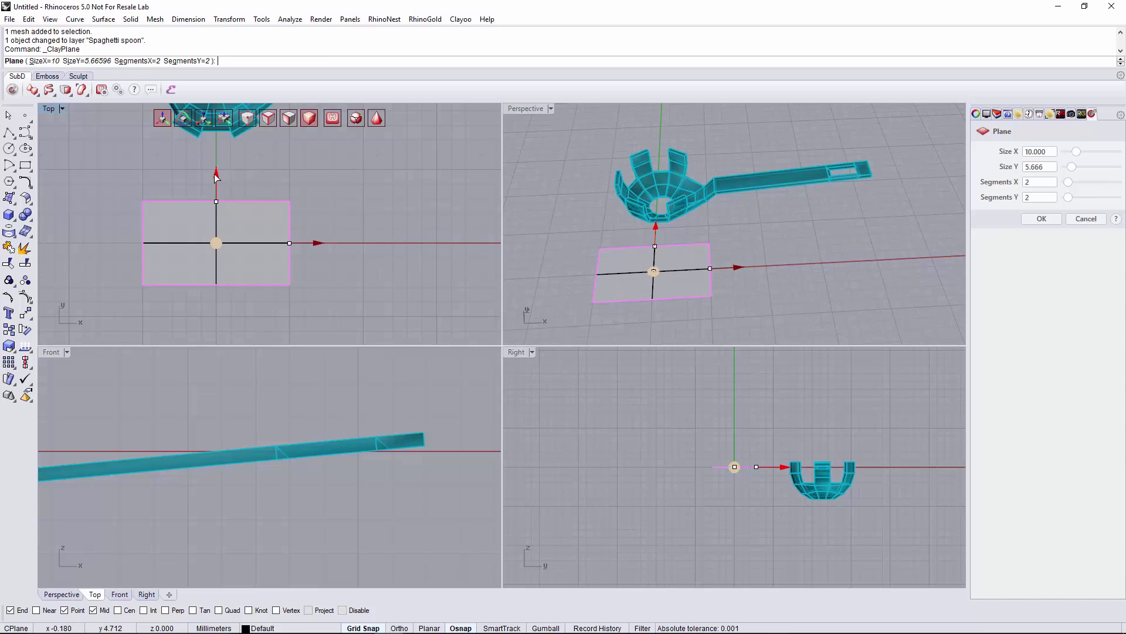
pyautogui.moveTo(216, 175); pyautogui.dragTo(217, 165)
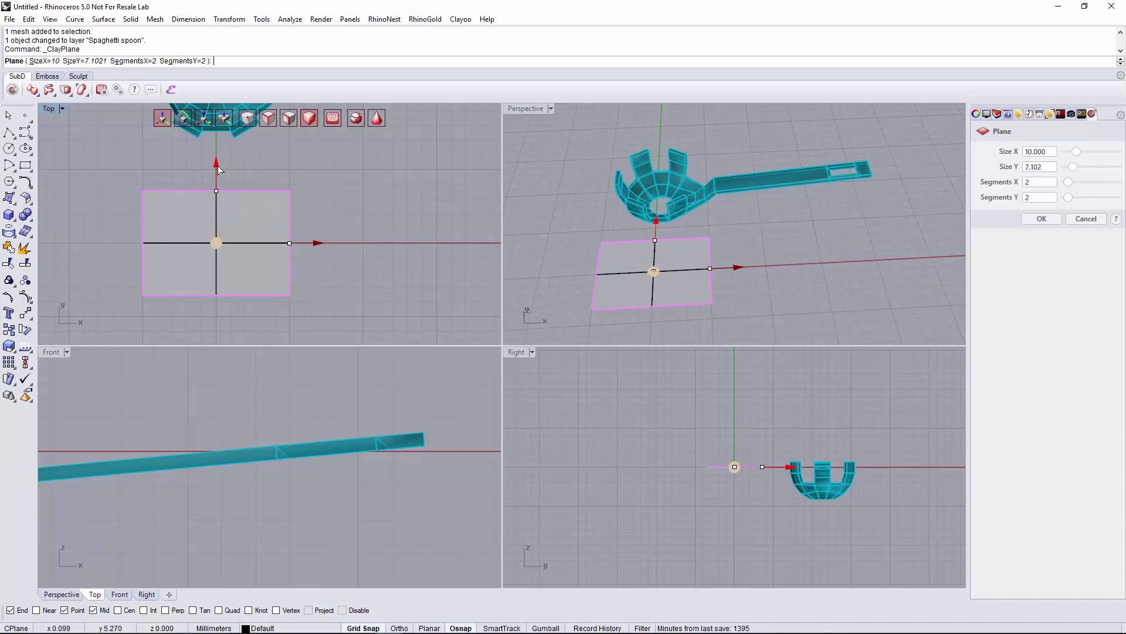
# Step: Set the plane's segments to 1 in X and 9 in Y and create it
pyautogui.click(1041, 201)
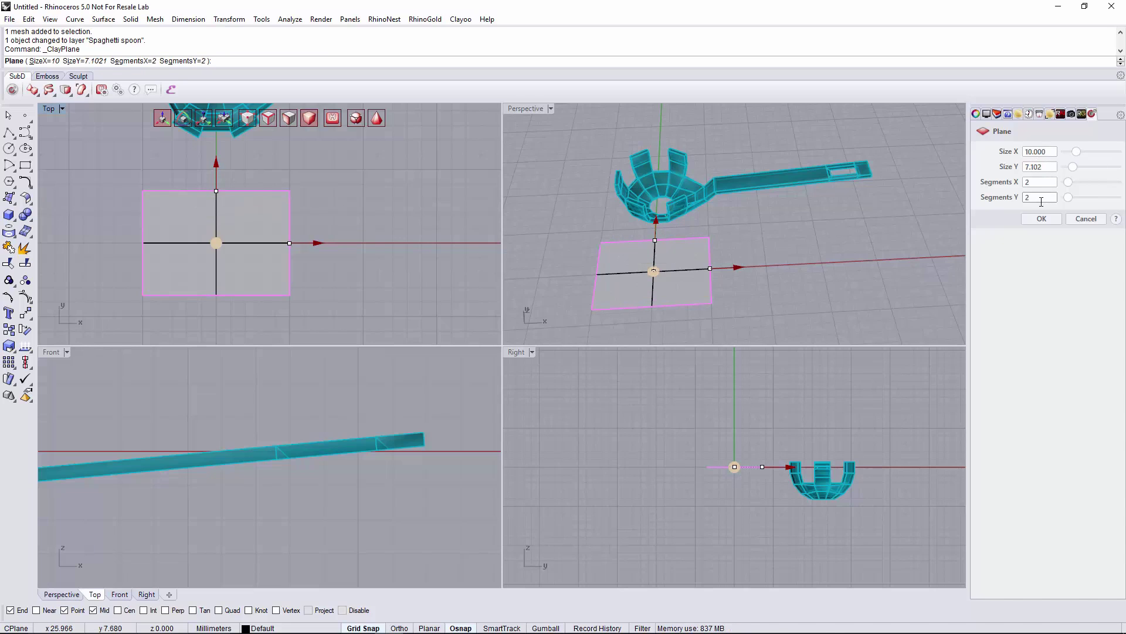
pyautogui.click(1033, 168)
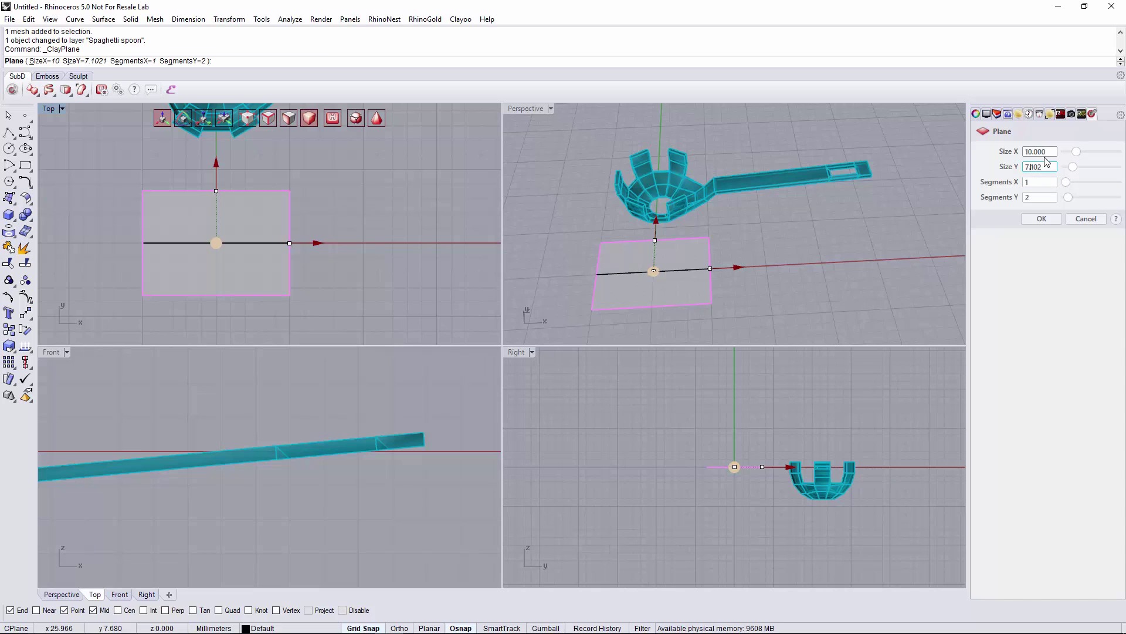
pyautogui.click(1027, 198)
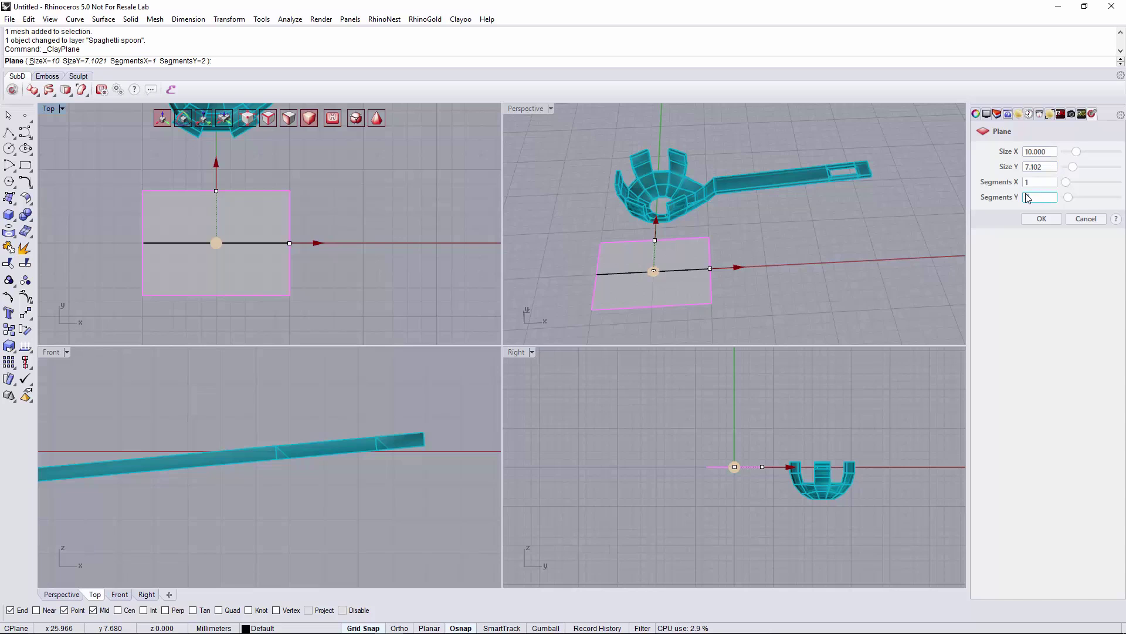
pyautogui.press('Return')
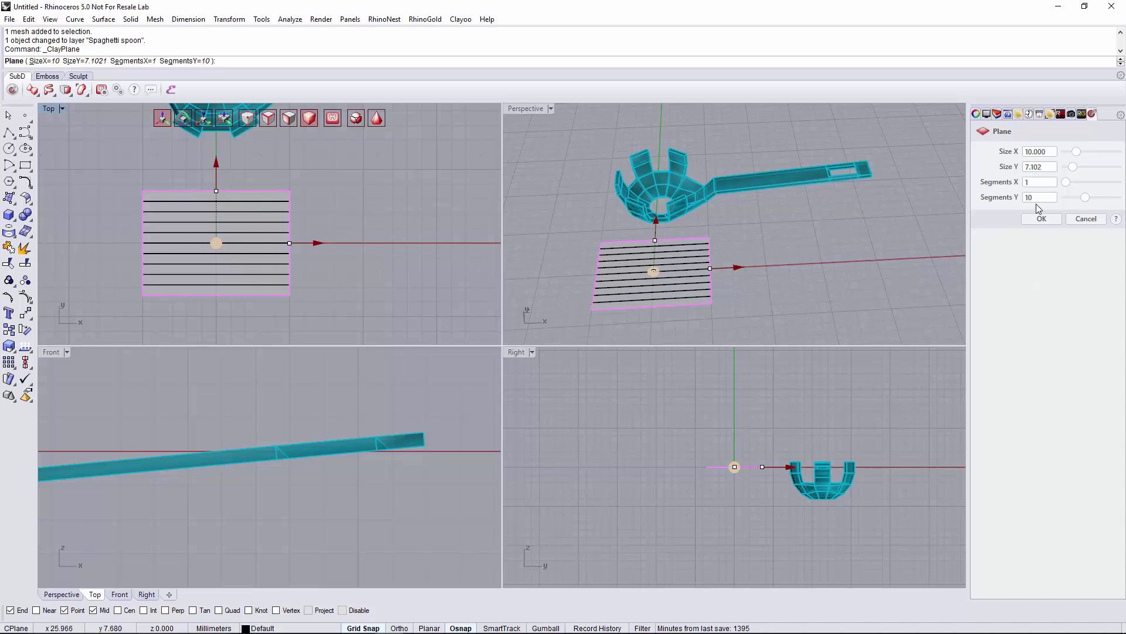
pyautogui.write('9')
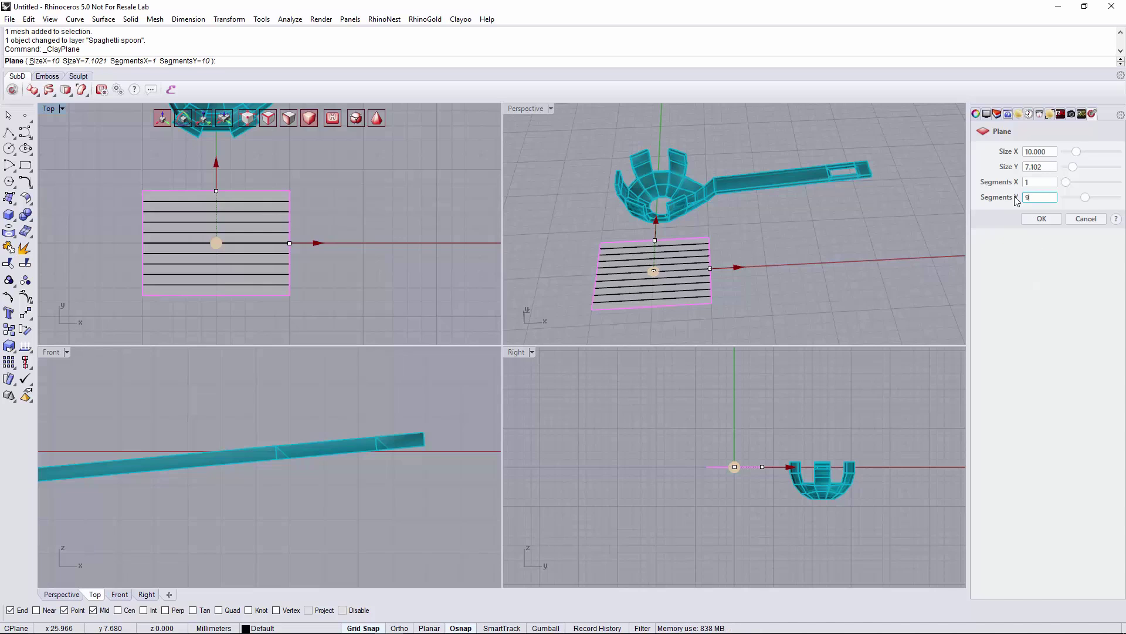
pyautogui.click(1038, 221)
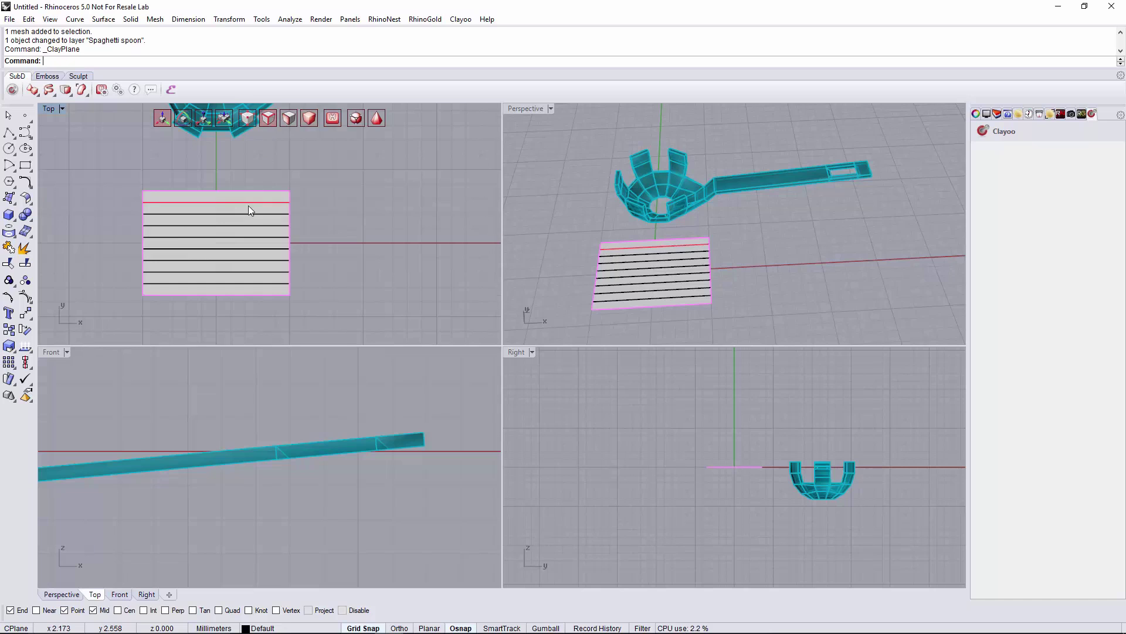
# Step: Select the plane's edges on the positive X end and scale them down slightly in Y to taper that end
pyautogui.scroll(-4, 248, 205)
pyautogui.moveTo(289, 205); pyautogui.dragTo(319, 304)
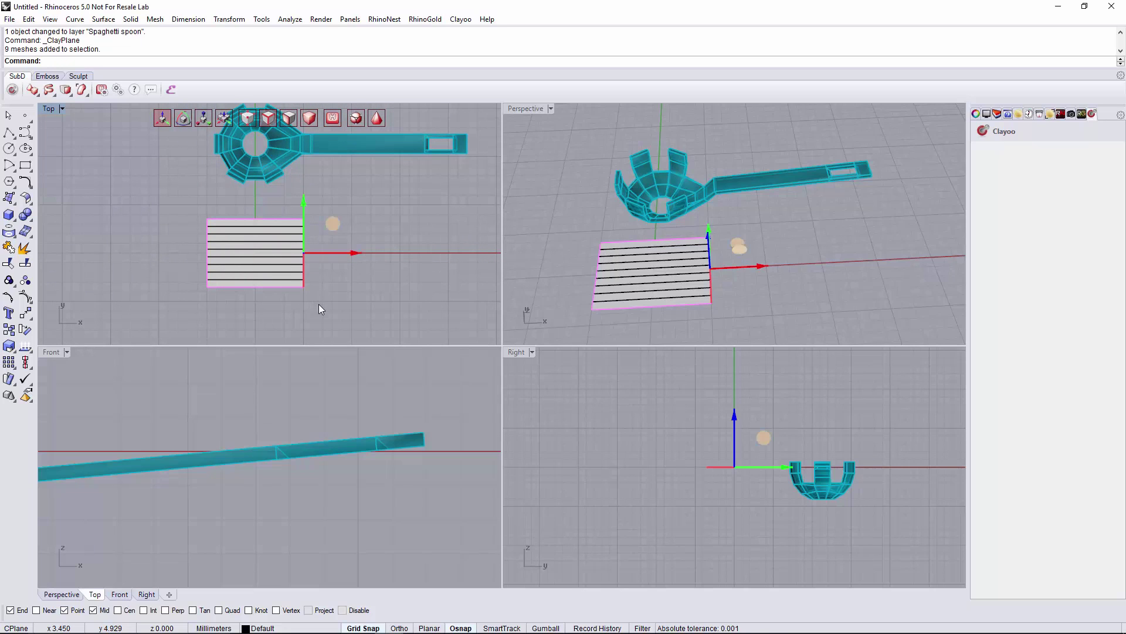
pyautogui.click(205, 119)
pyautogui.moveTo(302, 194); pyautogui.dragTo(304, 200)
pyautogui.click(188, 203)
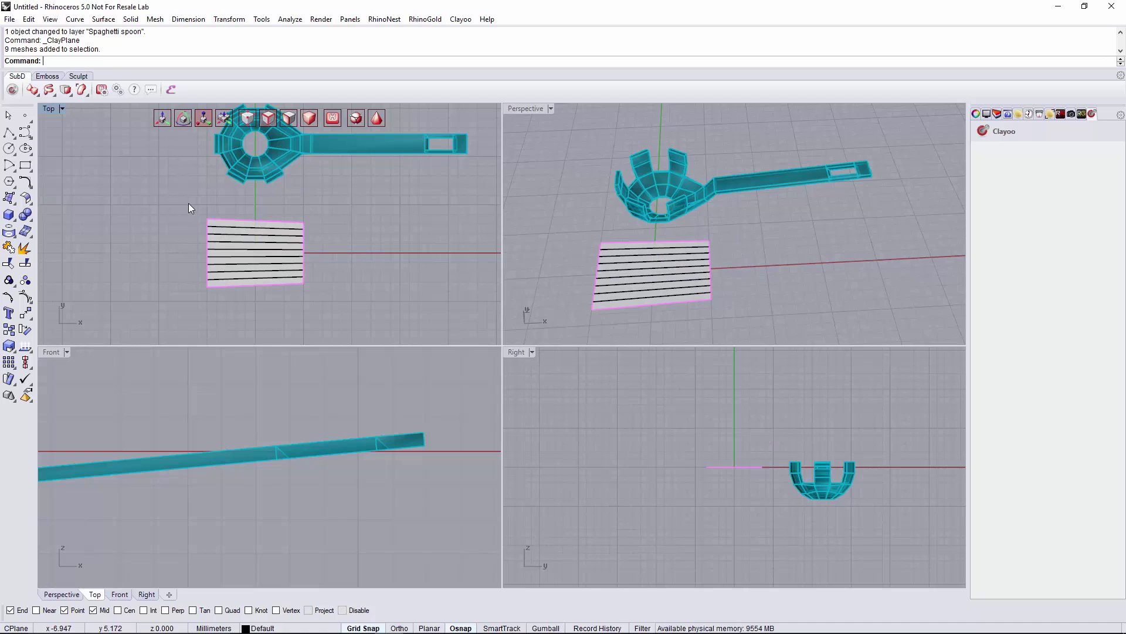
# Step: Select the plane's edges on the negative X end and scale them up slightly in Y to widen that end
pyautogui.moveTo(177, 195); pyautogui.dragTo(219, 310)
pyautogui.scroll(2, 211, 207)
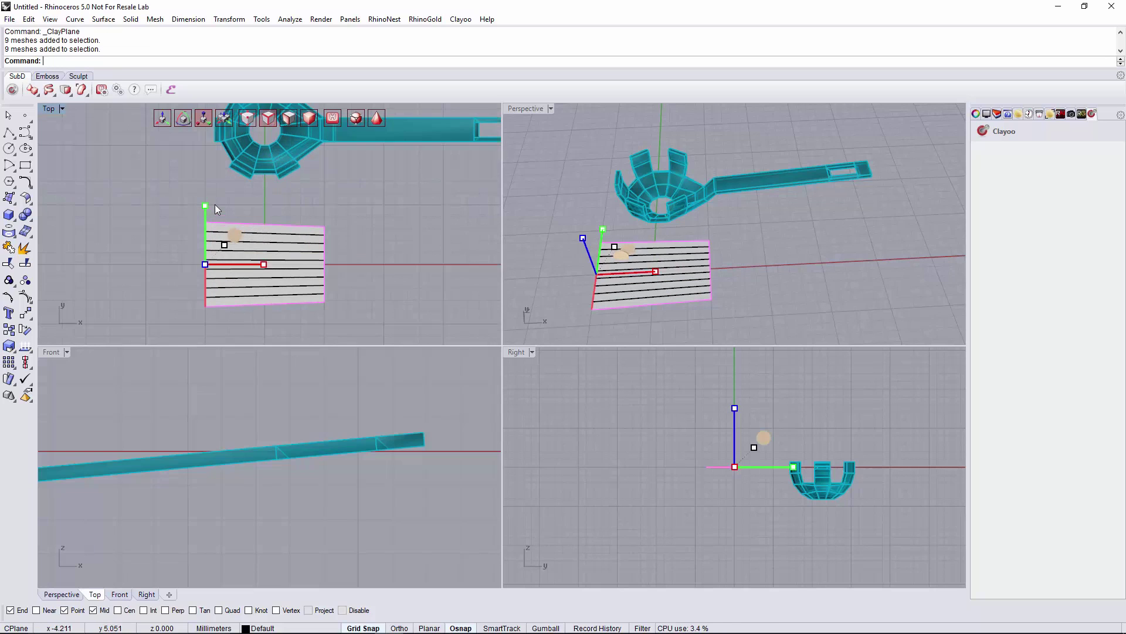
pyautogui.moveTo(207, 215); pyautogui.dragTo(219, 182, button='right')
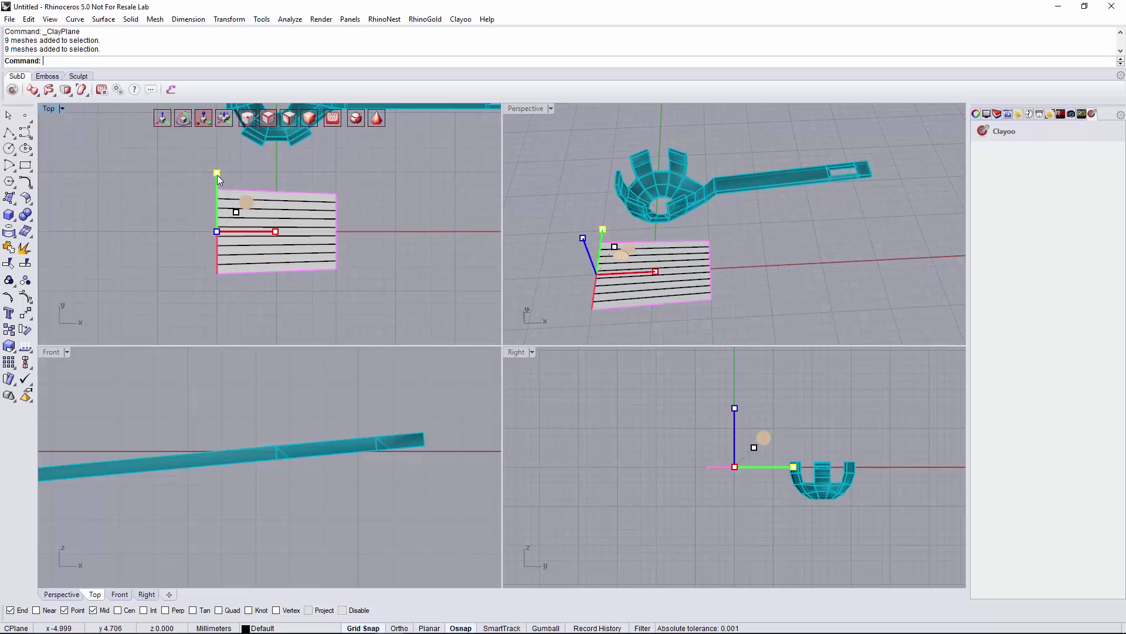
pyautogui.moveTo(217, 171); pyautogui.dragTo(217, 171)
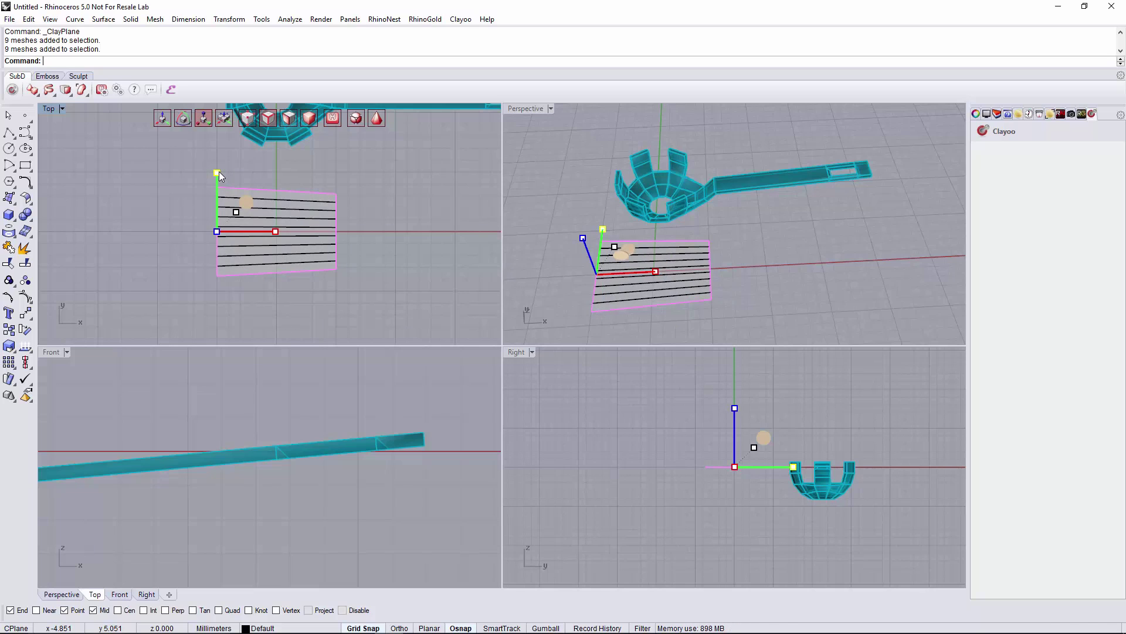
pyautogui.press('Escape')
# Step: Divide the plane across all strips near its wide end with two close cuts at about X -3.5 and X -3
pyautogui.scroll(3, 229, 217)
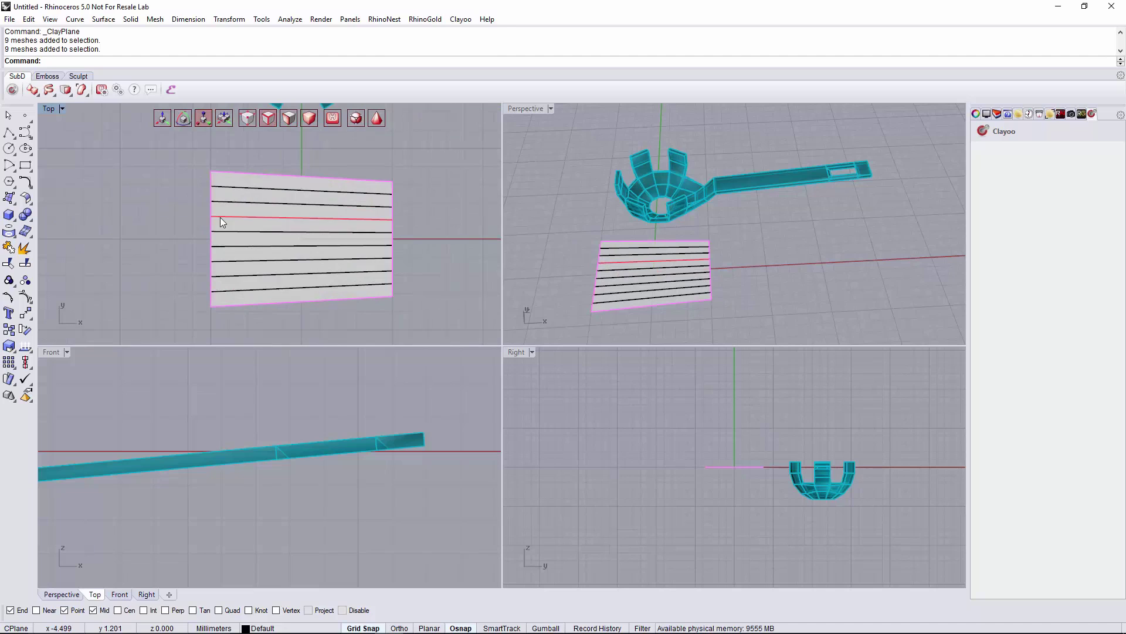
pyautogui.moveTo(221, 221); pyautogui.dragTo(193, 204, button='right')
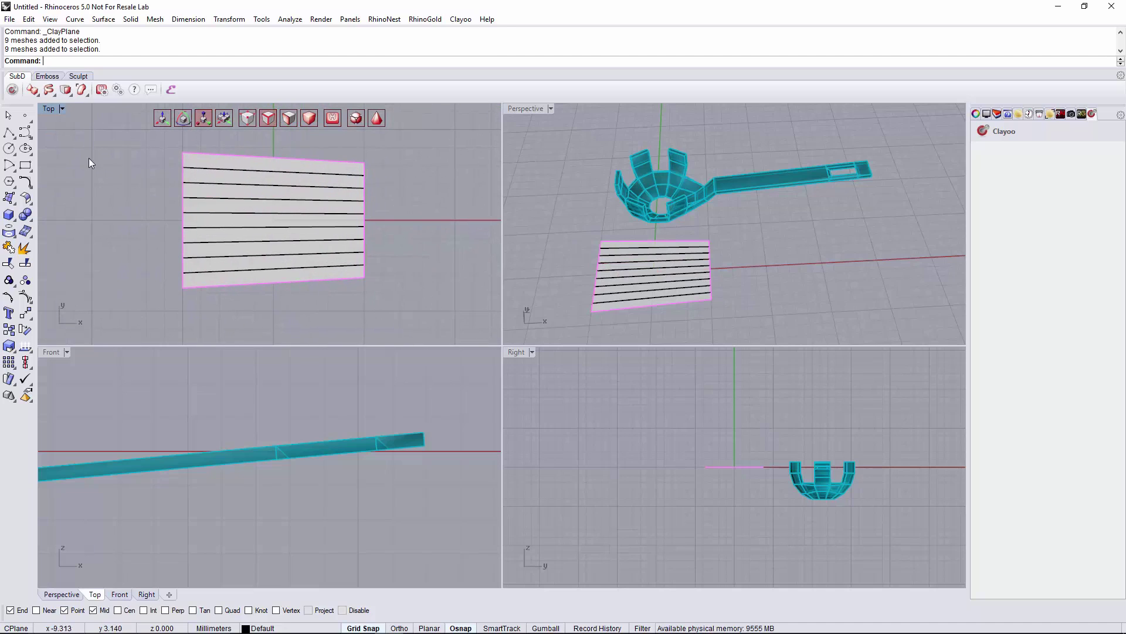
pyautogui.click(71, 95)
pyautogui.click(68, 111)
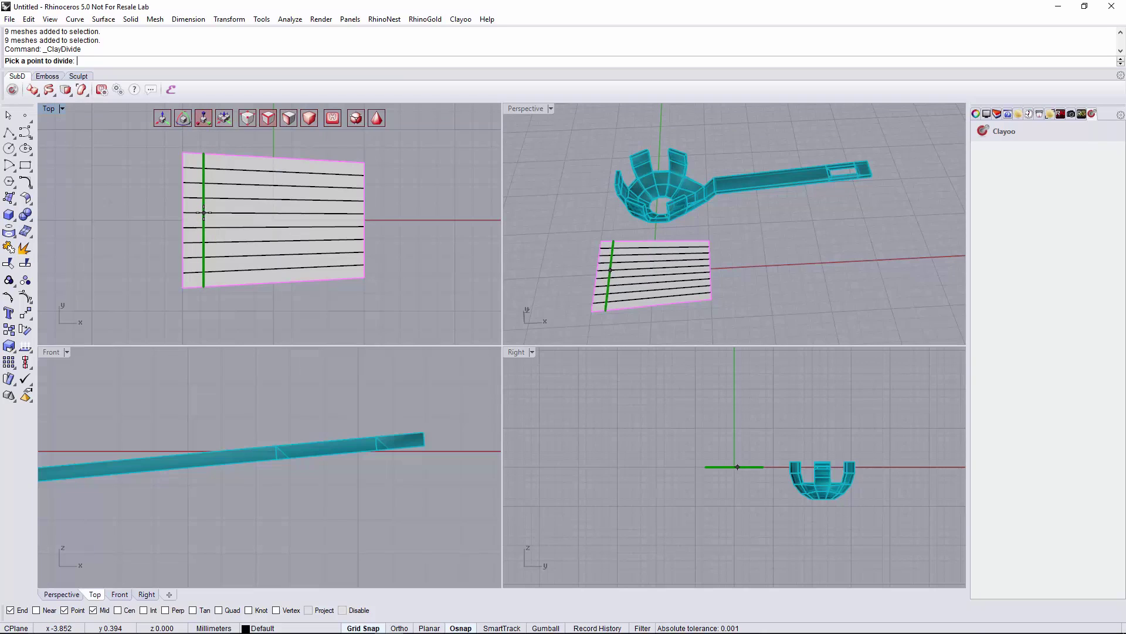
pyautogui.click(209, 216)
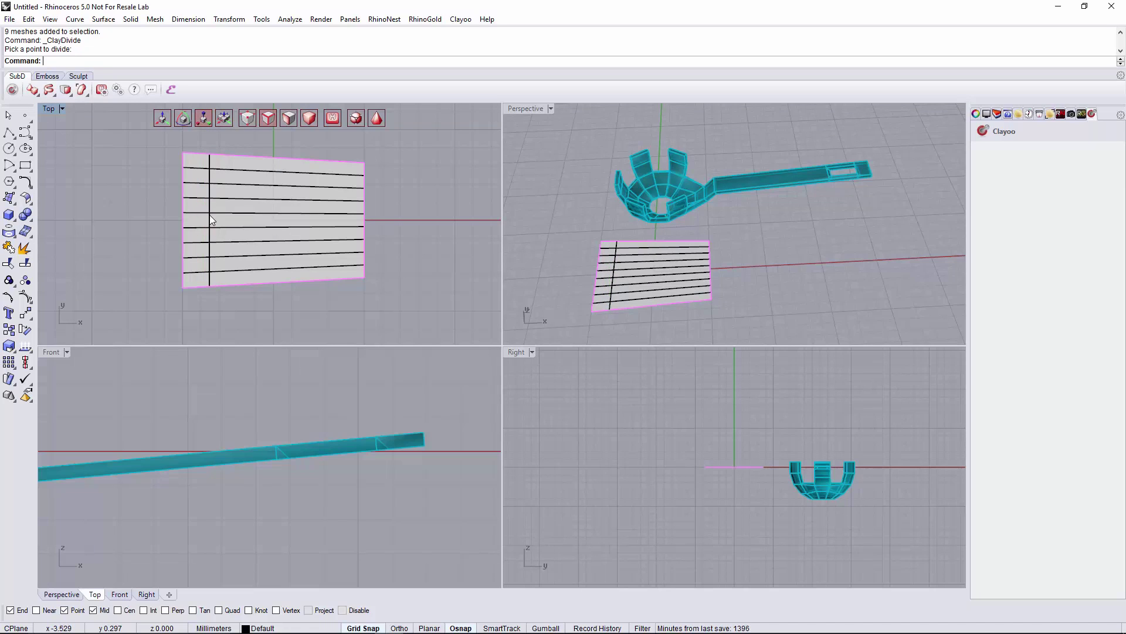
pyautogui.rightClick(219, 217)
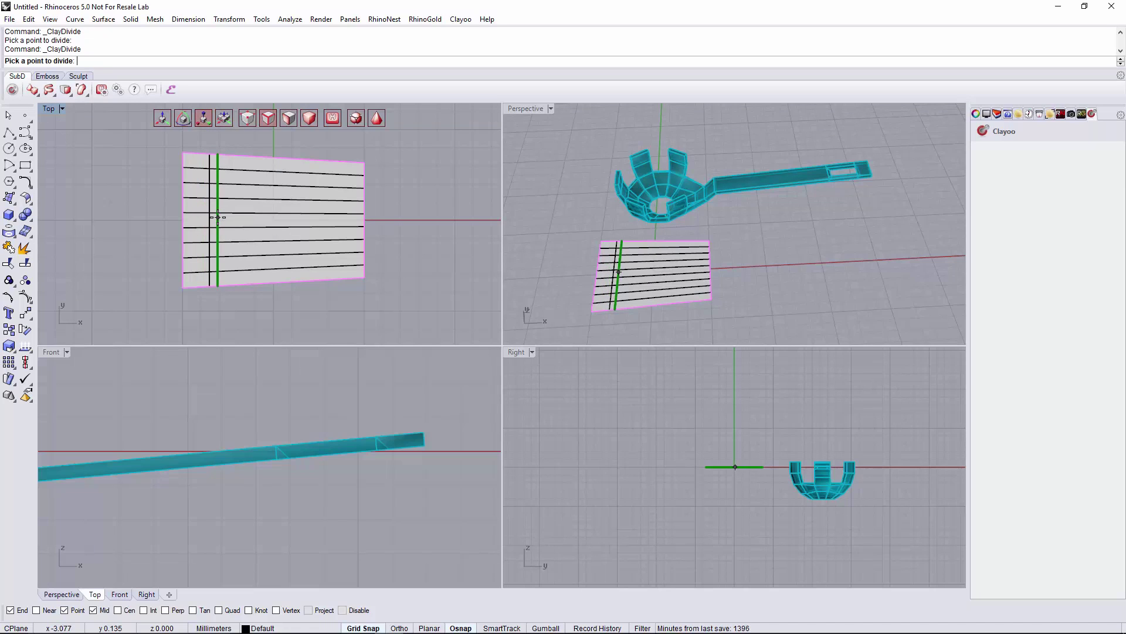
pyautogui.click(218, 218)
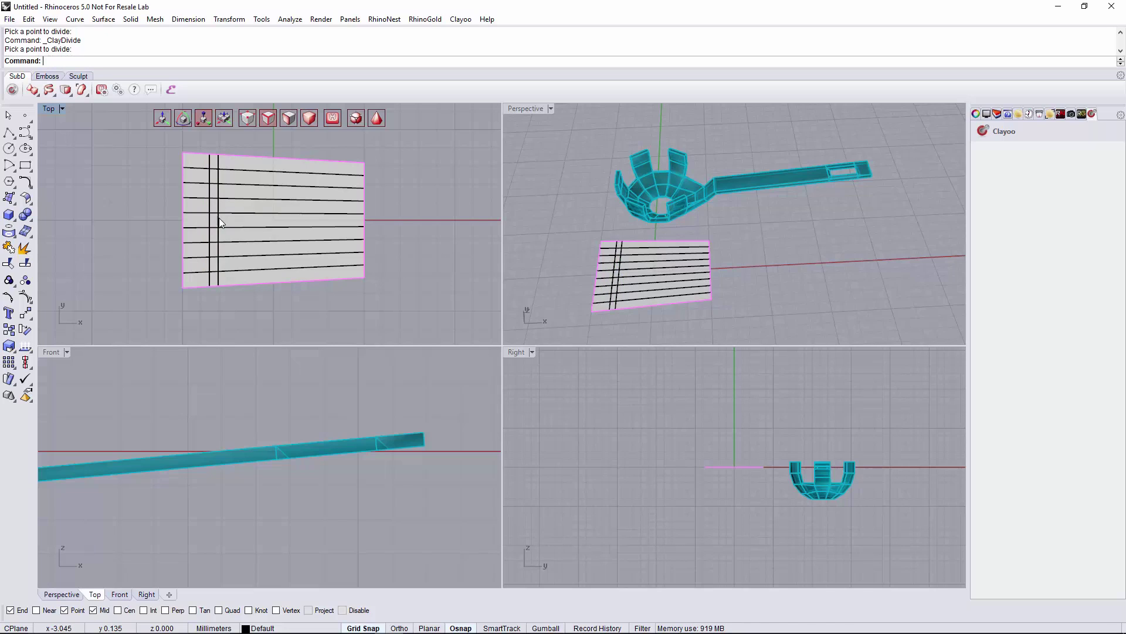
# Step: Divide the plane across all strips near its narrow end with two close cuts at about X 3.7 and X 3.1
pyautogui.press('Return')
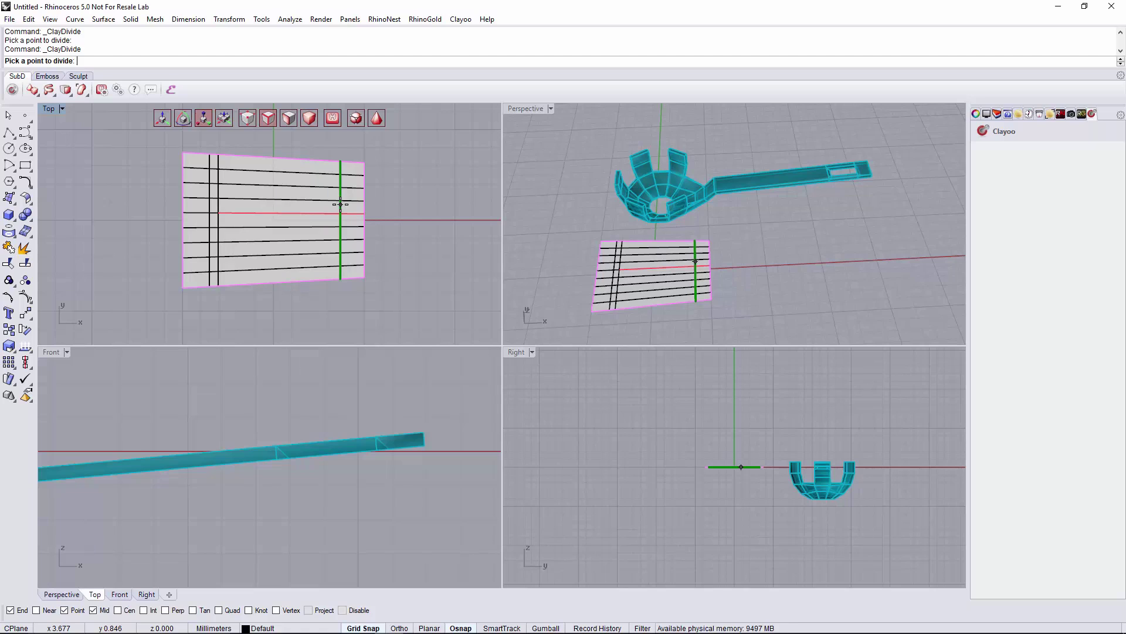
pyautogui.click(341, 208)
pyautogui.press('Return')
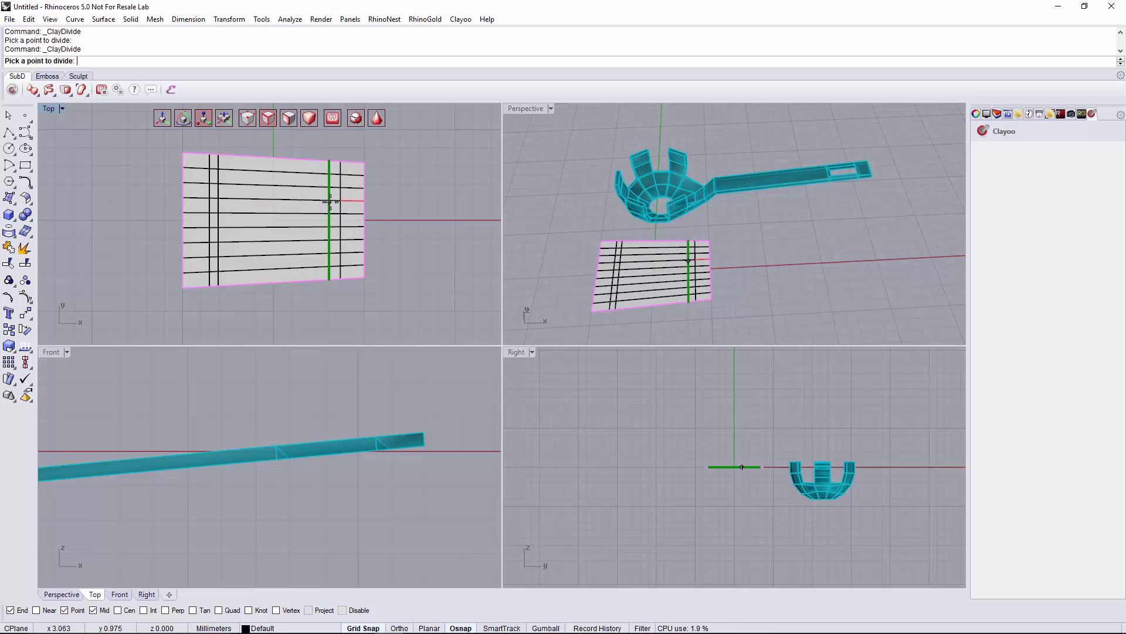
pyautogui.click(330, 201)
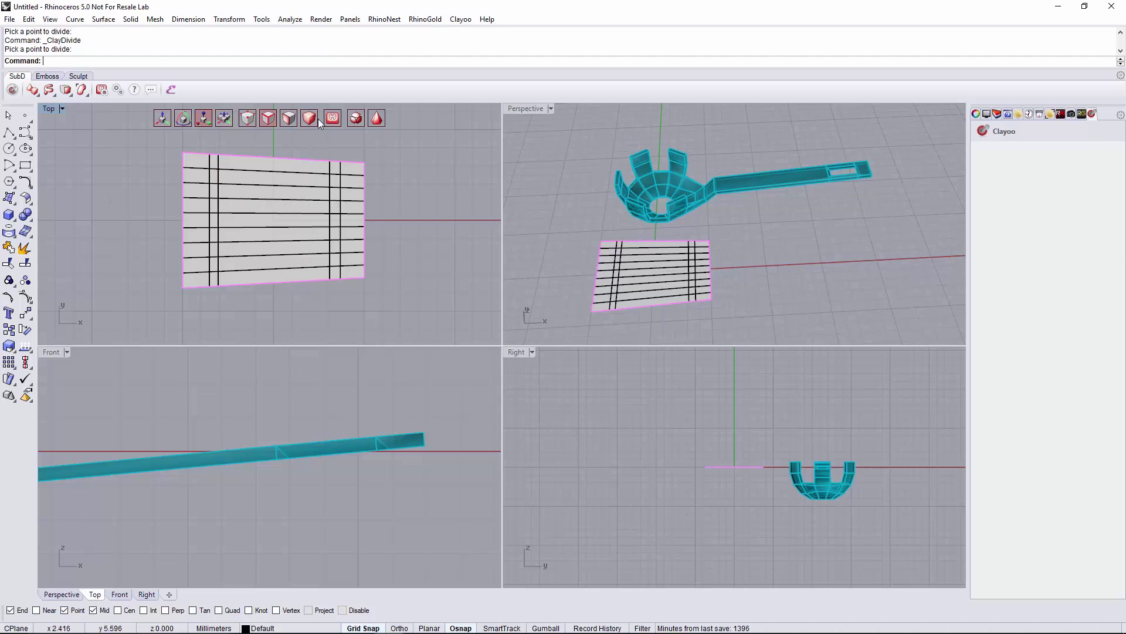
# Step: Delete the faces of every second strip between the outermost cross cuts to open four long slots in the plane
pyautogui.click(277, 193)
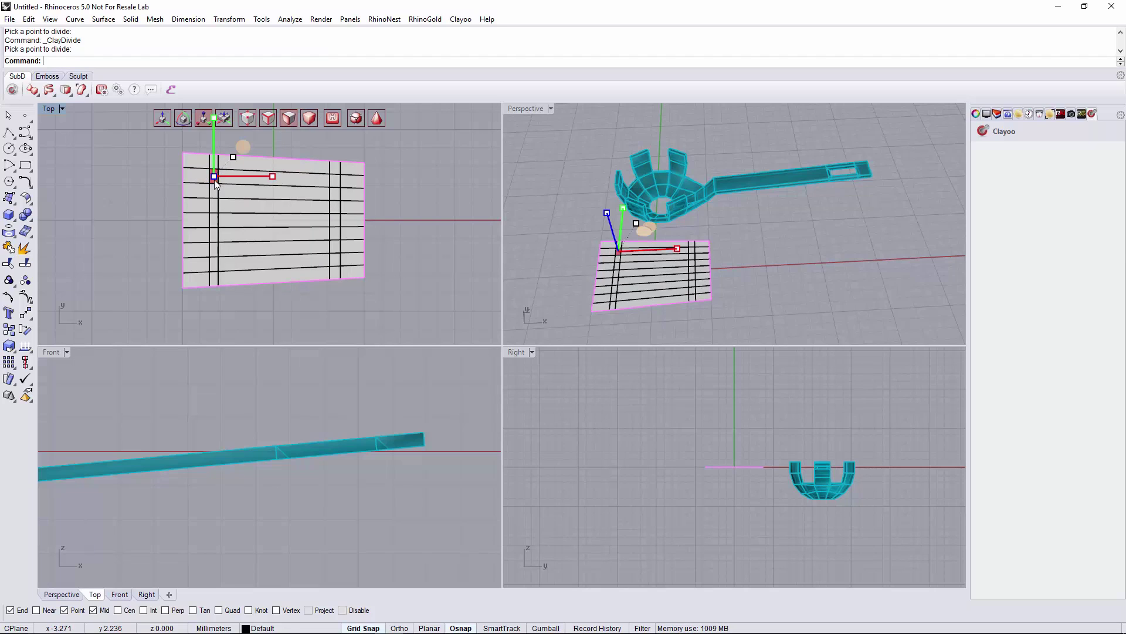
pyautogui.click(329, 183)
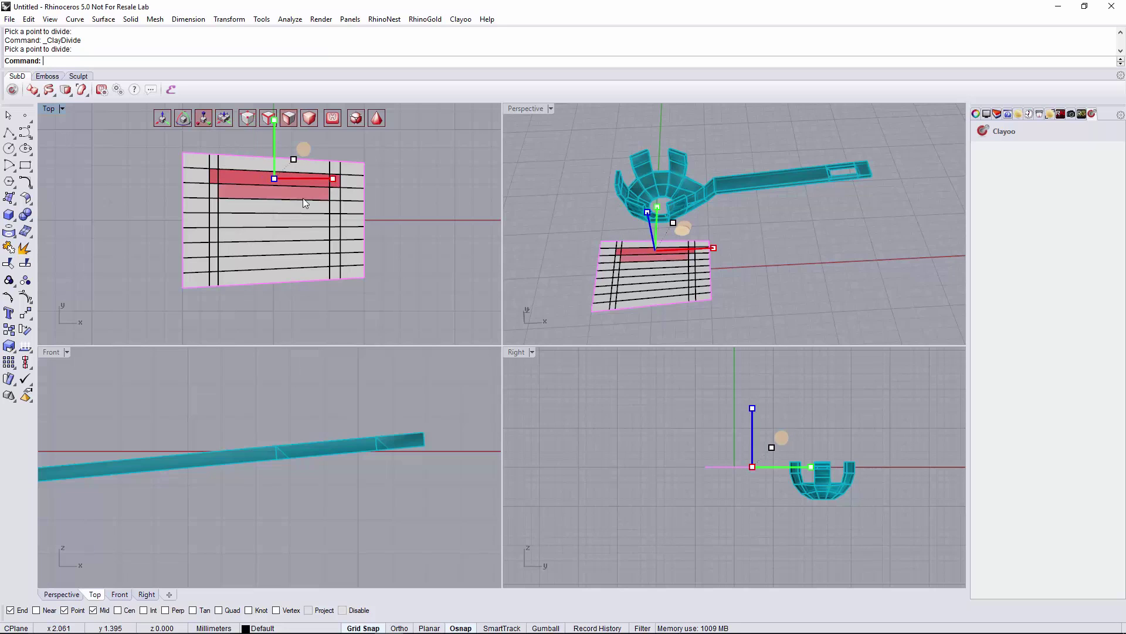
pyautogui.keyDown('shift'); pyautogui.click(222, 207); pyautogui.keyUp('shift')
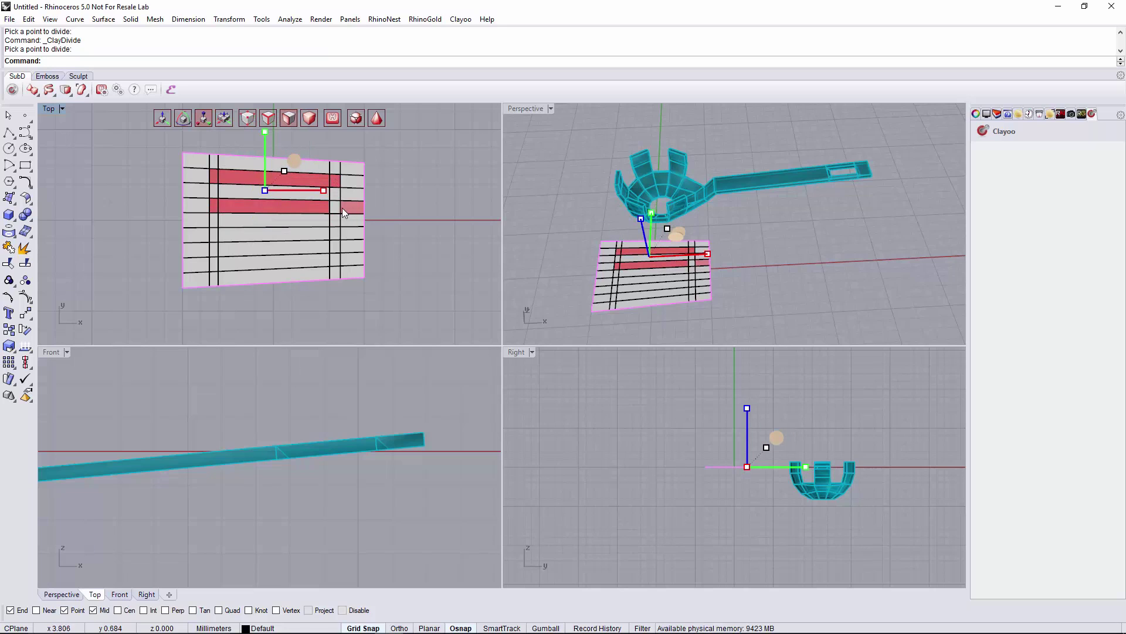
pyautogui.keyDown('shift'); pyautogui.click(285, 233); pyautogui.keyUp('shift')
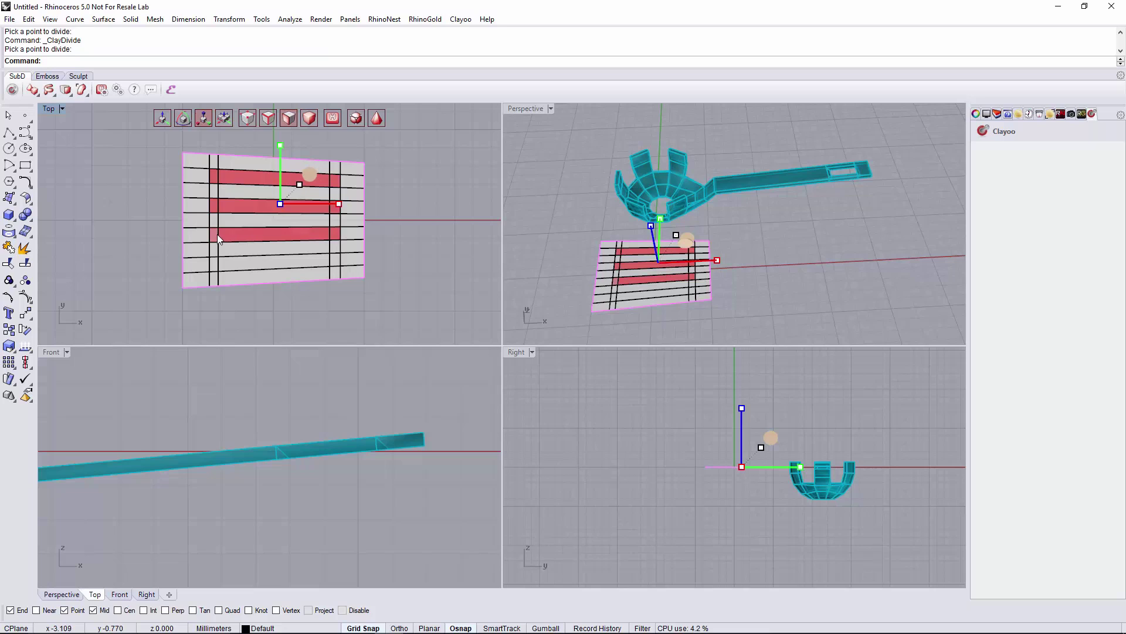
pyautogui.keyDown('shift'); pyautogui.click(303, 260); pyautogui.keyUp('shift')
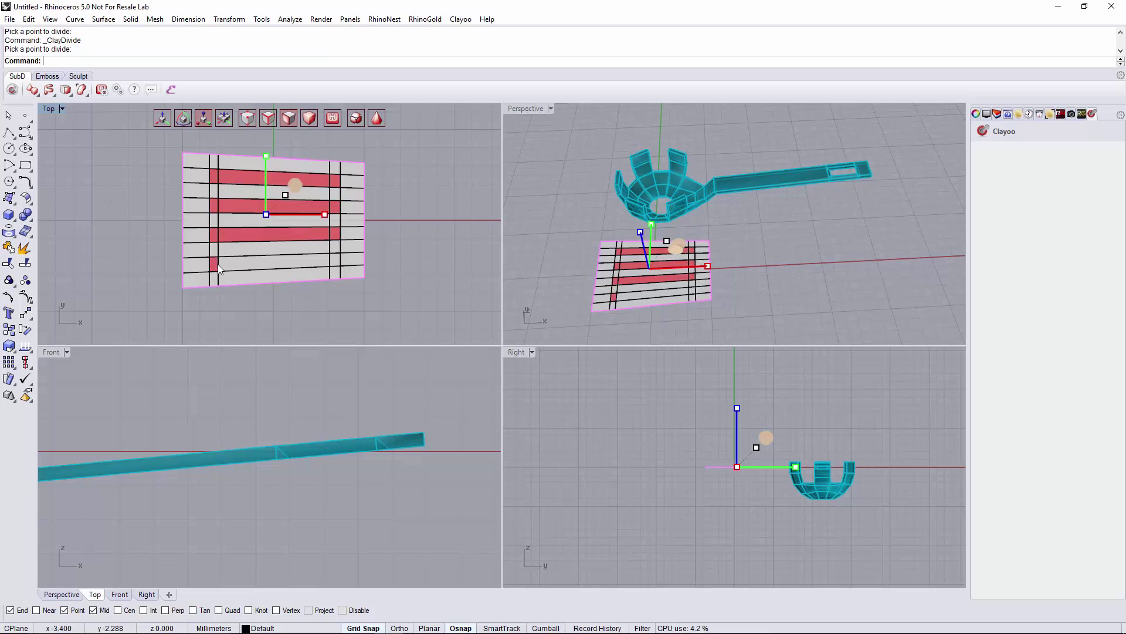
pyautogui.keyDown('shift'); pyautogui.click(337, 262); pyautogui.keyUp('shift')
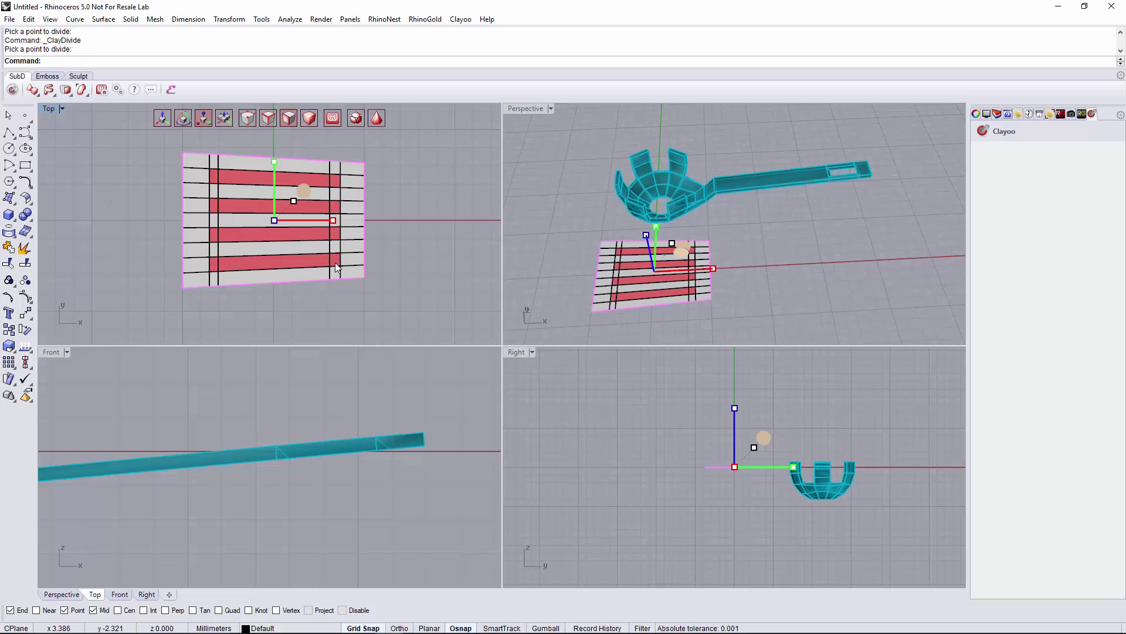
pyautogui.press('Delete')
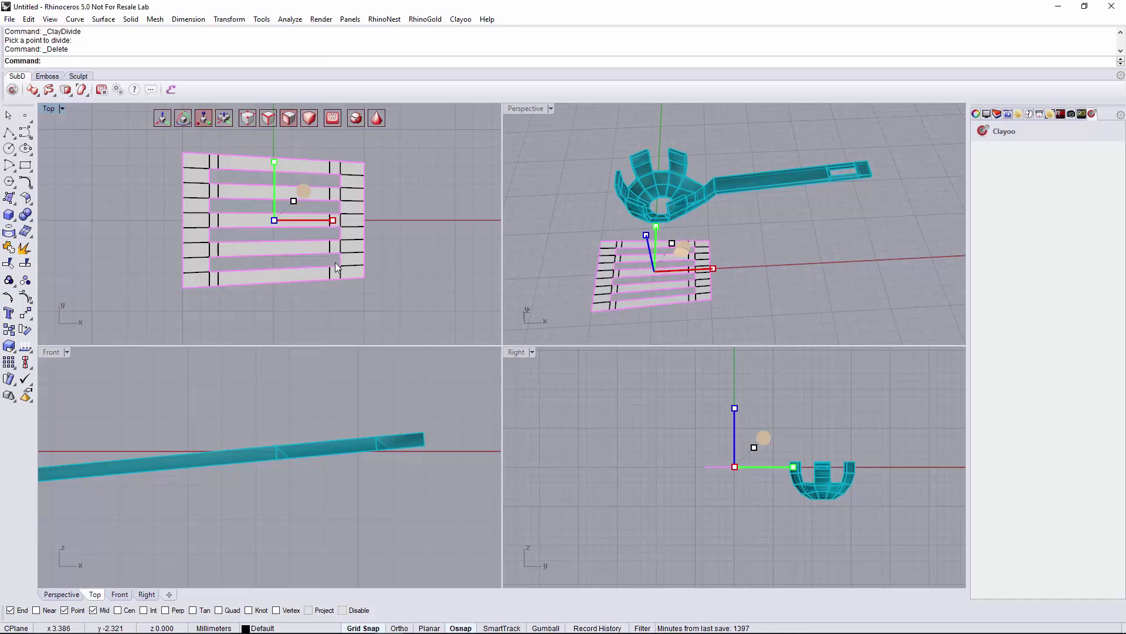
pyautogui.click(381, 197)
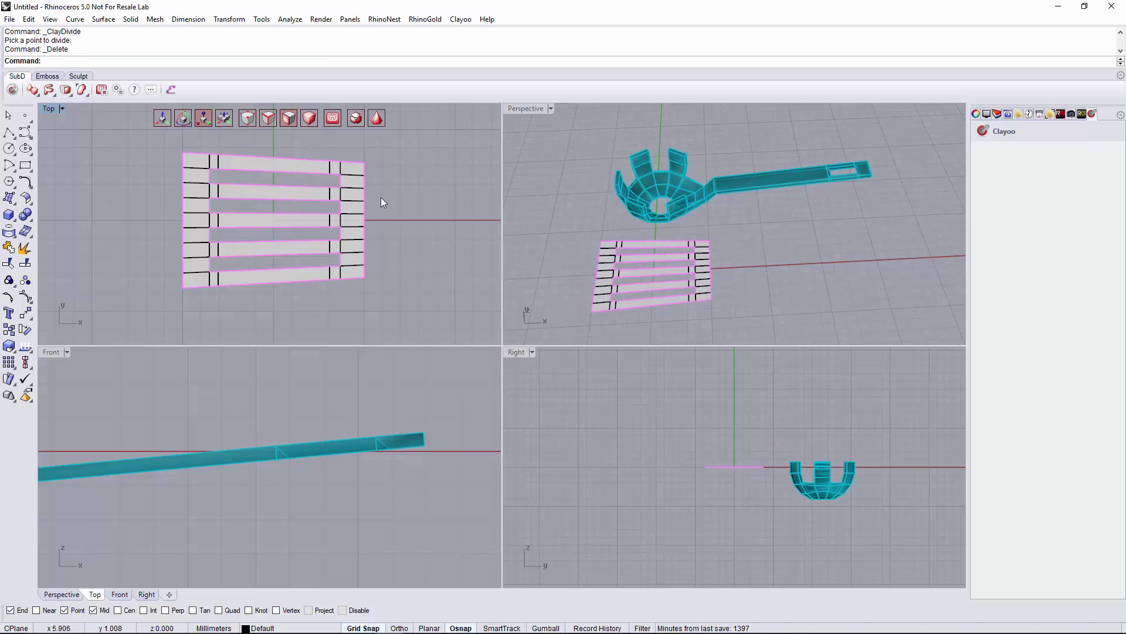
# Step: Preview the slotted plane in smooth display and switch back to the faceted box display
pyautogui.click(376, 118)
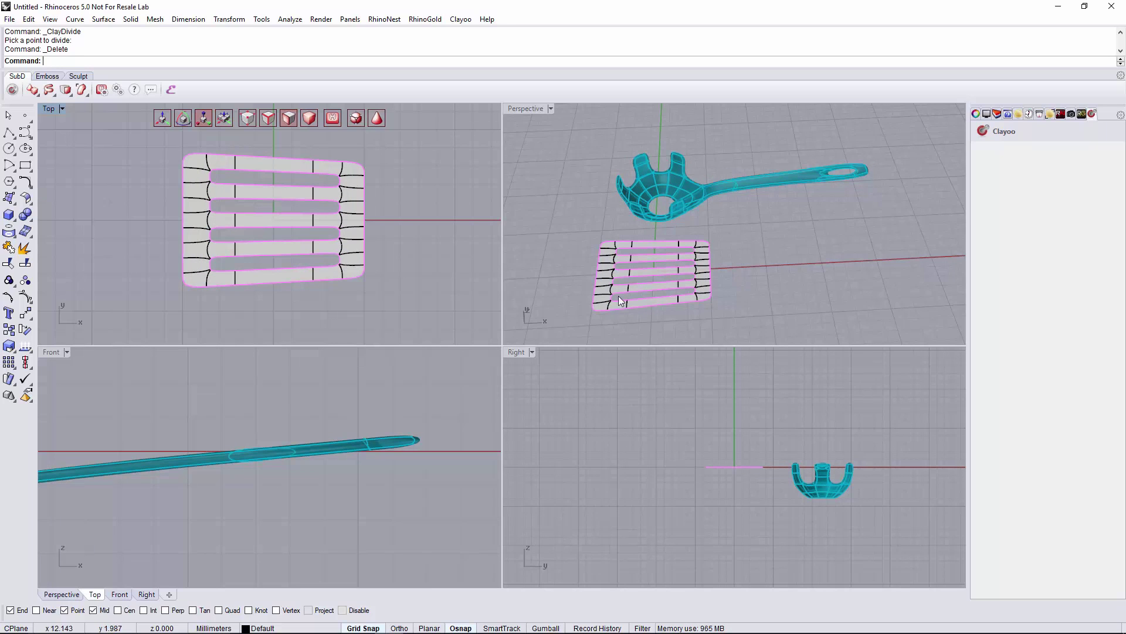
pyautogui.click(664, 302)
pyautogui.moveTo(664, 301); pyautogui.dragTo(711, 271, button='right')
pyautogui.press('Escape')
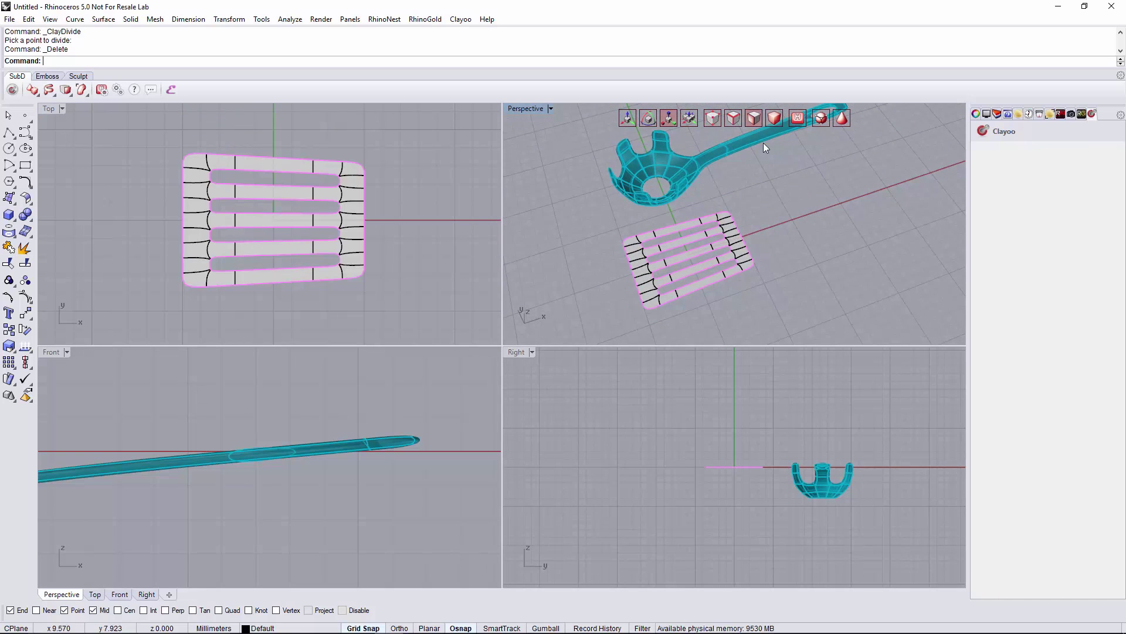
pyautogui.click(840, 119)
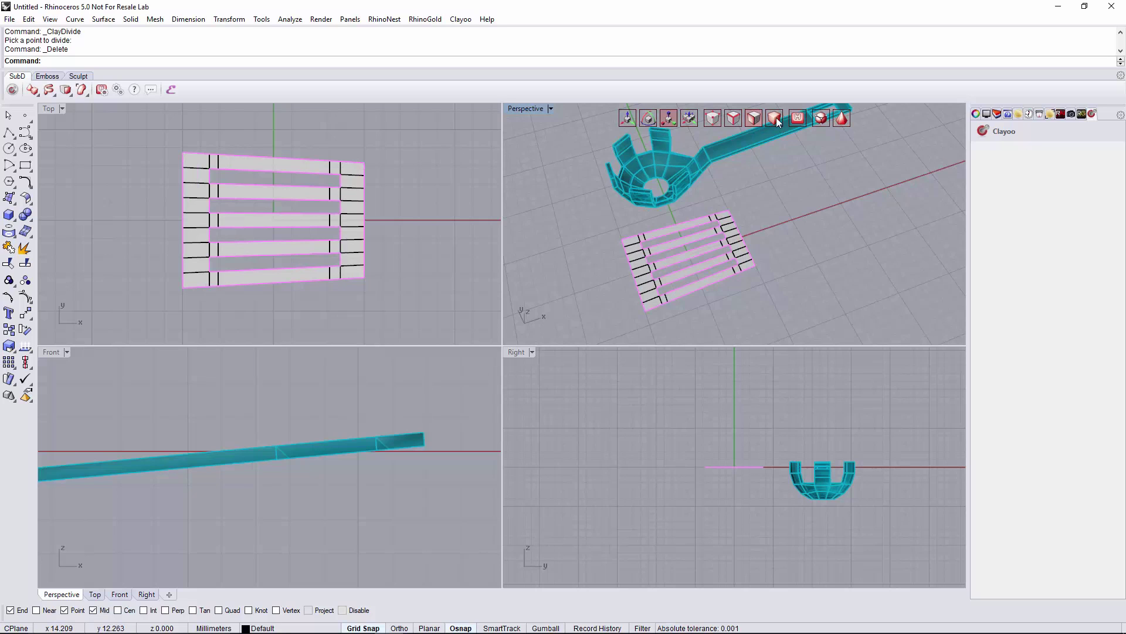
# Step: Shell the whole slotted plane with a distance of 0.4 in Regular mode
pyautogui.click(731, 230)
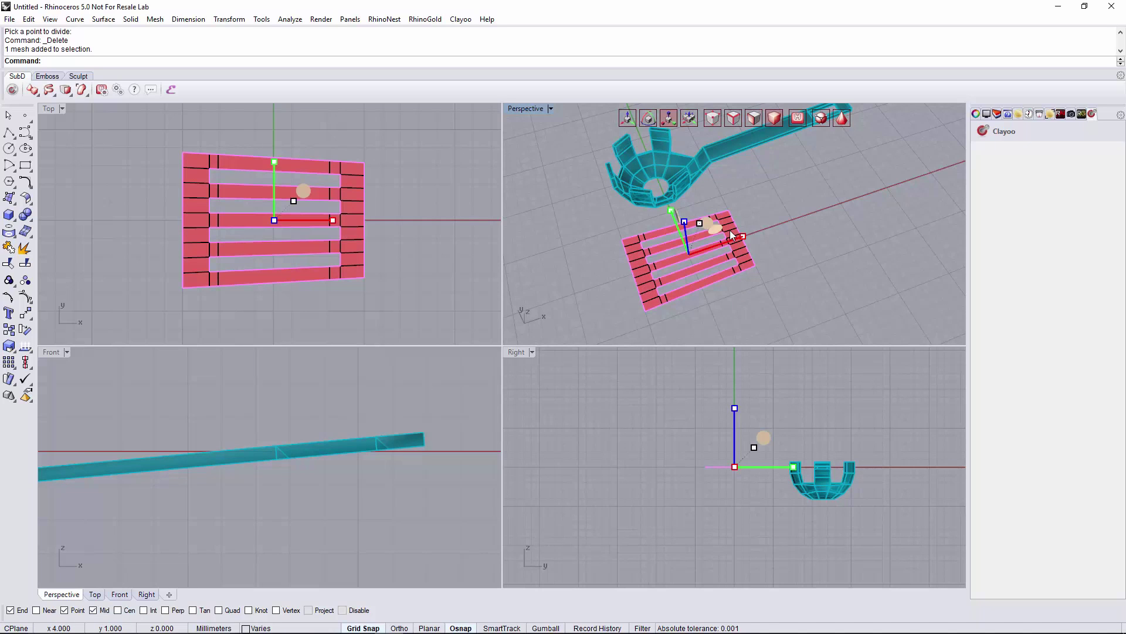
pyautogui.scroll(-5, 357, 469)
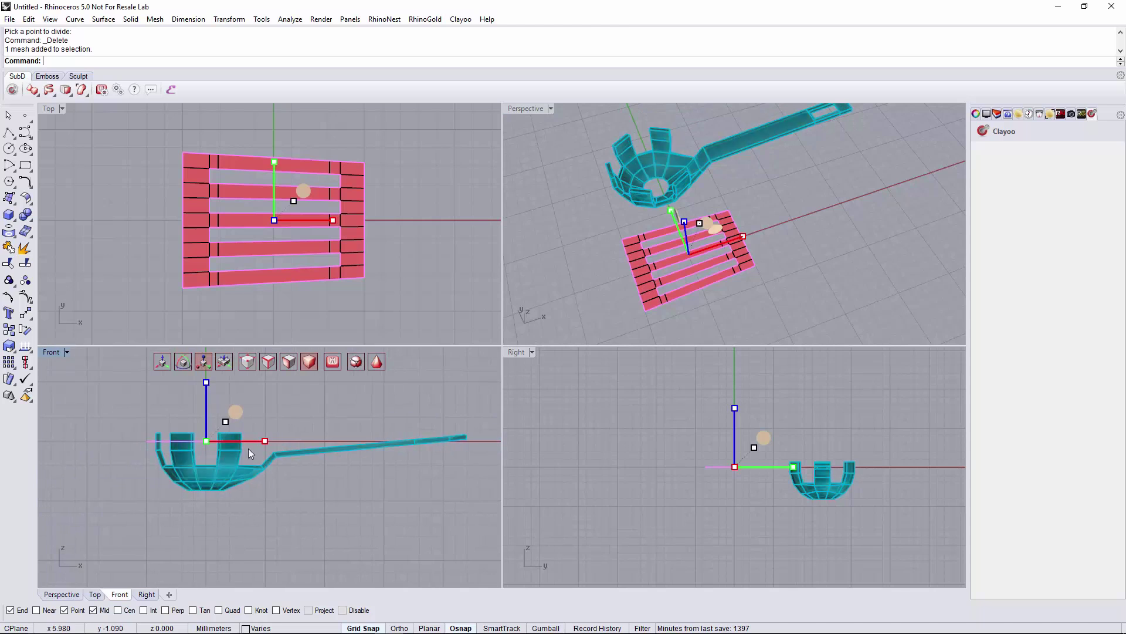
pyautogui.scroll(3, 197, 439)
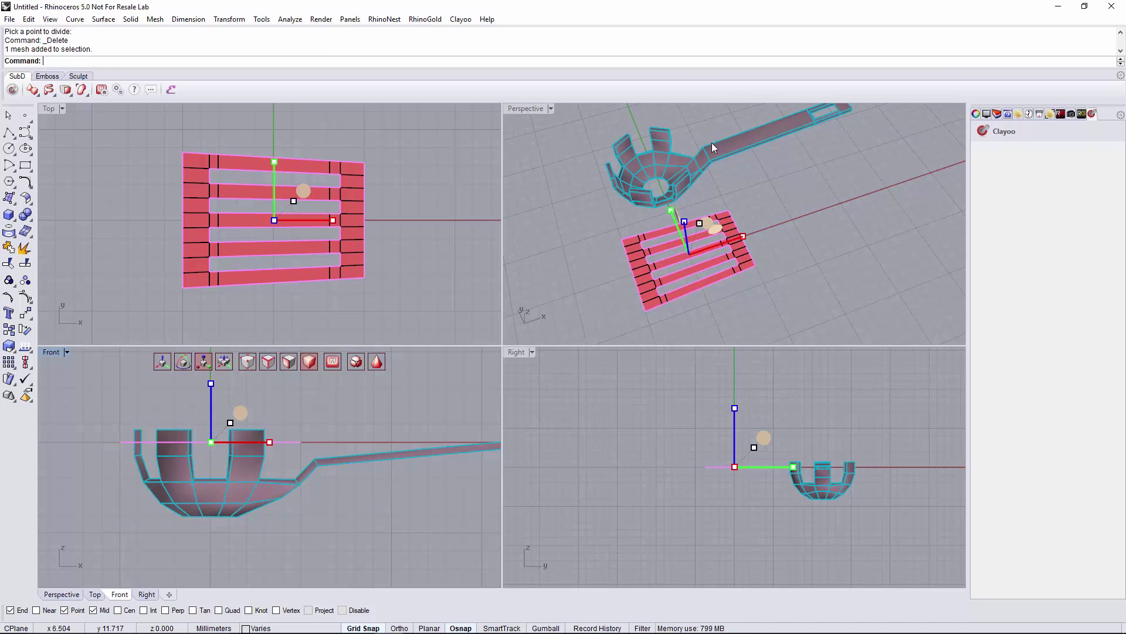
pyautogui.moveTo(714, 148); pyautogui.dragTo(755, 147, button='right')
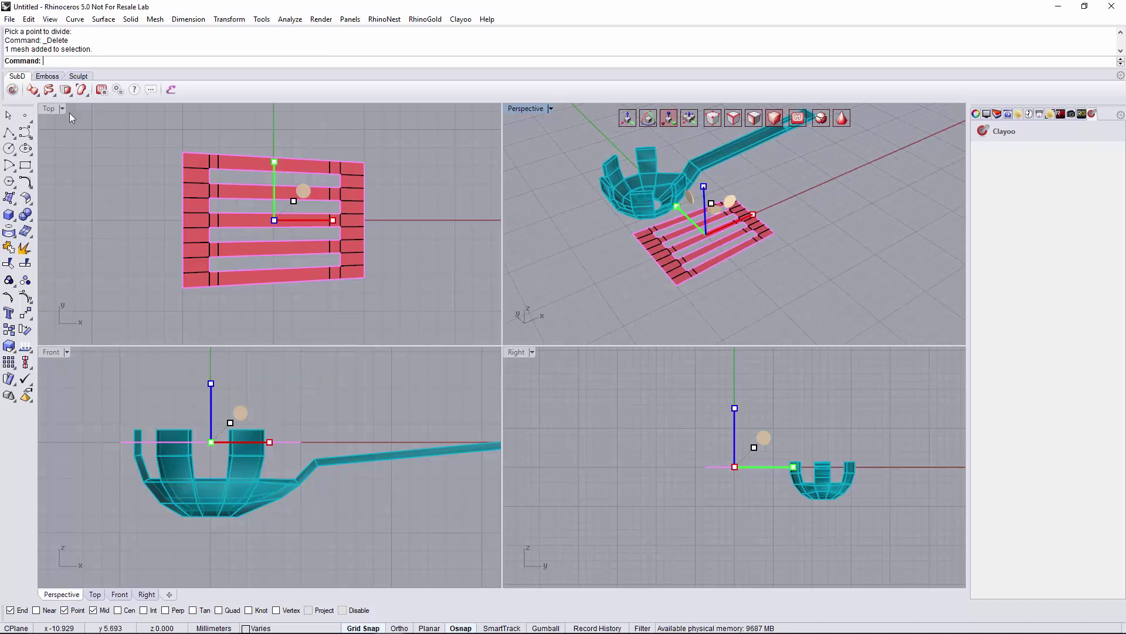
pyautogui.click(69, 94)
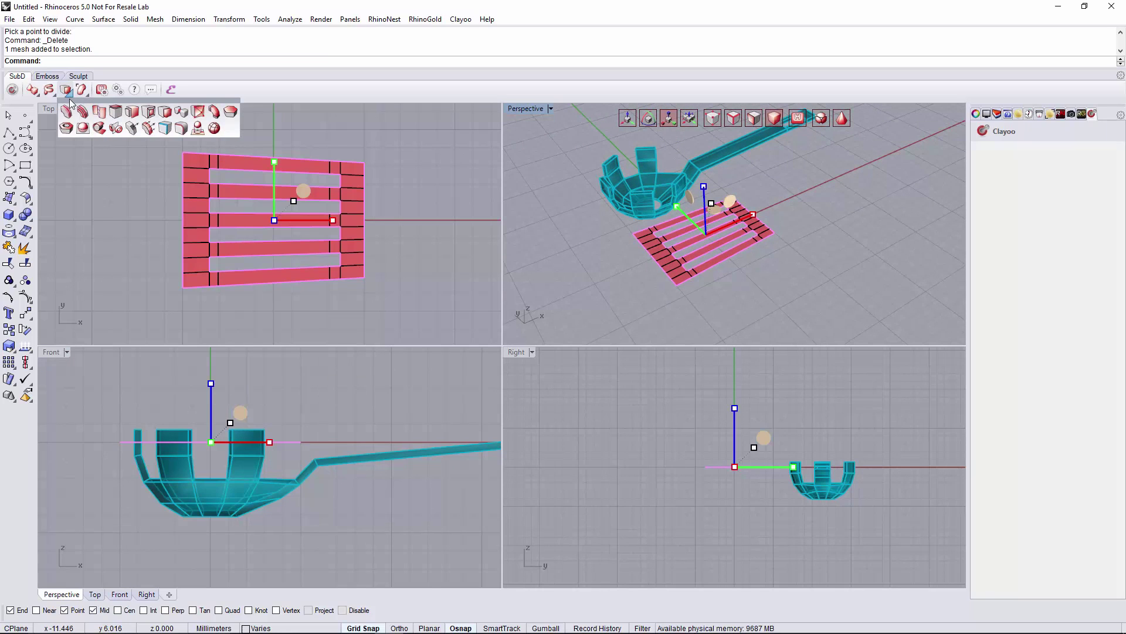
pyautogui.click(66, 128)
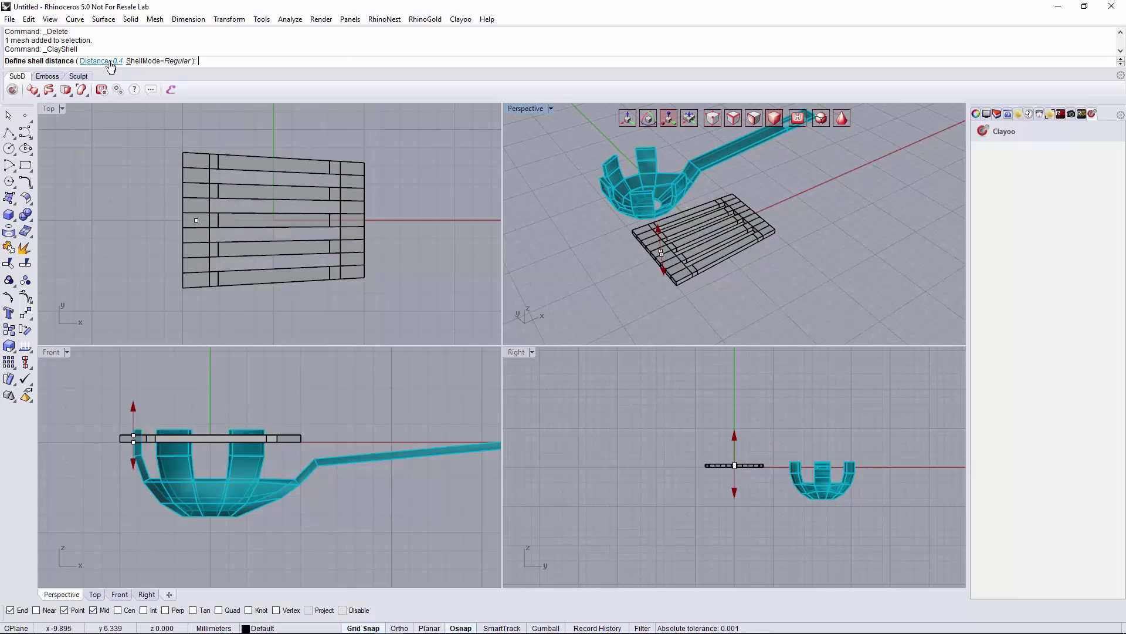
pyautogui.moveTo(629, 264); pyautogui.dragTo(830, 129, button='right')
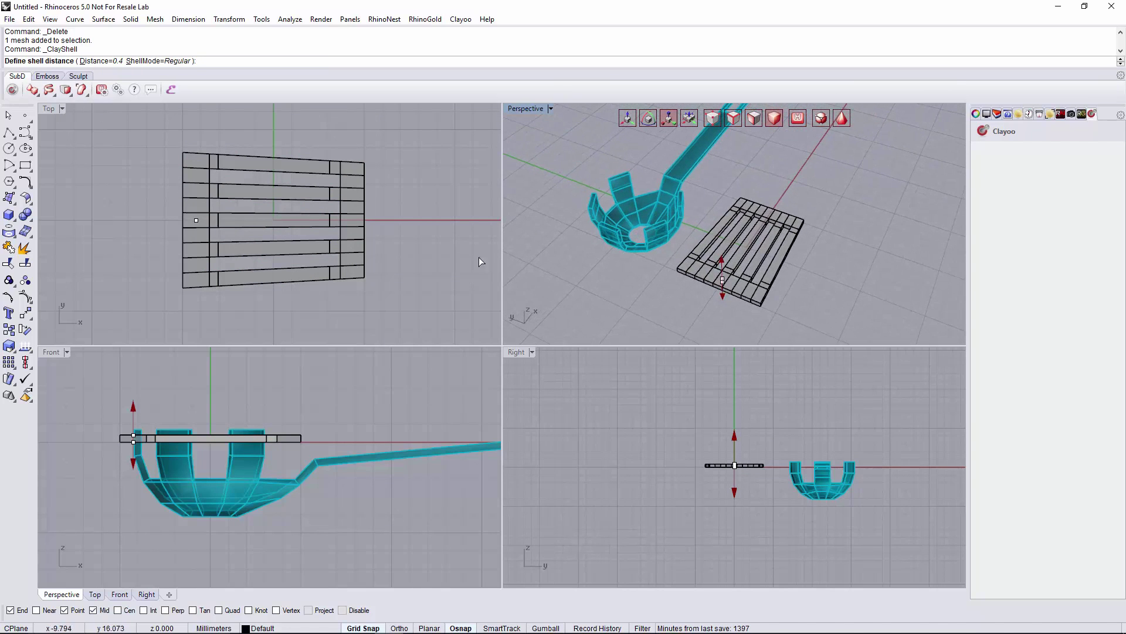
pyautogui.rightClick(423, 266)
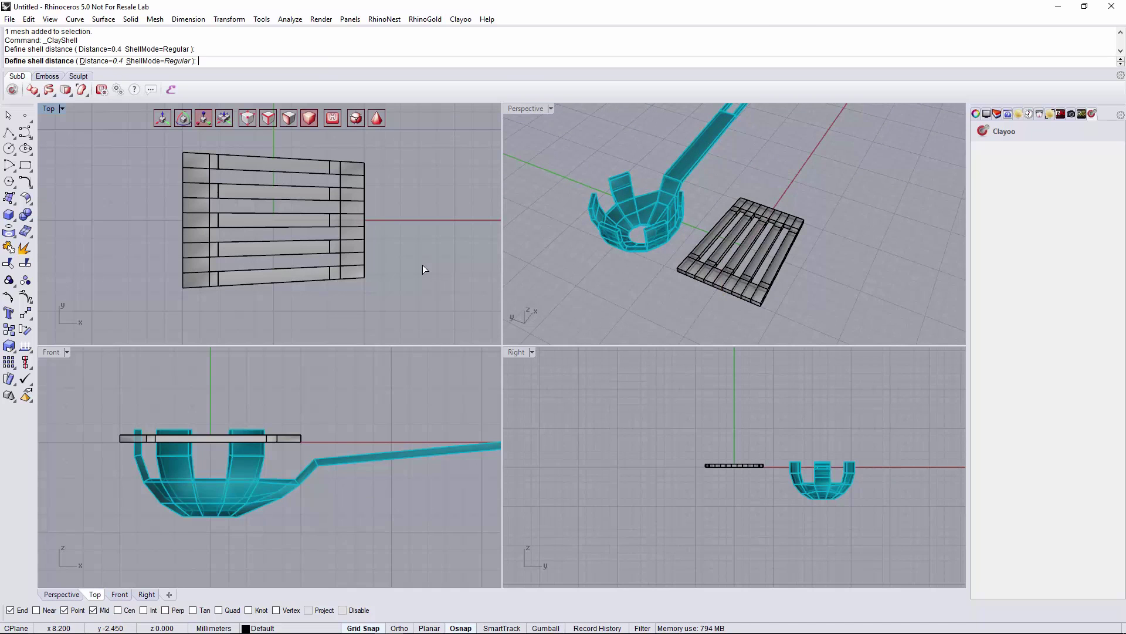
# Step: Examine the shelled piece's slot ends and outer corners in smooth display, and return to the faceted display
pyautogui.scroll(3, 753, 319)
pyautogui.moveTo(753, 312); pyautogui.dragTo(772, 202, button='right')
pyautogui.scroll(3, 782, 209)
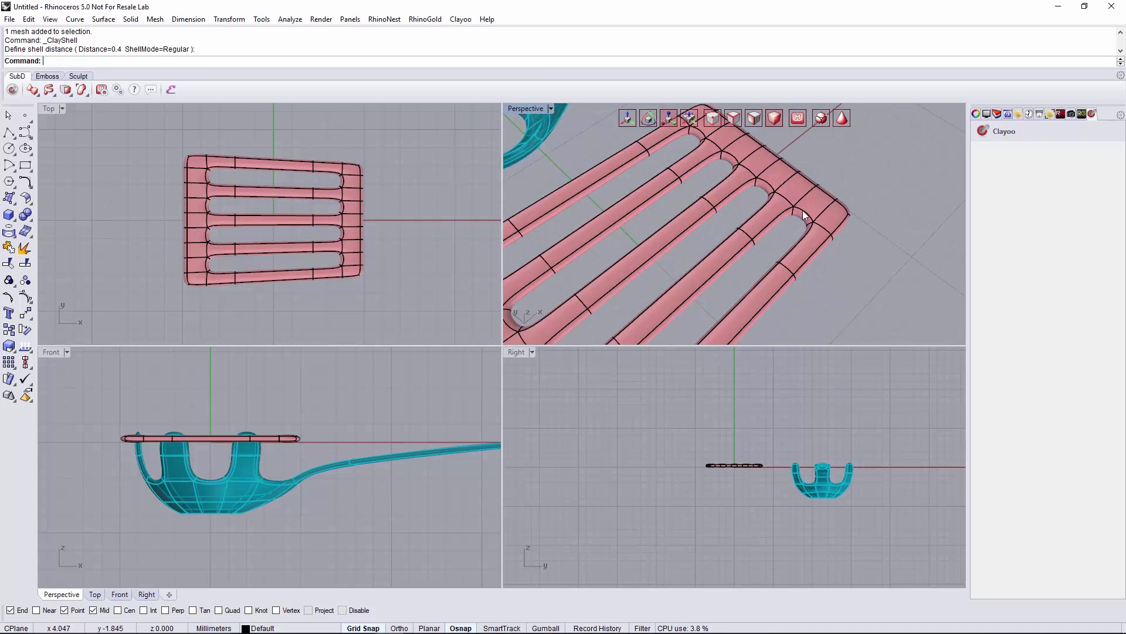
pyautogui.keyDown('shift'); pyautogui.moveTo(734, 309); pyautogui.dragTo(814, 142, button='right'); pyautogui.keyUp('shift')
pyautogui.click(669, 305)
pyautogui.press('Escape')
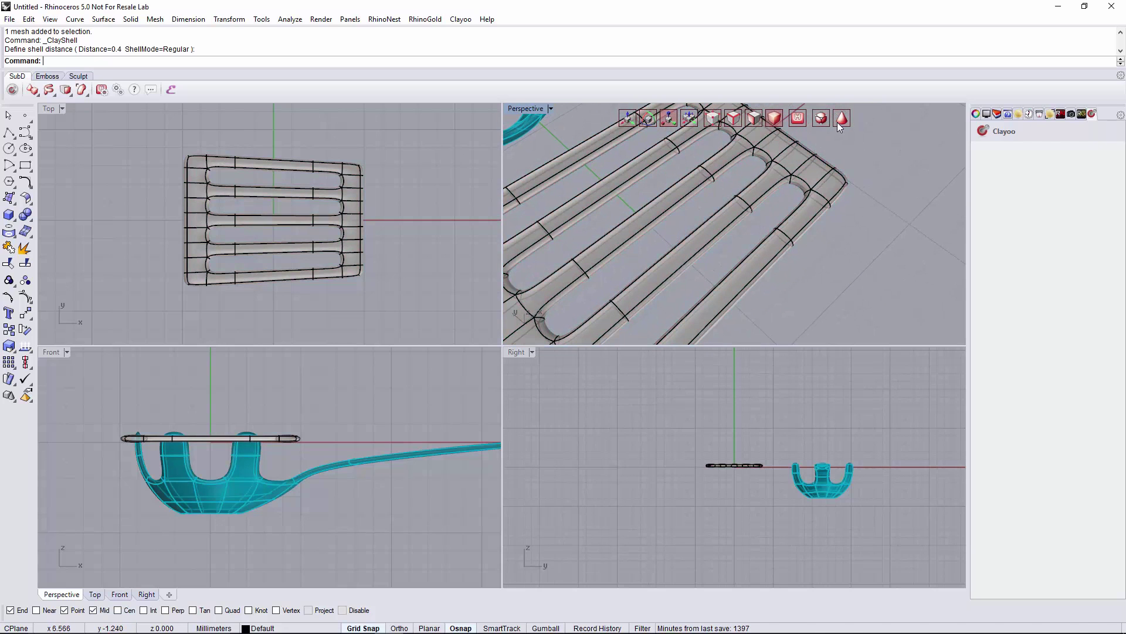
pyautogui.click(837, 122)
# Step: Divide the inner side walls of all four slots with a loop running around each slot midway through the thickness
pyautogui.click(752, 210)
pyautogui.keyDown('shift'); pyautogui.moveTo(752, 210); pyautogui.dragTo(782, 236, button='right'); pyautogui.keyUp('shift')
pyautogui.scroll(2, 741, 166)
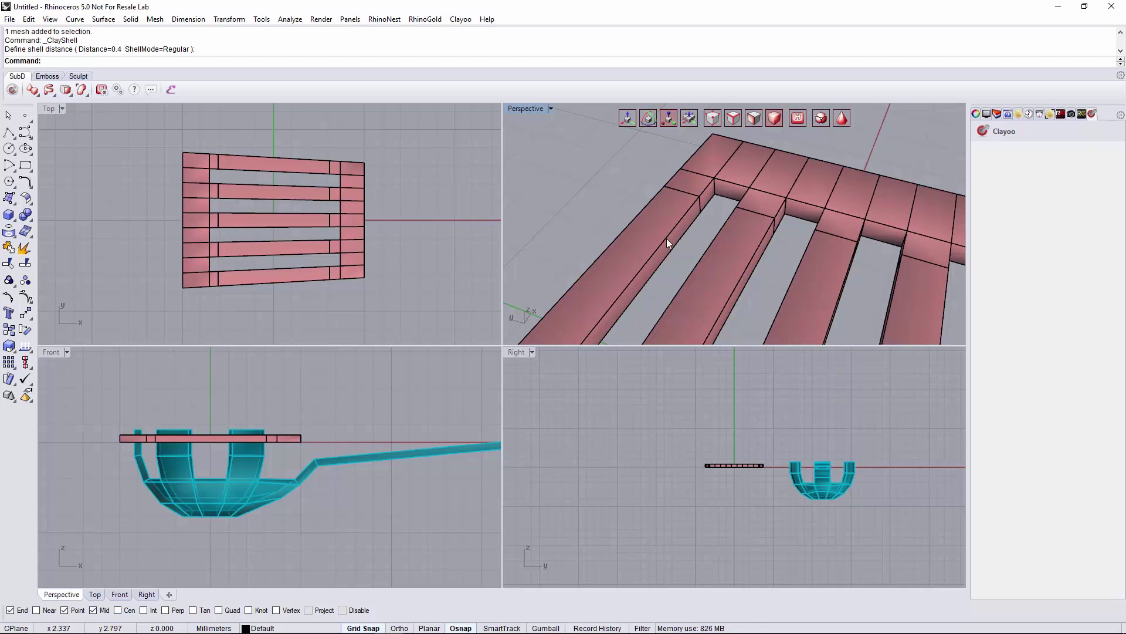
pyautogui.press('Escape')
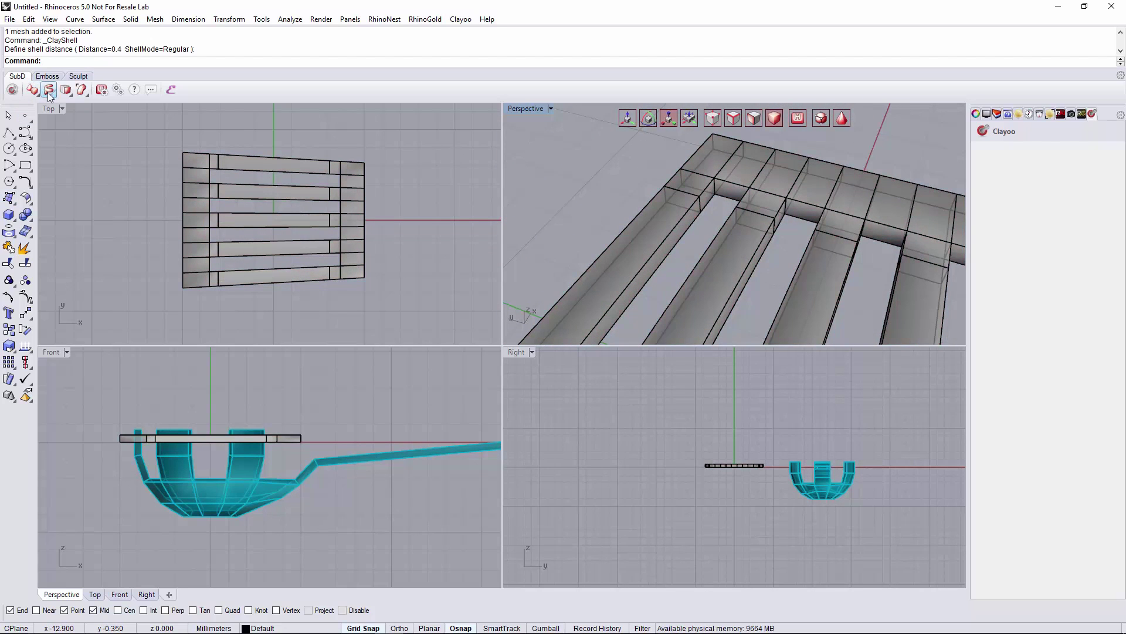
pyautogui.click(67, 96)
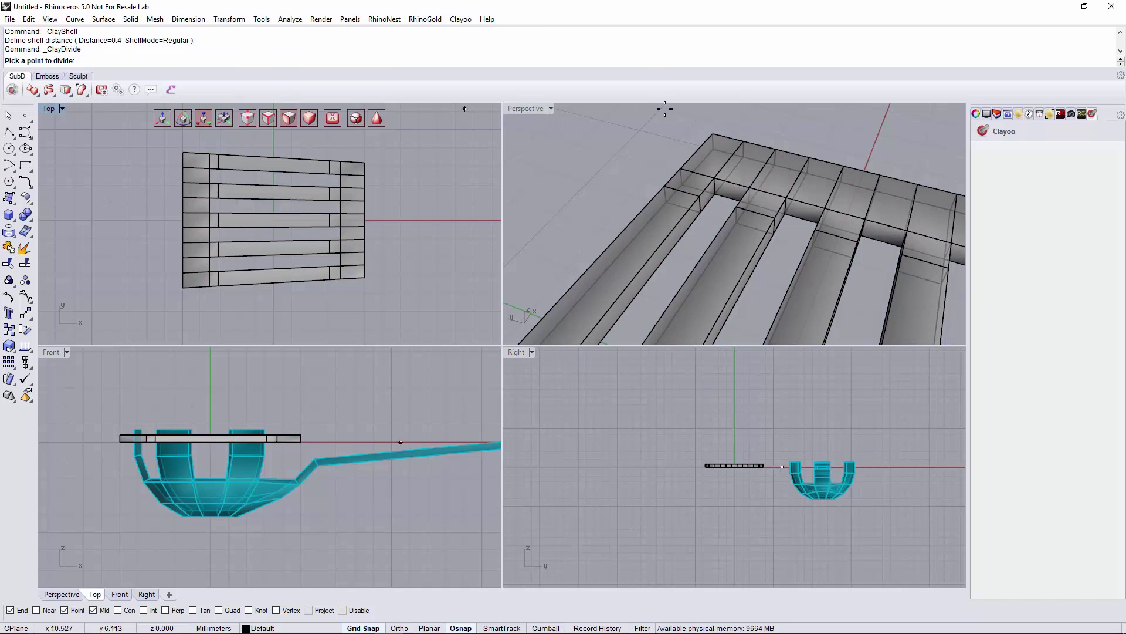
pyautogui.click(713, 187)
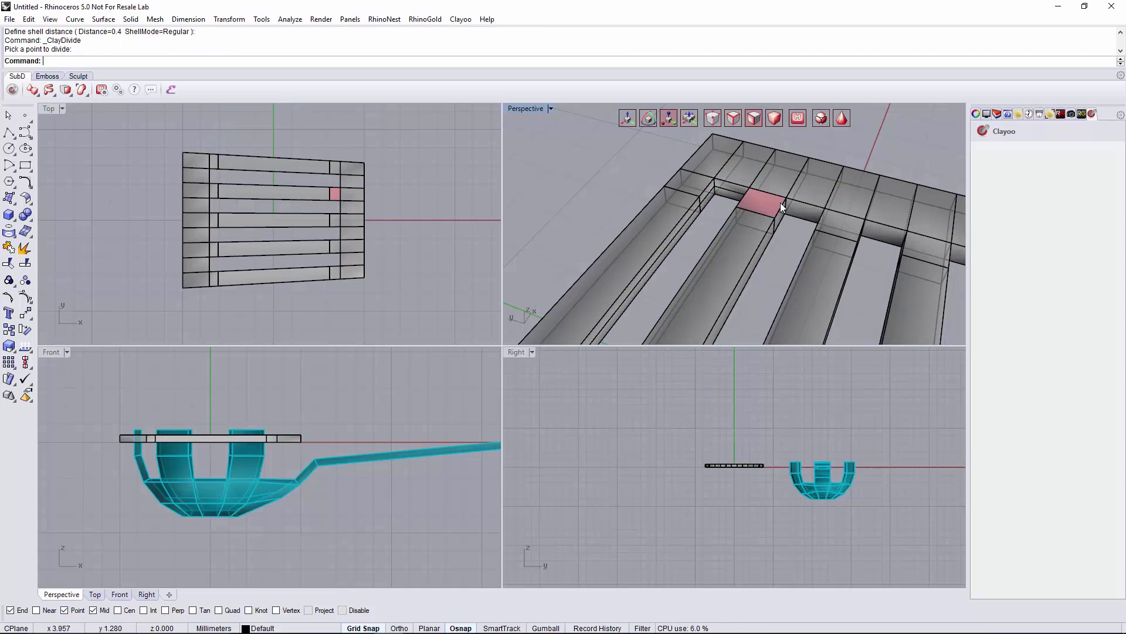
pyautogui.rightClick(790, 208)
pyautogui.click(788, 204)
pyautogui.keyDown('shift'); pyautogui.moveTo(868, 224); pyautogui.dragTo(749, 175, button='right'); pyautogui.keyUp('shift')
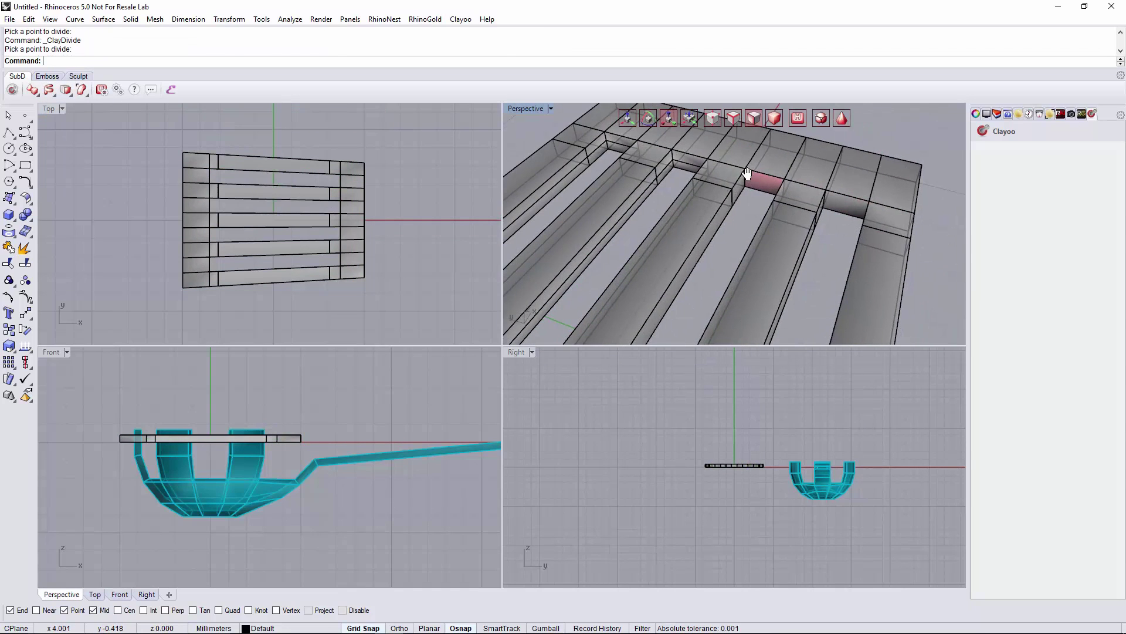
pyautogui.rightClick(747, 173)
pyautogui.click(748, 174)
pyautogui.rightClick(826, 207)
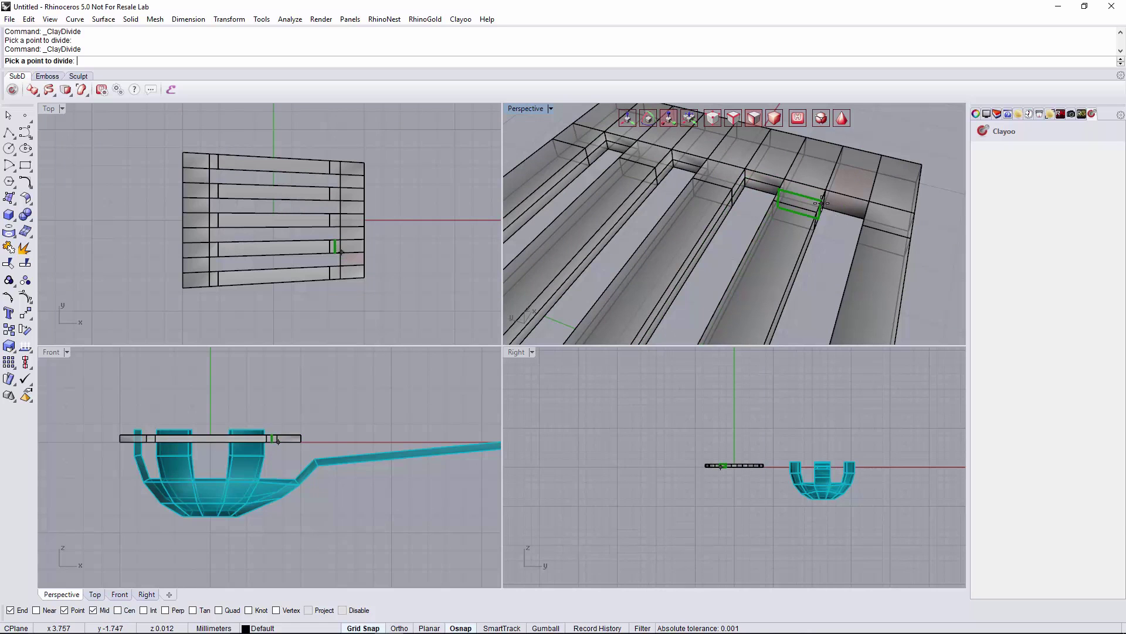
pyautogui.click(829, 203)
pyautogui.scroll(-10, 829, 203)
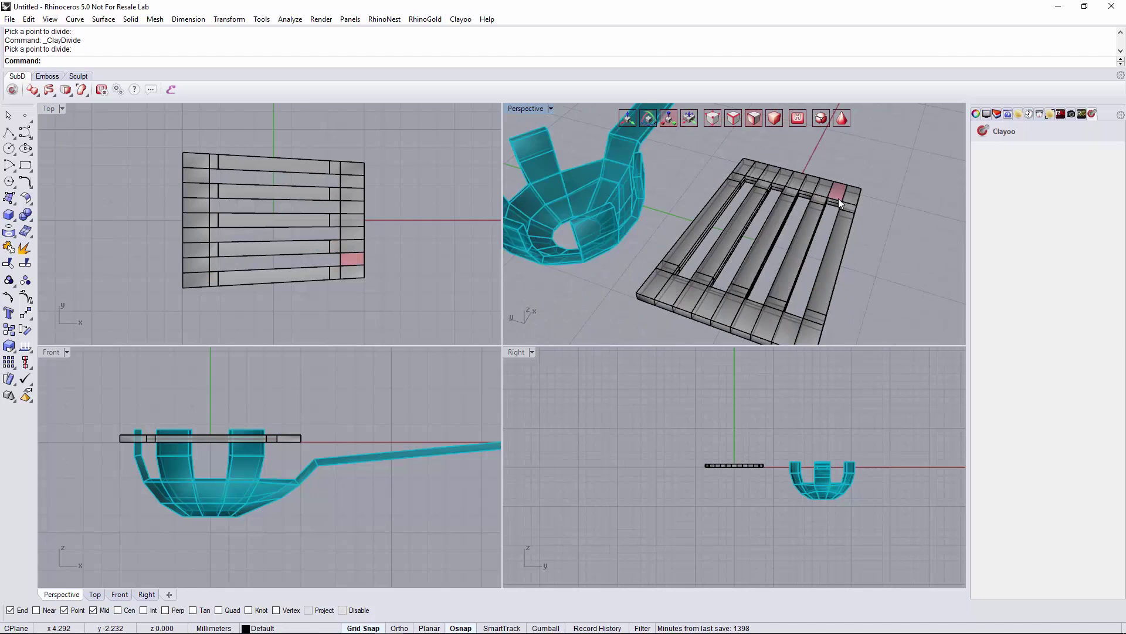
pyautogui.moveTo(839, 198); pyautogui.dragTo(700, 222, button='right')
pyautogui.keyDown('shift'); pyautogui.moveTo(775, 264); pyautogui.dragTo(719, 123, button='right'); pyautogui.keyUp('shift')
pyautogui.scroll(-6, 674, 201)
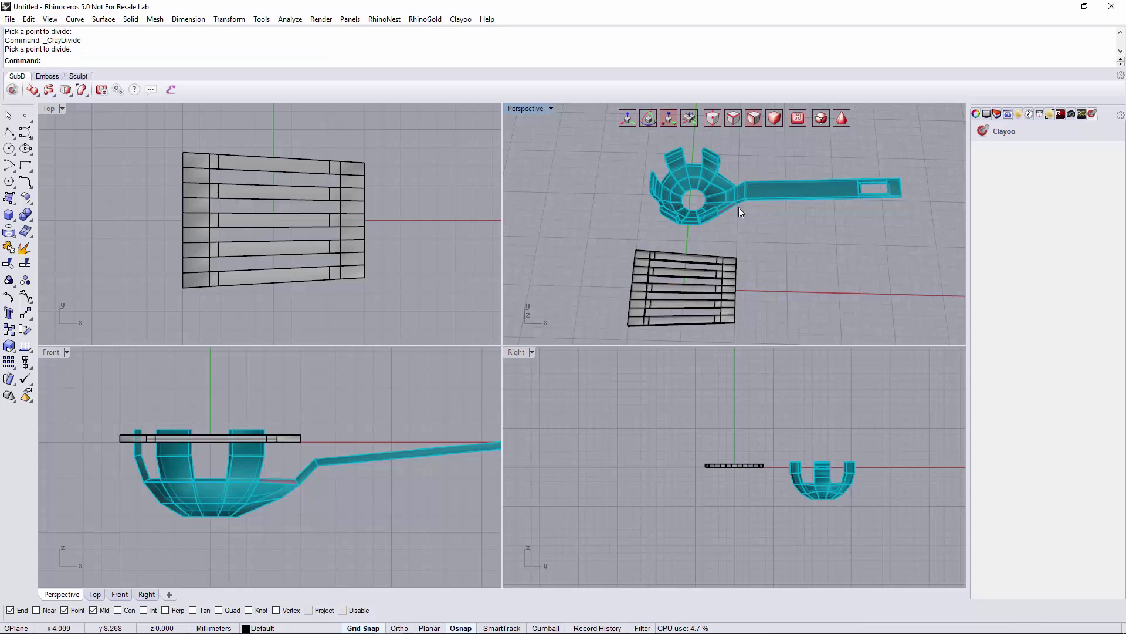
pyautogui.keyDown('shift'); pyautogui.moveTo(659, 176); pyautogui.dragTo(634, 346, button='right'); pyautogui.keyUp('shift')
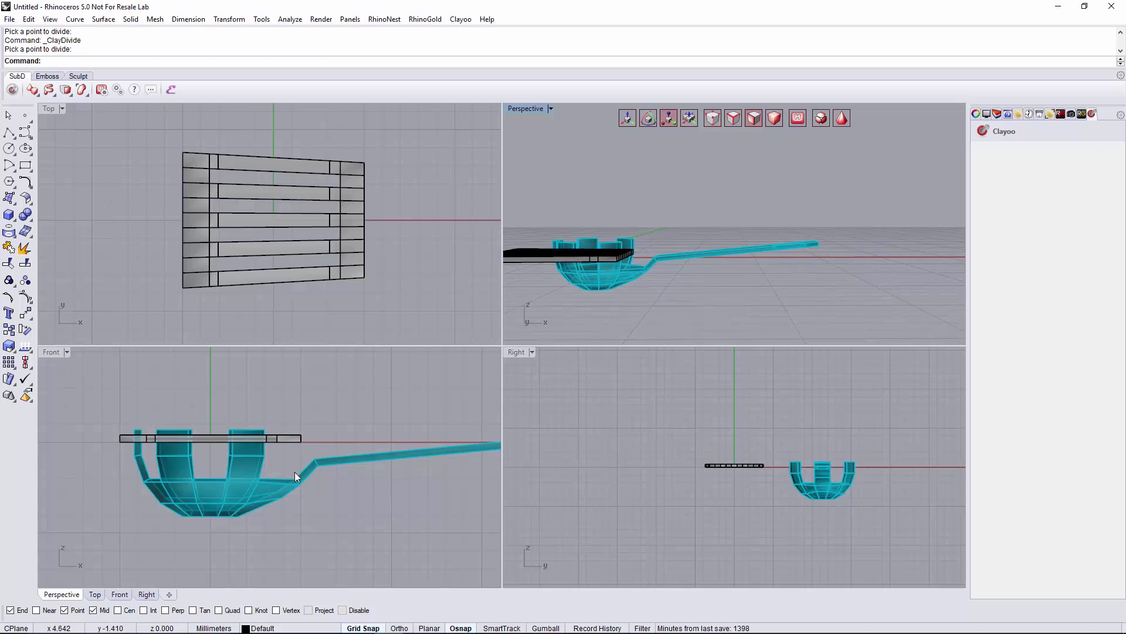
pyautogui.click(295, 516)
pyautogui.scroll(-4, 304, 452)
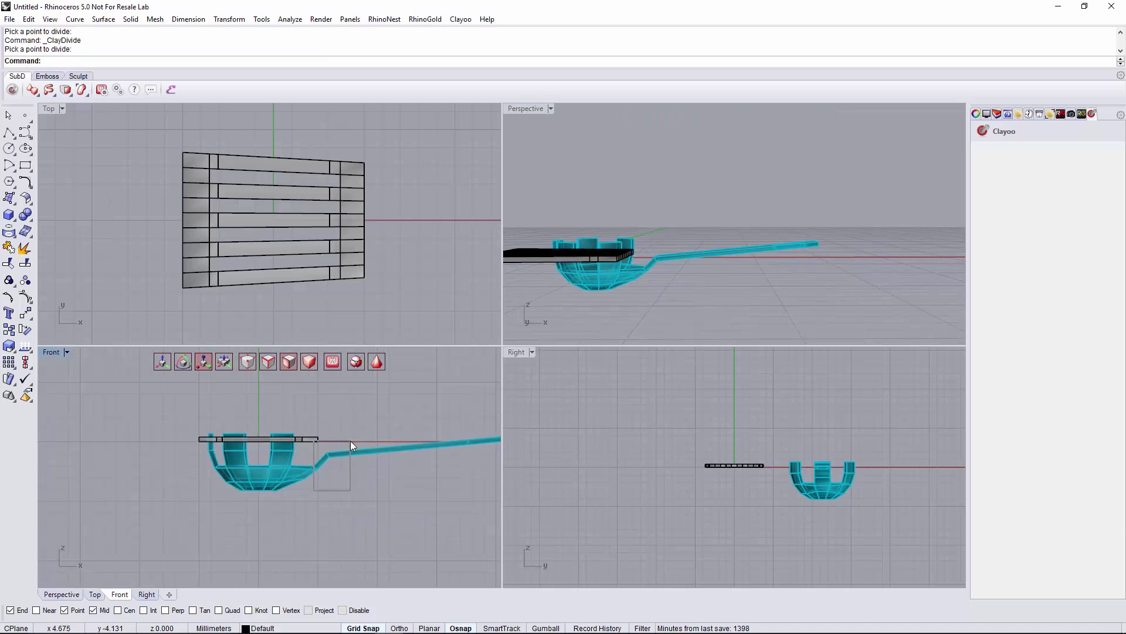
pyautogui.moveTo(415, 439); pyautogui.dragTo(460, 424)
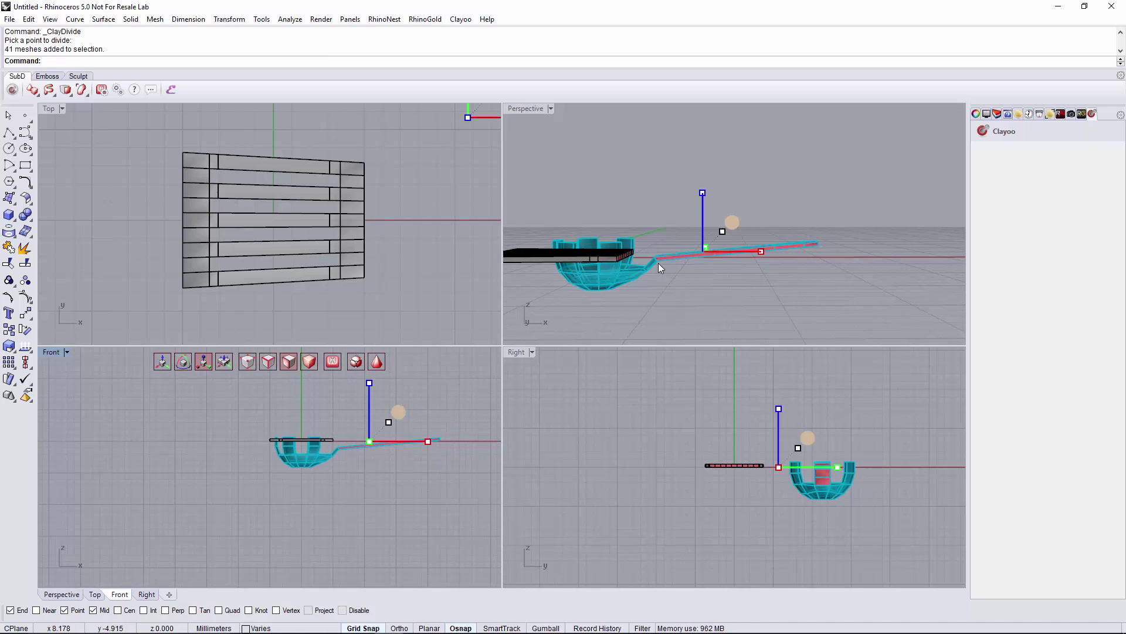
pyautogui.moveTo(658, 264); pyautogui.dragTo(679, 292, button='right')
pyautogui.scroll(6, 685, 244)
pyautogui.keyDown('shift'); pyautogui.click(646, 239); pyautogui.keyUp('shift')
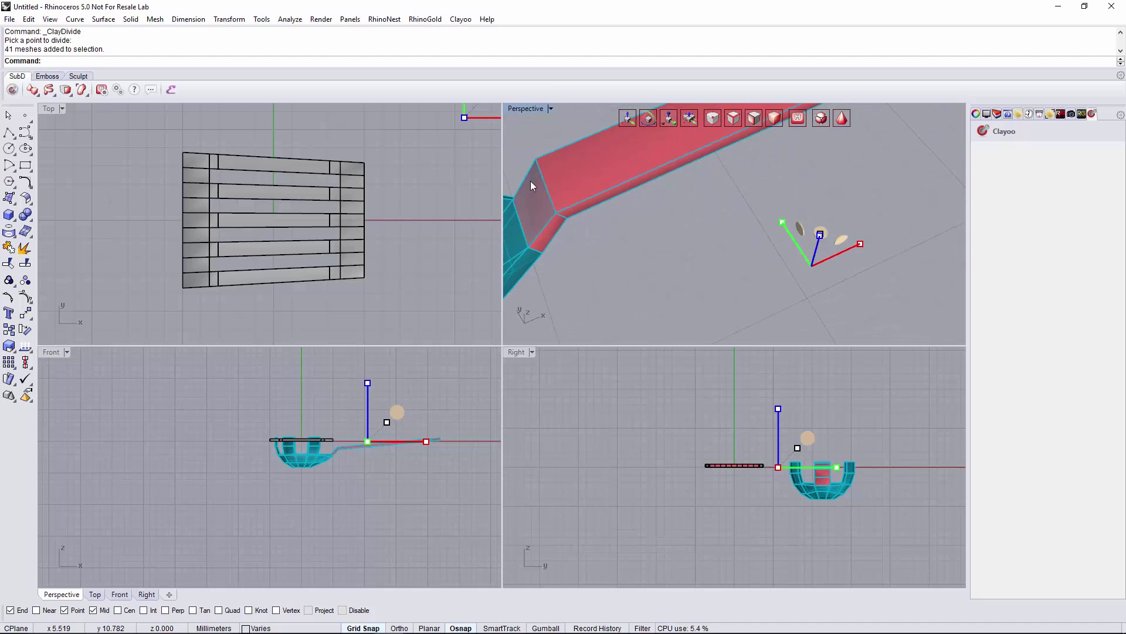
pyautogui.keyDown('shift'); pyautogui.moveTo(530, 181); pyautogui.dragTo(896, 234, button='right'); pyautogui.keyUp('shift')
pyautogui.moveTo(788, 250)
pyautogui.mouseDown(button='right')
pyautogui.moveTo(716, 251)
pyautogui.moveTo(754, 214)
pyautogui.moveTo(765, 231)
pyautogui.moveTo(720, 247)
pyautogui.moveTo(772, 241)
pyautogui.mouseUp(button='right')
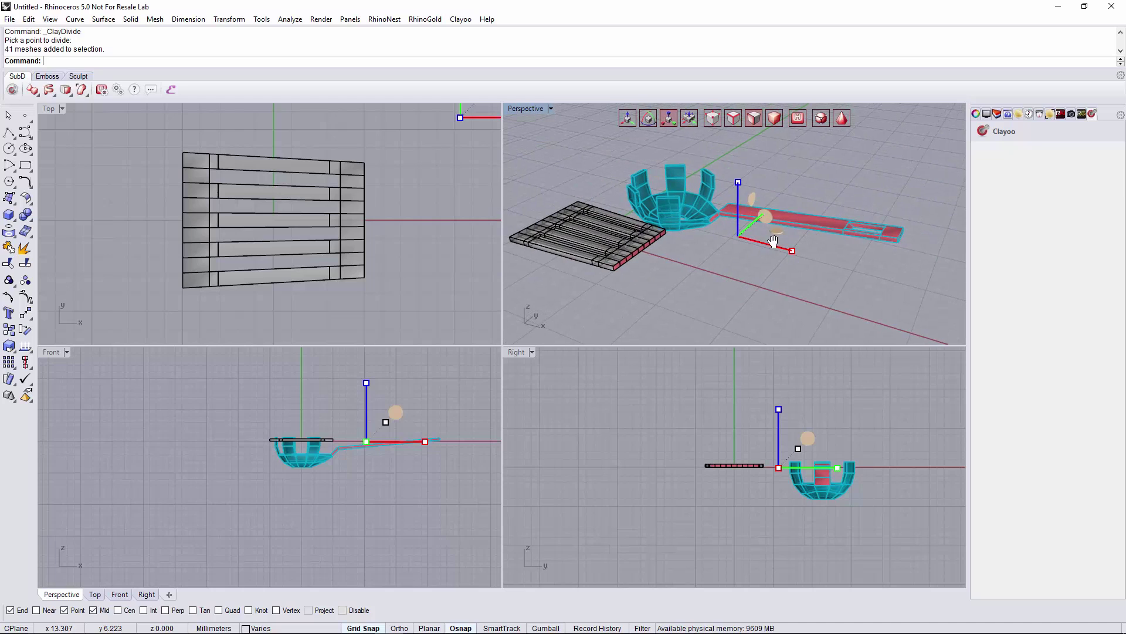
pyautogui.click(68, 92)
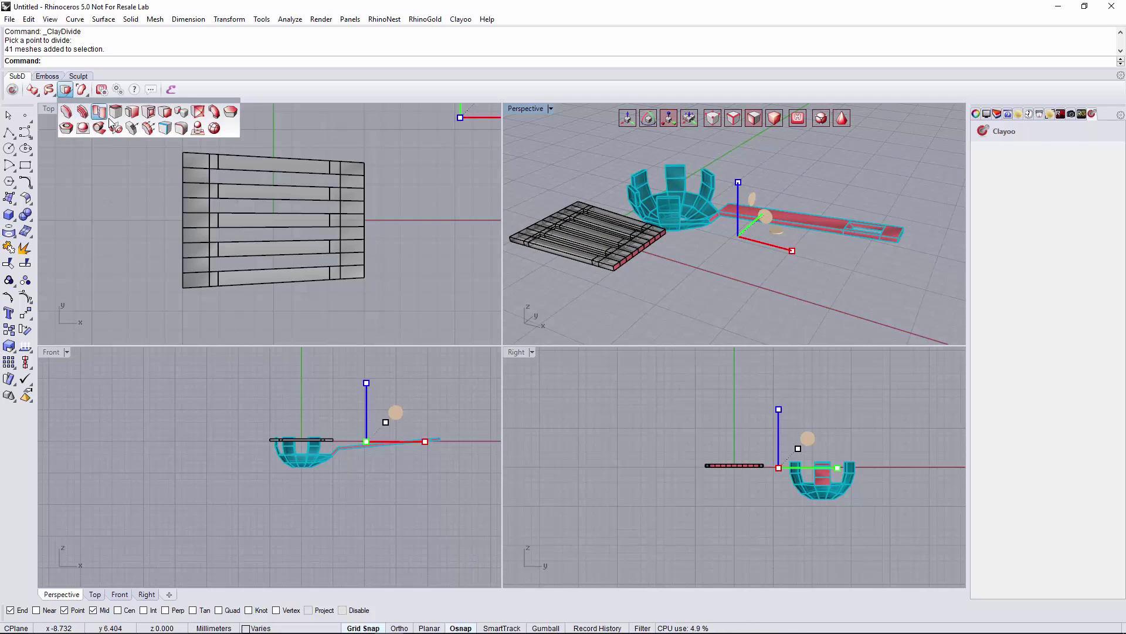
pyautogui.click(129, 115)
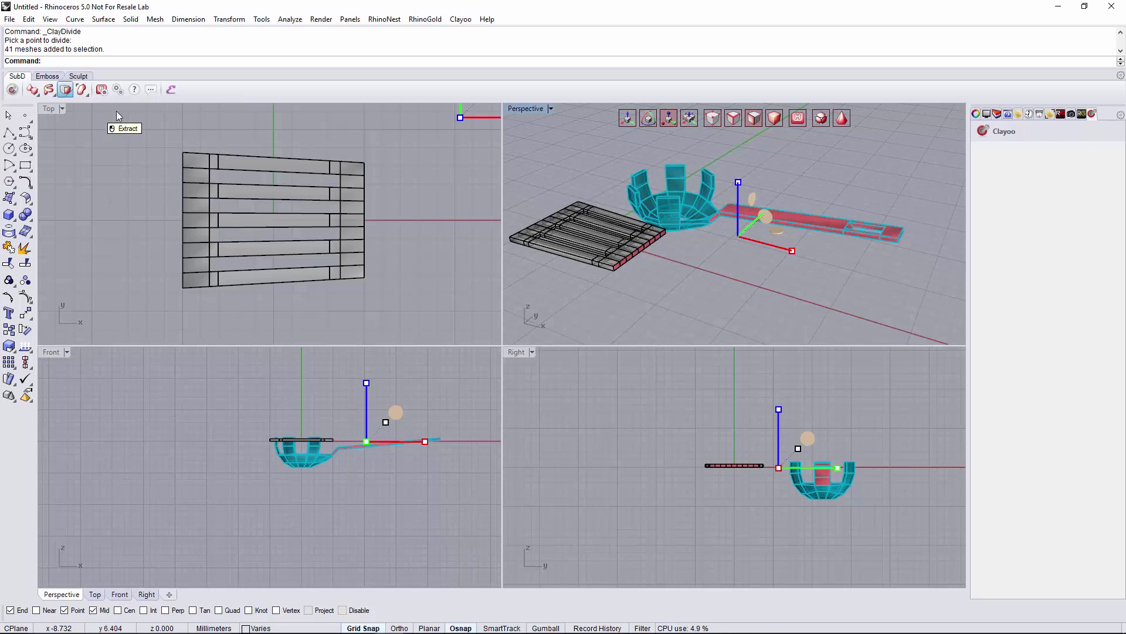
pyautogui.click(51, 61)
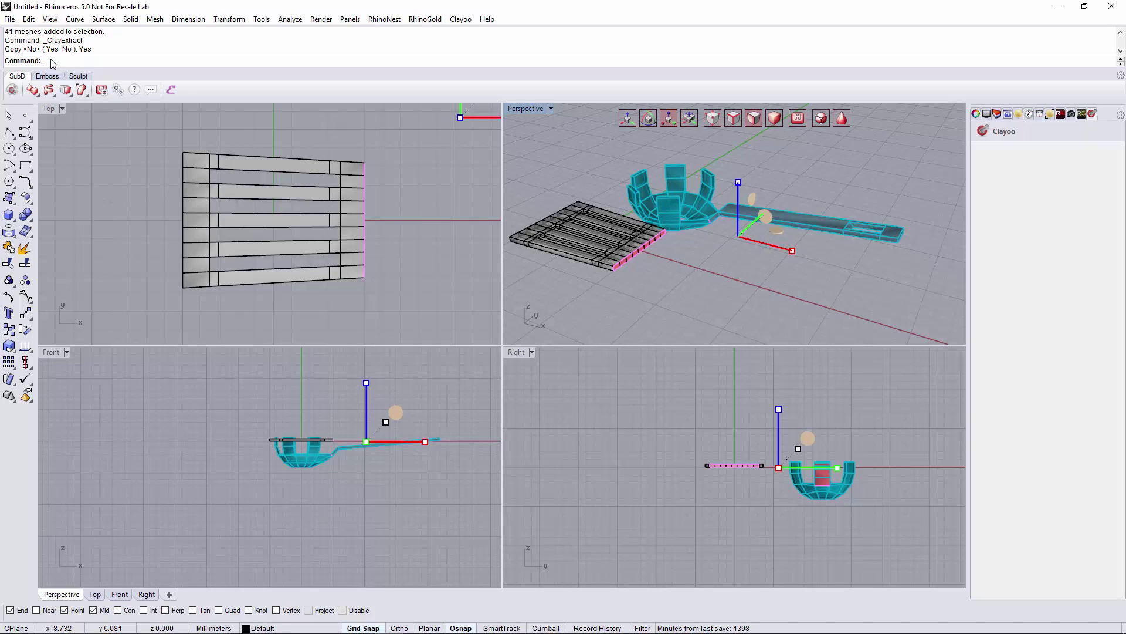
pyautogui.hotkey('ctrl', 'z')
pyautogui.click(427, 265)
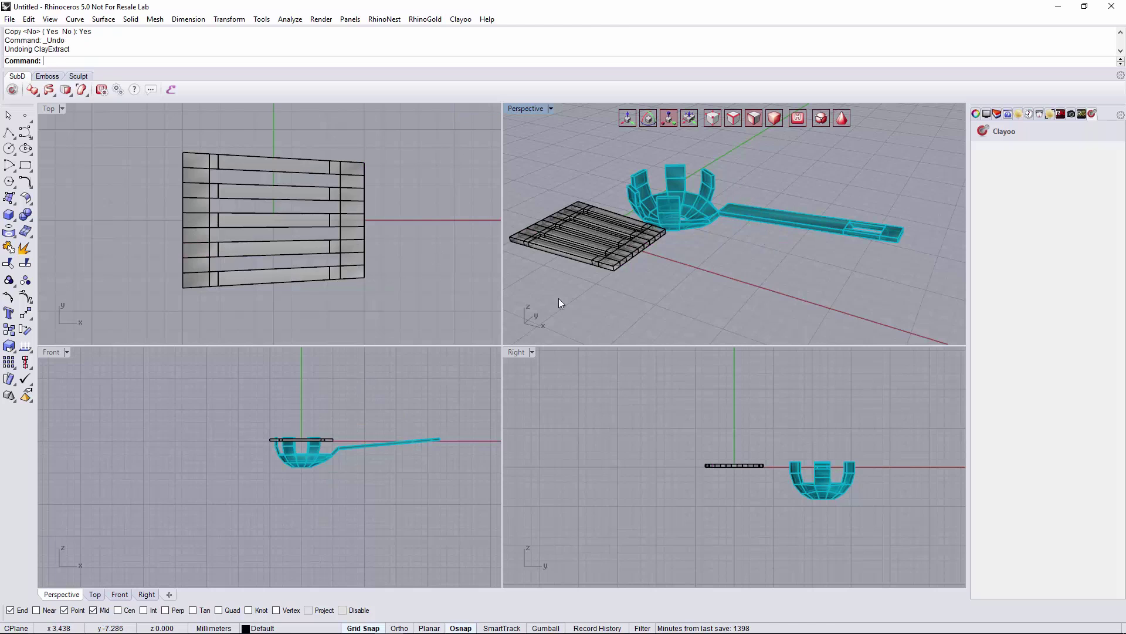
# Step: Select only the faces of the spaghetti spoon's handle and extract them as a copy
pyautogui.click(714, 118)
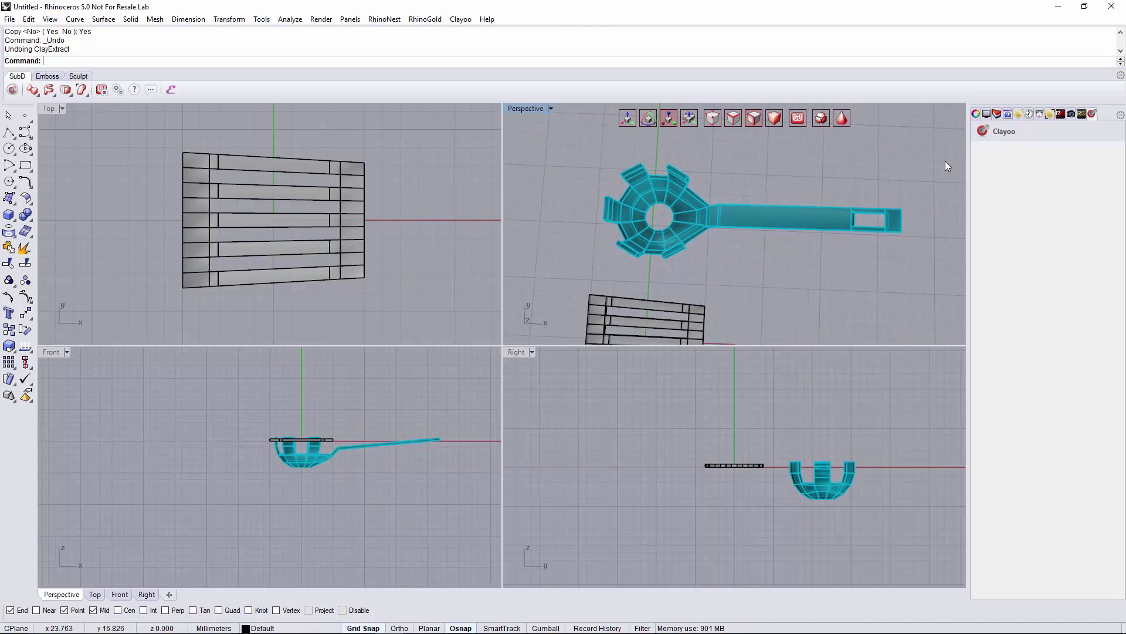
pyautogui.click(714, 254)
pyautogui.click(690, 119)
pyautogui.moveTo(689, 122); pyautogui.dragTo(710, 135, button='right')
pyautogui.moveTo(873, 115); pyautogui.dragTo(583, 174, button='right')
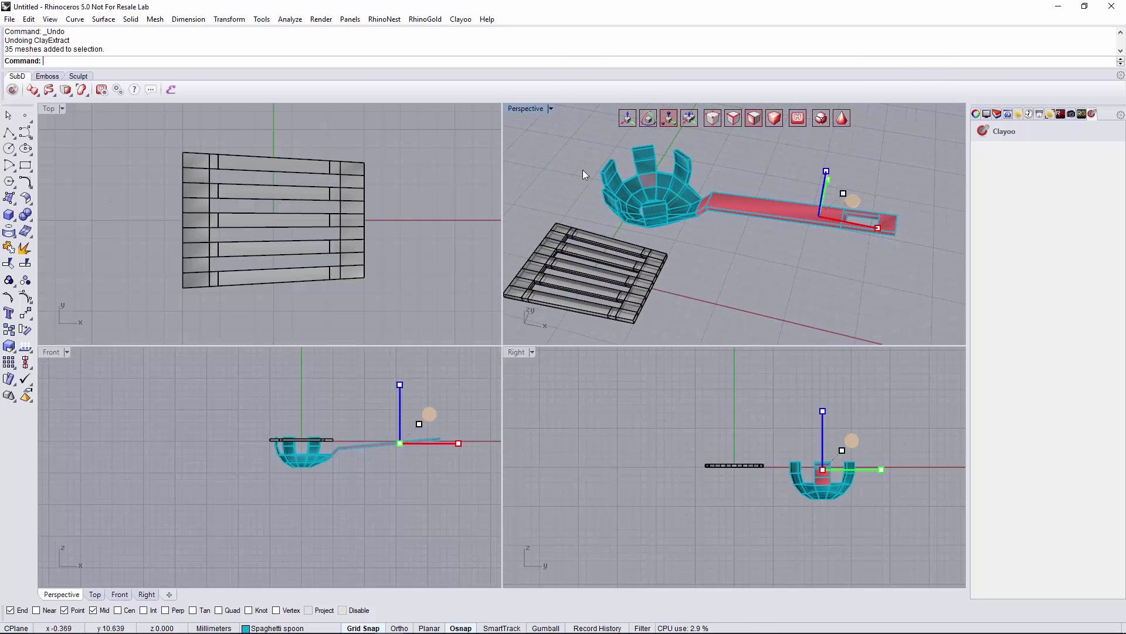
pyautogui.click(71, 94)
pyautogui.click(117, 111)
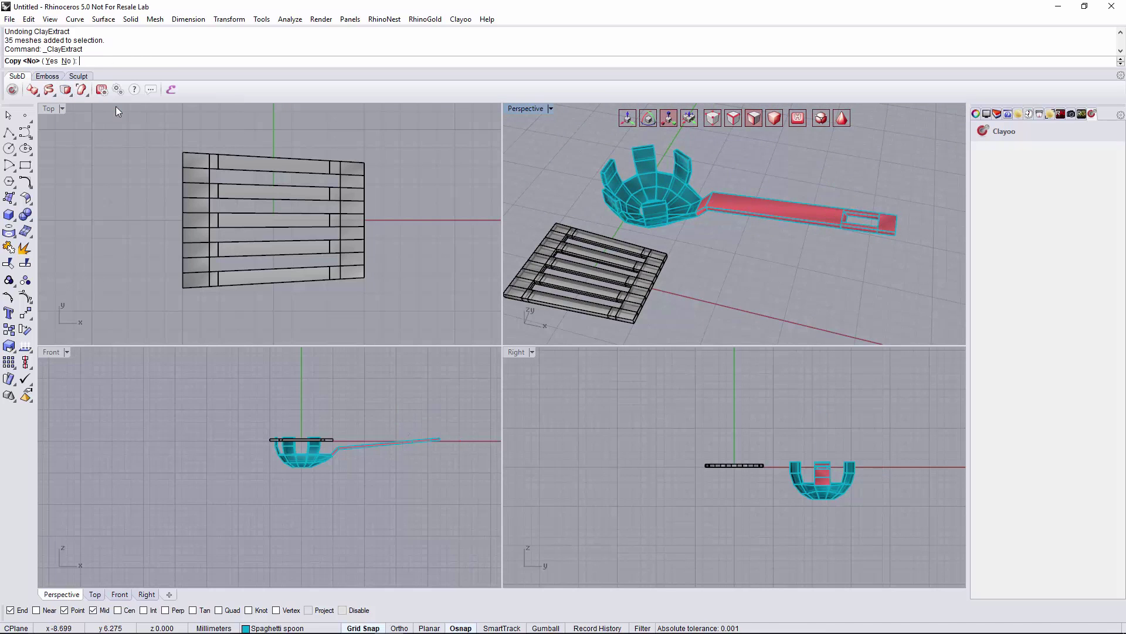
pyautogui.click(49, 61)
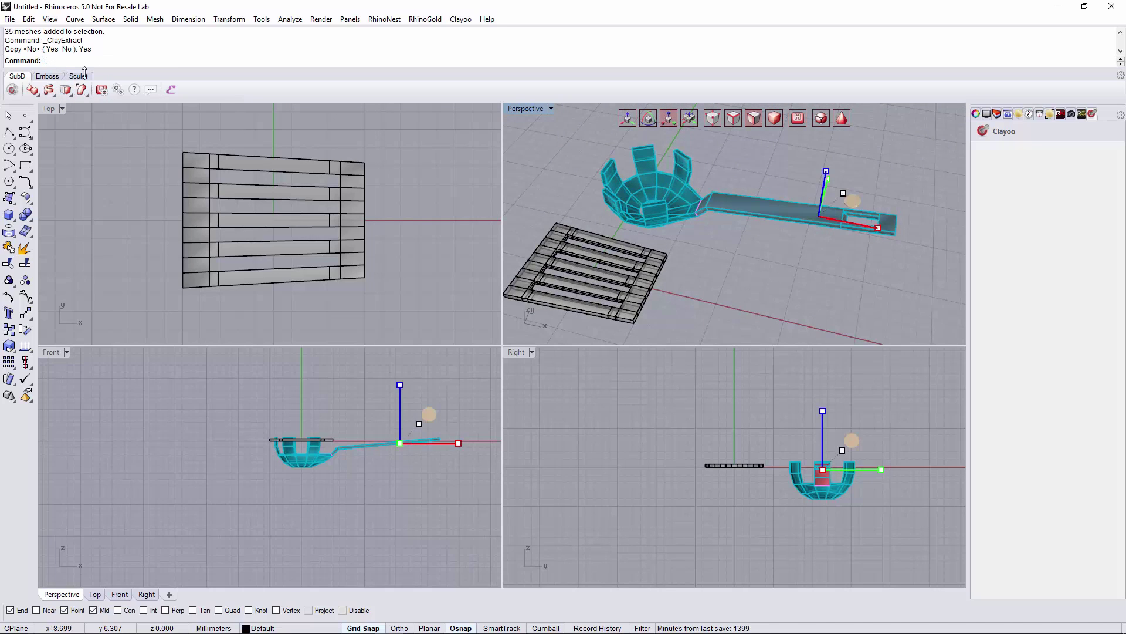
# Step: Switch the manipulator to move mode and send the copied handle to the origin with the GotoCenter command
pyautogui.click(627, 119)
pyautogui.moveTo(739, 216); pyautogui.dragTo(594, 187, button='right')
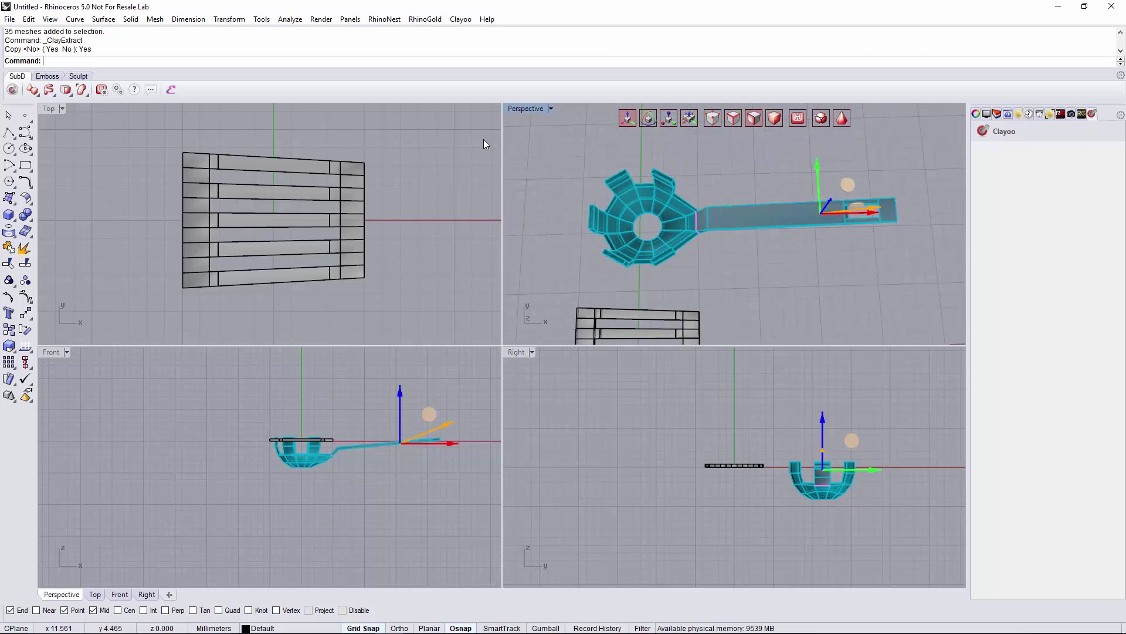
pyautogui.write('GotoCenter')
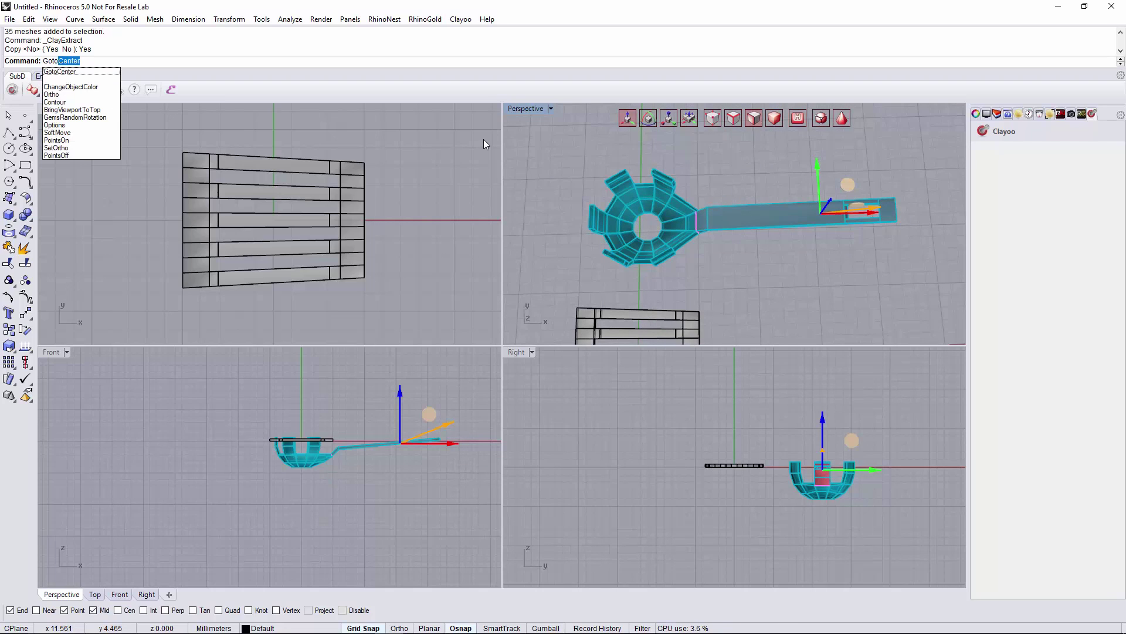
pyautogui.press('Return')
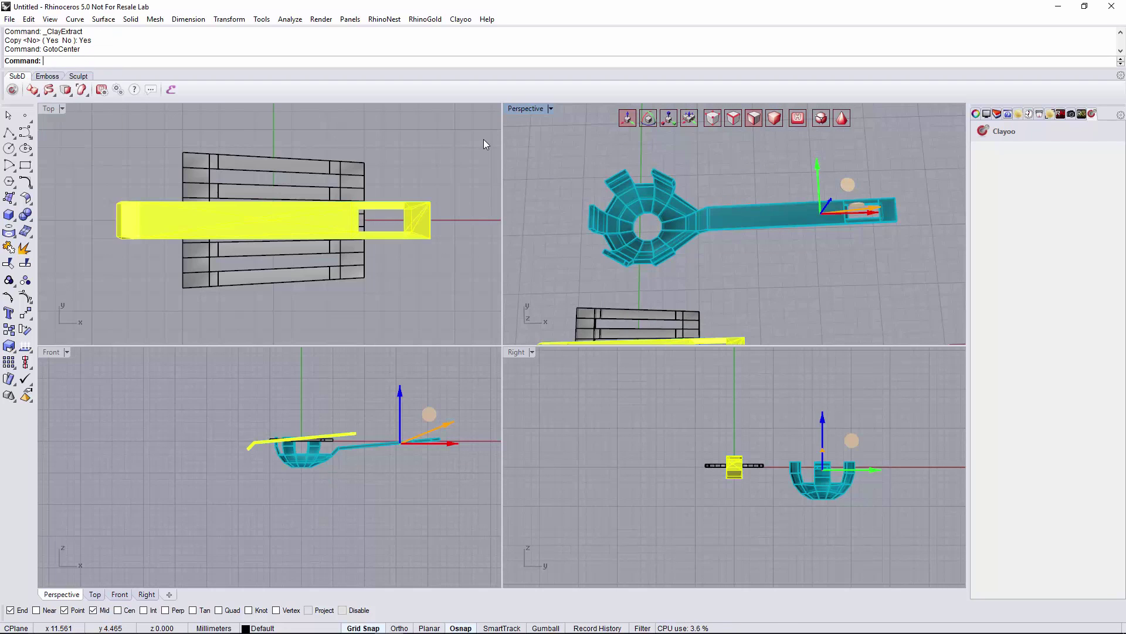
# Step: Move the whole copied handle along X just beyond the spatula head's narrow end, and raise it slightly above the head
pyautogui.scroll(-8, 483, 139)
pyautogui.moveTo(454, 156); pyautogui.dragTo(202, 173, button='right')
pyautogui.scroll(-2, 396, 182)
pyautogui.click(319, 197)
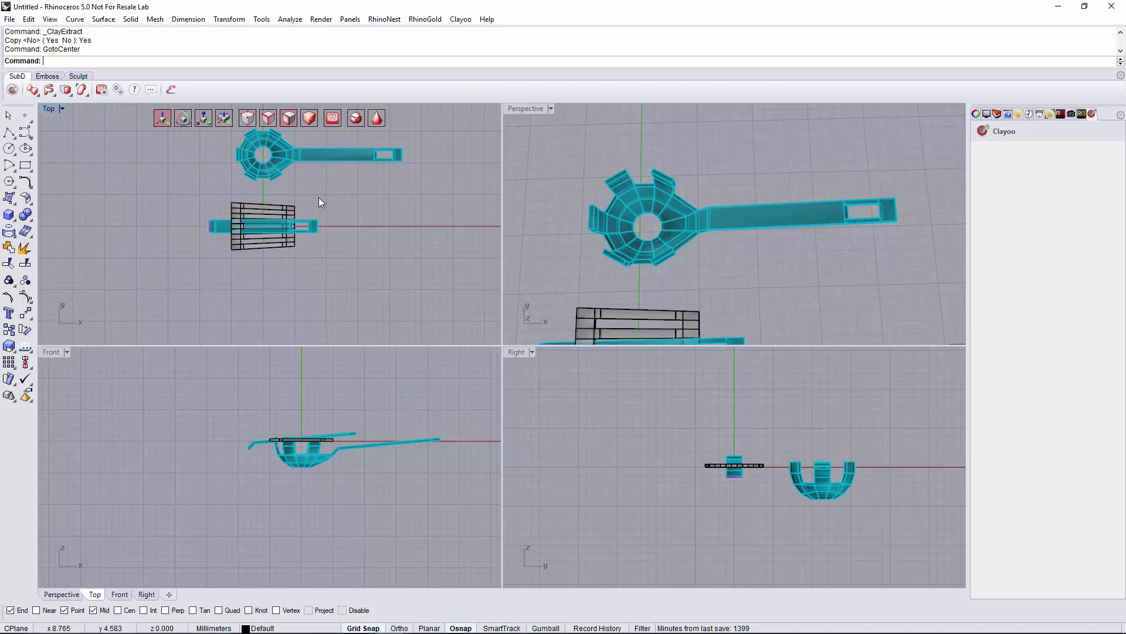
pyautogui.click(308, 229)
pyautogui.click(204, 200)
pyautogui.click(217, 228)
pyautogui.scroll(3, 218, 227)
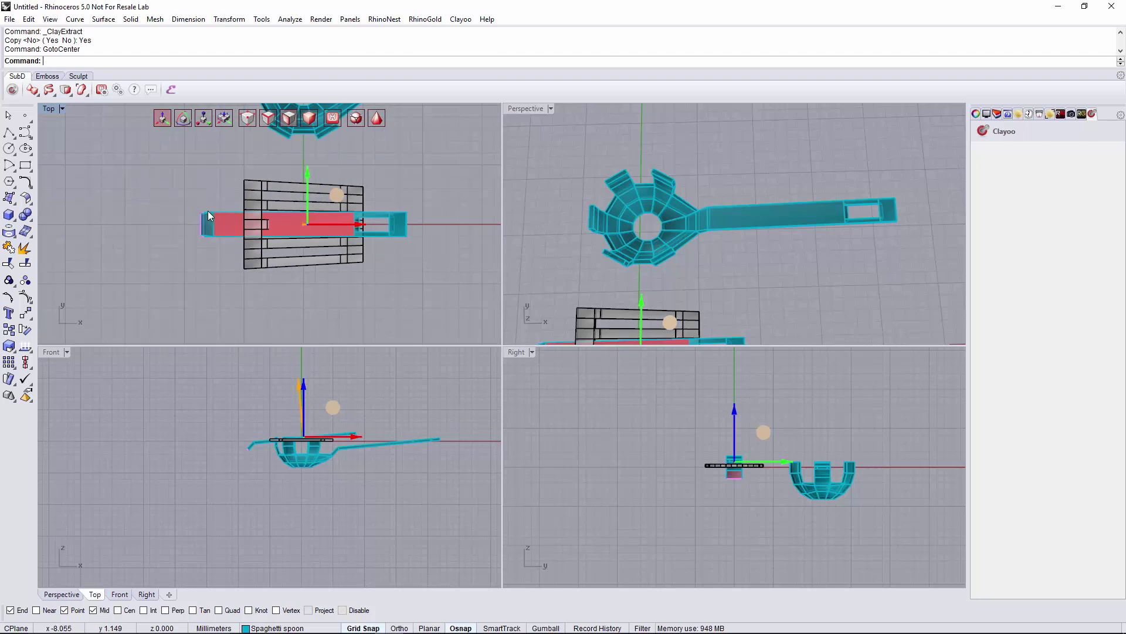
pyautogui.keyDown('shift'); pyautogui.click(405, 231); pyautogui.keyUp('shift')
pyautogui.scroll(-3, 405, 231)
pyautogui.moveTo(408, 227); pyautogui.dragTo(481, 238)
pyautogui.scroll(5, 352, 425)
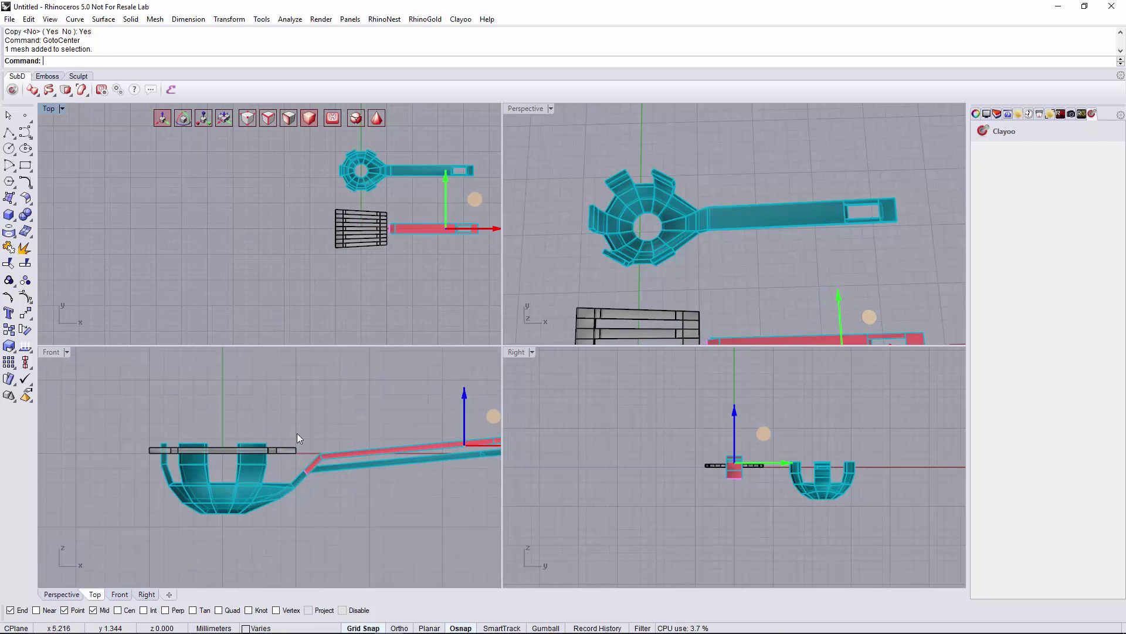
pyautogui.moveTo(382, 417); pyautogui.dragTo(381, 385)
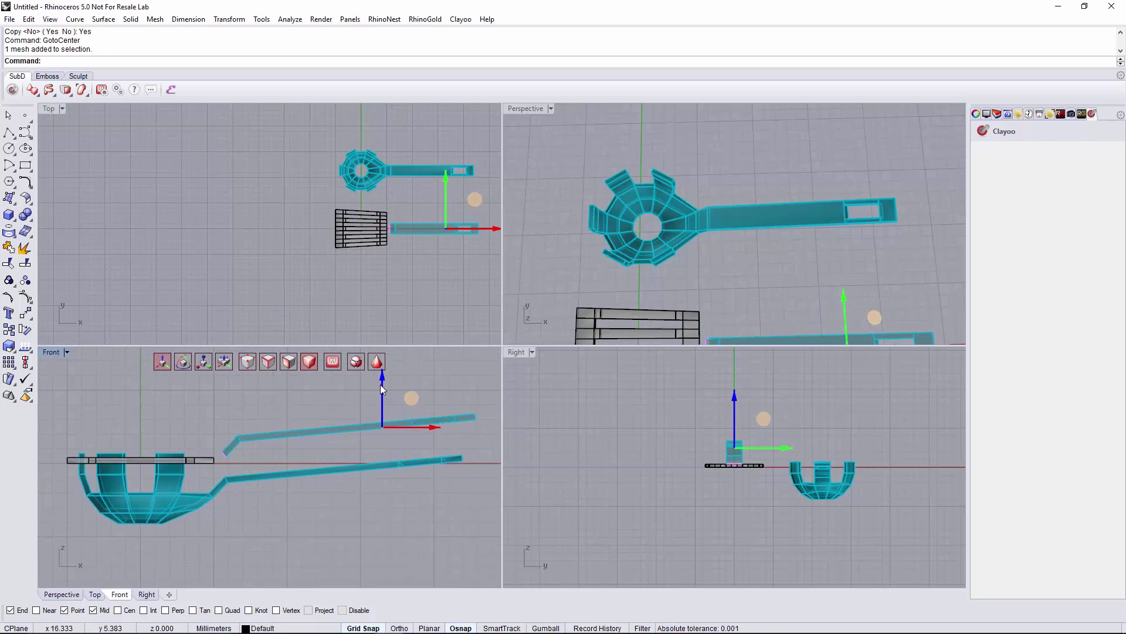
# Step: Change the copied handle to the Default layer and hide the spaghetti spoon layer
pyautogui.moveTo(692, 276)
pyautogui.mouseDown(button='right')
pyautogui.moveTo(719, 264)
pyautogui.moveTo(698, 212)
pyautogui.moveTo(633, 196)
pyautogui.moveTo(956, 170)
pyautogui.moveTo(614, 195)
pyautogui.moveTo(642, 218)
pyautogui.moveTo(672, 193)
pyautogui.moveTo(759, 217)
pyautogui.mouseUp(button='right')
pyautogui.scroll(6, 759, 215)
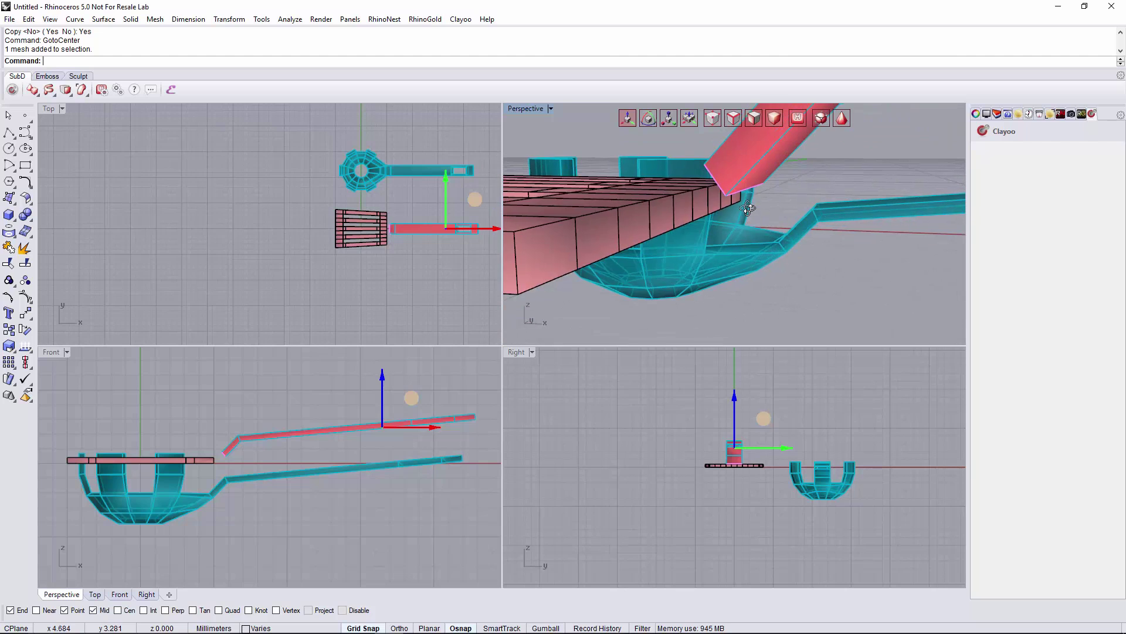
pyautogui.scroll(-3, 755, 212)
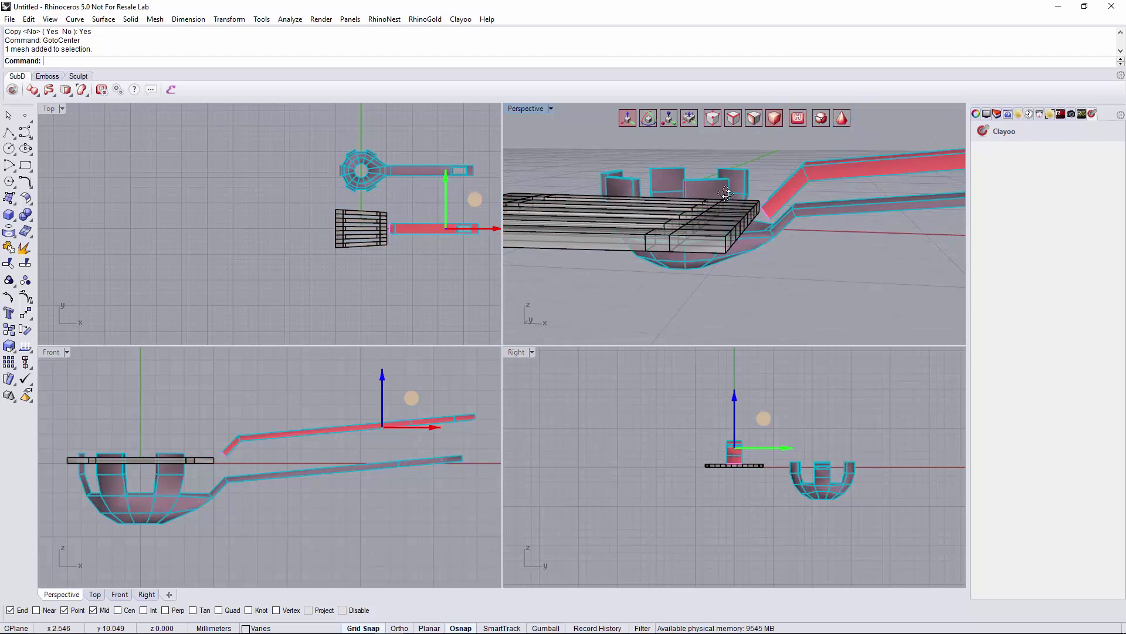
pyautogui.moveTo(742, 201)
pyautogui.mouseDown(button='right')
pyautogui.moveTo(734, 222)
pyautogui.moveTo(725, 203)
pyautogui.mouseUp(button='right')
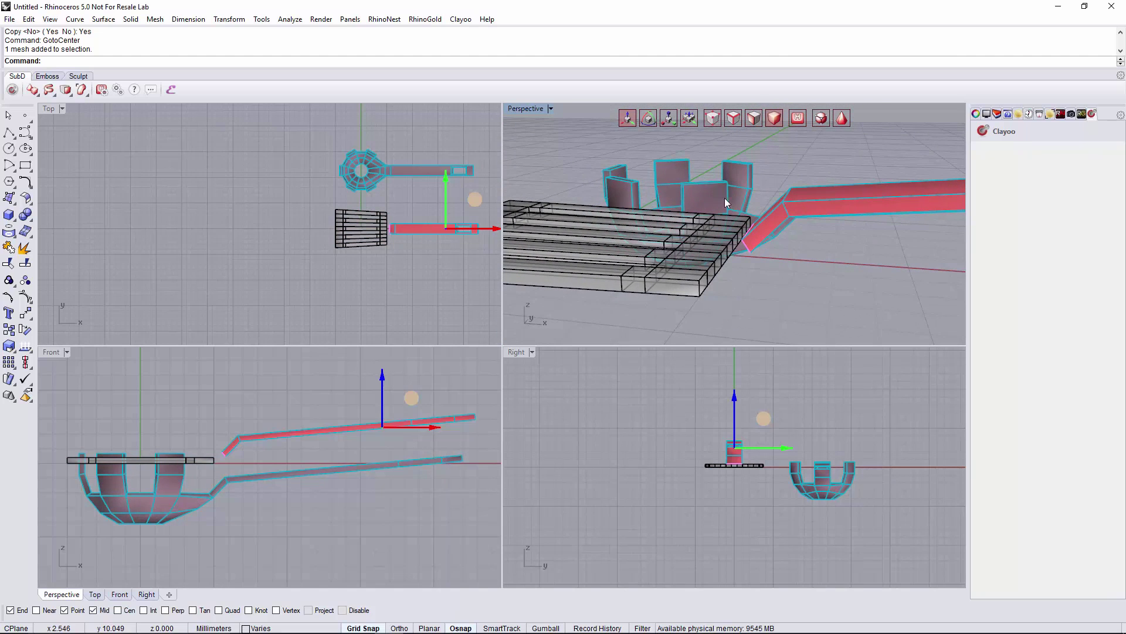
pyautogui.click(998, 113)
pyautogui.rightClick(1004, 155)
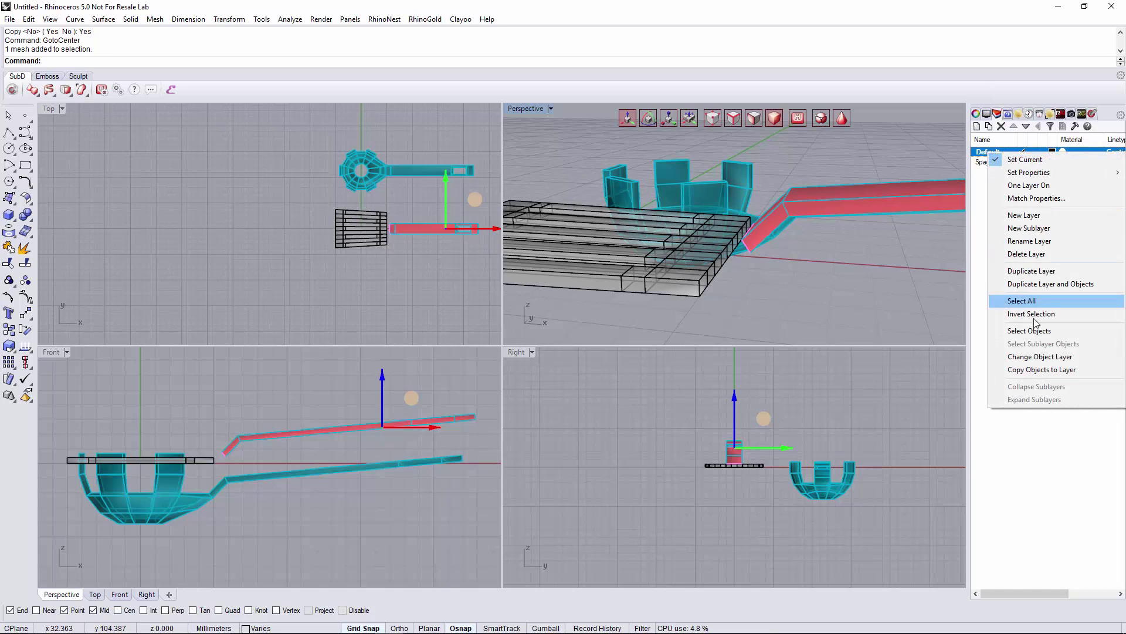
pyautogui.click(1045, 357)
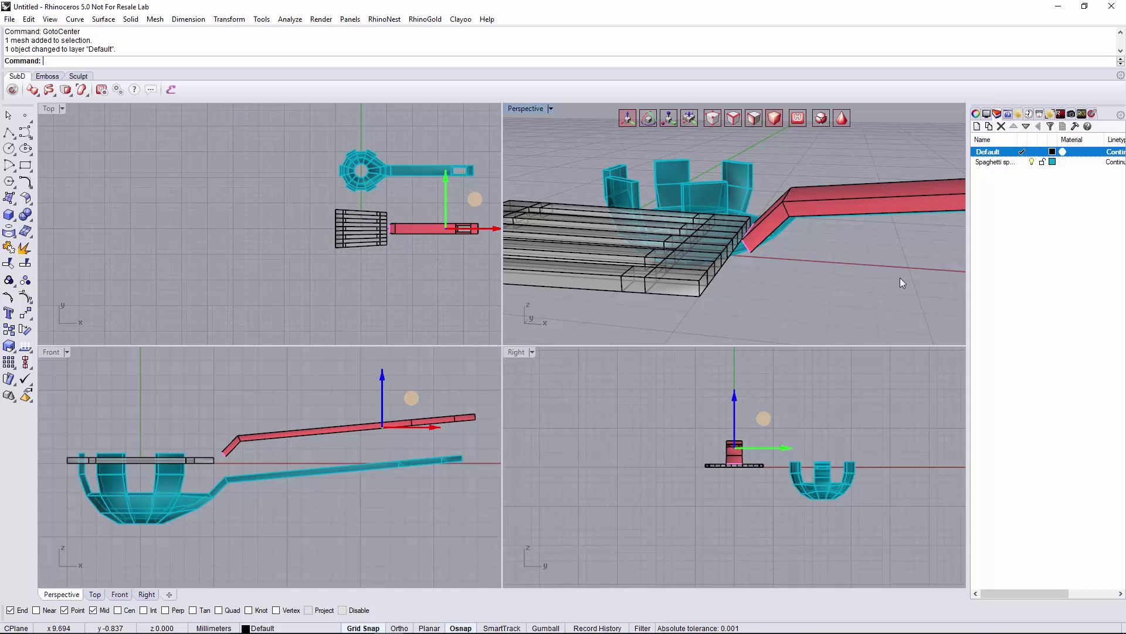
pyautogui.click(1032, 161)
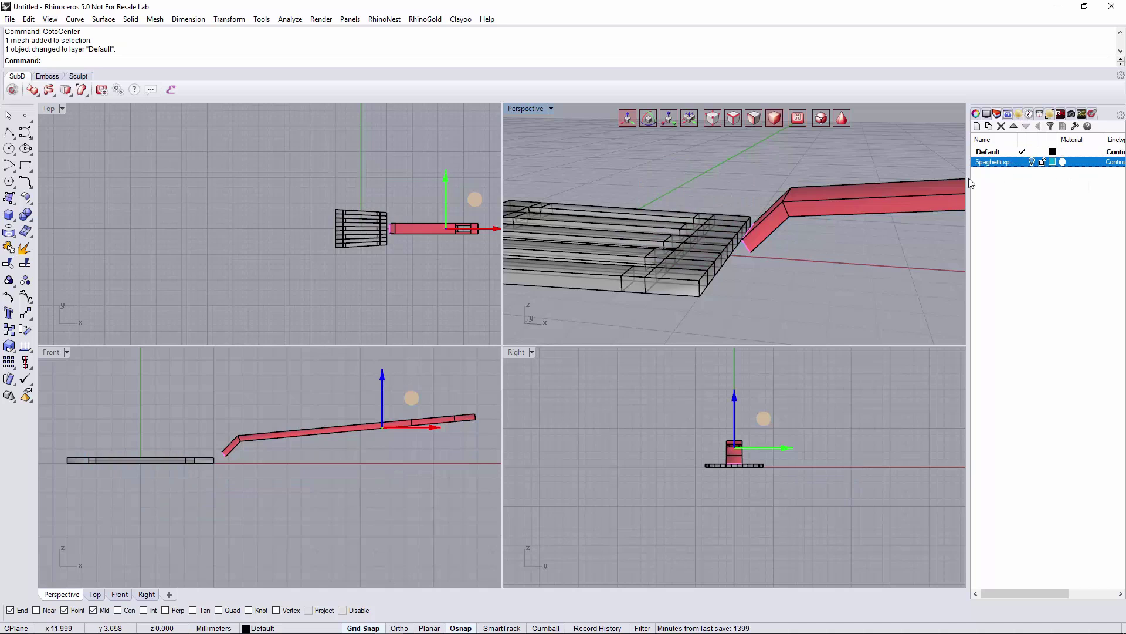
# Step: Preview the spatula head and handle in smooth display, and return to the faceted box display
pyautogui.moveTo(741, 230)
pyautogui.mouseDown(button='right')
pyautogui.moveTo(756, 226)
pyautogui.moveTo(745, 262)
pyautogui.moveTo(778, 260)
pyautogui.moveTo(743, 244)
pyautogui.mouseUp(button='right')
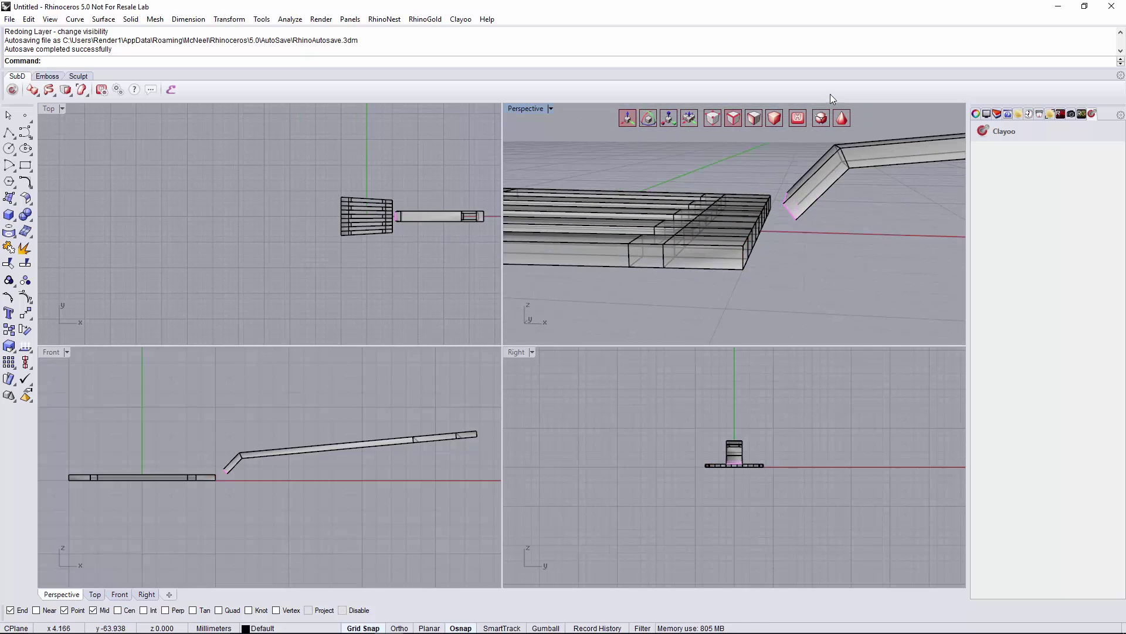
pyautogui.click(840, 118)
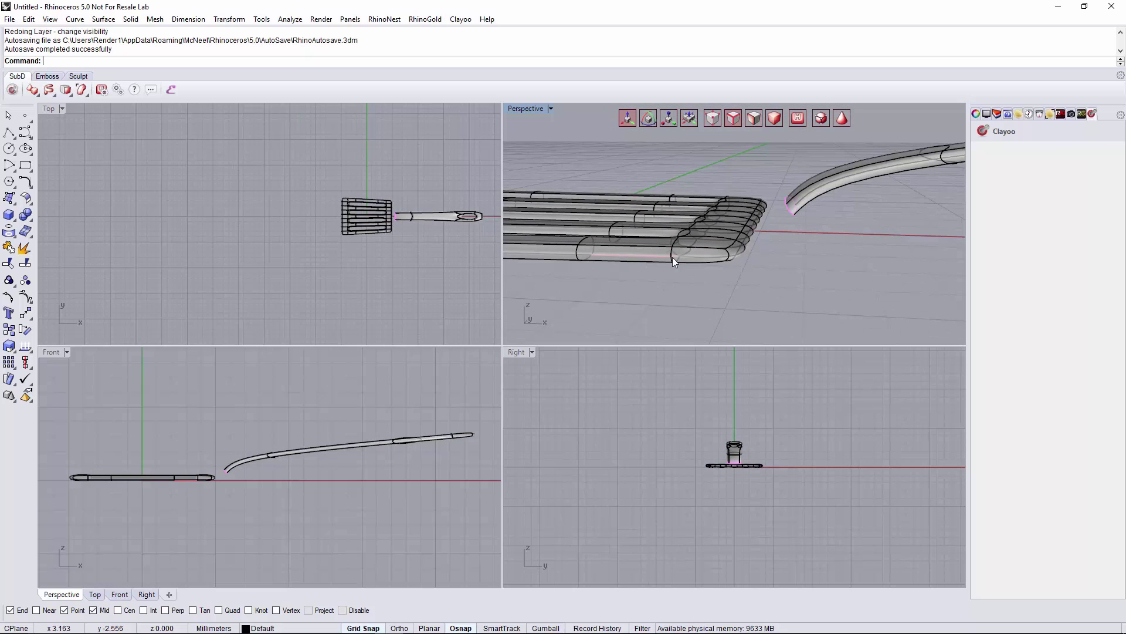
pyautogui.click(840, 119)
# Step: Divide the spatula head's outer side wall with a loop running midway through its thickness
pyautogui.moveTo(738, 241); pyautogui.dragTo(613, 130, button='right')
pyautogui.click(69, 93)
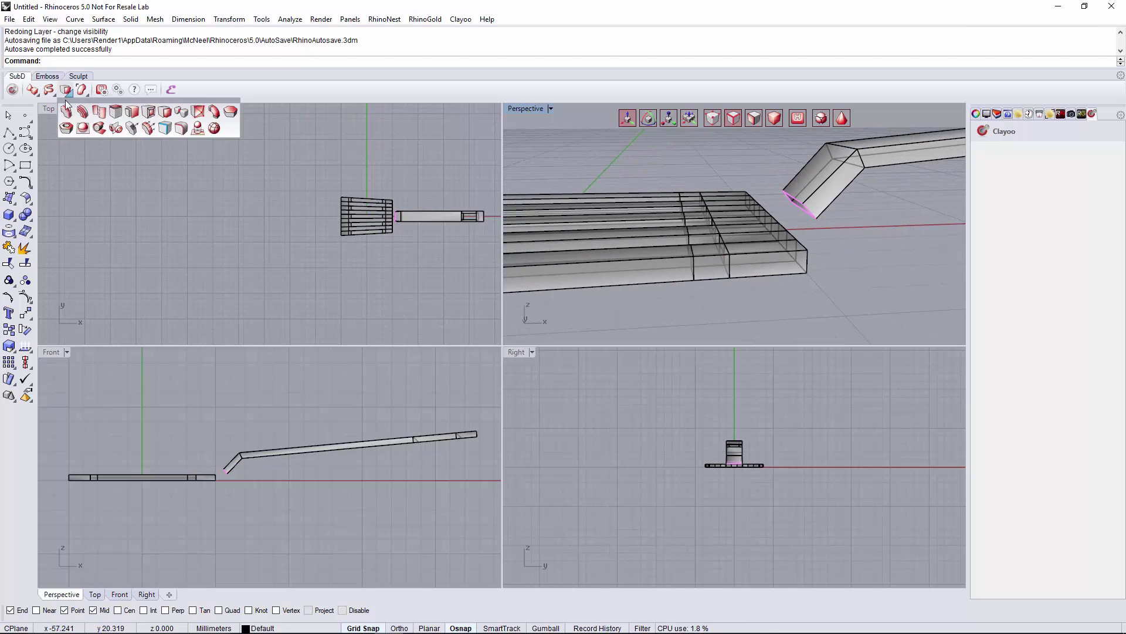
pyautogui.click(67, 110)
pyautogui.click(758, 255)
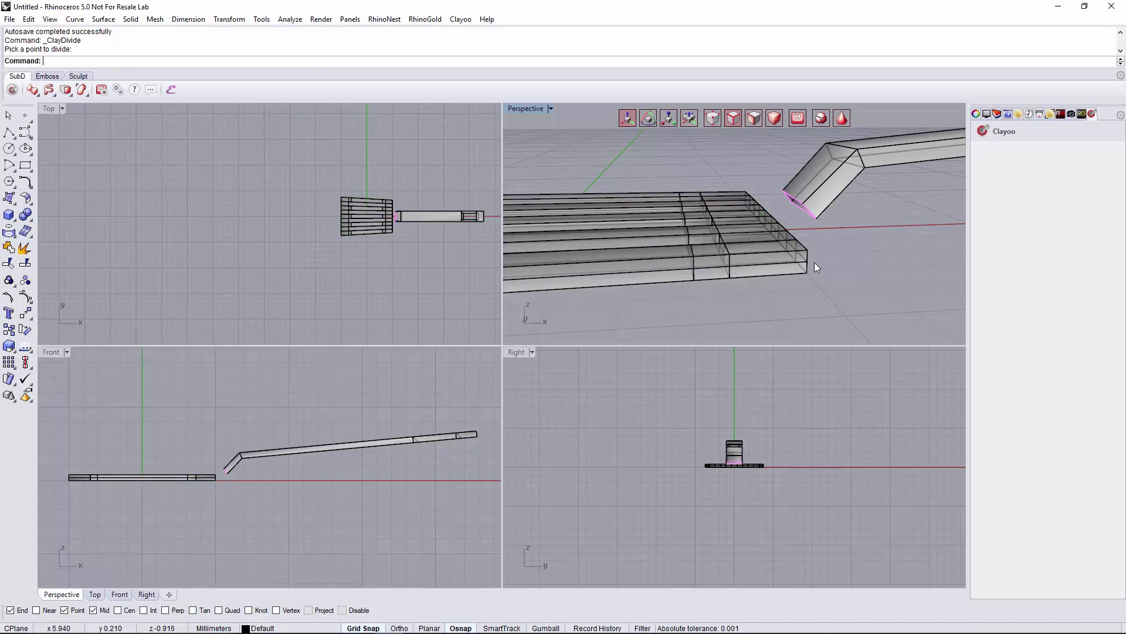
# Step: Extrude the six central faces of the spatula head's narrow end toward the handle as a group, with a height of about 0.319
pyautogui.moveTo(814, 262); pyautogui.dragTo(708, 258, button='right')
pyautogui.scroll(10, 739, 230)
pyautogui.click(707, 260)
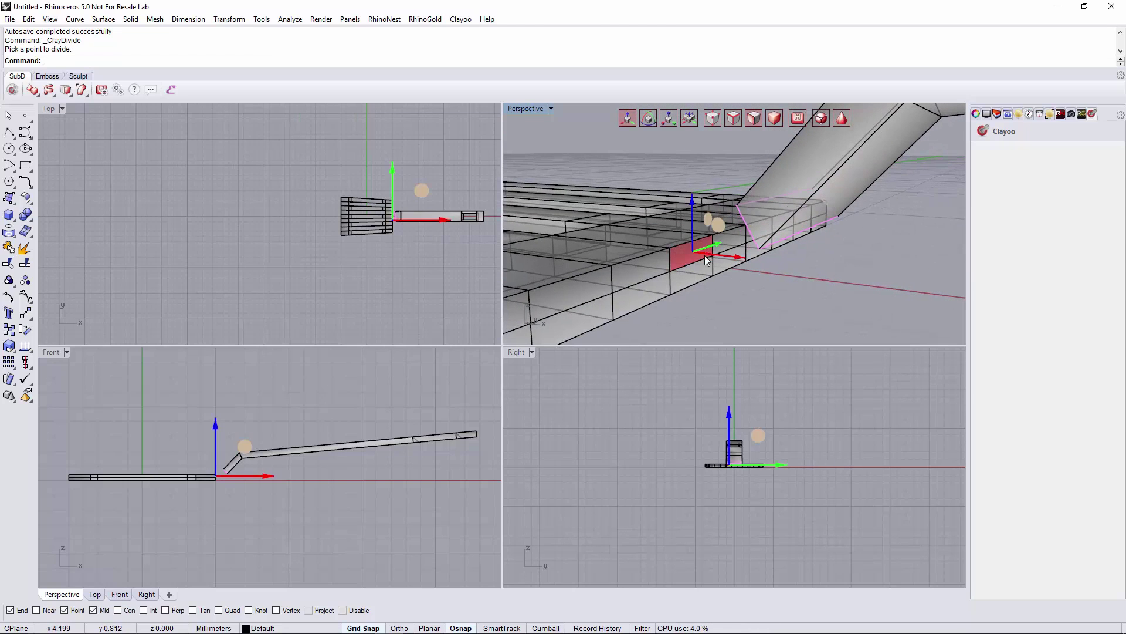
pyautogui.keyDown('shift'); pyautogui.click(703, 269); pyautogui.keyUp('shift')
pyautogui.keyDown('shift'); pyautogui.click(729, 242); pyautogui.keyUp('shift')
pyautogui.keyDown('shift'); pyautogui.click(754, 234); pyautogui.keyUp('shift')
pyautogui.keyDown('shift'); pyautogui.click(750, 250); pyautogui.keyUp('shift')
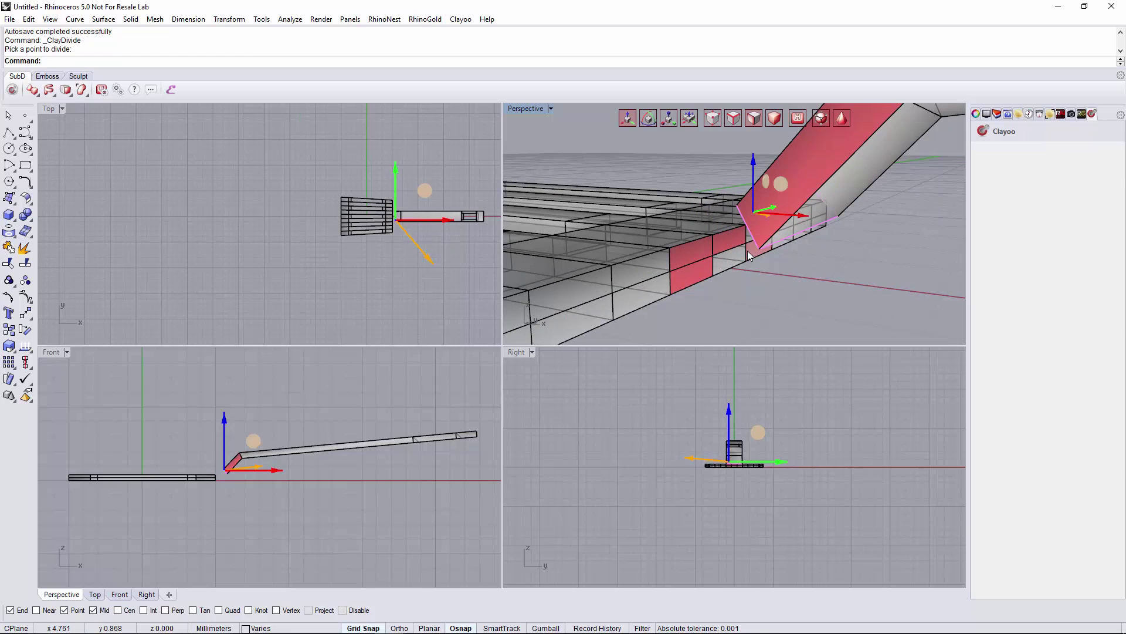
pyautogui.keyDown('ctrl'); pyautogui.click(790, 195); pyautogui.keyUp('ctrl')
pyautogui.moveTo(791, 195); pyautogui.dragTo(713, 187, button='right')
pyautogui.keyDown('shift'); pyautogui.click(793, 236); pyautogui.keyUp('shift')
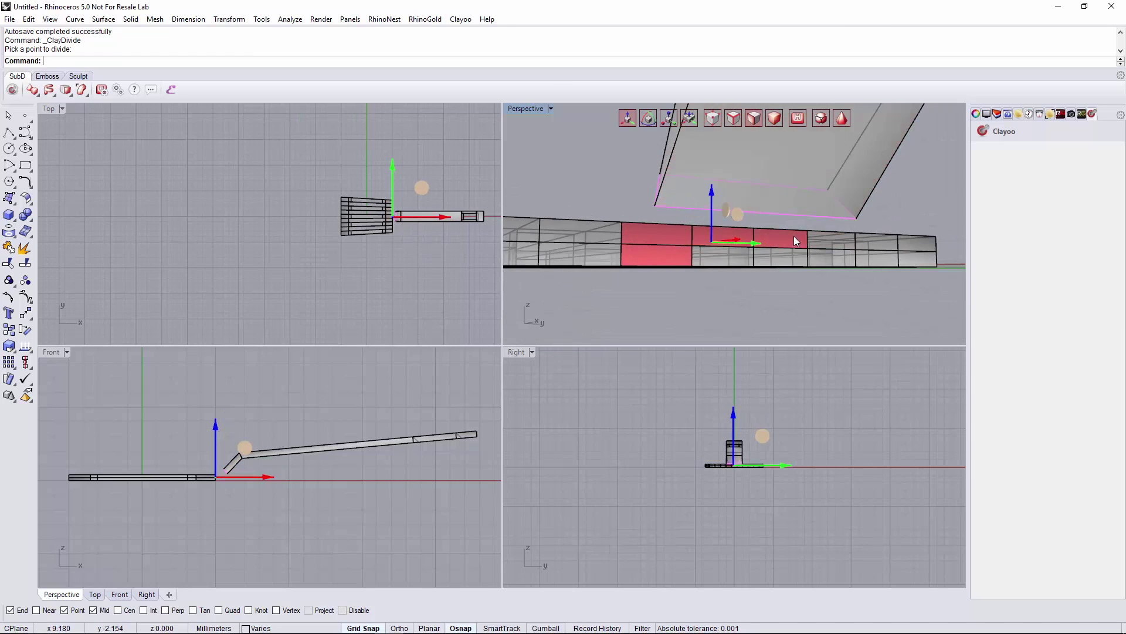
pyautogui.keyDown('shift'); pyautogui.click(773, 262); pyautogui.keyUp('shift')
pyautogui.moveTo(716, 260); pyautogui.dragTo(785, 324, button='right')
pyautogui.scroll(5, 178, 483)
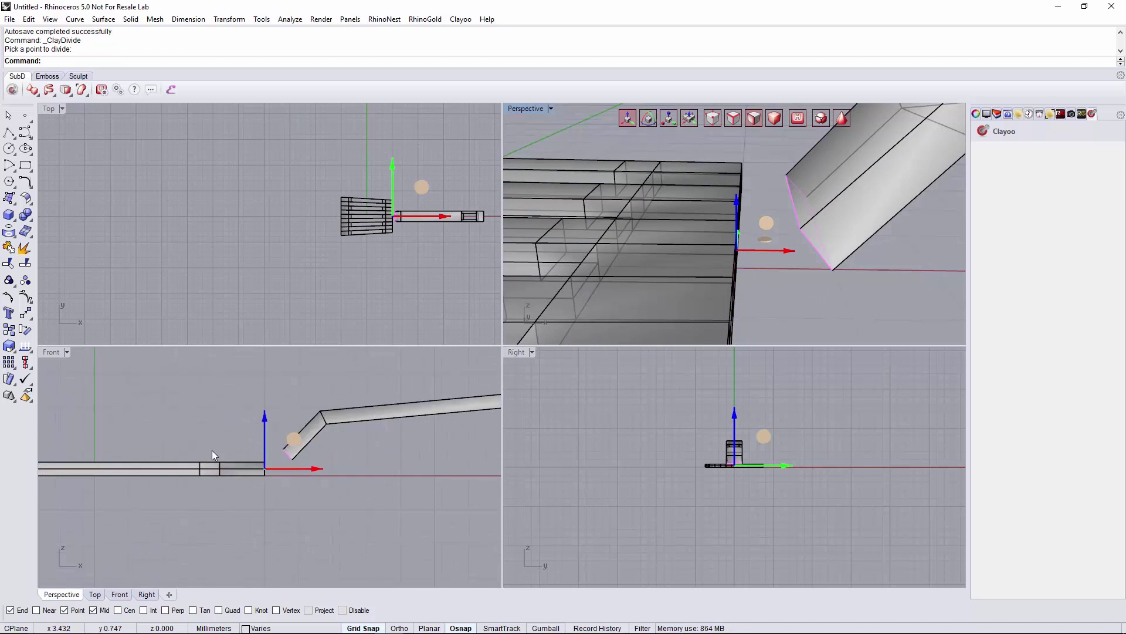
pyautogui.click(70, 94)
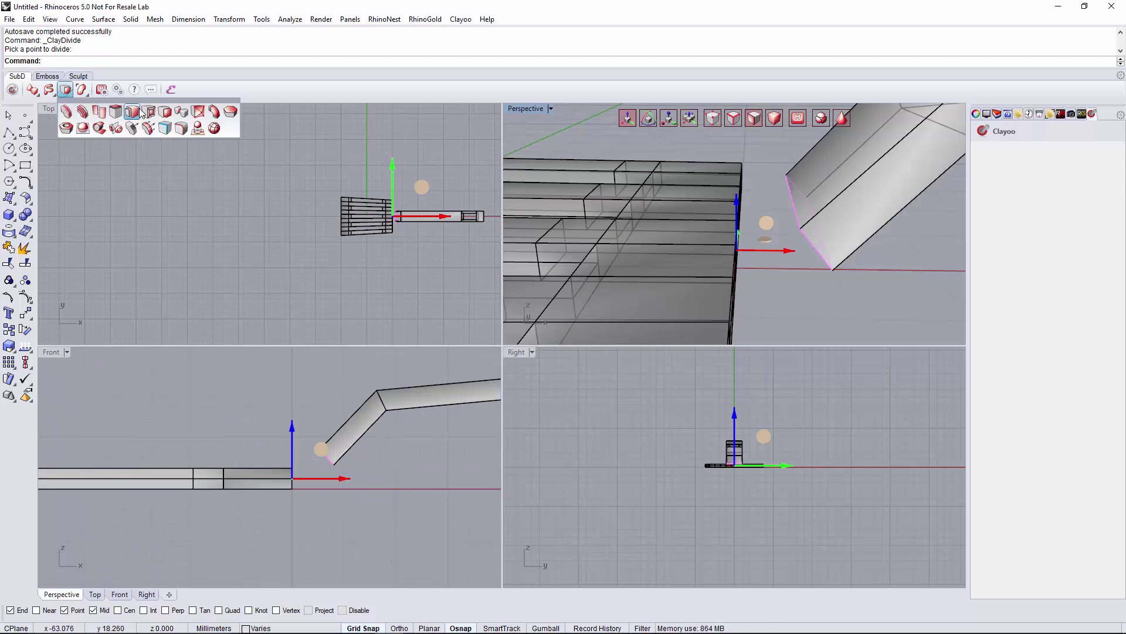
pyautogui.click(156, 111)
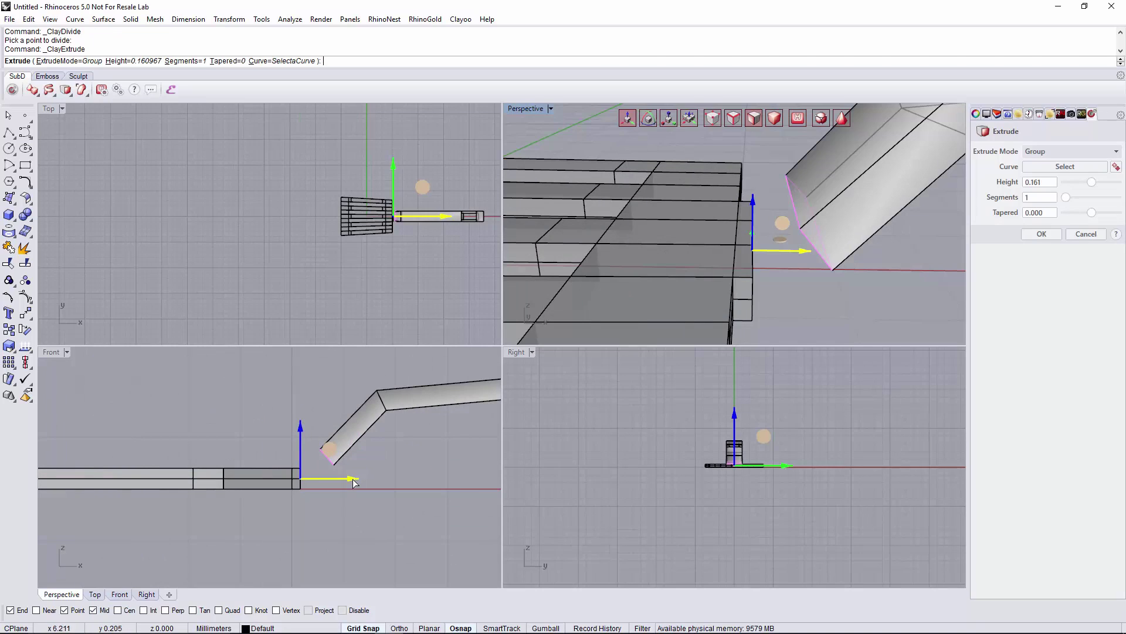
pyautogui.moveTo(354, 482); pyautogui.dragTo(360, 484)
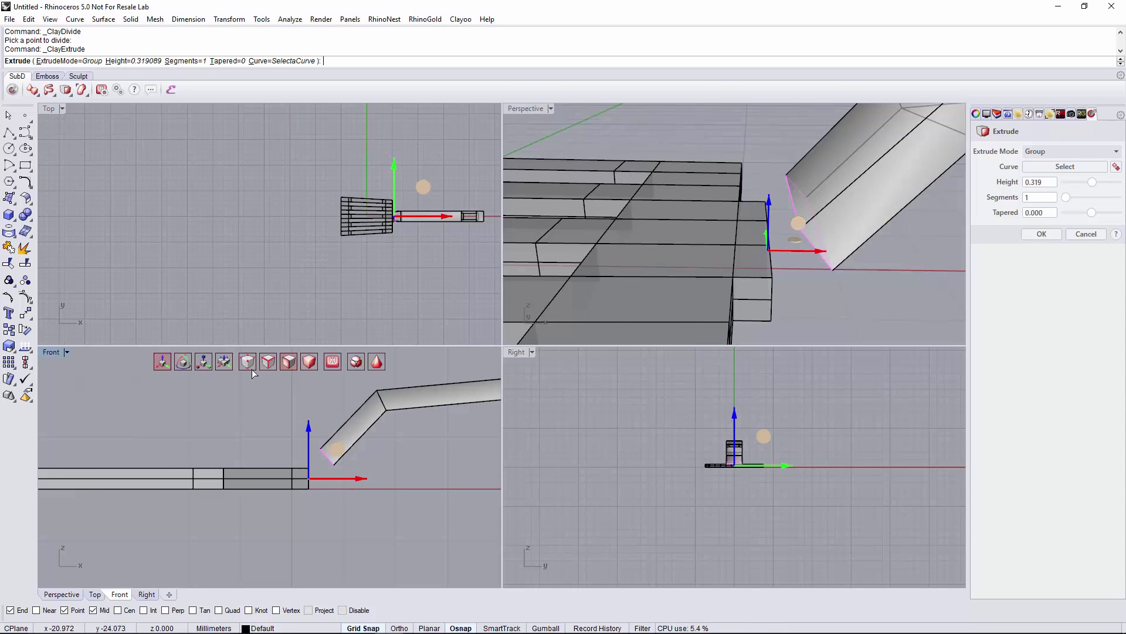
pyautogui.rightClick(214, 434)
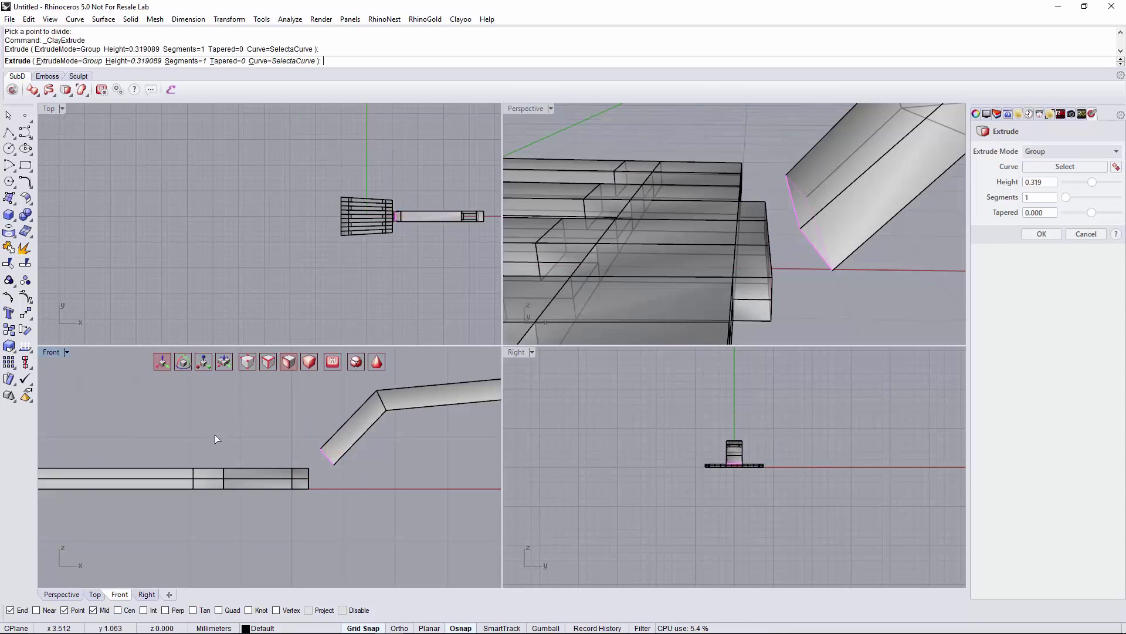
# Step: Tilt the extruded end faces upward in the front view and raise them slightly to start the bend toward the handle
pyautogui.click(183, 361)
pyautogui.moveTo(337, 531); pyautogui.dragTo(353, 520)
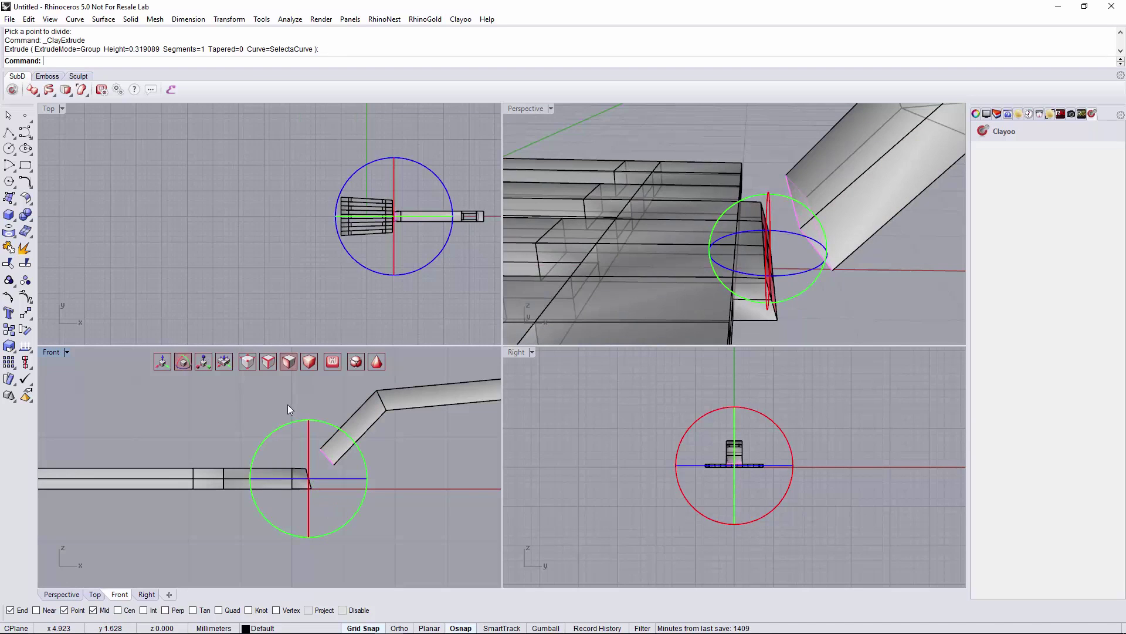
pyautogui.click(177, 365)
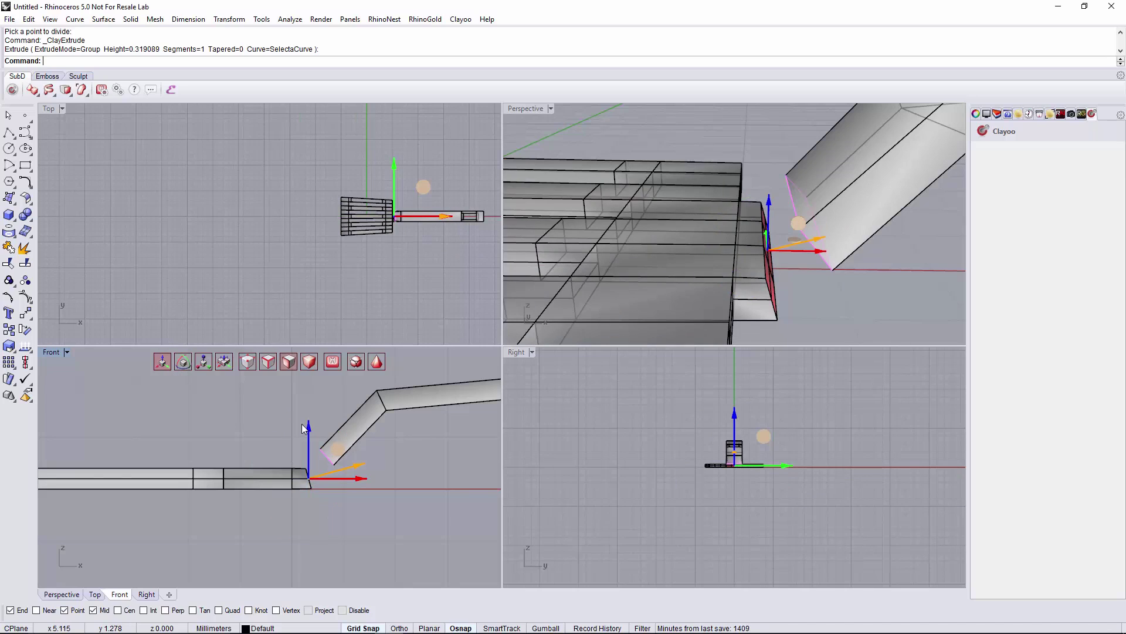
pyautogui.moveTo(305, 425); pyautogui.dragTo(308, 418)
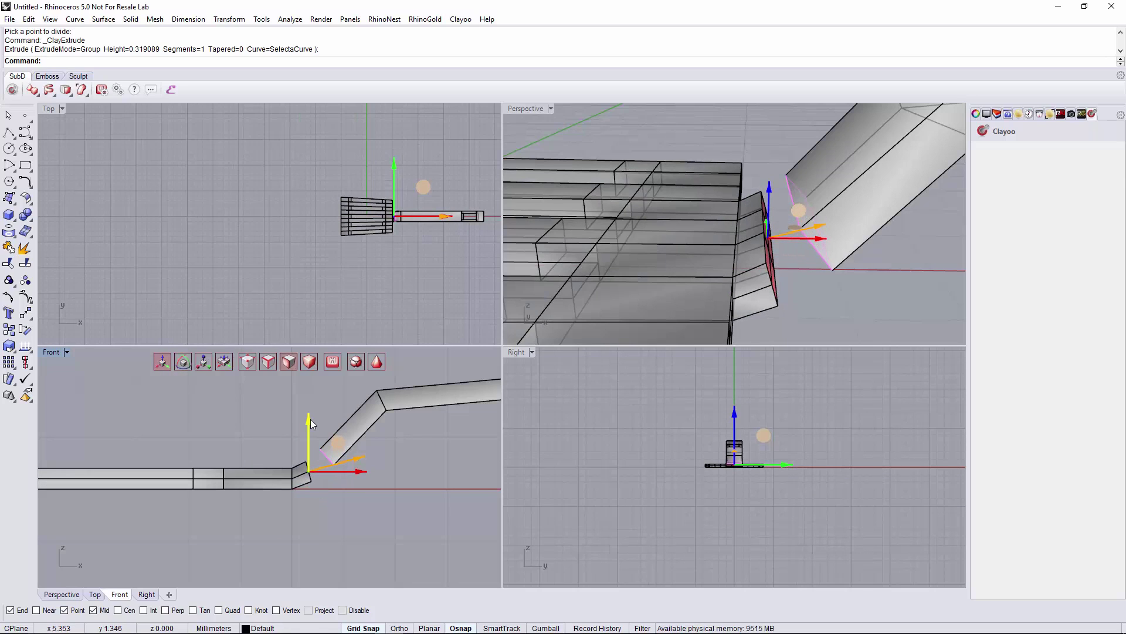
pyautogui.moveTo(310, 419); pyautogui.dragTo(310, 421)
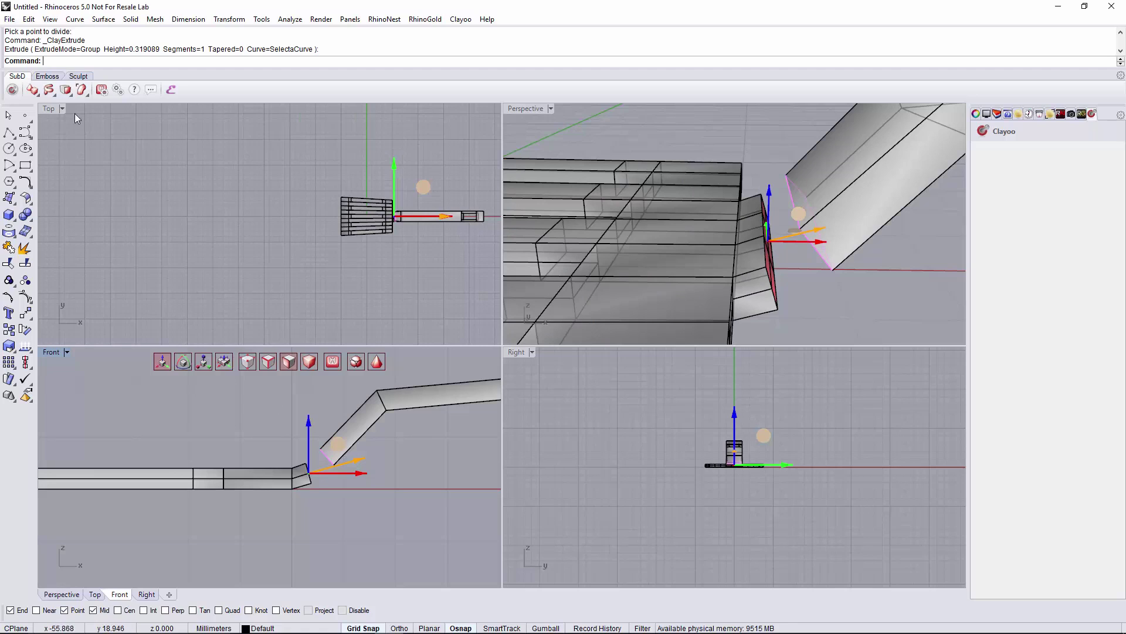
pyautogui.click(71, 94)
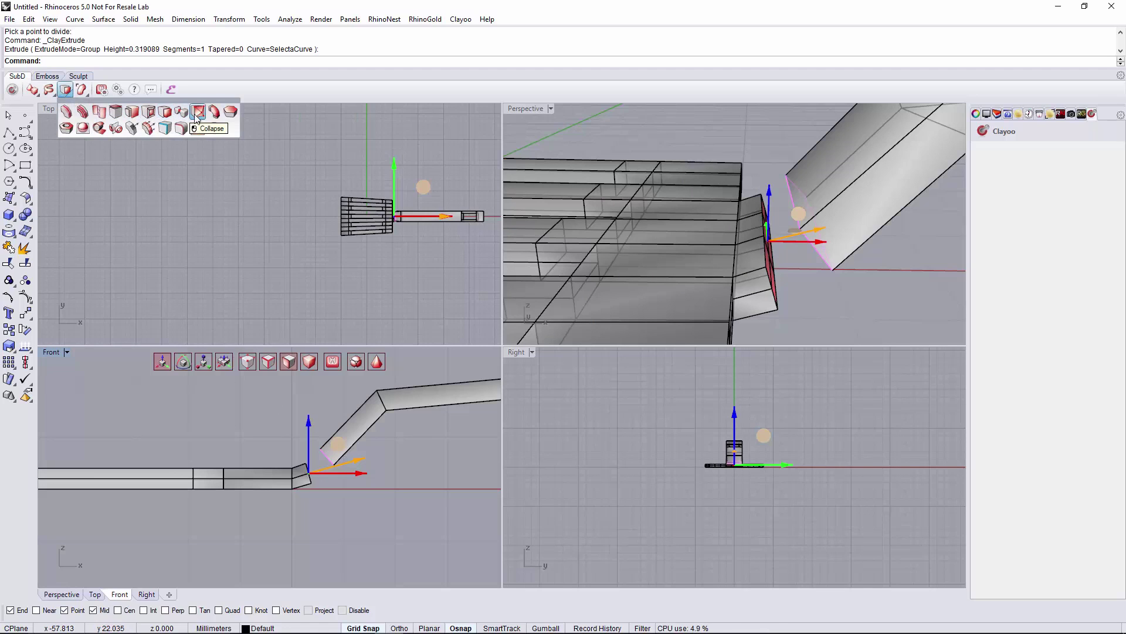
pyautogui.click(166, 113)
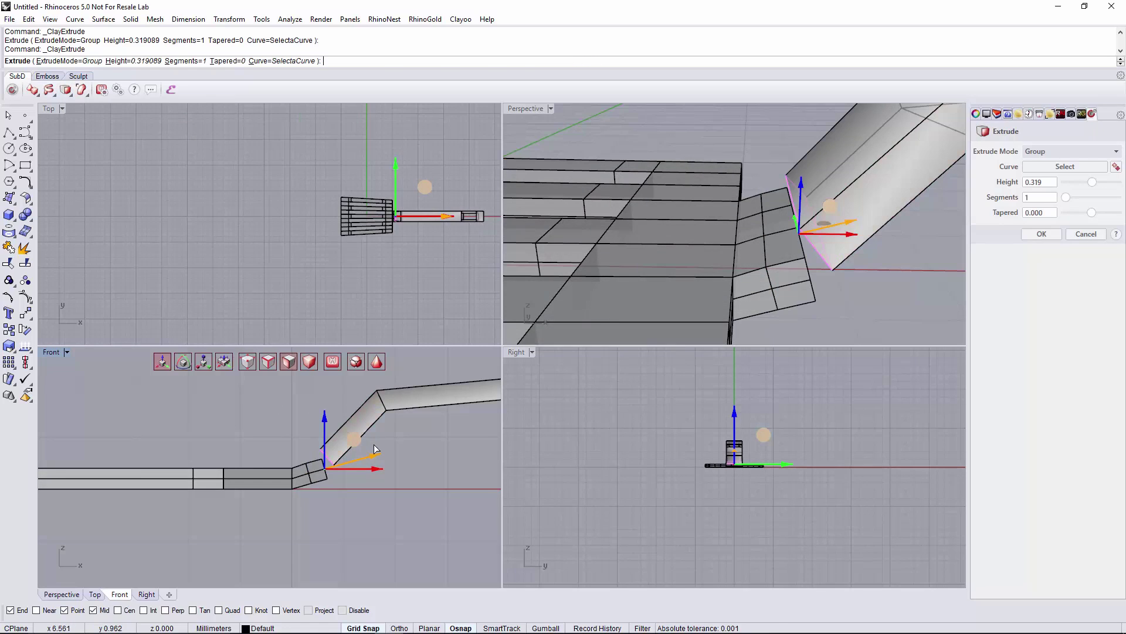
pyautogui.moveTo(376, 457); pyautogui.dragTo(321, 417)
pyautogui.click(184, 363)
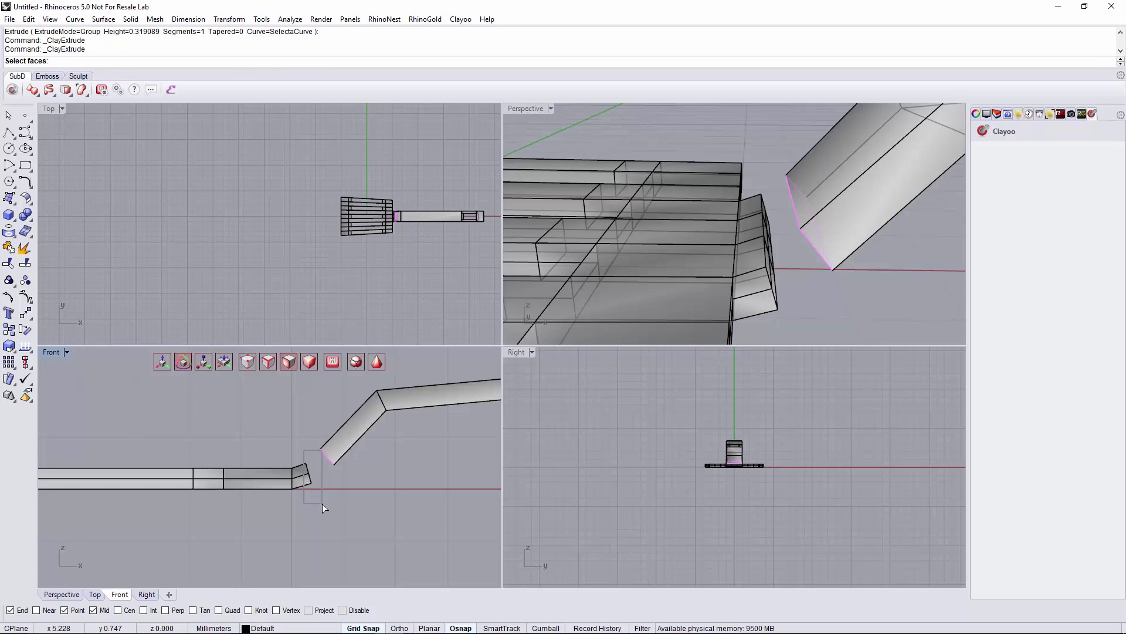
# Step: Extrude the tilted end faces again toward the handle as a group, with a height of about 0.19
pyautogui.moveTo(322, 503); pyautogui.dragTo(323, 504)
pyautogui.press('Return')
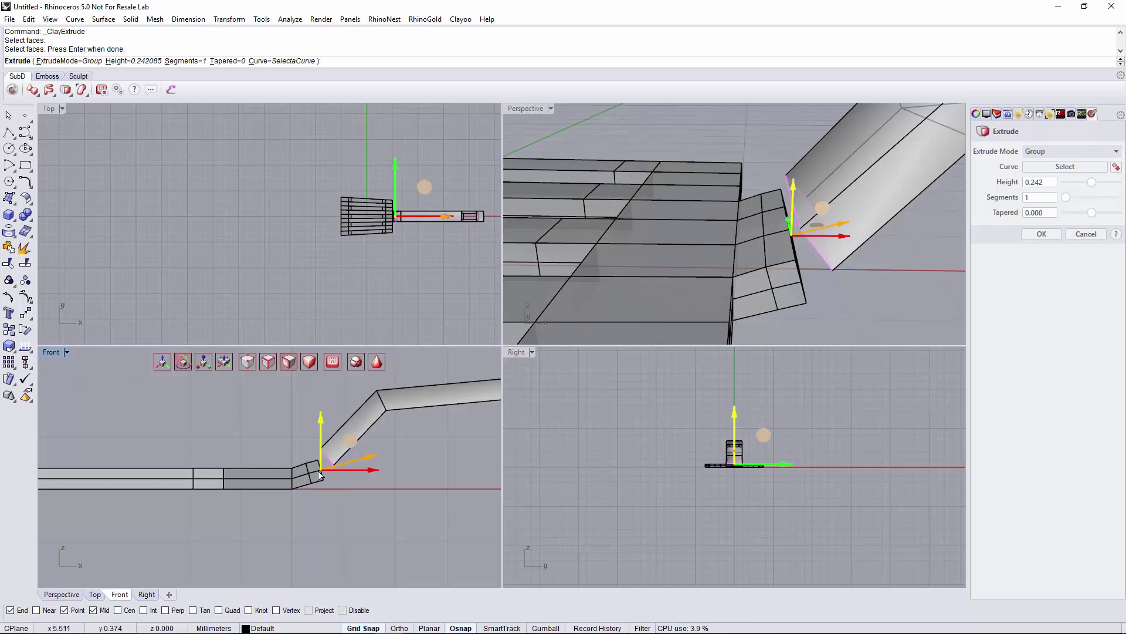
pyautogui.moveTo(320, 418); pyautogui.dragTo(320, 414)
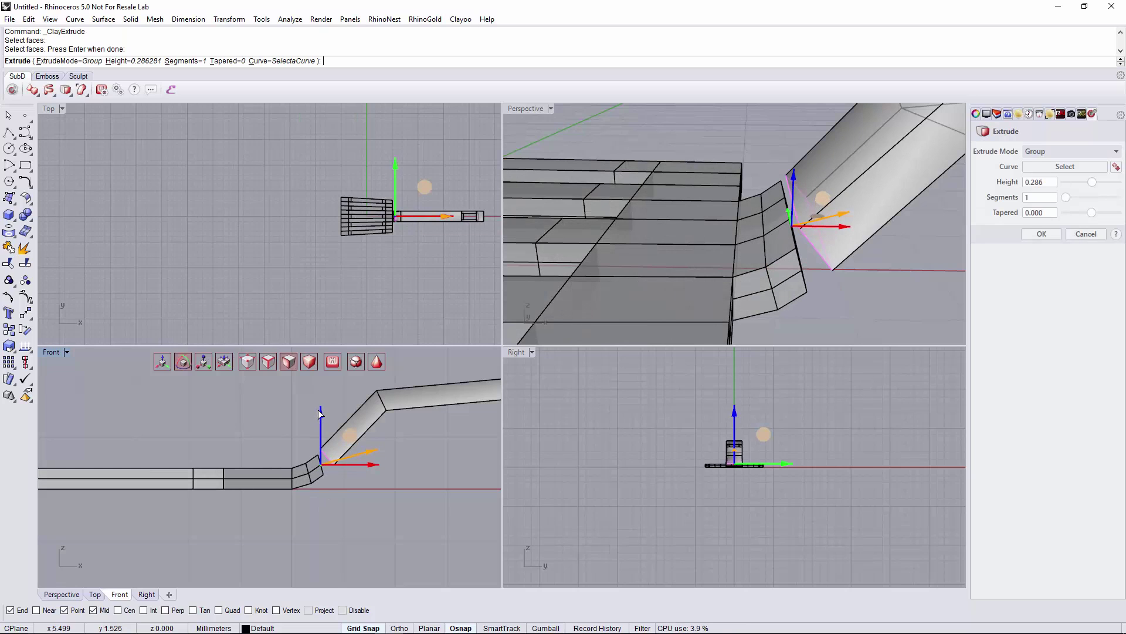
pyautogui.moveTo(360, 461); pyautogui.dragTo(318, 428)
pyautogui.press('Return')
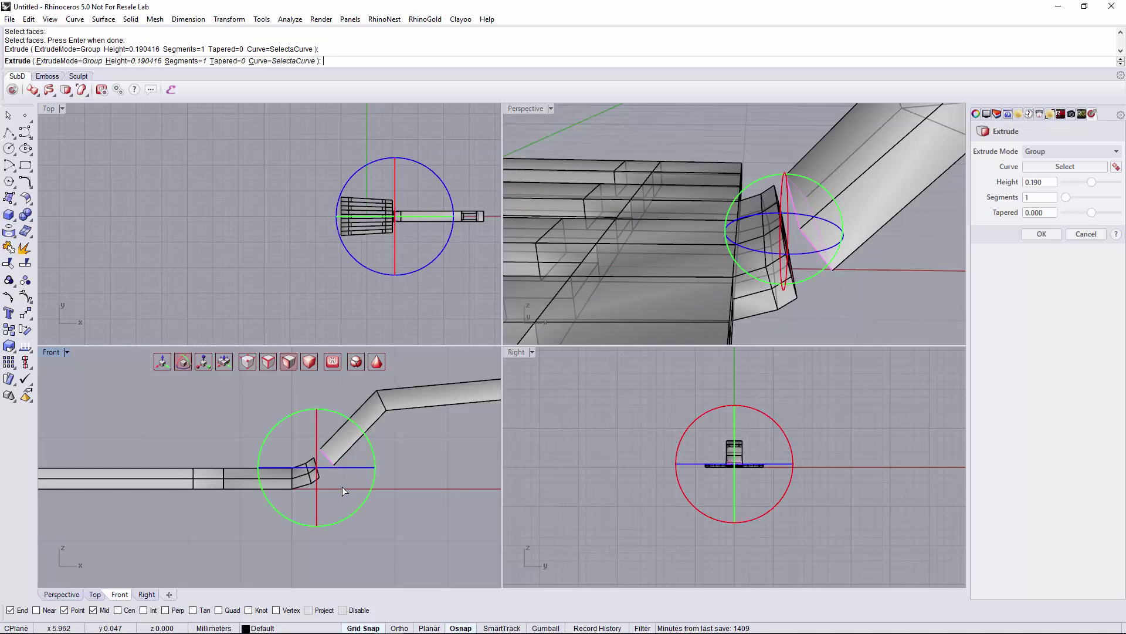
# Step: Rotate the new end faces further to match the handle's slope and nudge them slightly along their normal toward the handle
pyautogui.moveTo(348, 417); pyautogui.dragTo(340, 419)
pyautogui.click(162, 362)
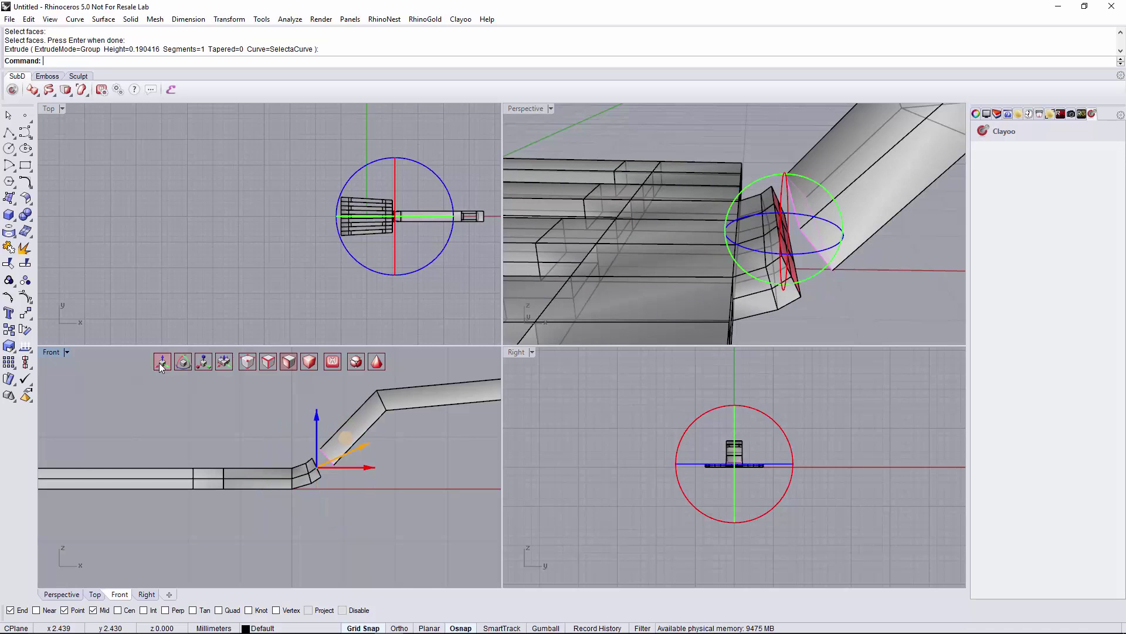
pyautogui.moveTo(361, 451); pyautogui.dragTo(363, 452)
# Step: Preview the bent connector in smooth display, return to the faceted box display, and clear the face selection
pyautogui.click(376, 363)
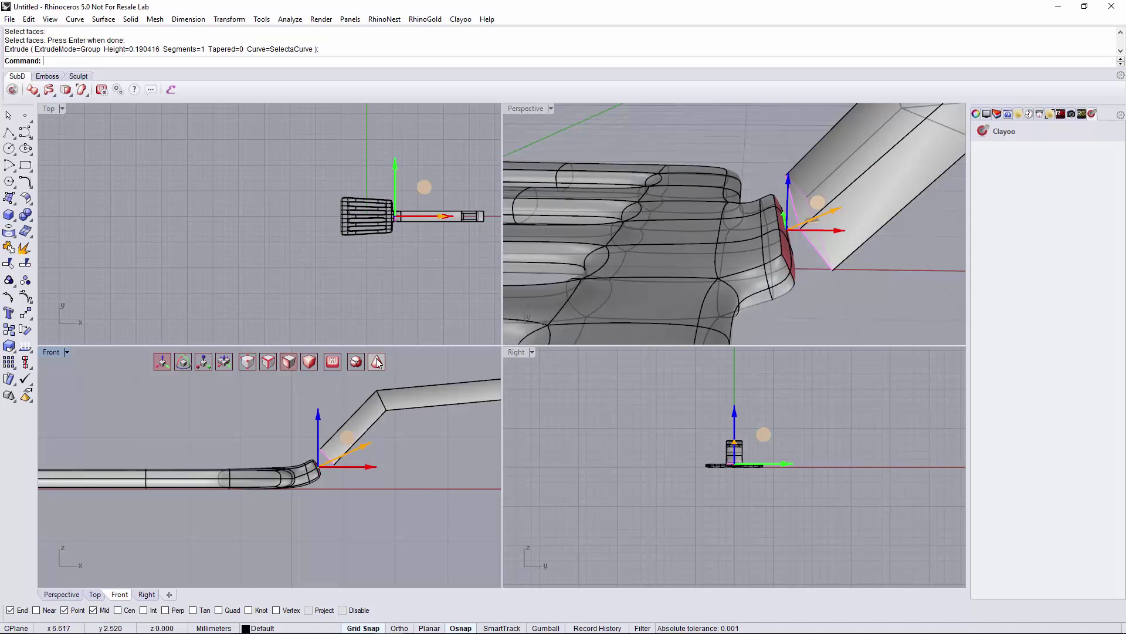
pyautogui.moveTo(827, 233); pyautogui.dragTo(790, 215, button='right')
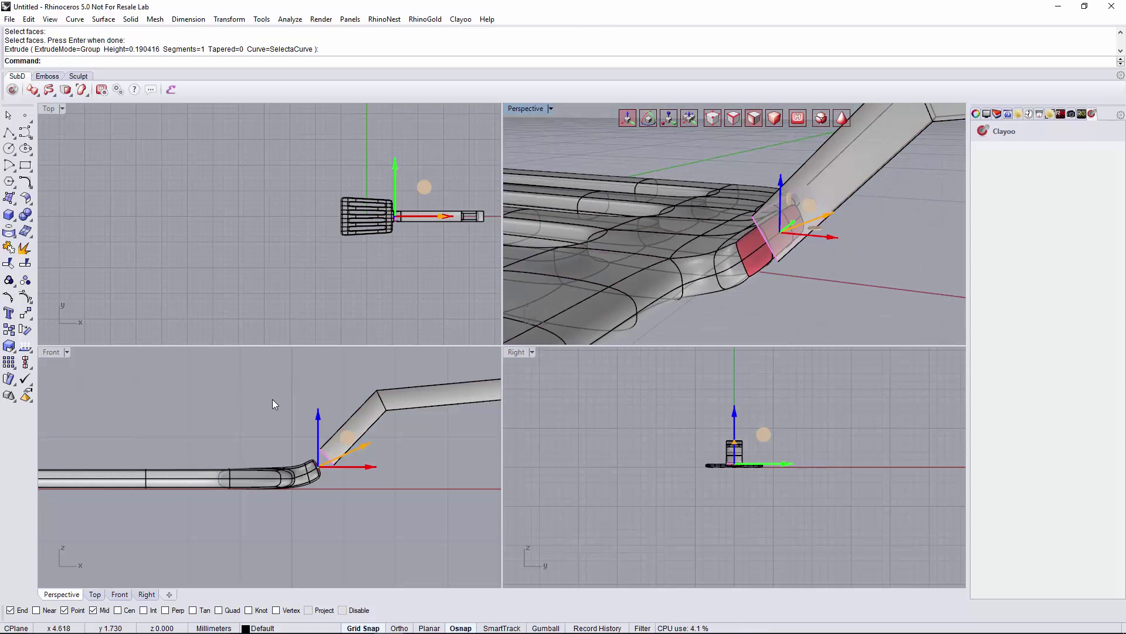
pyautogui.click(836, 125)
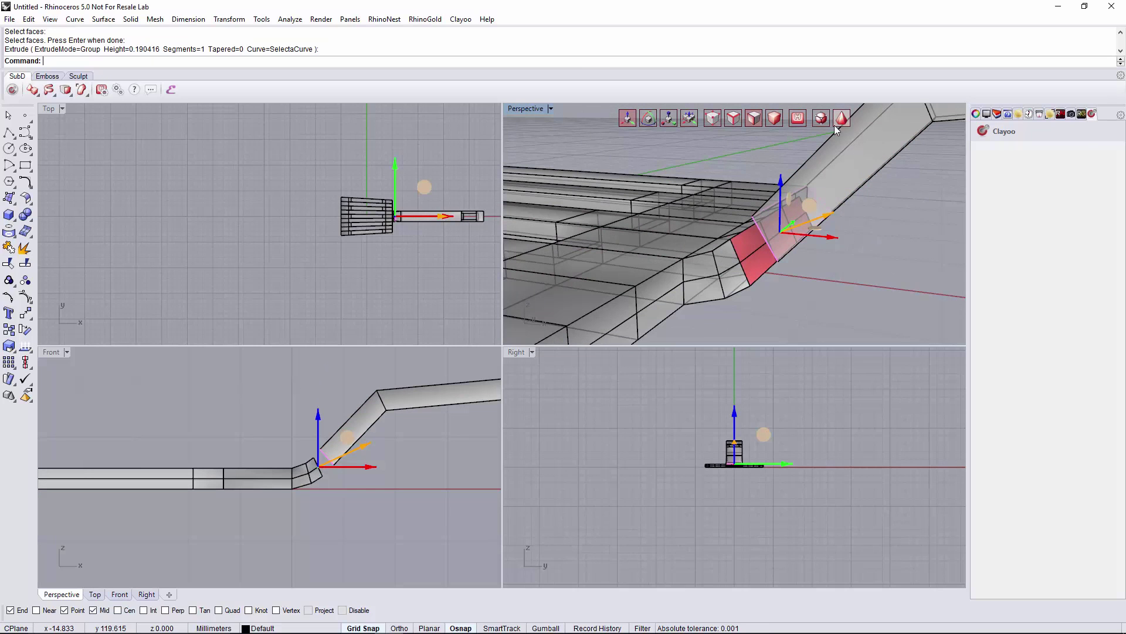
pyautogui.click(279, 386)
# Step: Delete the four upright edges that divide the end of the bent connector into three columns
pyautogui.moveTo(771, 298); pyautogui.dragTo(797, 289, button='right')
pyautogui.scroll(4, 770, 240)
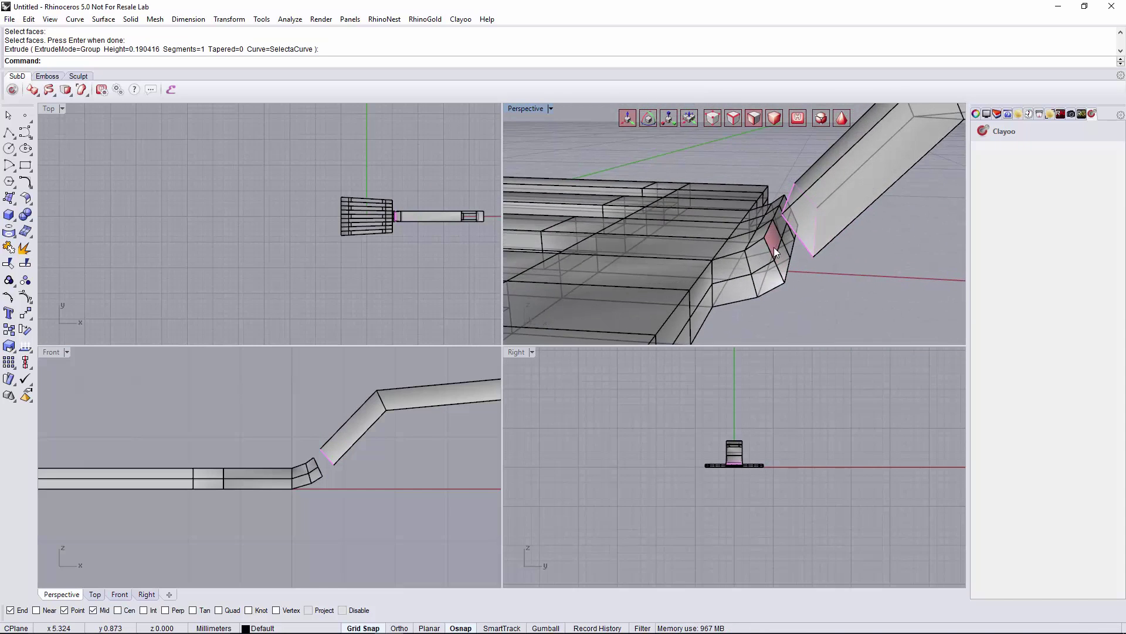
pyautogui.moveTo(769, 226); pyautogui.dragTo(728, 194, button='right')
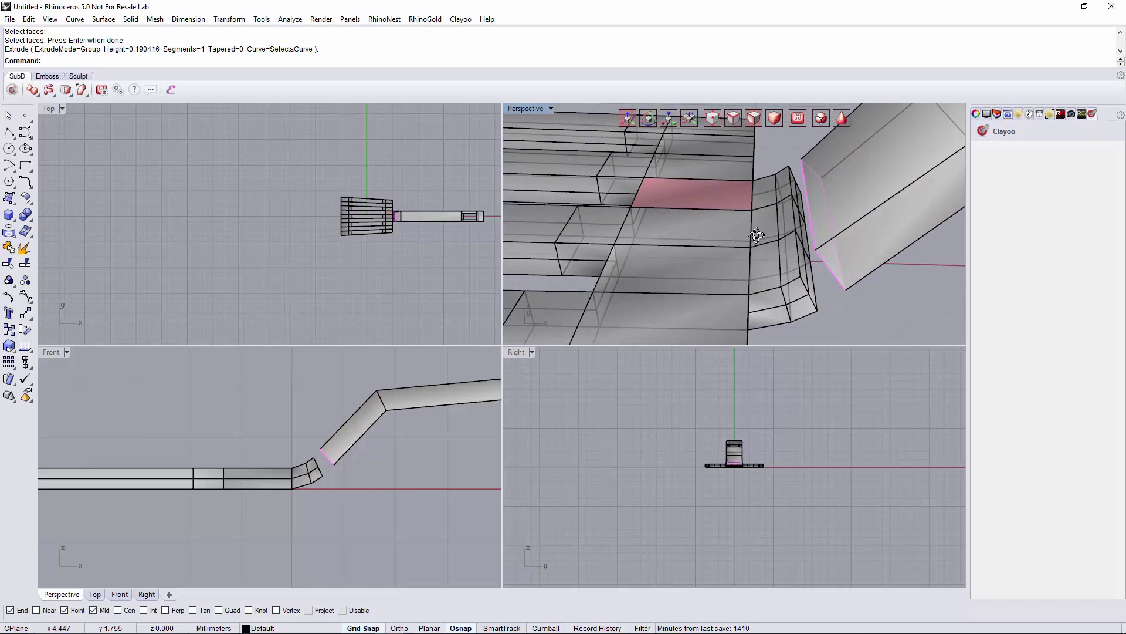
pyautogui.click(796, 203)
pyautogui.moveTo(797, 202); pyautogui.dragTo(777, 241, button='right')
pyautogui.click(784, 237)
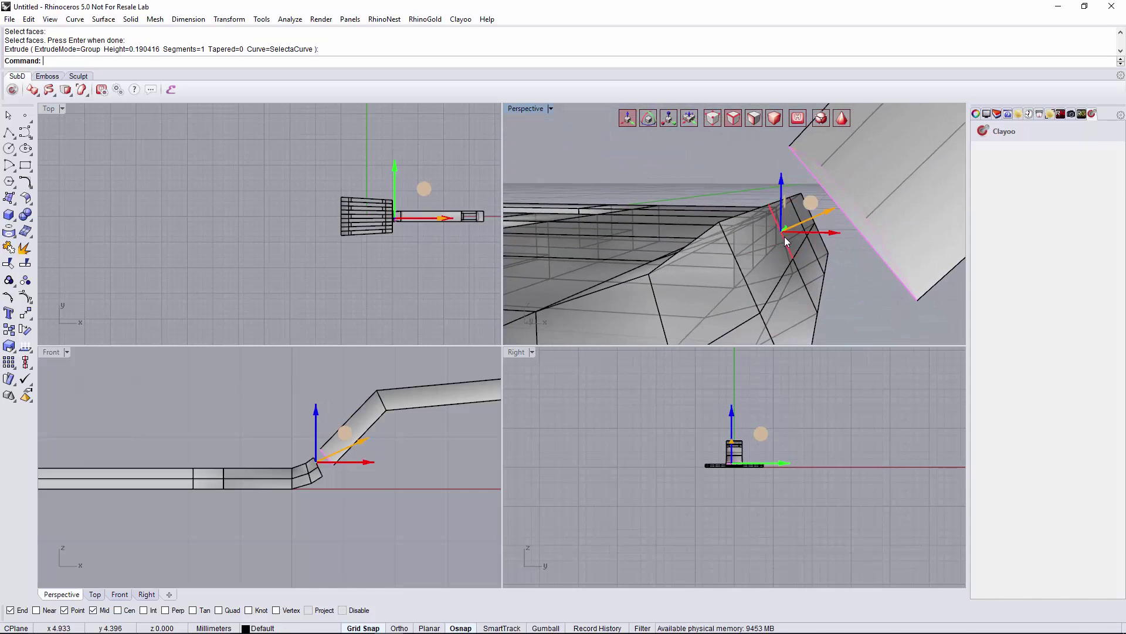
pyautogui.click(801, 277)
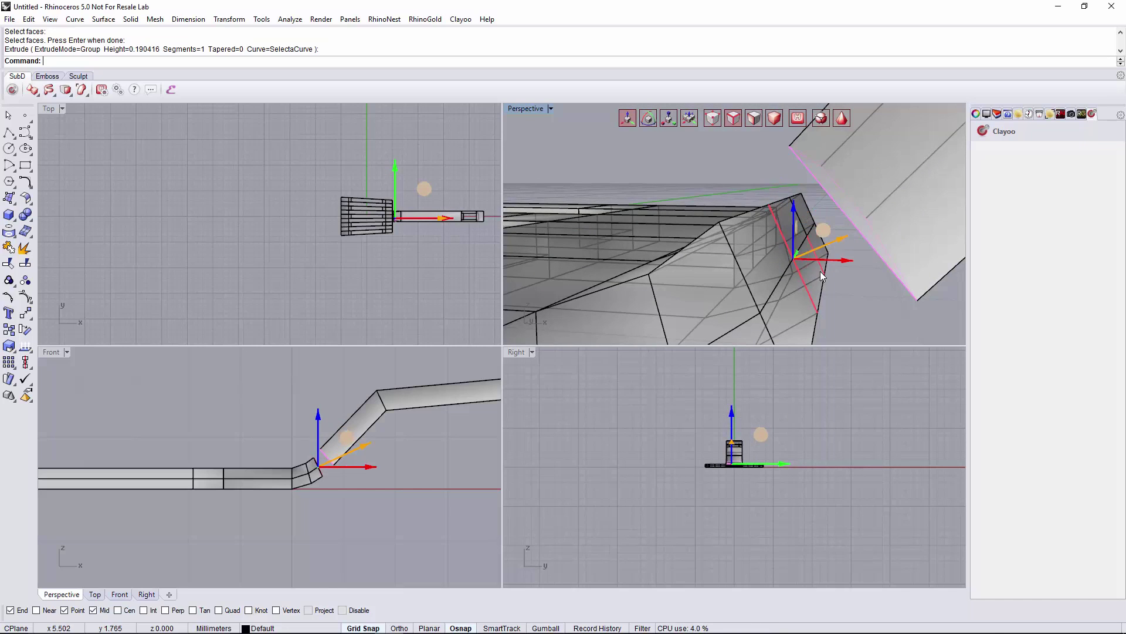
pyautogui.click(810, 242)
pyautogui.click(794, 213)
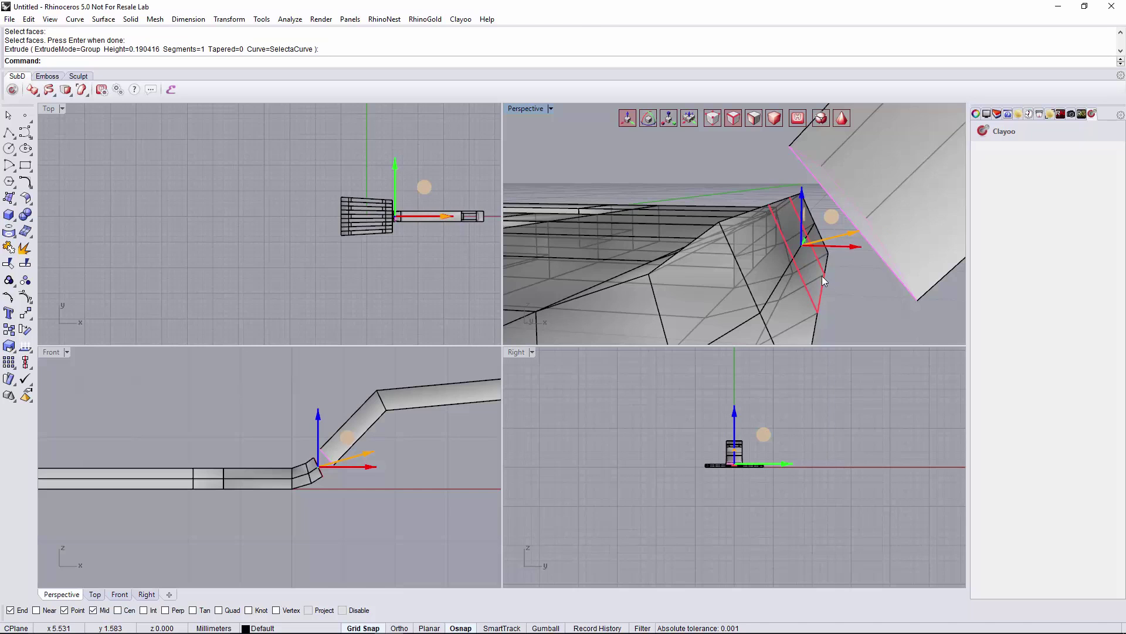
pyautogui.press('Delete')
# Step: Try to delete the mid-thickness edges on both sides of the connector's end opening together
pyautogui.moveTo(822, 275); pyautogui.dragTo(780, 228, button='right')
pyautogui.click(793, 312)
pyautogui.keyDown('shift'); pyautogui.click(791, 220); pyautogui.keyUp('shift')
pyautogui.press('Delete')
pyautogui.click(795, 222)
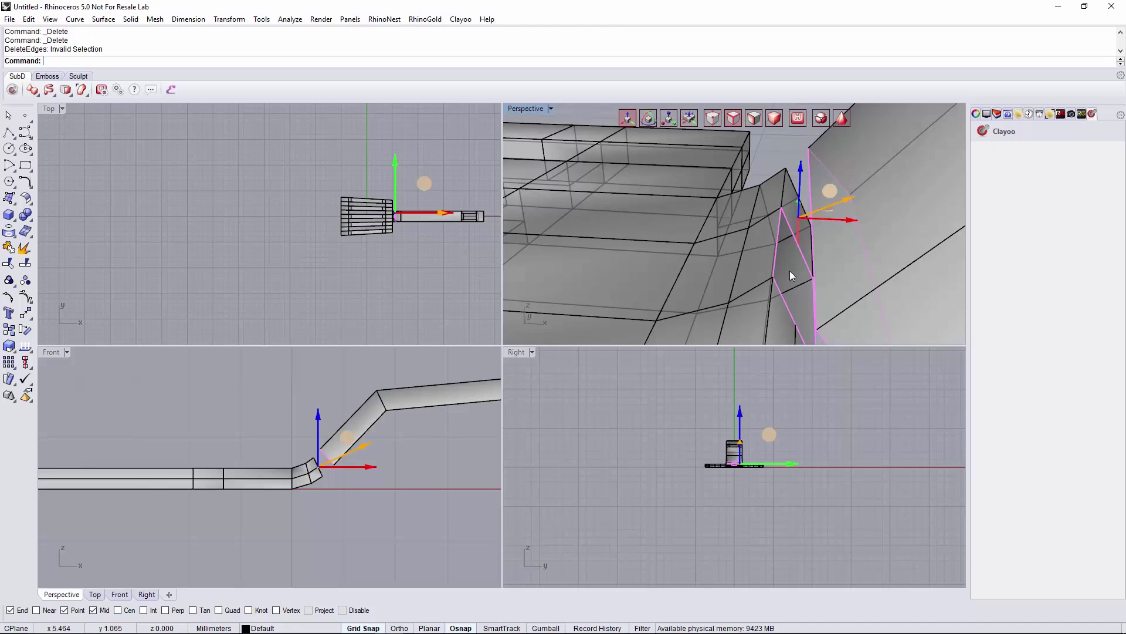
pyautogui.moveTo(784, 318); pyautogui.dragTo(776, 251, button='right')
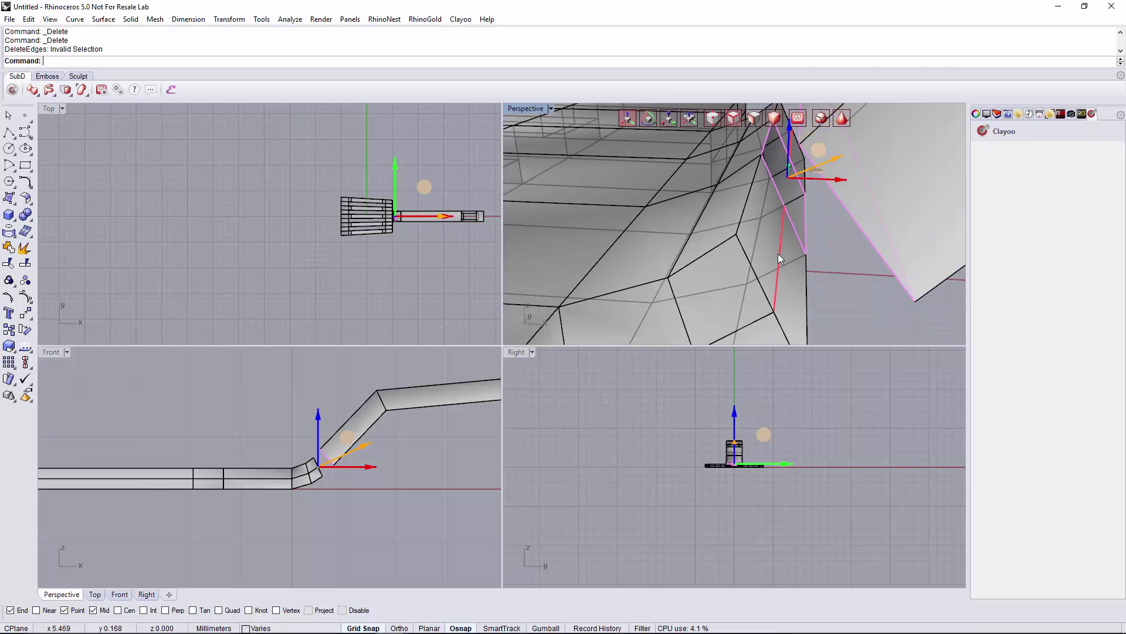
pyautogui.press('Delete')
# Step: Delete the mid-thickness edges on each side of the connector's end opening one at a time
pyautogui.scroll(-3, 778, 252)
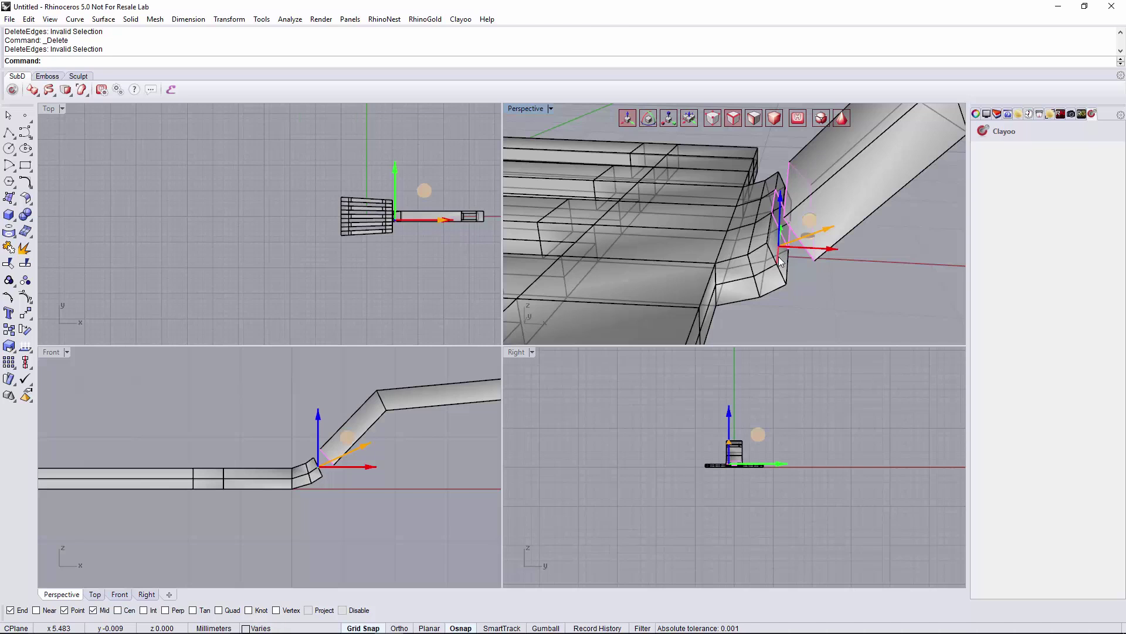
pyautogui.press('Delete')
pyautogui.moveTo(779, 256); pyautogui.dragTo(950, 233, button='right')
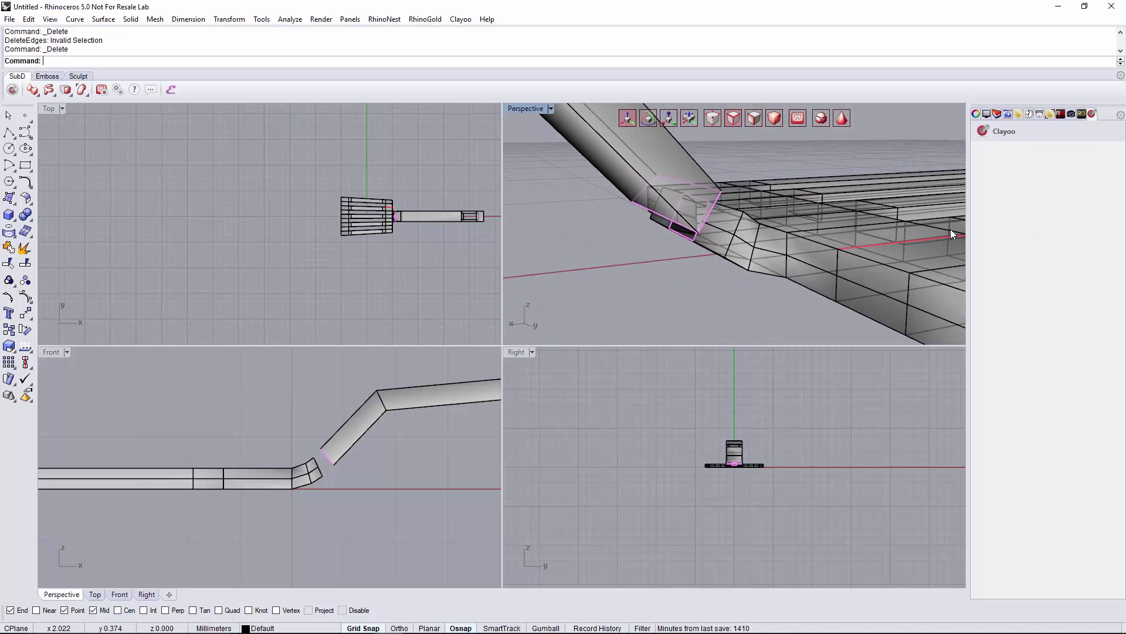
pyautogui.click(720, 229)
pyautogui.press('Delete')
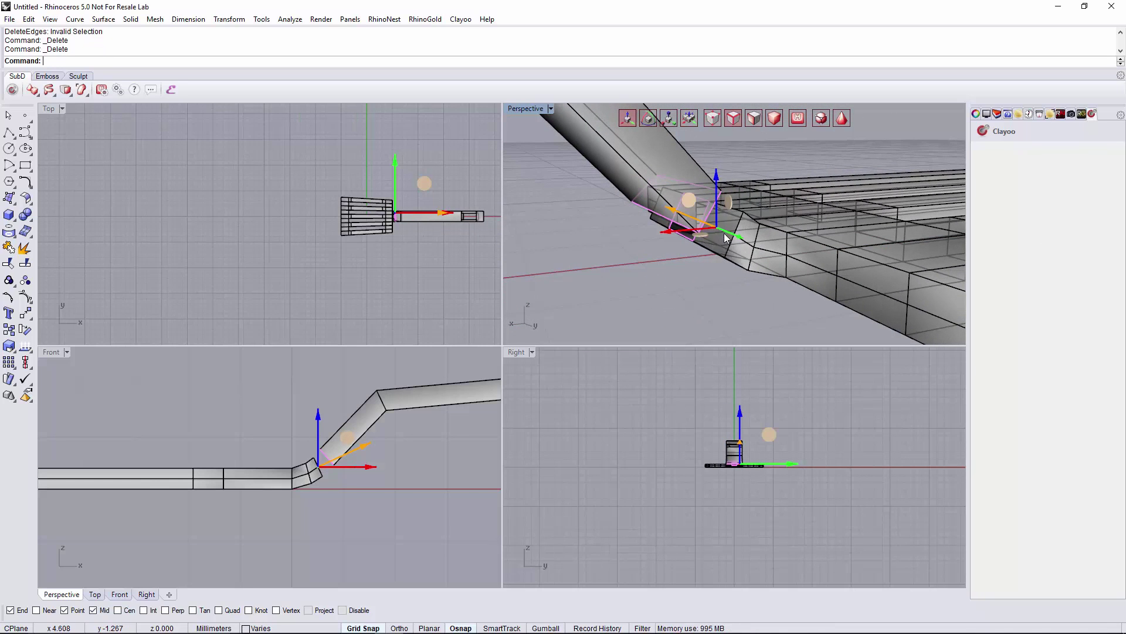
# Step: Delete the mid-thickness edge on each outer side wall of the connector's last segment
pyautogui.click(715, 252)
pyautogui.press('Delete')
pyautogui.moveTo(715, 258); pyautogui.dragTo(839, 243, button='right')
pyautogui.click(729, 227)
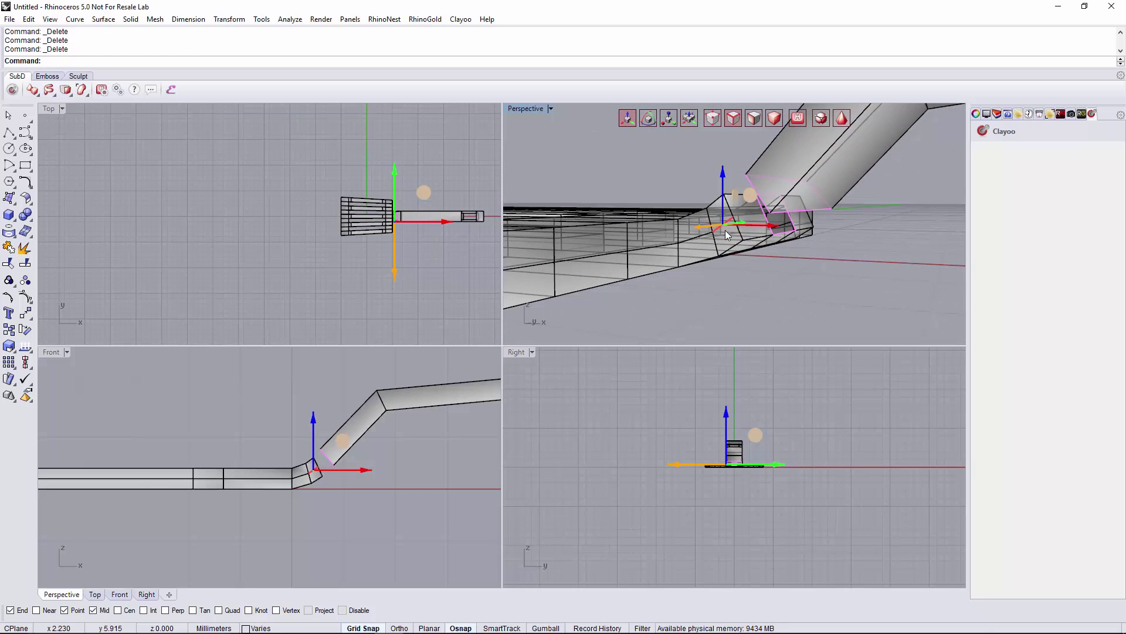
pyautogui.press('Delete')
# Step: Delete the leftover mid-thickness elements on both sides of the connector's end opening
pyautogui.moveTo(711, 216); pyautogui.dragTo(765, 249, button='right')
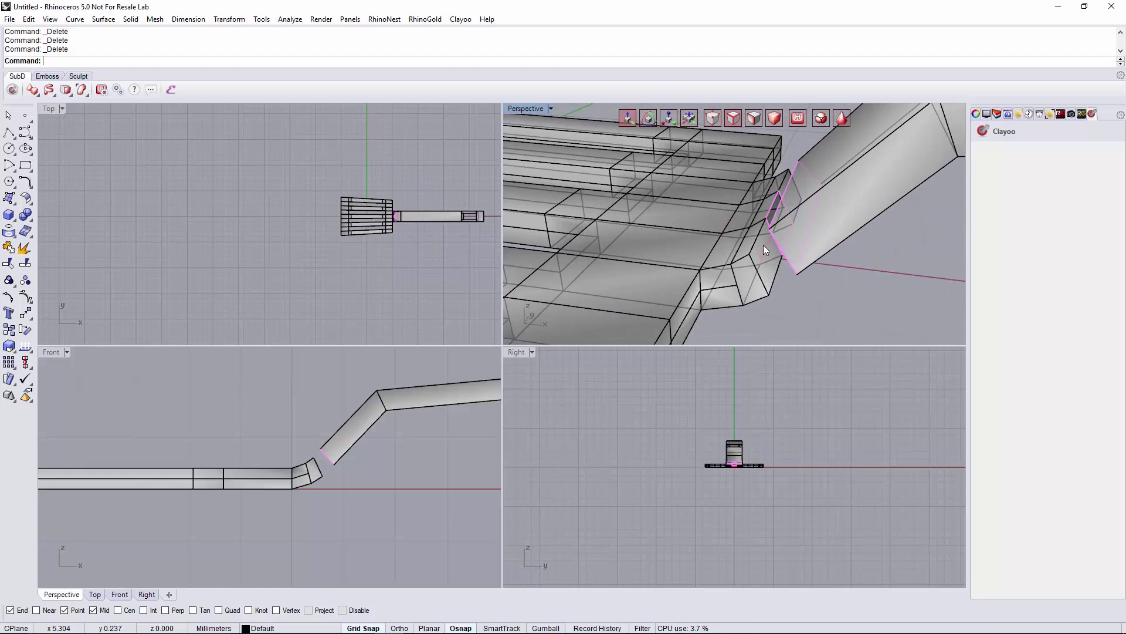
pyautogui.keyDown('ctrl'); pyautogui.keyDown('shift'); pyautogui.click(769, 250); pyautogui.keyUp('shift'); pyautogui.keyUp('ctrl')
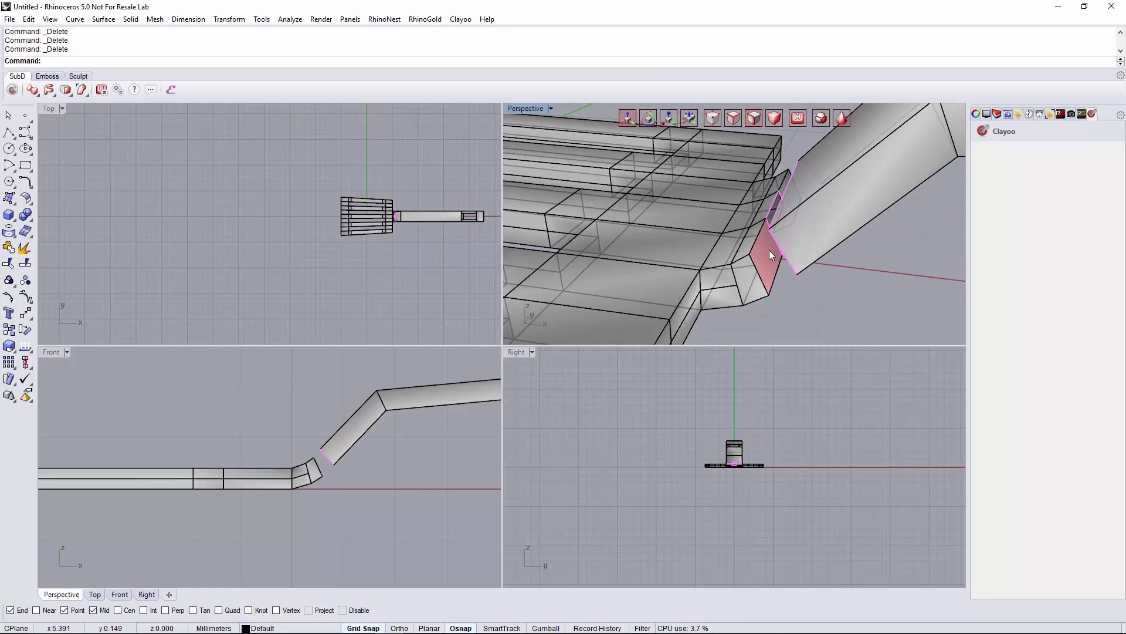
pyautogui.press('Delete')
pyautogui.moveTo(767, 252); pyautogui.dragTo(801, 264, button='right')
pyautogui.keyDown('ctrl'); pyautogui.keyDown('shift'); pyautogui.click(776, 177); pyautogui.keyUp('shift'); pyautogui.keyUp('ctrl')
pyautogui.press('Delete')
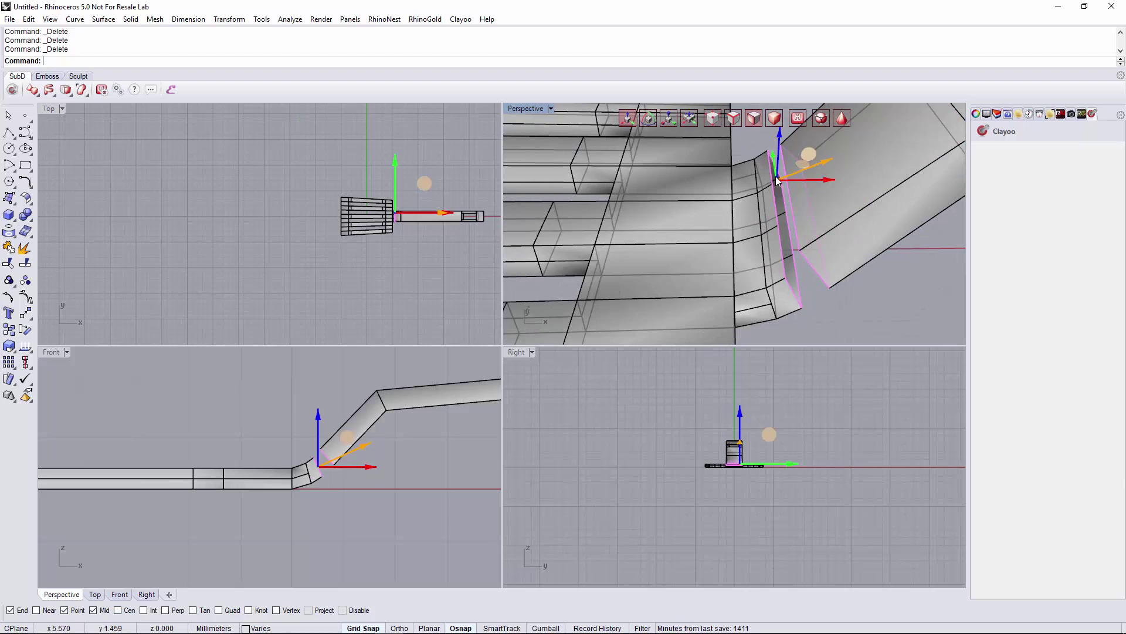
# Step: Try to bridge the naked edges of the connector's end opening to those of the handle's open end
pyautogui.moveTo(777, 181); pyautogui.dragTo(748, 224, button='right')
pyautogui.click(840, 122)
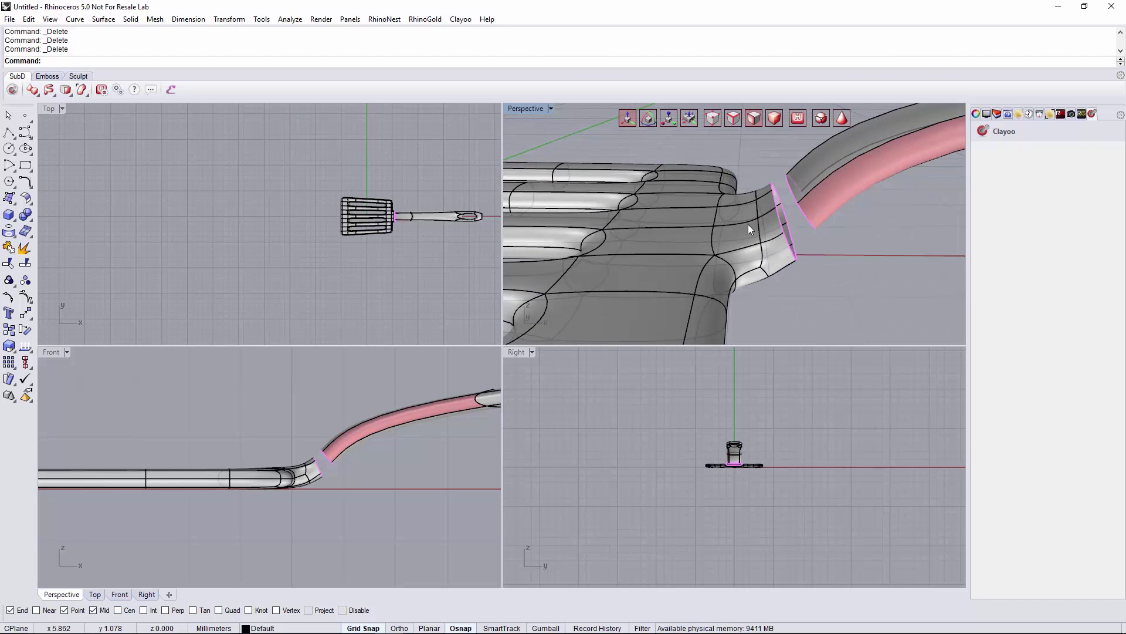
pyautogui.click(85, 97)
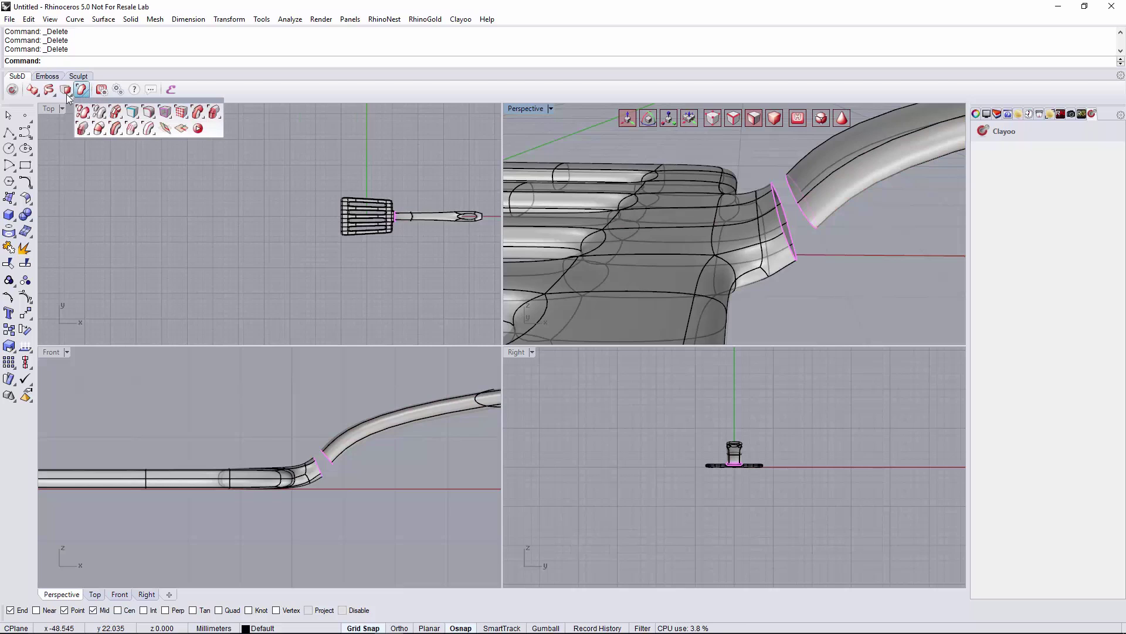
pyautogui.click(69, 97)
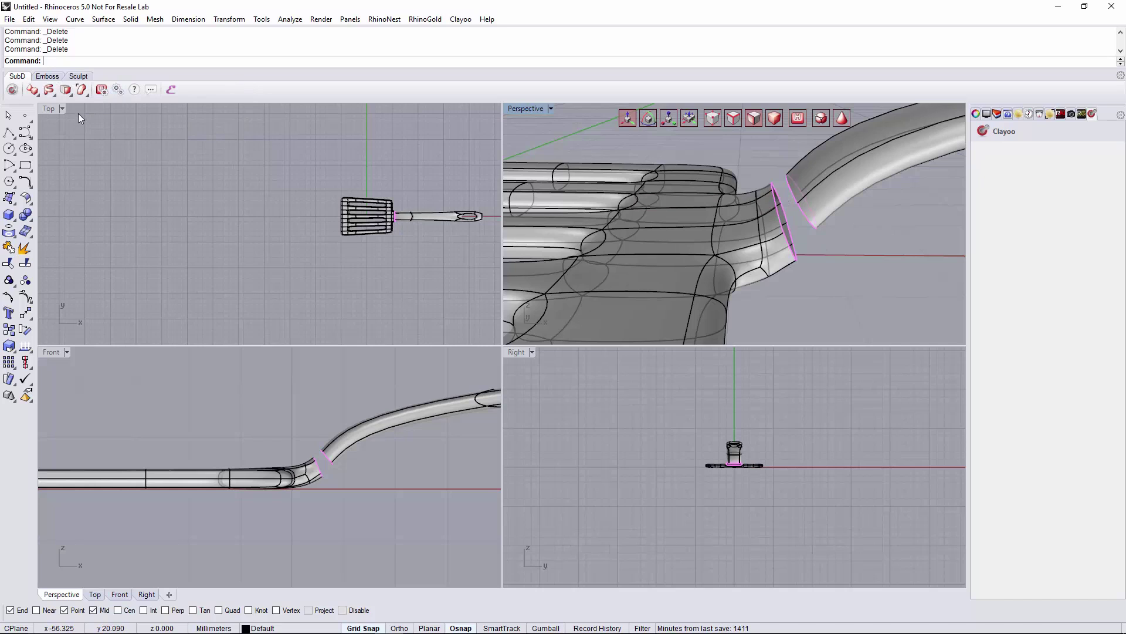
pyautogui.click(85, 93)
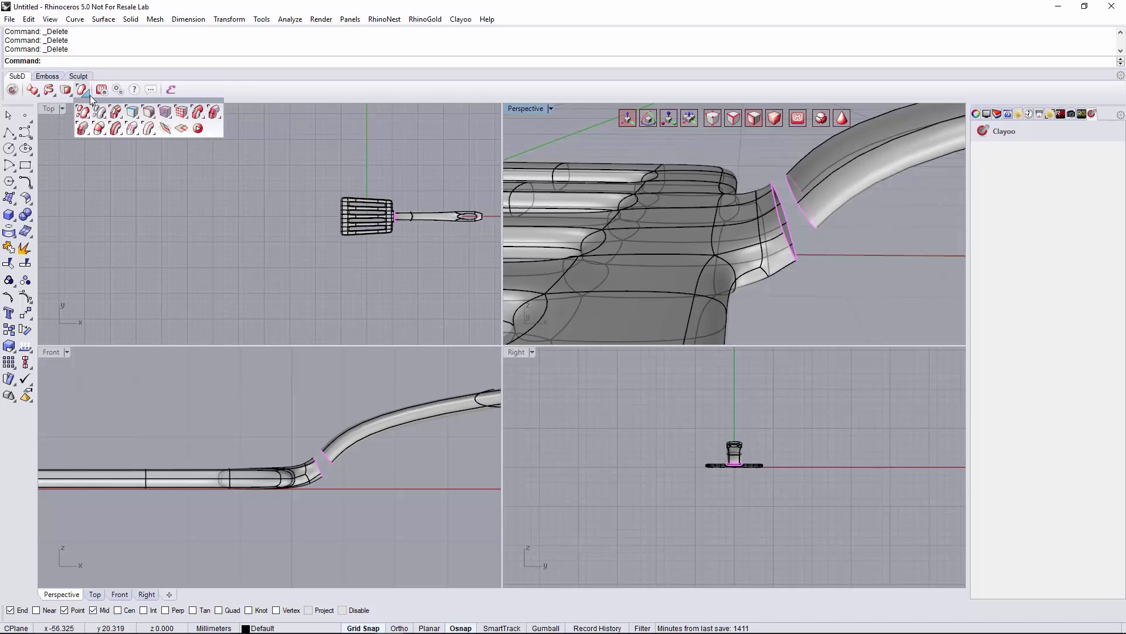
pyautogui.click(159, 110)
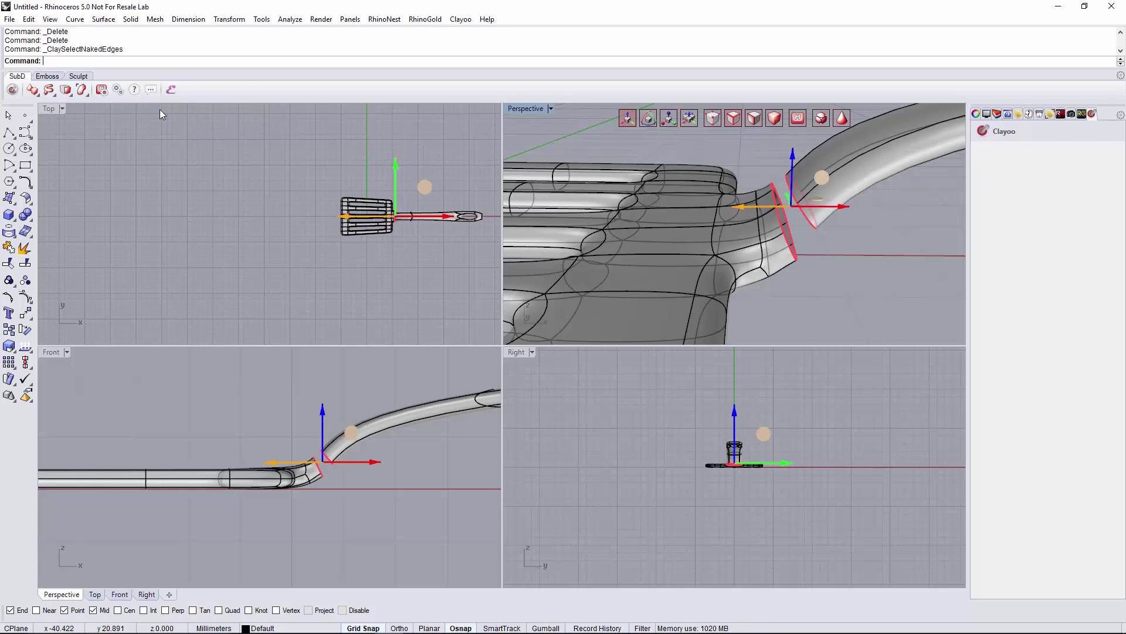
pyautogui.click(79, 96)
pyautogui.click(212, 110)
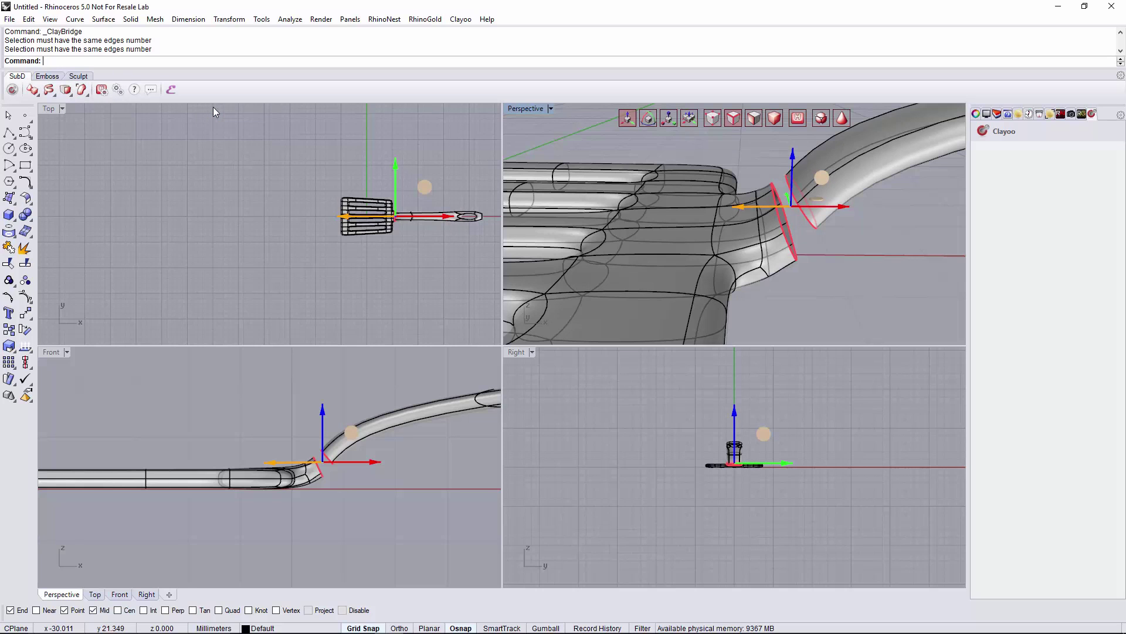
# Step: Try to delete the two lengthwise edges on the underside of the connector's last segment together
pyautogui.moveTo(716, 237)
pyautogui.mouseDown(button='right')
pyautogui.moveTo(713, 249)
pyautogui.moveTo(717, 206)
pyautogui.moveTo(718, 246)
pyautogui.mouseUp(button='right')
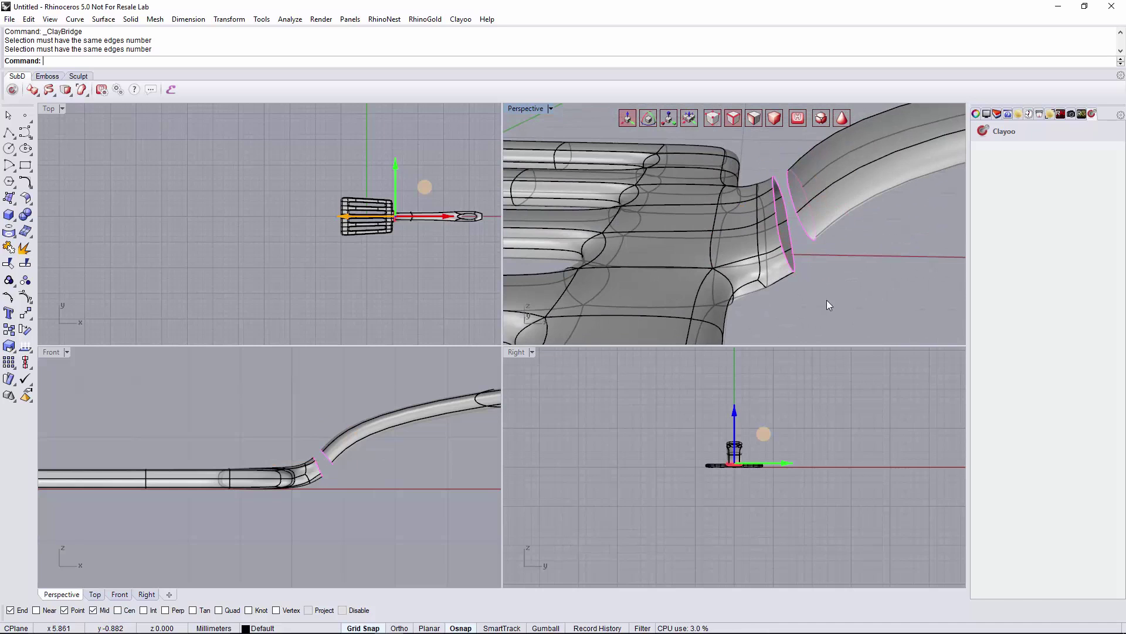
pyautogui.moveTo(826, 301); pyautogui.dragTo(777, 228, button='right')
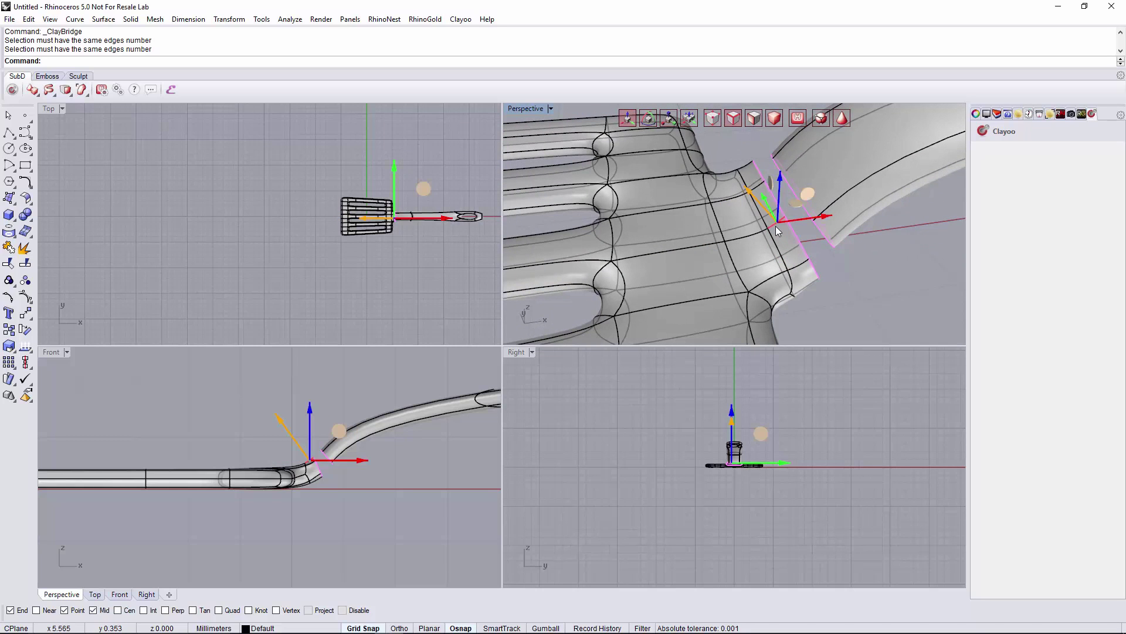
pyautogui.moveTo(760, 188); pyautogui.dragTo(758, 188)
pyautogui.moveTo(784, 237); pyautogui.dragTo(755, 225, button='right')
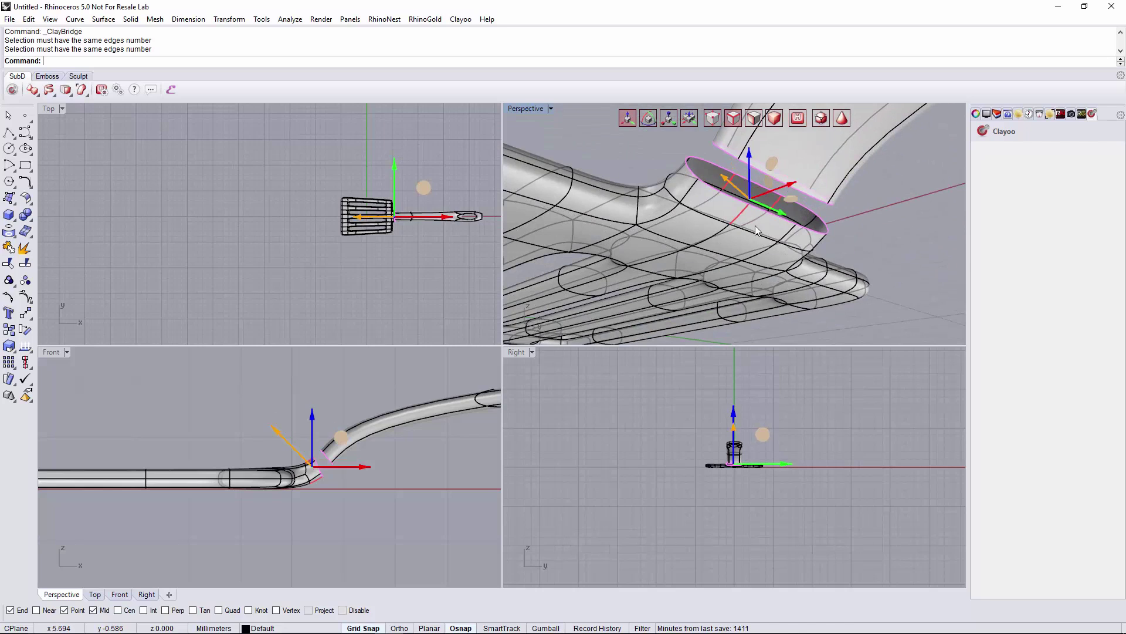
pyautogui.keyDown('shift'); pyautogui.click(785, 240); pyautogui.keyUp('shift')
pyautogui.press('Delete')
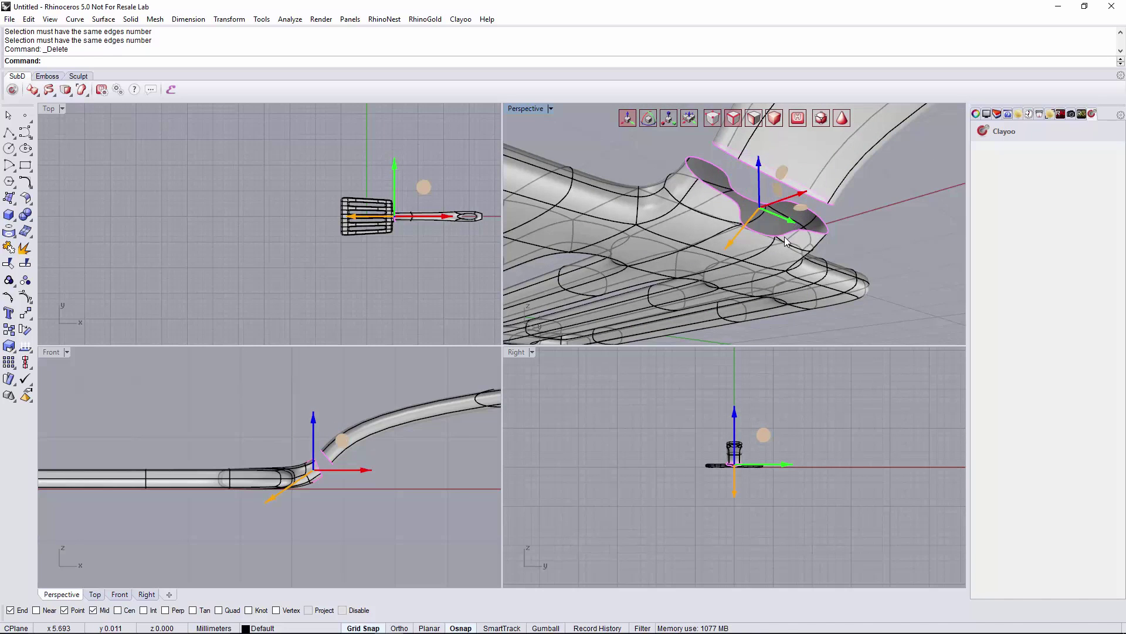
pyautogui.hotkey('ctrl', 'z')
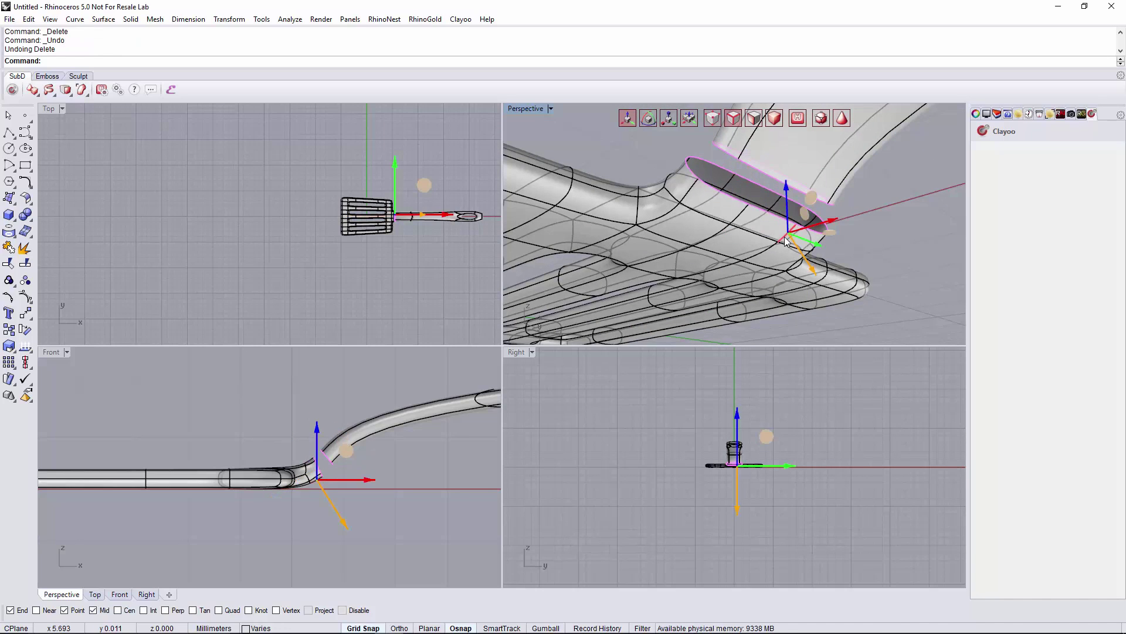
# Step: Delete the lengthwise edges dividing the underside of the connector's last segment one at a time
pyautogui.press('Delete')
pyautogui.click(757, 223)
pyautogui.press('Delete')
pyautogui.click(733, 212)
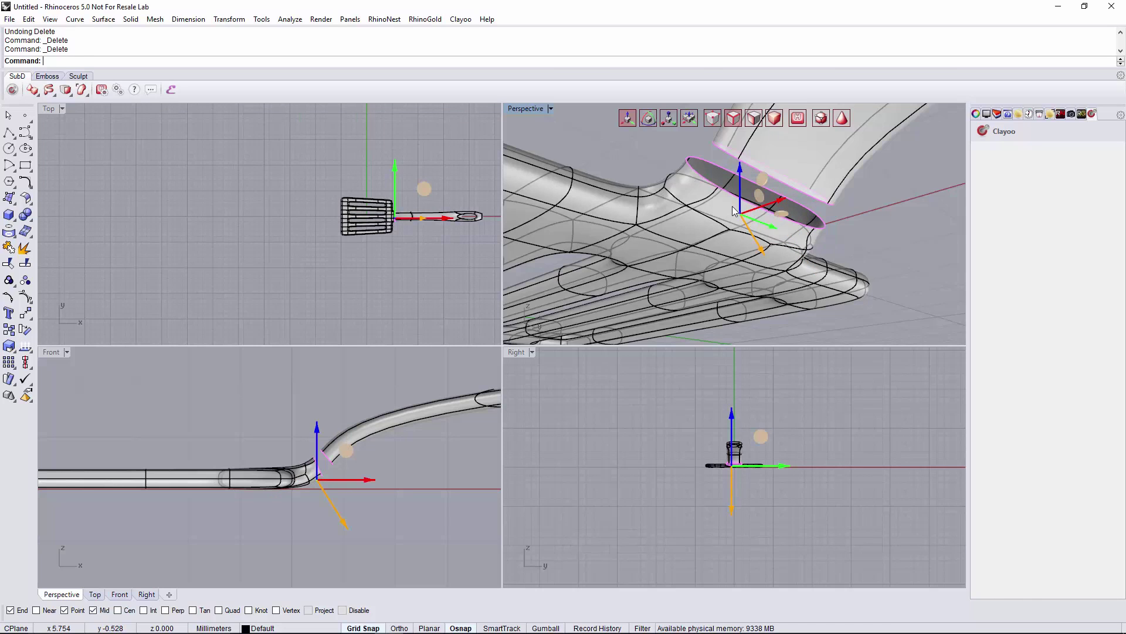
pyautogui.press('Delete')
# Step: Delete the lengthwise edges dividing the upper side of the connector's last segment one at a time
pyautogui.moveTo(733, 211); pyautogui.dragTo(813, 282, button='right')
pyautogui.click(777, 215)
pyautogui.press('Delete')
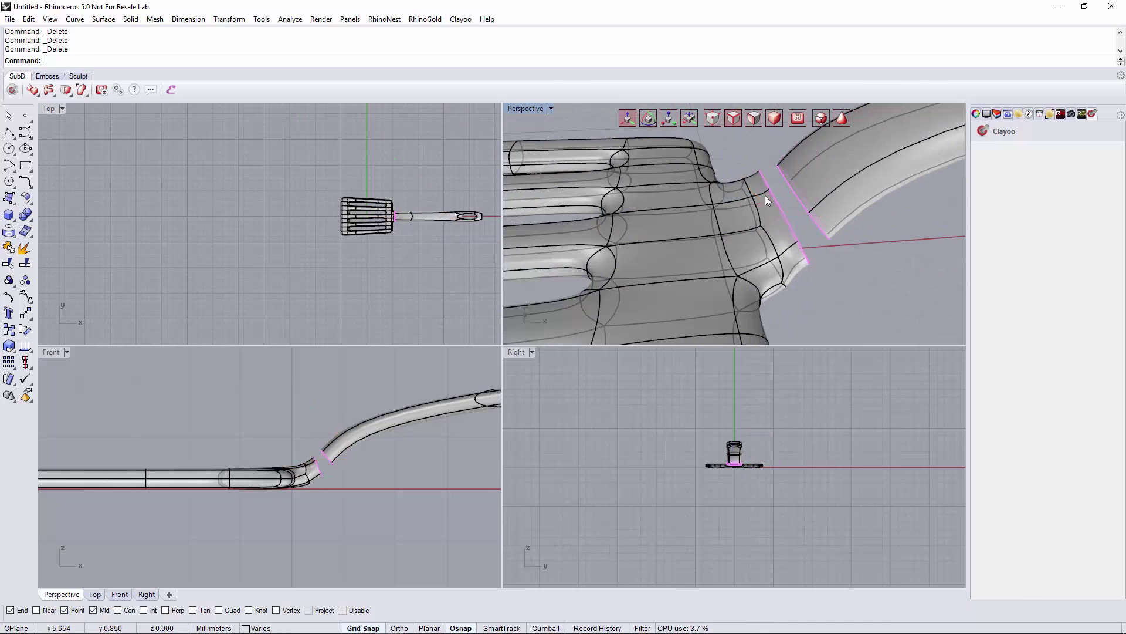
pyautogui.click(762, 191)
pyautogui.press('Delete')
# Step: Bridge the naked edges of the connector and the handle in Linear mode with 1 segment
pyautogui.moveTo(768, 209); pyautogui.dragTo(745, 187, button='right')
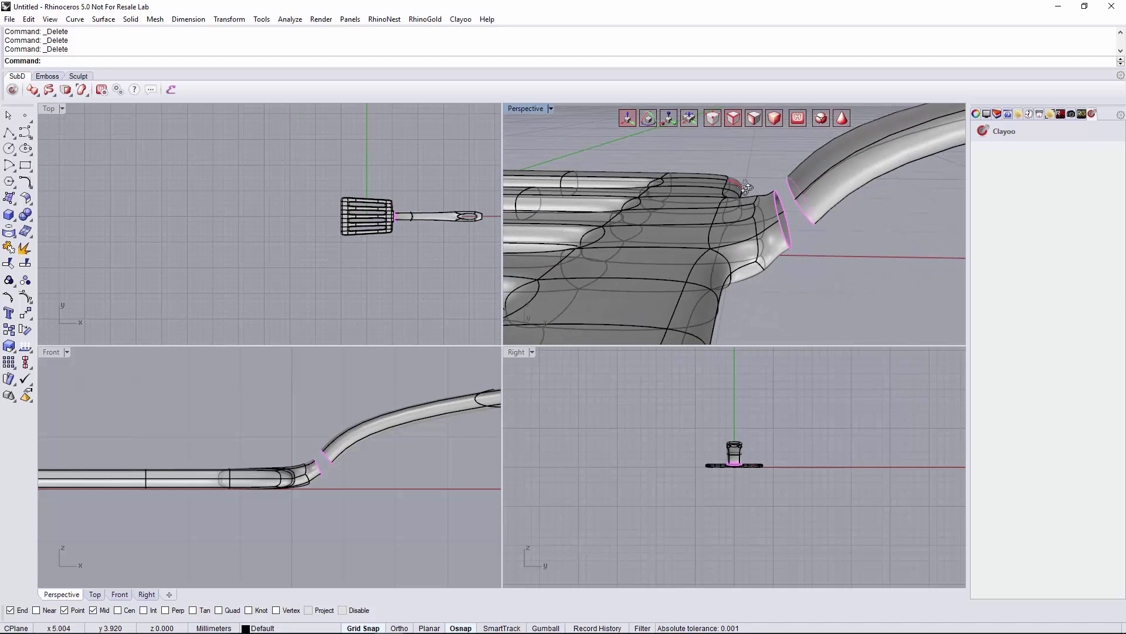
pyautogui.click(83, 97)
pyautogui.click(163, 110)
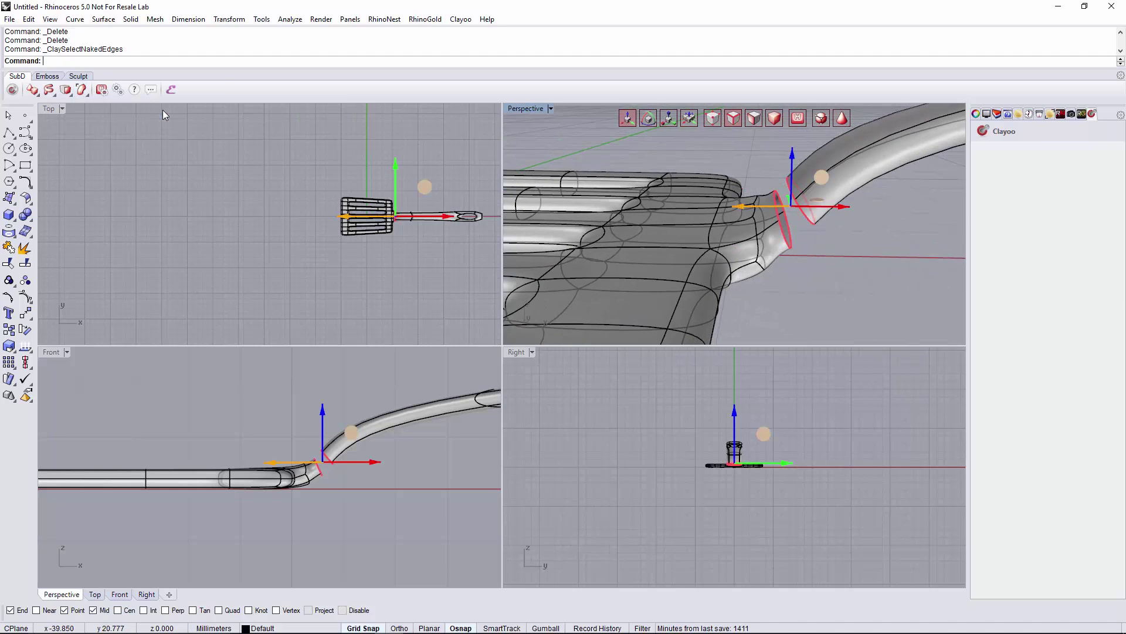
pyautogui.click(68, 98)
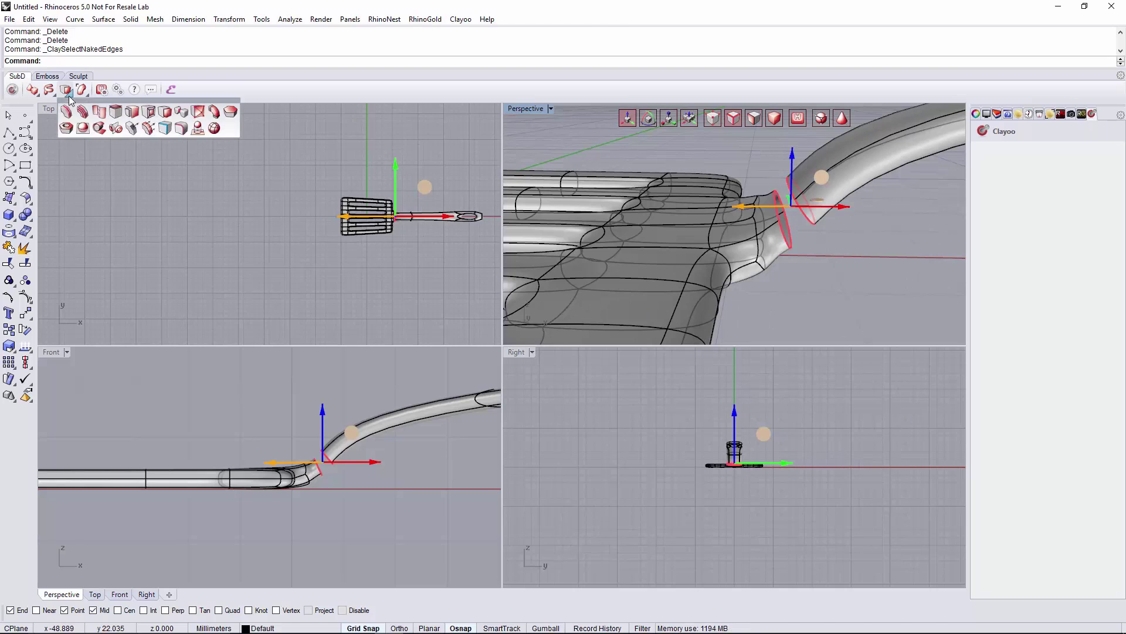
pyautogui.click(215, 113)
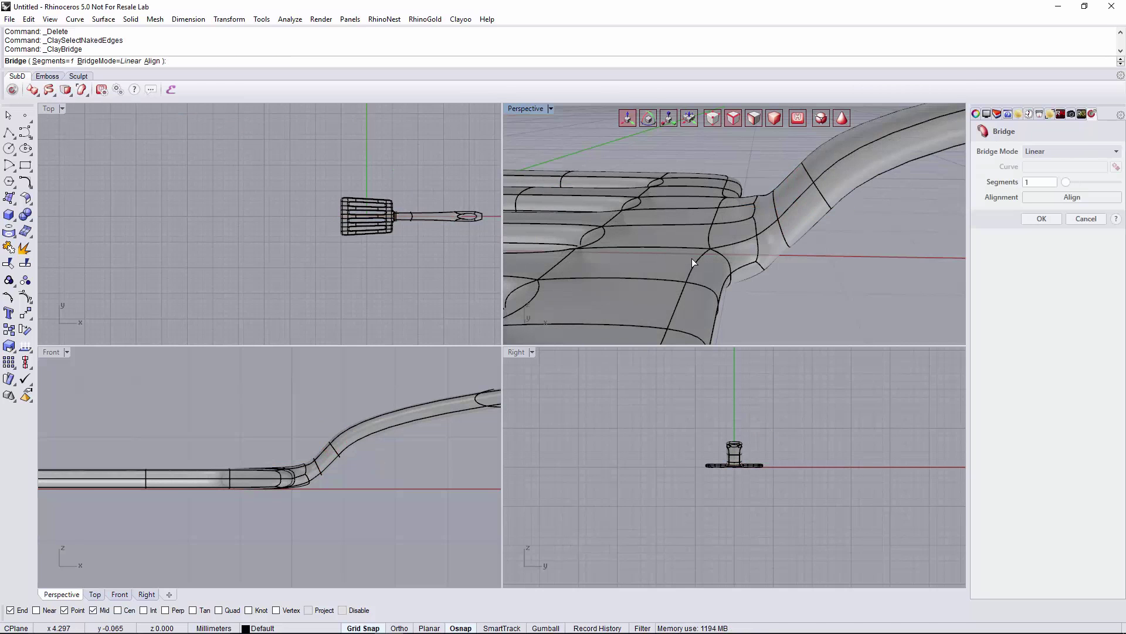
pyautogui.moveTo(692, 262); pyautogui.dragTo(824, 143, button='right')
pyautogui.click(840, 121)
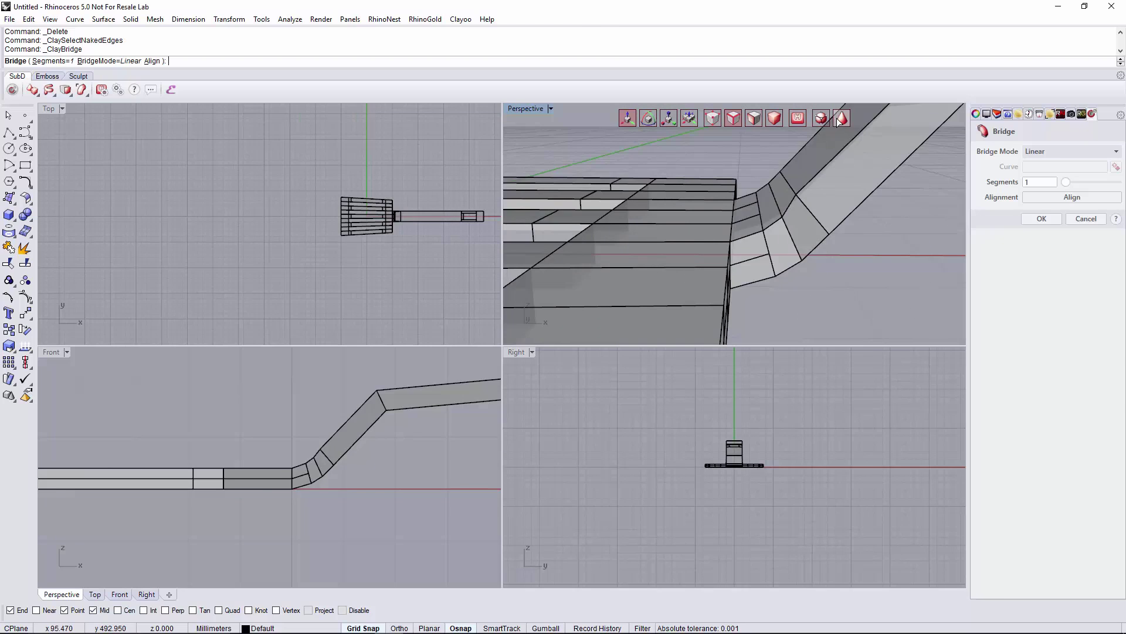
pyautogui.click(835, 118)
pyautogui.click(836, 118)
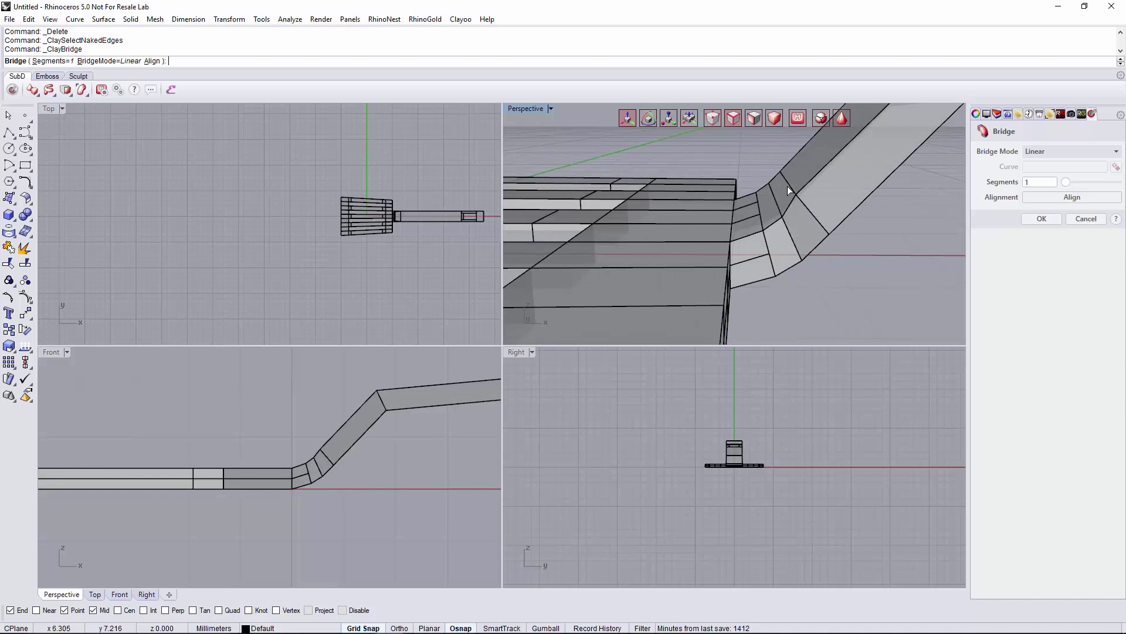
pyautogui.moveTo(788, 186); pyautogui.dragTo(735, 127, button='right')
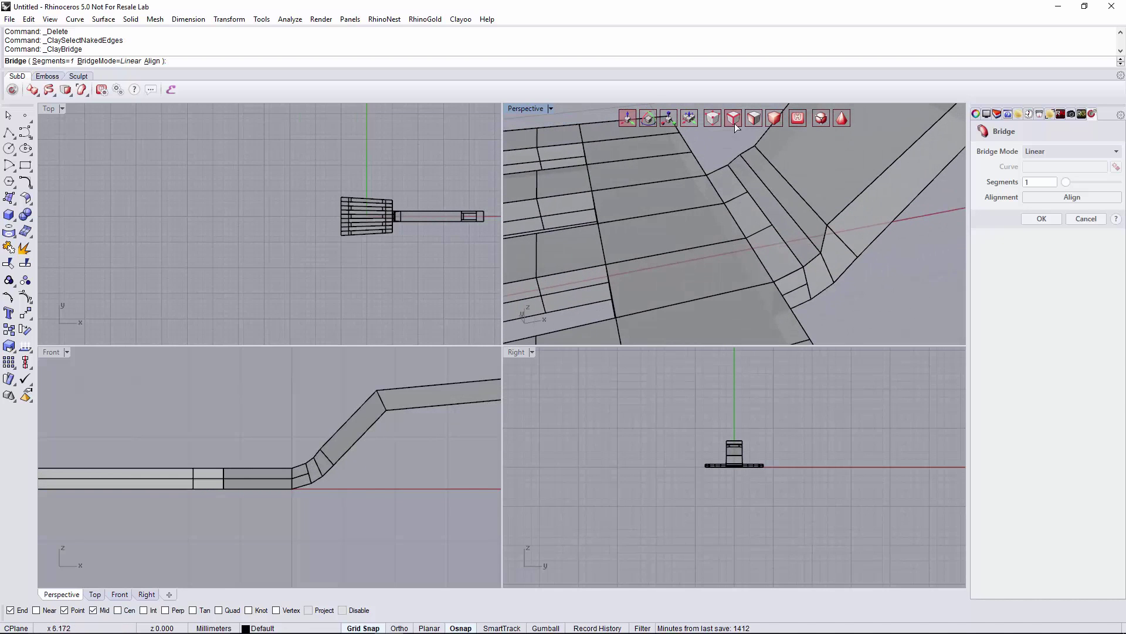
pyautogui.rightClick(774, 194)
# Step: Move the edge loop where the connector meets the bridge slightly up and toward the handle to smooth the bend
pyautogui.click(779, 200)
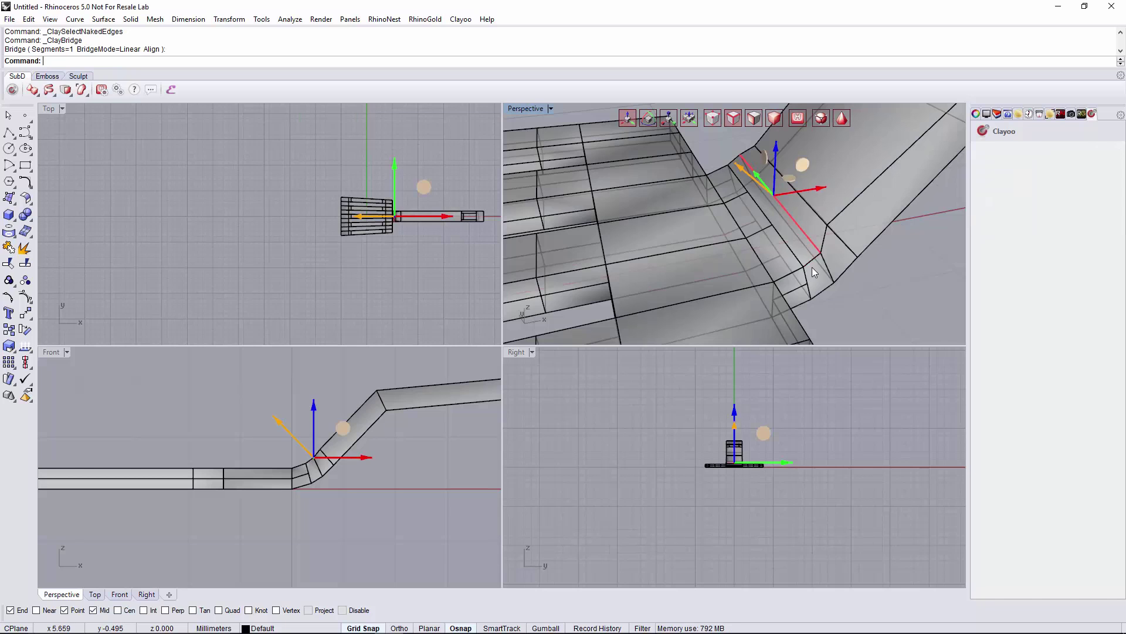
pyautogui.moveTo(812, 267); pyautogui.dragTo(762, 187, button='right')
pyautogui.keyDown('shift'); pyautogui.click(799, 220); pyautogui.keyUp('shift')
pyautogui.click(810, 227)
pyautogui.moveTo(810, 227); pyautogui.dragTo(720, 280, button='right')
pyautogui.click(777, 198)
pyautogui.moveTo(773, 199); pyautogui.dragTo(850, 119, button='right')
pyautogui.click(843, 120)
pyautogui.moveTo(818, 219); pyautogui.dragTo(862, 183, button='right')
pyautogui.scroll(3, 315, 465)
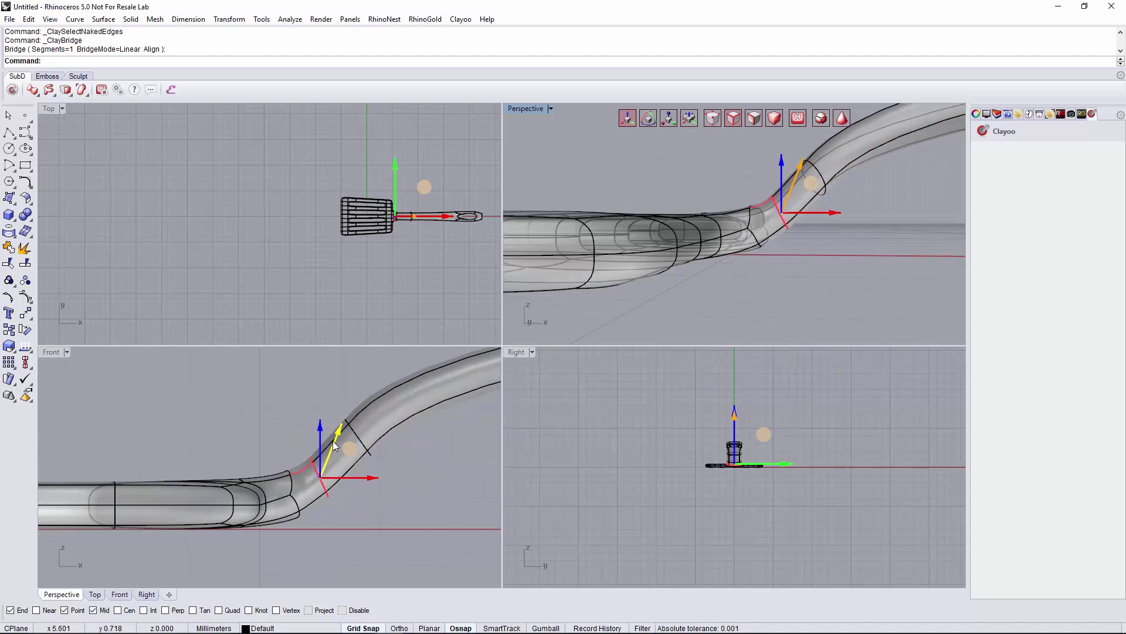
pyautogui.moveTo(333, 441); pyautogui.dragTo(340, 432)
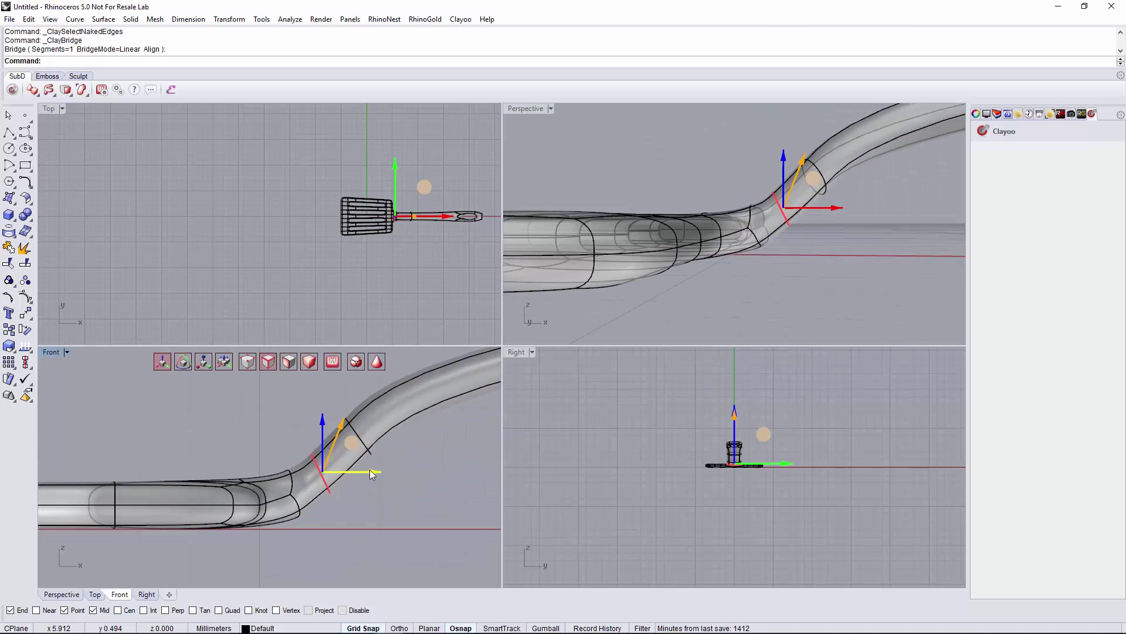
pyautogui.moveTo(370, 469); pyautogui.dragTo(374, 469)
pyautogui.moveTo(327, 428); pyautogui.dragTo(327, 423)
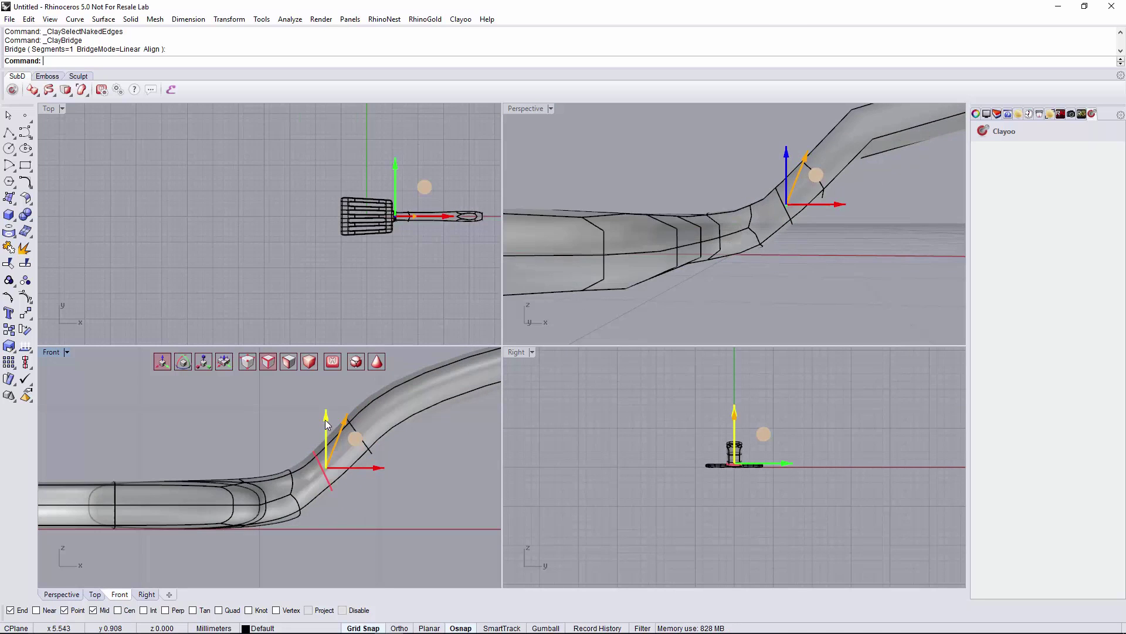
pyautogui.moveTo(379, 470); pyautogui.dragTo(381, 471)
# Step: Scale the same edge loop slightly narrower across the handle's width
pyautogui.moveTo(731, 315); pyautogui.dragTo(753, 134, button='right')
pyautogui.click(671, 118)
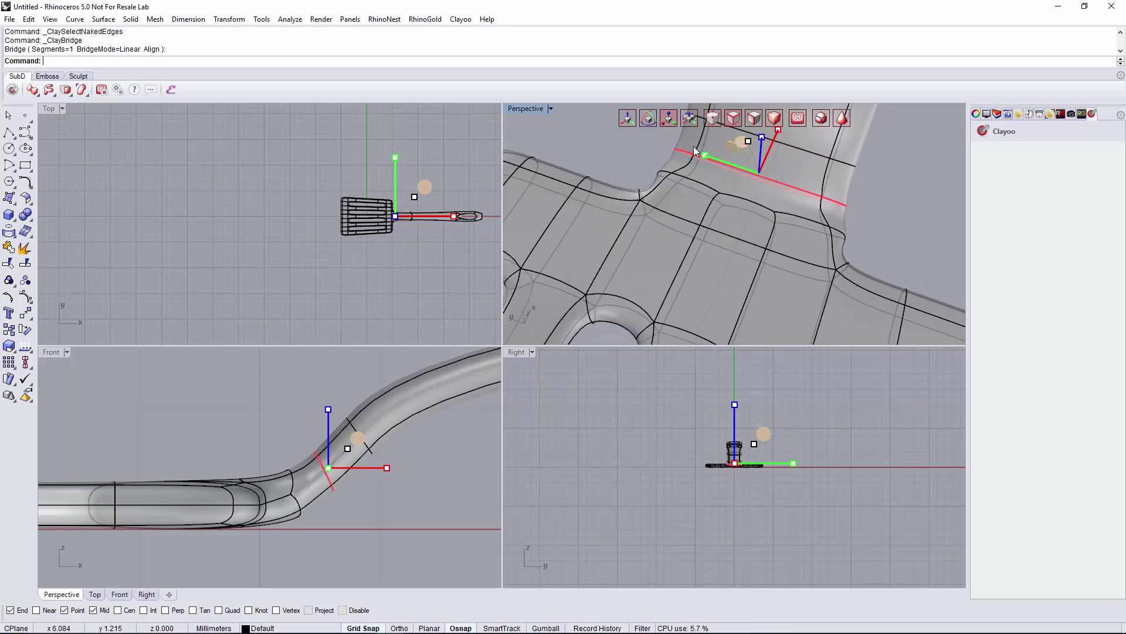
pyautogui.moveTo(706, 154); pyautogui.dragTo(708, 157)
# Step: Switch the spatula from smooth to box display to expose the control edges around the head-to-handle connection
pyautogui.moveTo(742, 205); pyautogui.dragTo(607, 170, button='right')
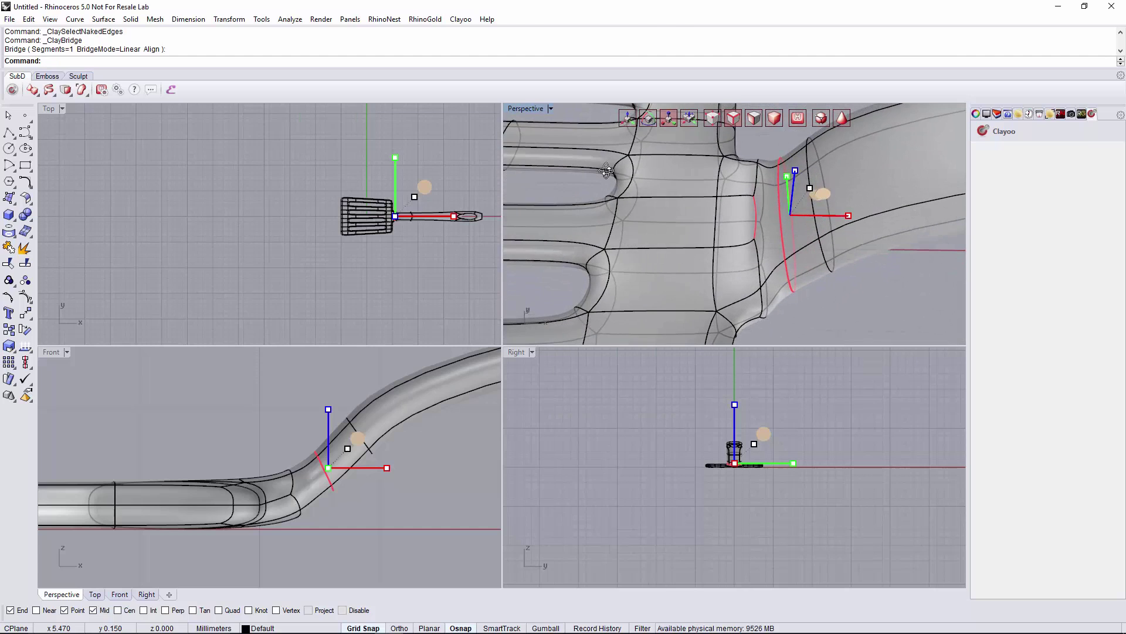
pyautogui.click(843, 119)
pyautogui.click(759, 177)
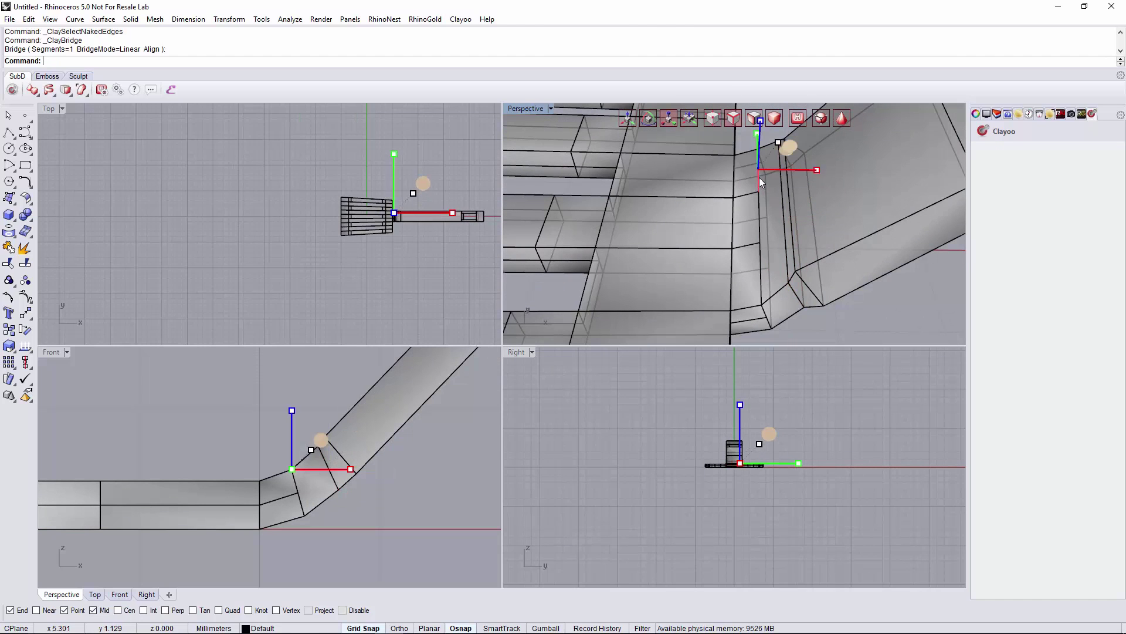
pyautogui.click(758, 217)
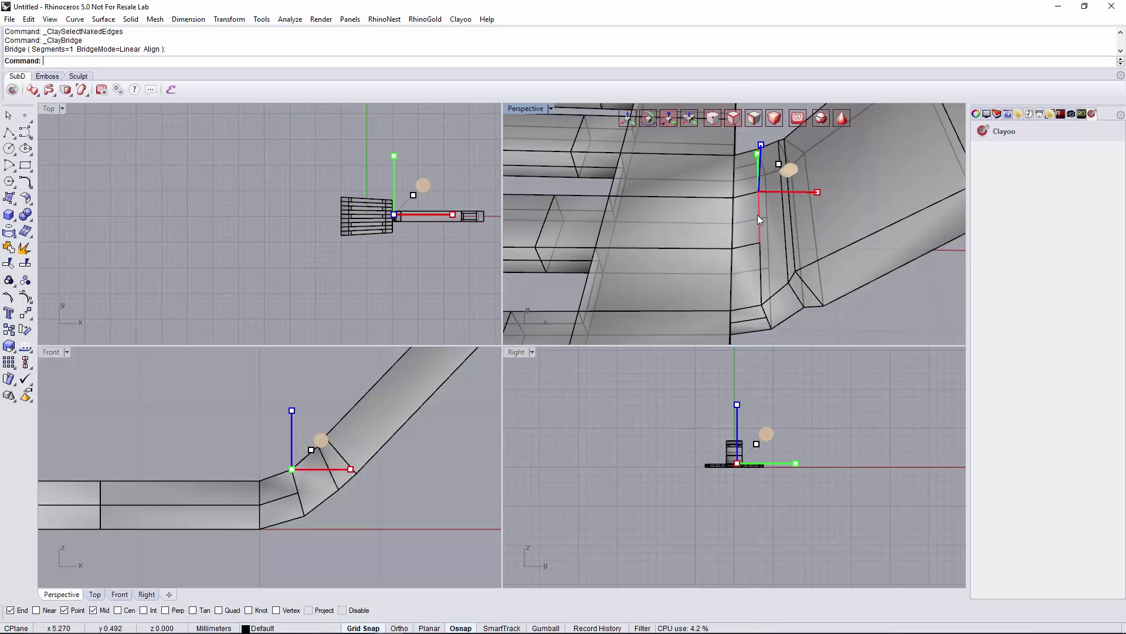
pyautogui.click(764, 274)
pyautogui.moveTo(763, 299); pyautogui.dragTo(764, 250, button='right')
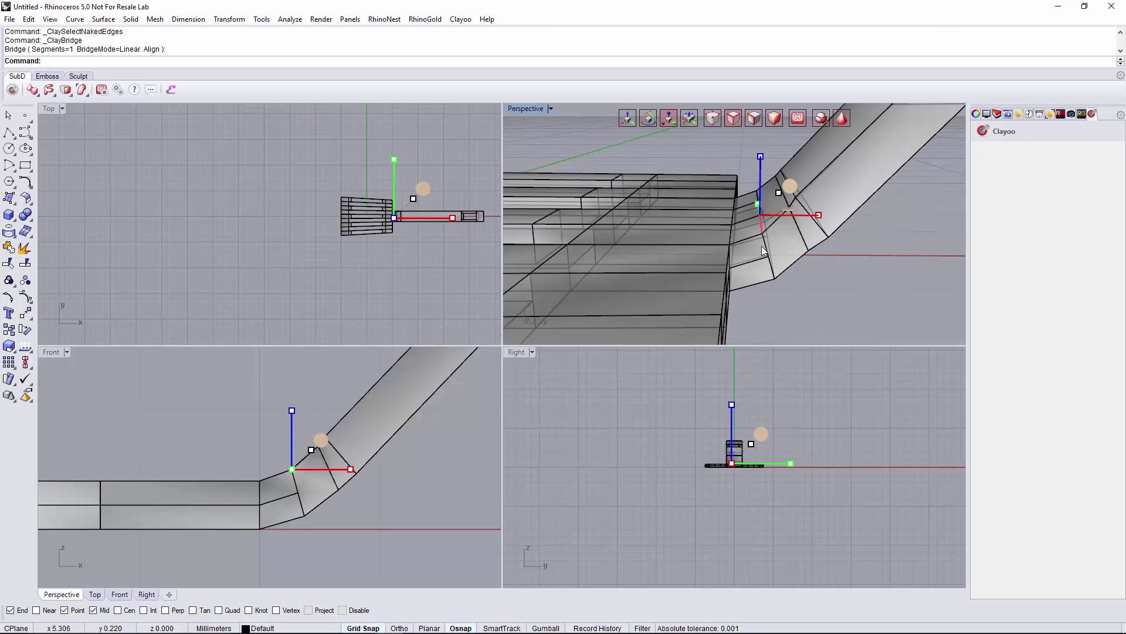
pyautogui.doubleClick(766, 245)
pyautogui.click(812, 290)
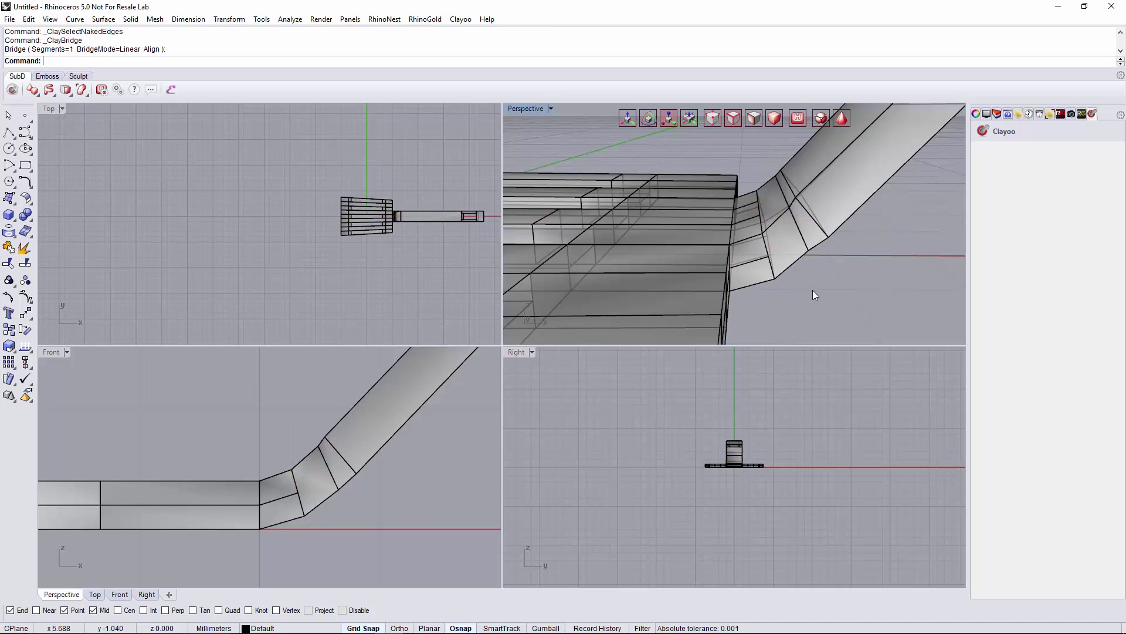
pyautogui.moveTo(812, 290); pyautogui.dragTo(767, 214, button='right')
pyautogui.click(766, 214)
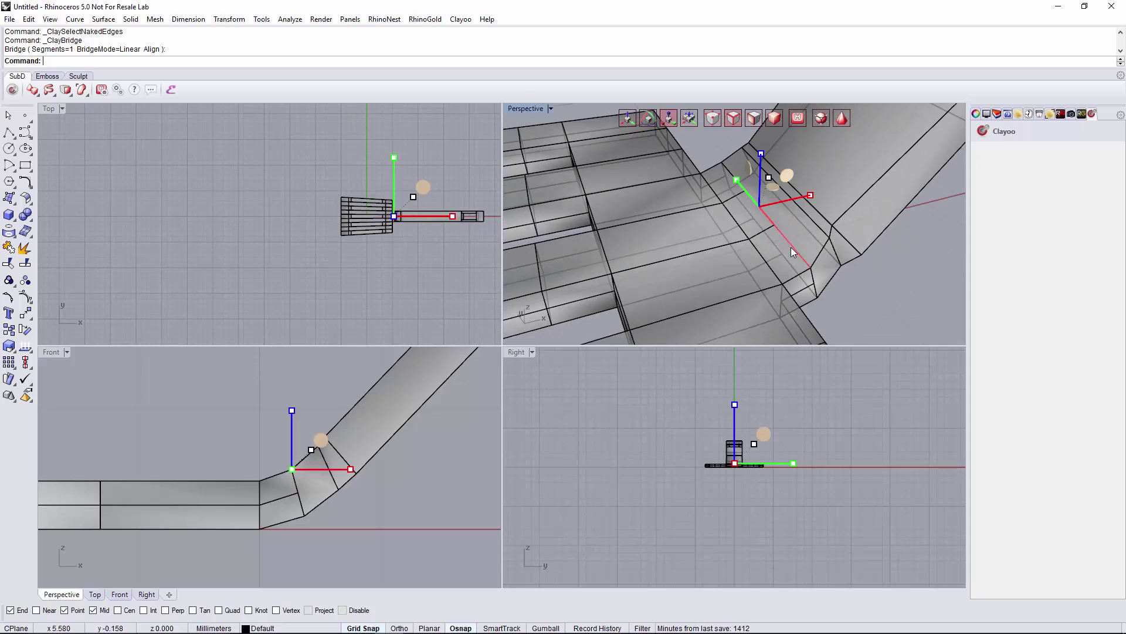
pyautogui.keyDown('shift'); pyautogui.click(791, 247); pyautogui.keyUp('shift')
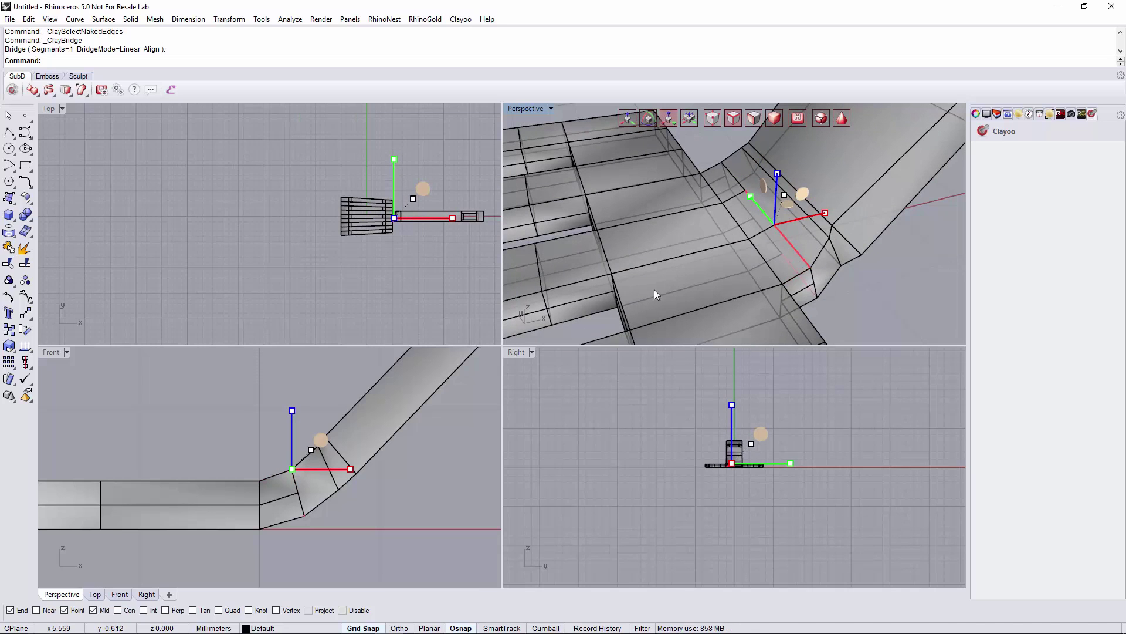
# Step: Select the complete edge loop midway along the connector, scale it slightly narrower across the handle's width, and restore the smooth display
pyautogui.scroll(8, 361, 199)
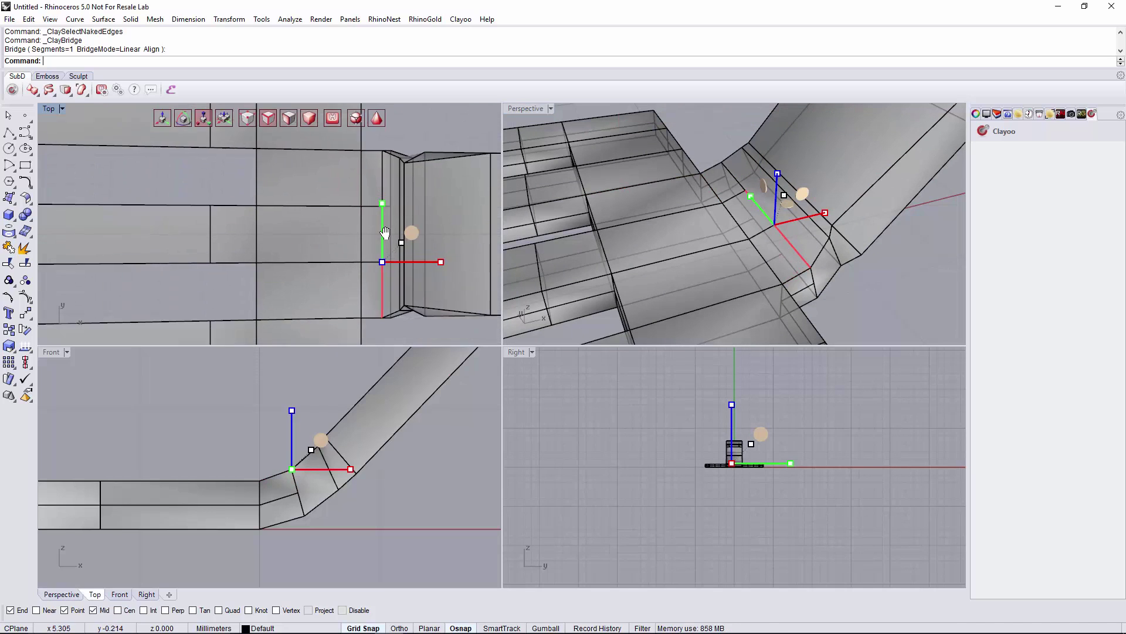
pyautogui.moveTo(375, 303); pyautogui.dragTo(387, 177)
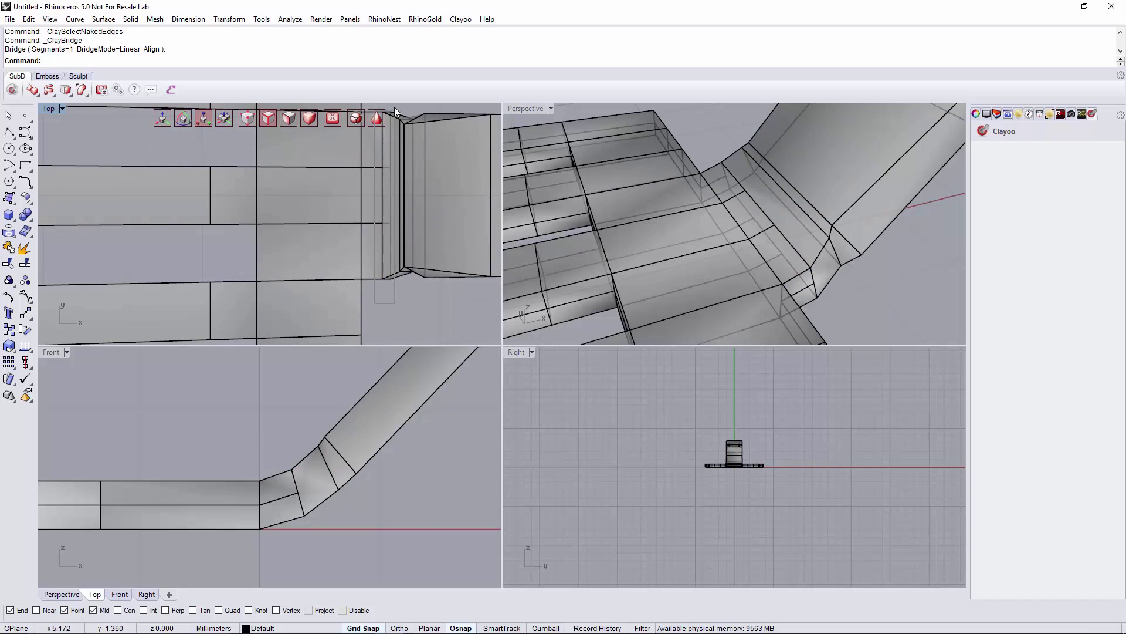
pyautogui.moveTo(394, 107); pyautogui.dragTo(398, 111)
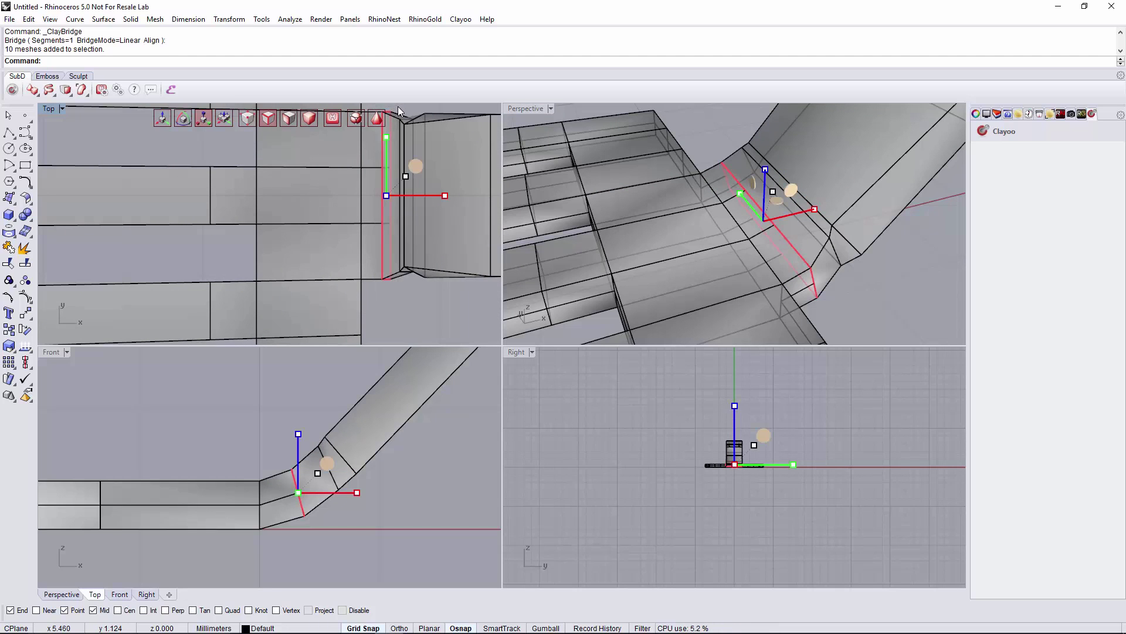
pyautogui.moveTo(691, 234); pyautogui.dragTo(780, 299, button='right')
pyautogui.keyDown('shift'); pyautogui.moveTo(711, 185); pyautogui.dragTo(692, 249, button='right'); pyautogui.keyUp('shift')
pyautogui.moveTo(688, 254); pyautogui.dragTo(694, 257)
pyautogui.click(840, 119)
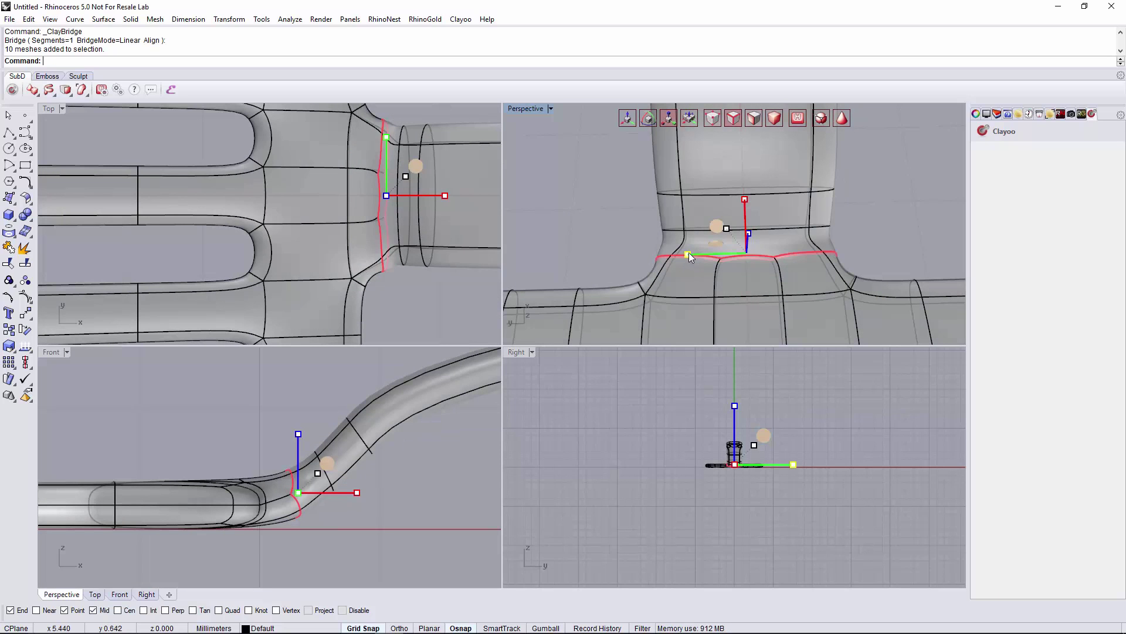
# Step: Deselect the edge loop and turn the Spaghetti spoon layer back on
pyautogui.moveTo(735, 259); pyautogui.dragTo(607, 179, button='right')
pyautogui.scroll(-10, 607, 178)
pyautogui.click(737, 268)
pyautogui.moveTo(635, 223); pyautogui.dragTo(812, 257, button='right')
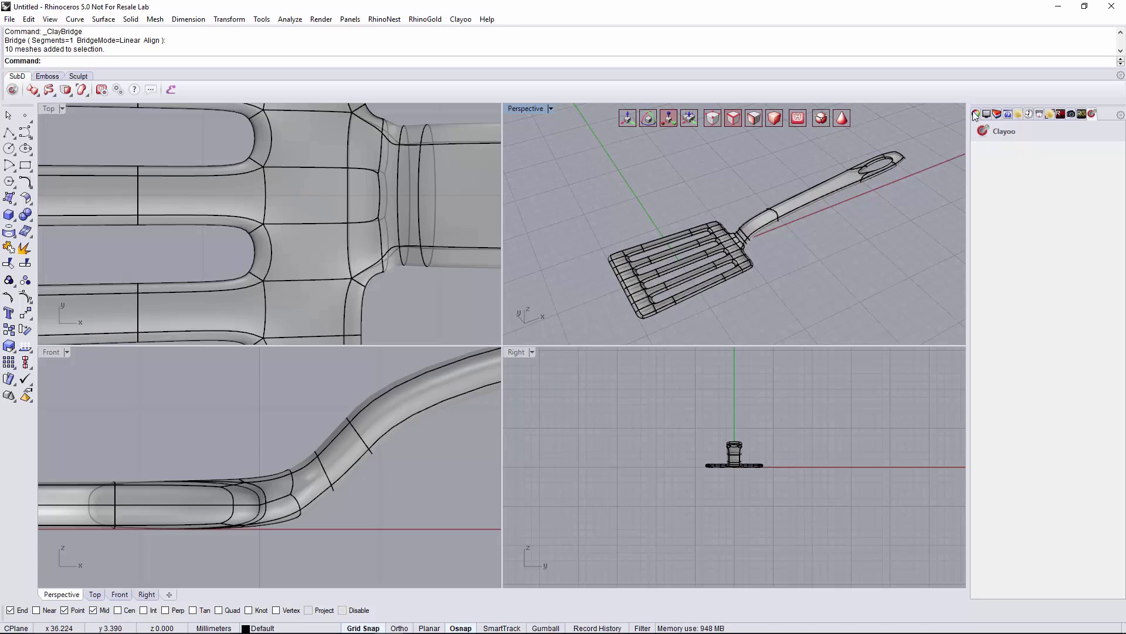
pyautogui.click(996, 115)
pyautogui.click(1032, 162)
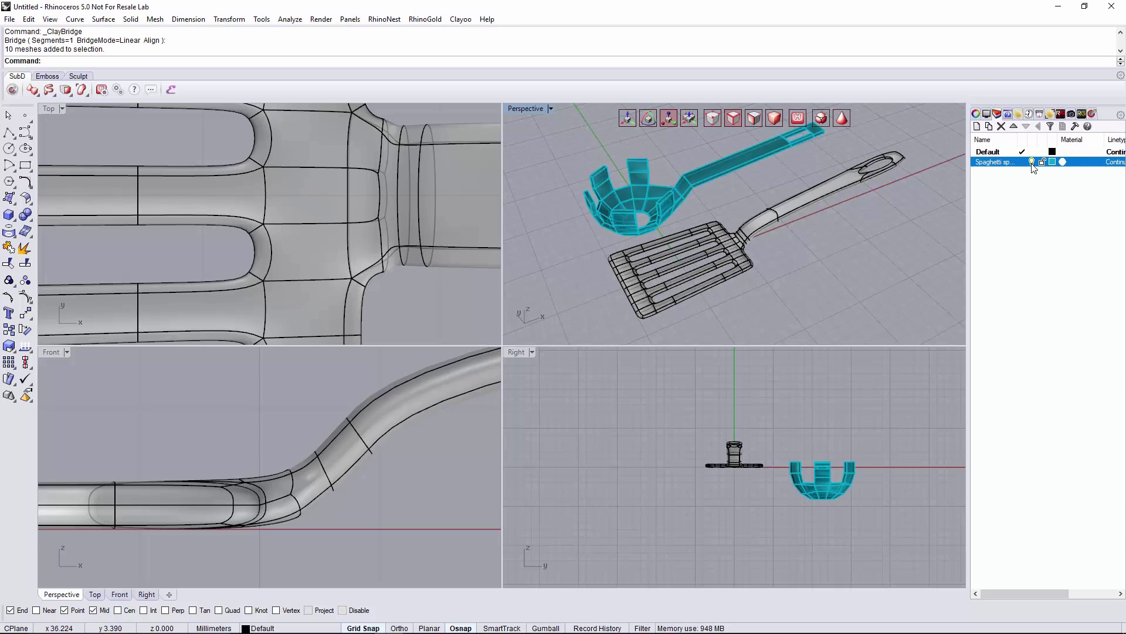
# Step: Select the whole spaghetti spoon and switch it from box to smooth display
pyautogui.moveTo(884, 202); pyautogui.dragTo(758, 145, button='right')
pyautogui.click(723, 174)
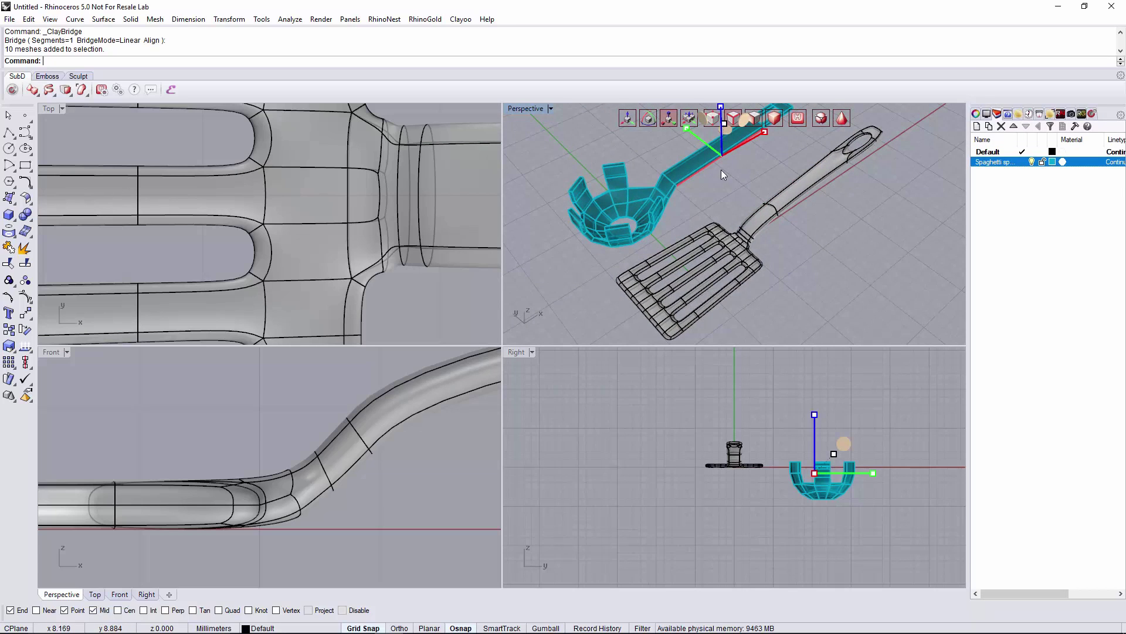
pyautogui.click(727, 150)
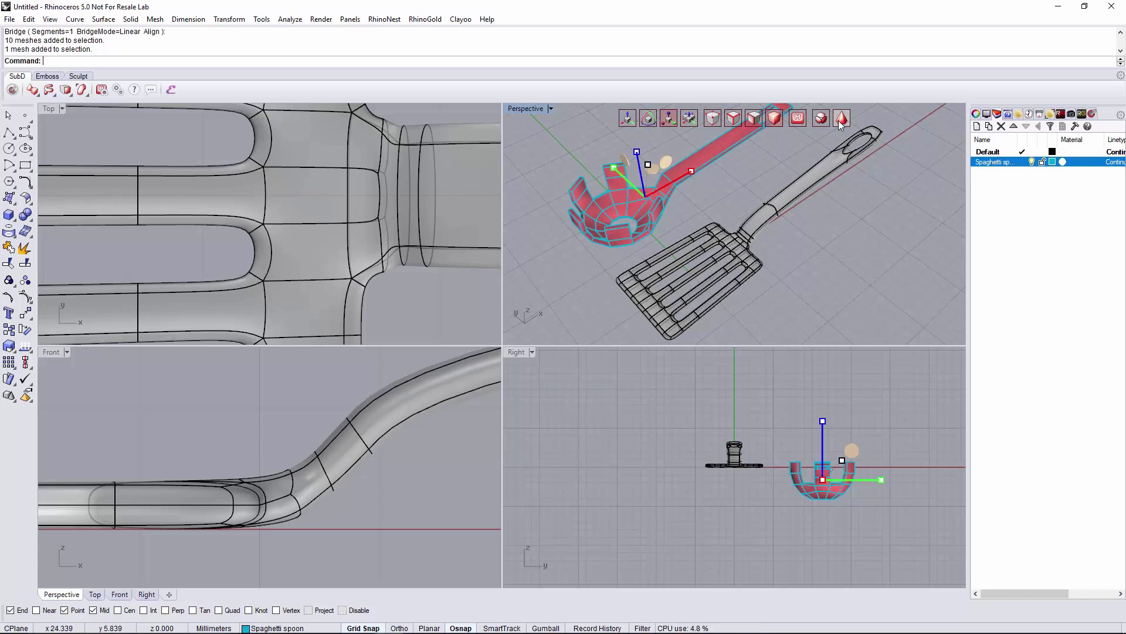
pyautogui.keyDown('shift'); pyautogui.moveTo(741, 179); pyautogui.dragTo(757, 204, button='right'); pyautogui.keyUp('shift')
pyautogui.scroll(-4, 764, 210)
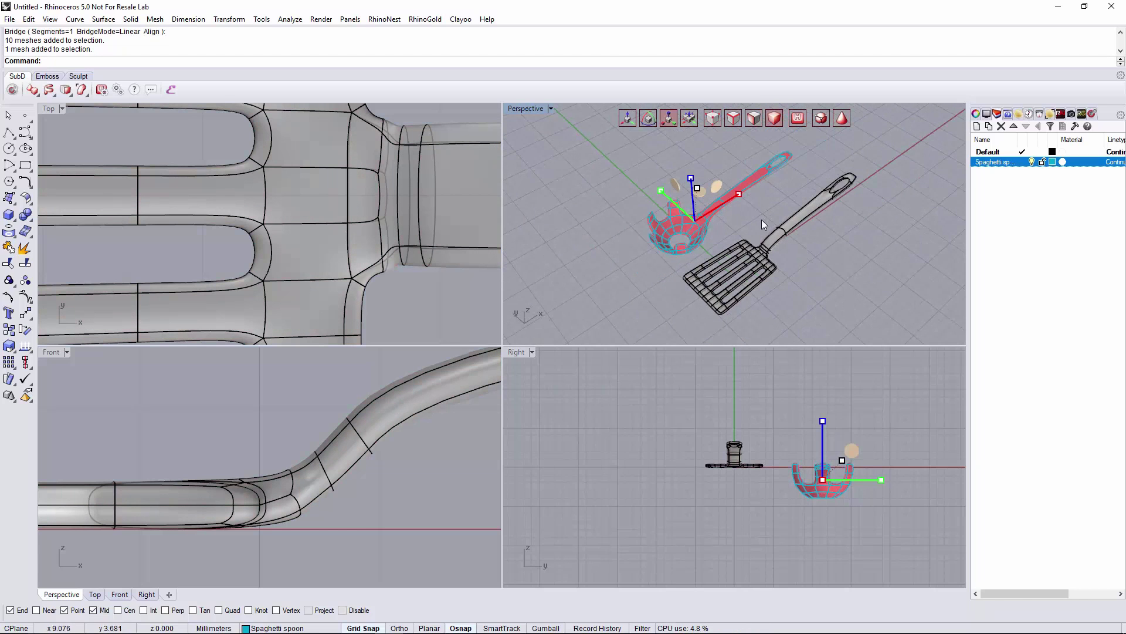
# Step: Turn off Clayoo edit mode and set the Perspective viewport to the Rendered display mode
pyautogui.click(606, 164)
pyautogui.click(772, 224)
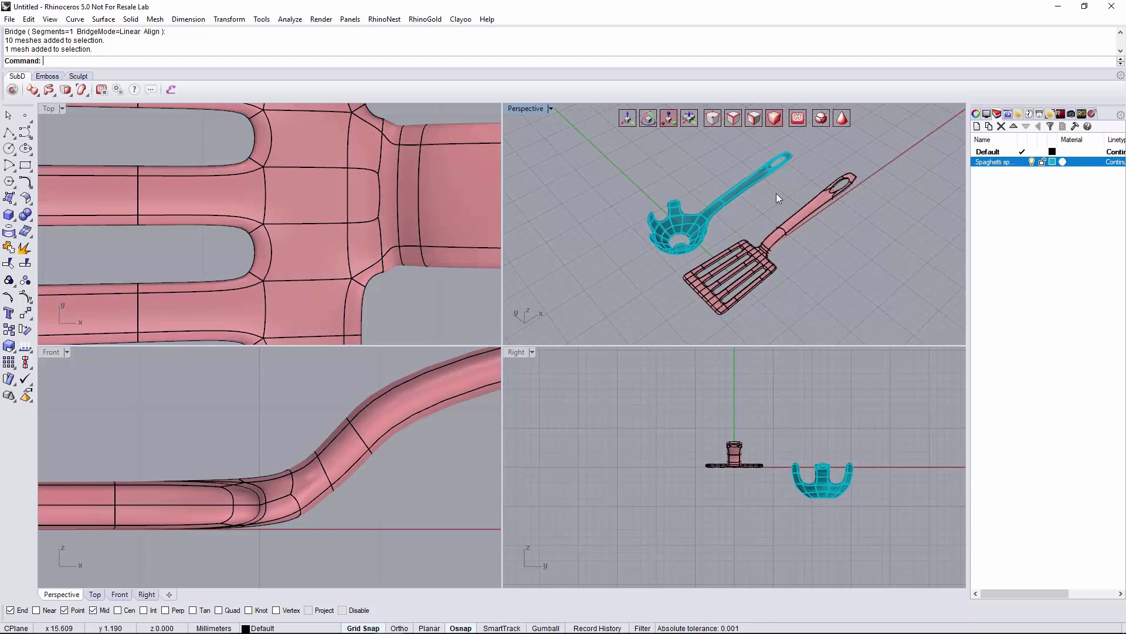
pyautogui.click(12, 91)
pyautogui.moveTo(763, 219); pyautogui.dragTo(705, 213, button='right')
pyautogui.click(551, 110)
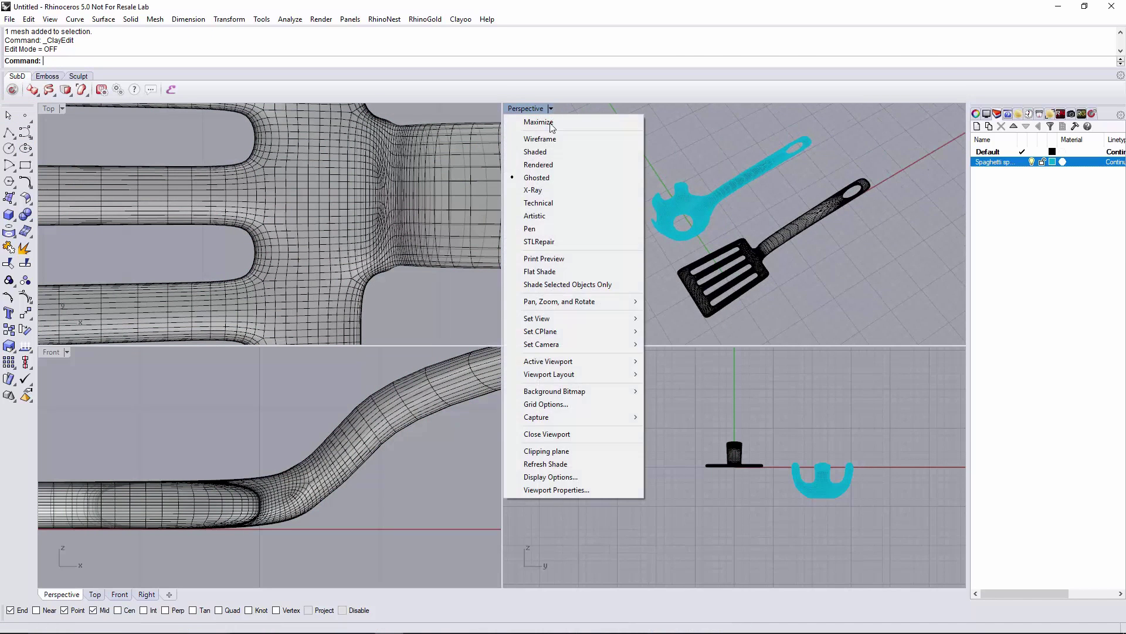
pyautogui.click(551, 167)
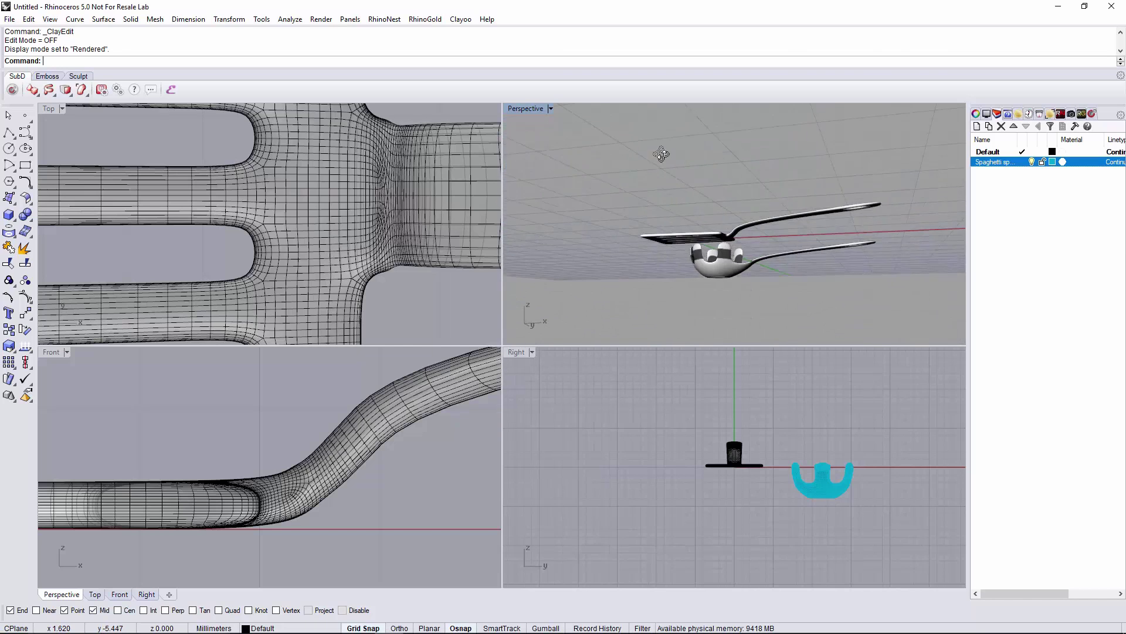